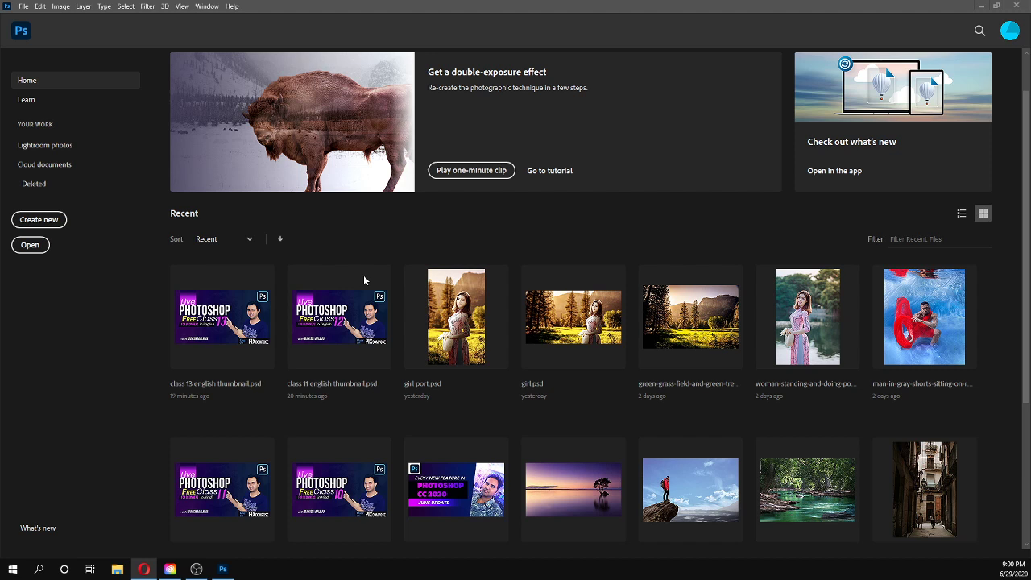
Step: Create a new 1920 x 1080 px document at 72 ppi with a white background and an artboard
left_click(23, 7)
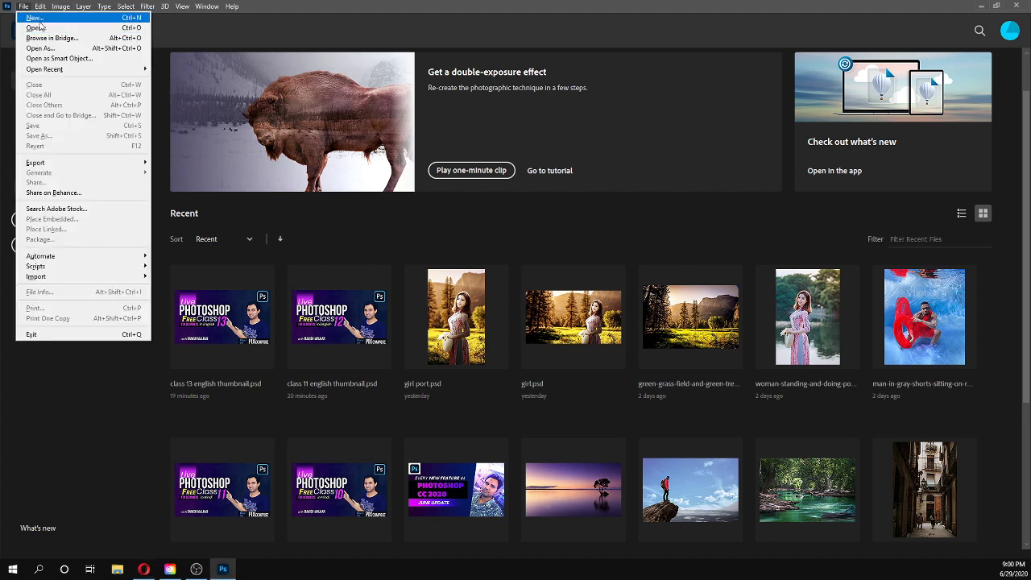
left_click(38, 19)
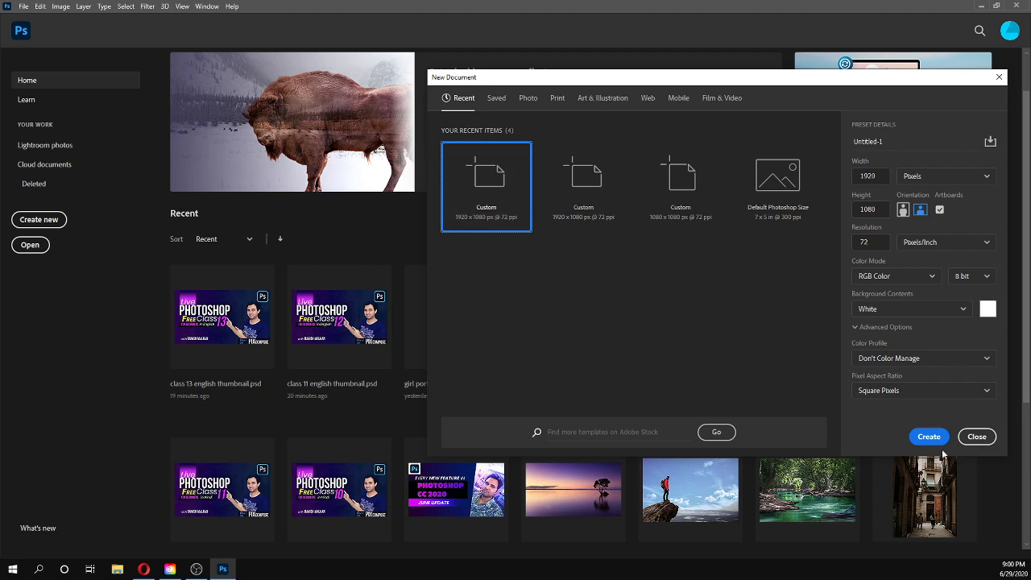
left_click(923, 438)
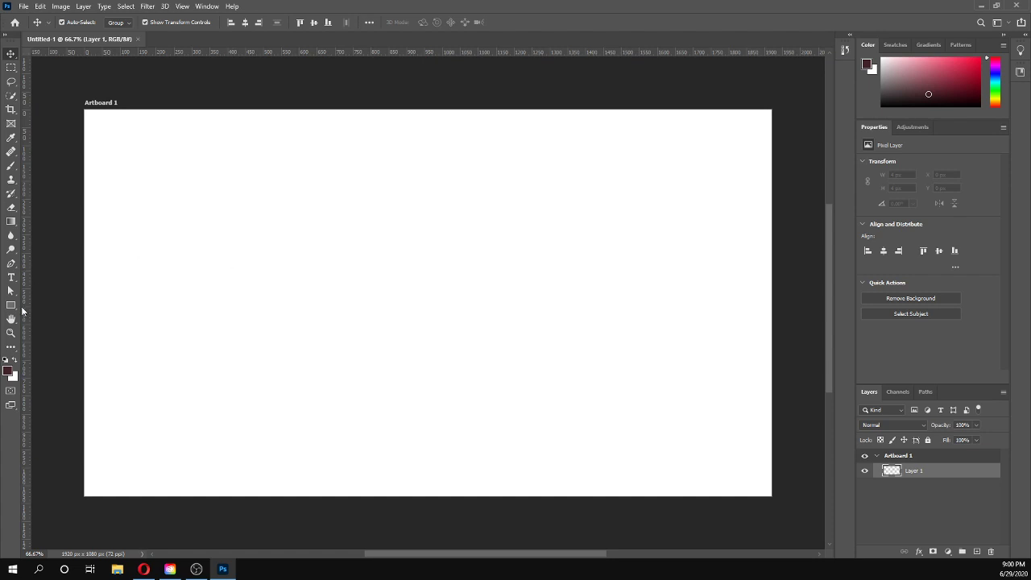
Step: Switch to the Pattern Stamp Tool and adjust its brush size to 183 px
left_click(12, 184)
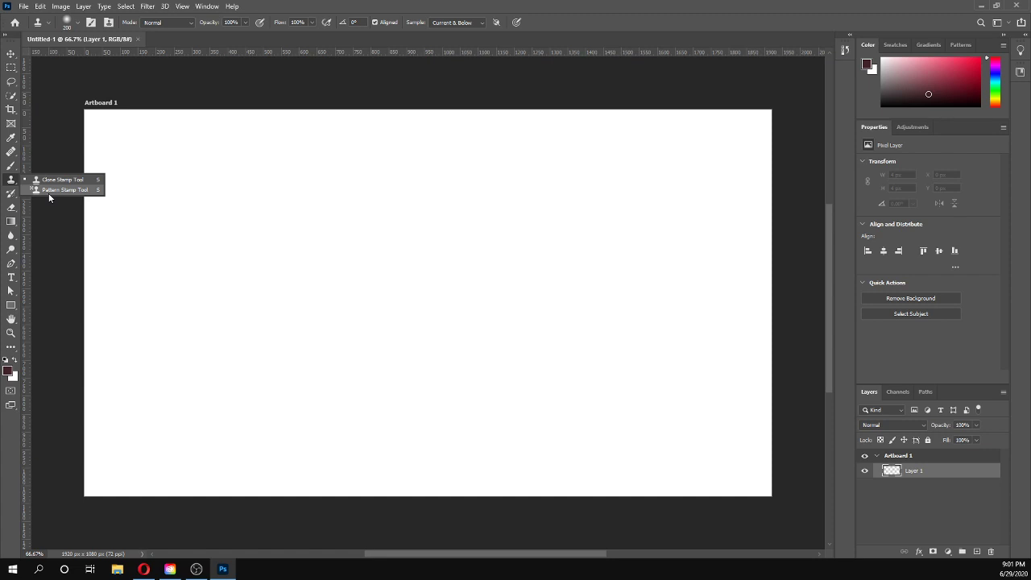
left_click(48, 193)
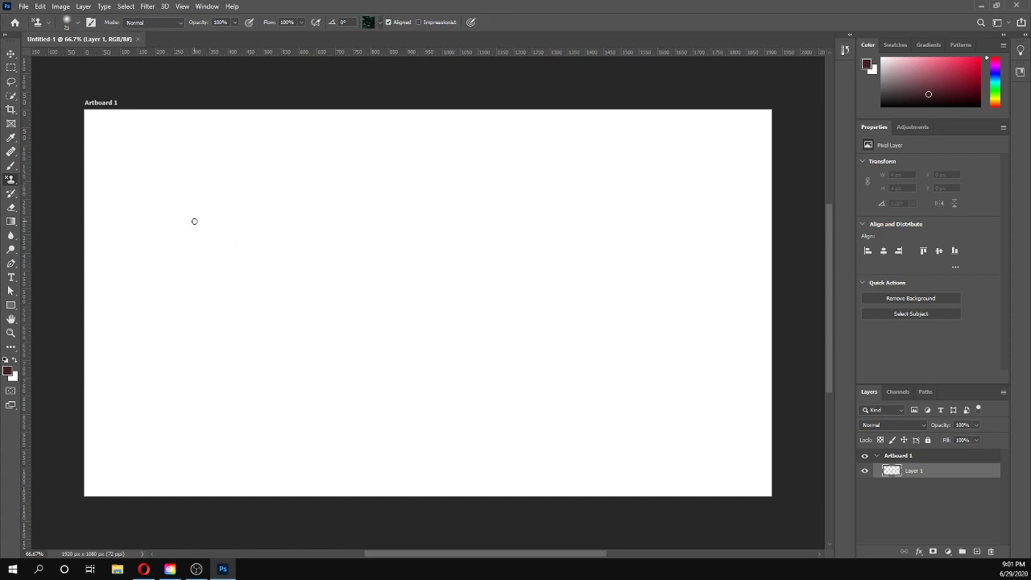
key("bracketright")
key("bracketright")
key("bracketright")
key("bracketright")
key("bracketright")
key("bracketright")
key("bracketright")
key("bracketright")
key("bracketright")
key("bracketright")
key("bracketright")
key("bracketright")
key("bracketright")
key("bracketright")
key("bracketright")
key("bracketright")
key("bracketleft")
key("bracketleft")
key("bracketright")
key("bracketright")
key("bracketright")
key("bracketright")
key("bracketright")
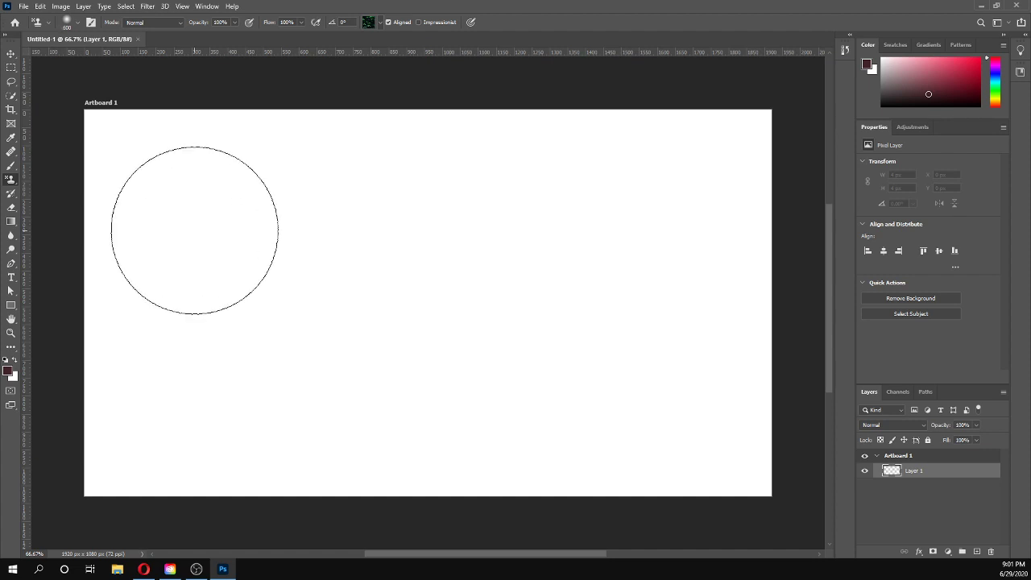
key("bracketright")
key("bracketright")
key("bracketright")
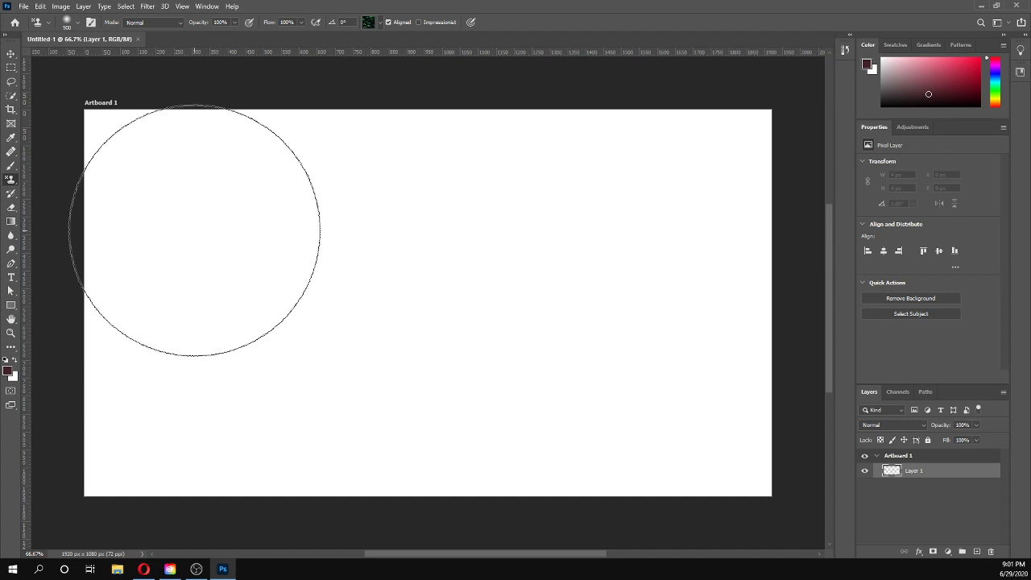
key("bracketleft")
key("bracketleft")
key("bracketleft")
key("bracketleft")
key("bracketleft")
key("bracketleft")
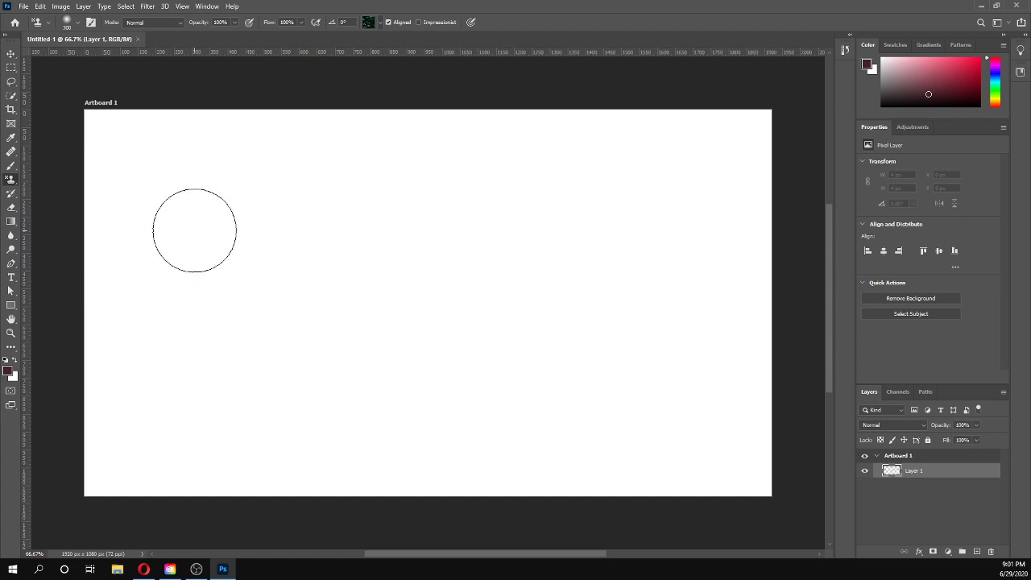
key("bracketleft")
key("bracketleft")
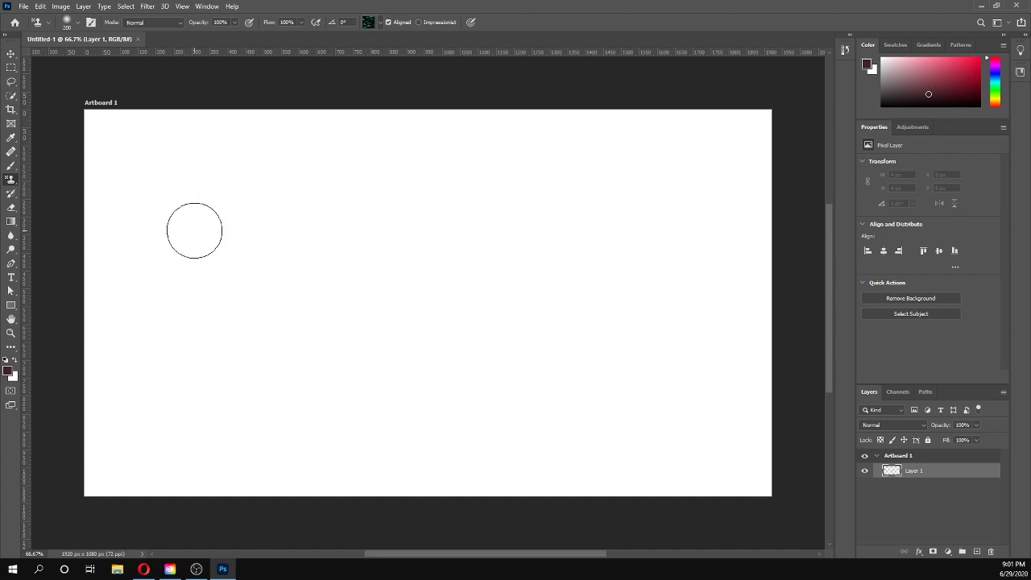
key("bracketleft")
key("bracketleft")
key("bracketleft")
key("bracketright")
Step: Raise the pattern stamp brush's hardness to its maximum
left_click(75, 25)
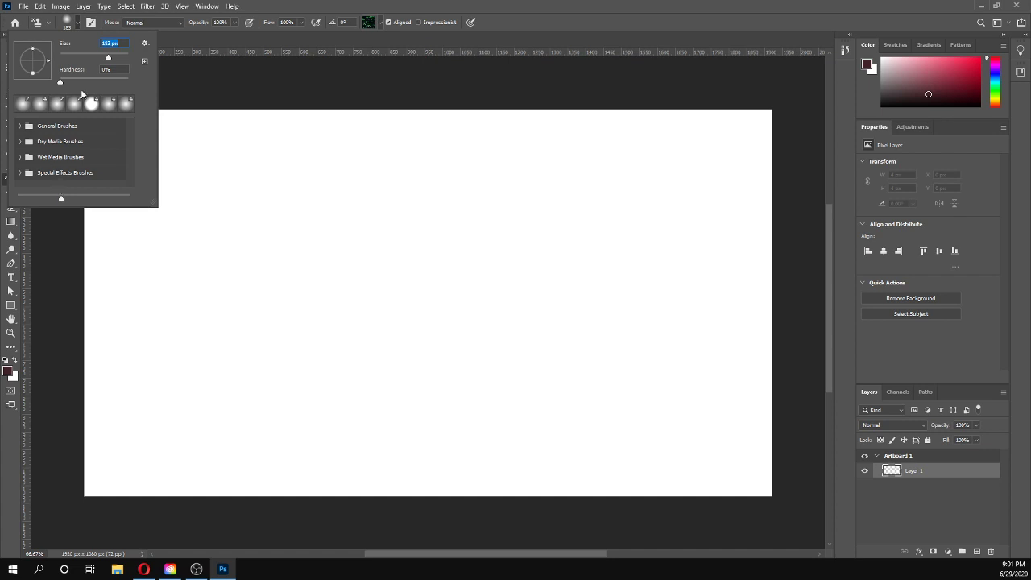
left_click_drag(62, 81, 127, 84)
mouse_move(136, 84)
left_mouse_down()
mouse_move(63, 87)
mouse_move(155, 92)
mouse_move(127, 85)
left_mouse_up()
left_click(446, 6)
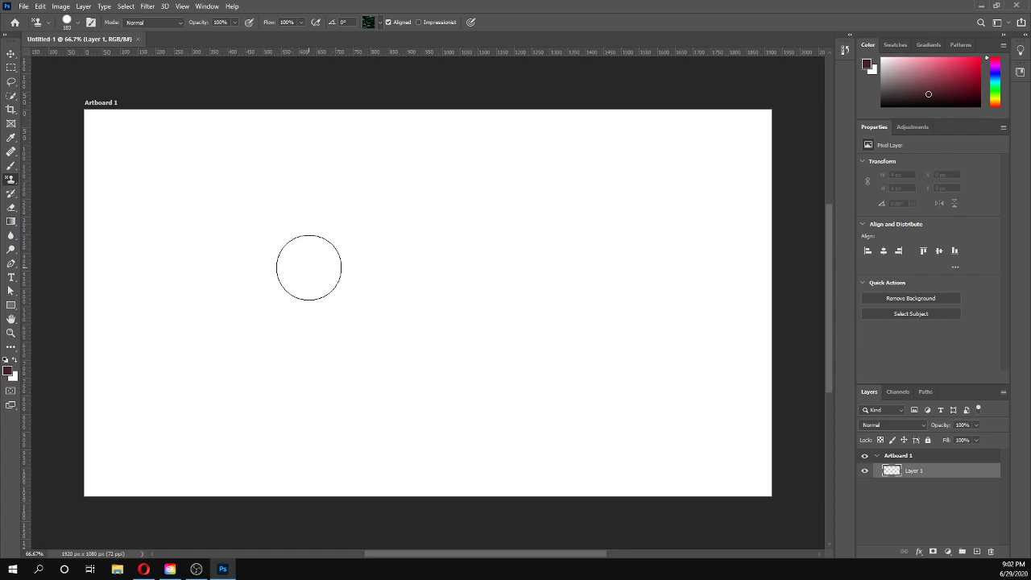
Step: Paint the dark green leaf pattern across the upper half of the artboard, and undo the painting
mouse_move(173, 159)
left_mouse_down()
mouse_move(289, 168)
mouse_move(361, 188)
mouse_move(411, 275)
mouse_move(305, 336)
mouse_move(208, 235)
mouse_move(324, 182)
mouse_move(403, 271)
mouse_move(297, 300)
mouse_move(299, 191)
mouse_move(356, 319)
mouse_move(309, 210)
mouse_move(345, 286)
mouse_move(375, 241)
mouse_move(328, 213)
mouse_move(279, 247)
mouse_move(370, 303)
mouse_move(432, 267)
mouse_move(411, 194)
mouse_move(360, 245)
mouse_move(411, 179)
mouse_move(560, 243)
mouse_move(336, 177)
mouse_move(556, 274)
mouse_move(634, 159)
mouse_move(444, 177)
mouse_move(447, 209)
mouse_move(489, 223)
mouse_move(516, 218)
mouse_move(465, 193)
mouse_move(463, 204)
mouse_move(548, 243)
left_mouse_up()
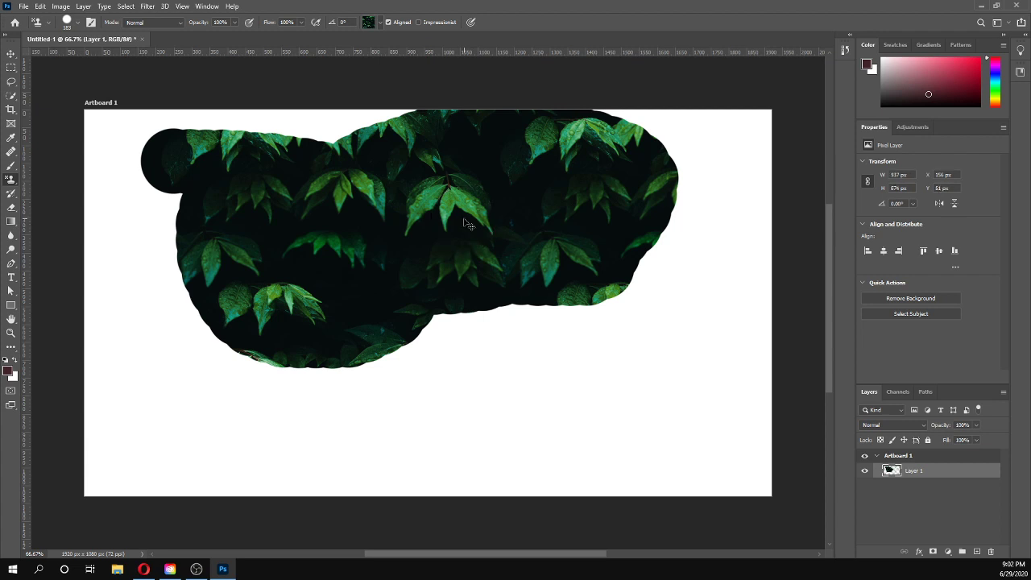
key("ctrl+z")
key("ctrl+z")
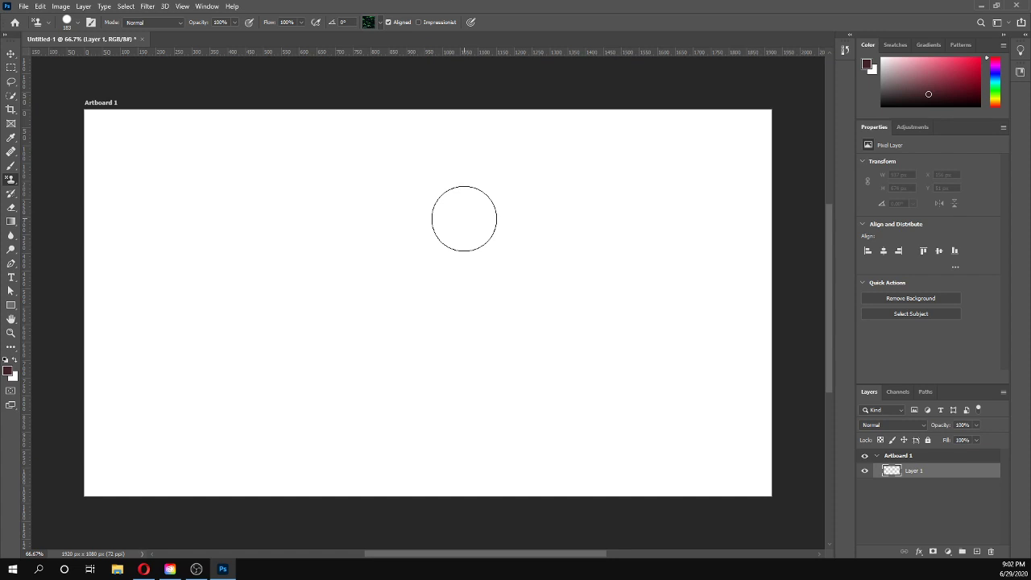
Step: Choose the yellow trees pattern from the Trees group for the Pattern Stamp Tool
left_click(379, 24)
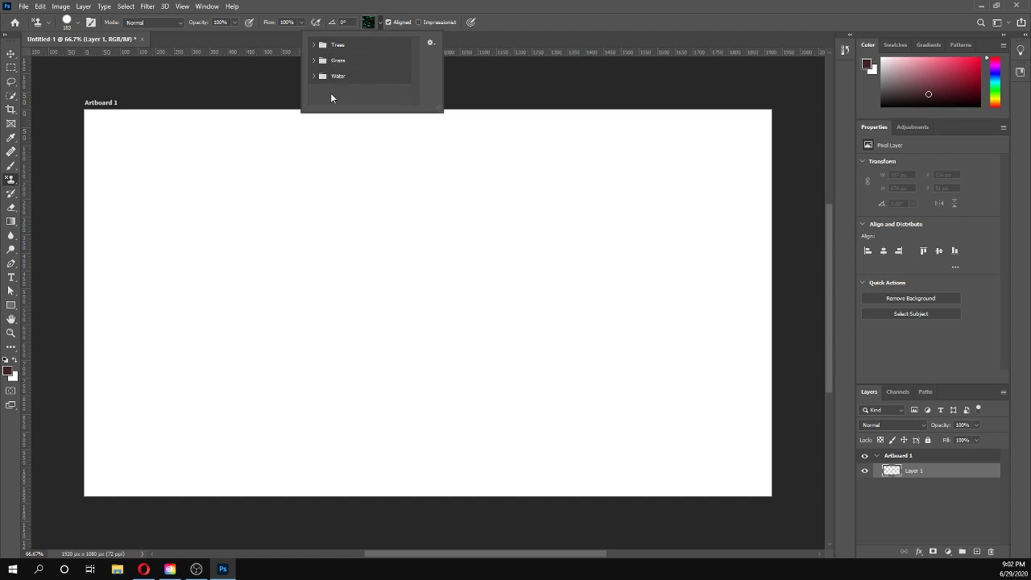
left_click(315, 46)
left_click(315, 46)
left_click(314, 46)
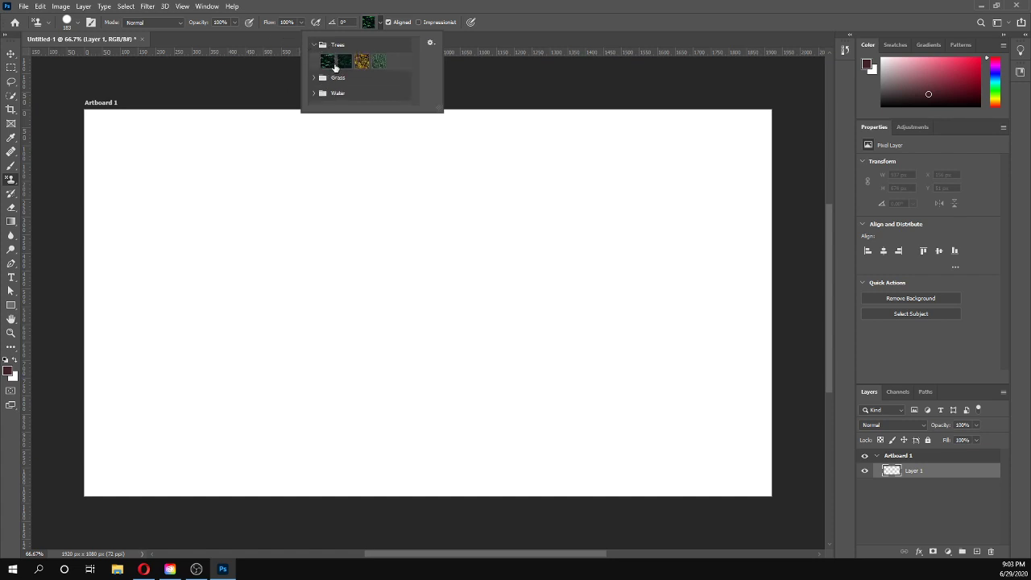
left_click(345, 65)
left_click(360, 65)
mouse_move(441, 110)
left_mouse_down()
mouse_move(470, 161)
mouse_move(447, 113)
left_mouse_up()
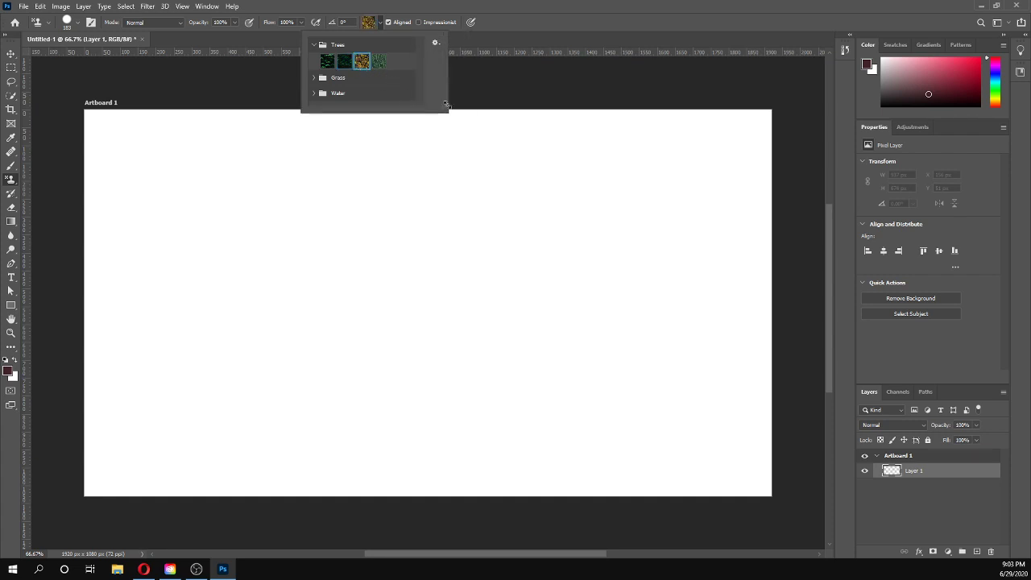
left_click(563, 5)
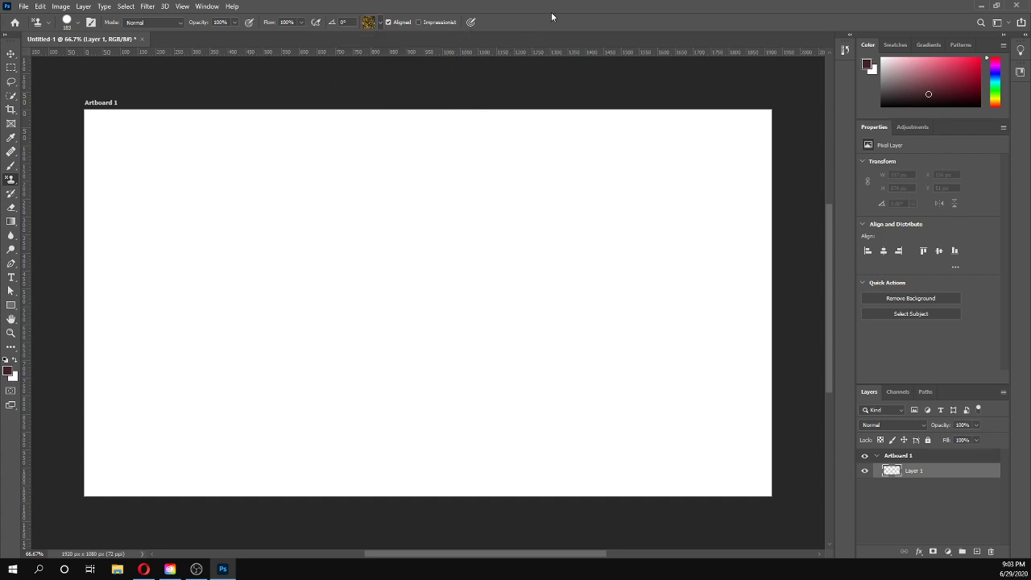
Step: Paint the yellow trees pattern freehand across the upper half of the artboard
left_click(154, 168)
mouse_move(182, 167)
left_mouse_down()
mouse_move(188, 239)
mouse_move(272, 202)
mouse_move(318, 203)
mouse_move(379, 218)
mouse_move(468, 263)
mouse_move(363, 310)
mouse_move(556, 212)
mouse_move(363, 189)
left_mouse_up()
mouse_move(572, 249)
left_mouse_down()
mouse_move(661, 218)
mouse_move(679, 161)
mouse_move(736, 196)
mouse_move(627, 200)
left_mouse_up()
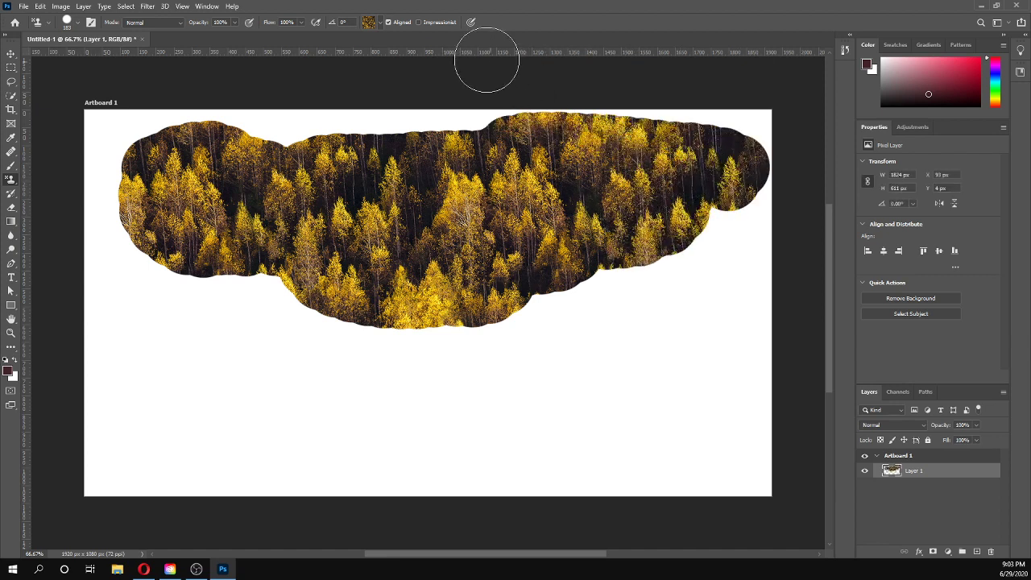
Step: Set the brush angle to 60° and paint the yellow trees pattern across the lower half of the artboard
left_click(330, 25)
type("6")
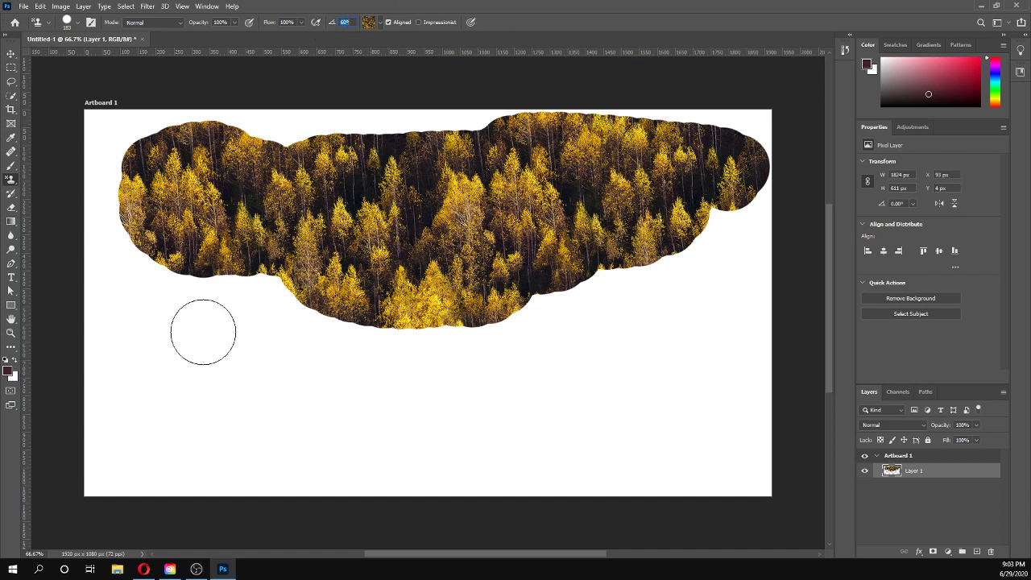
mouse_move(202, 331)
left_mouse_down()
mouse_move(315, 396)
mouse_move(212, 379)
left_mouse_up()
mouse_move(291, 367)
left_mouse_down()
mouse_move(345, 380)
mouse_move(419, 350)
mouse_move(491, 387)
mouse_move(561, 305)
mouse_move(717, 350)
mouse_move(564, 447)
mouse_move(725, 315)
left_mouse_up()
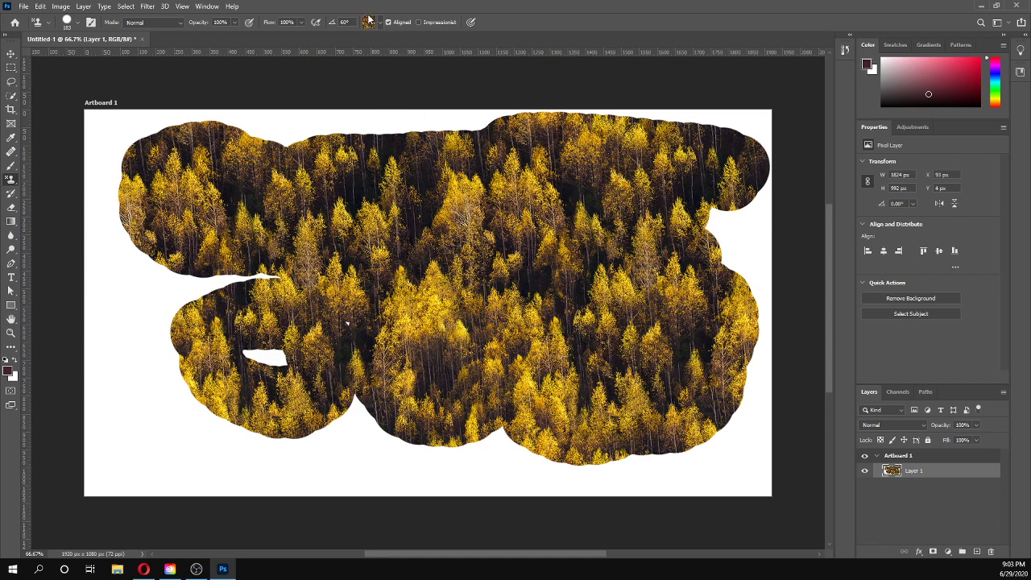
Step: Change the brush angle to -24° and paint the yellow trees pattern along the artboard's left side
left_click(345, 22)
type("90")
key("Return")
type("180")
key("Return")
left_click(151, 294)
mouse_move(157, 330)
left_mouse_down()
mouse_move(105, 226)
mouse_move(153, 153)
mouse_move(112, 133)
mouse_move(210, 116)
left_mouse_up()
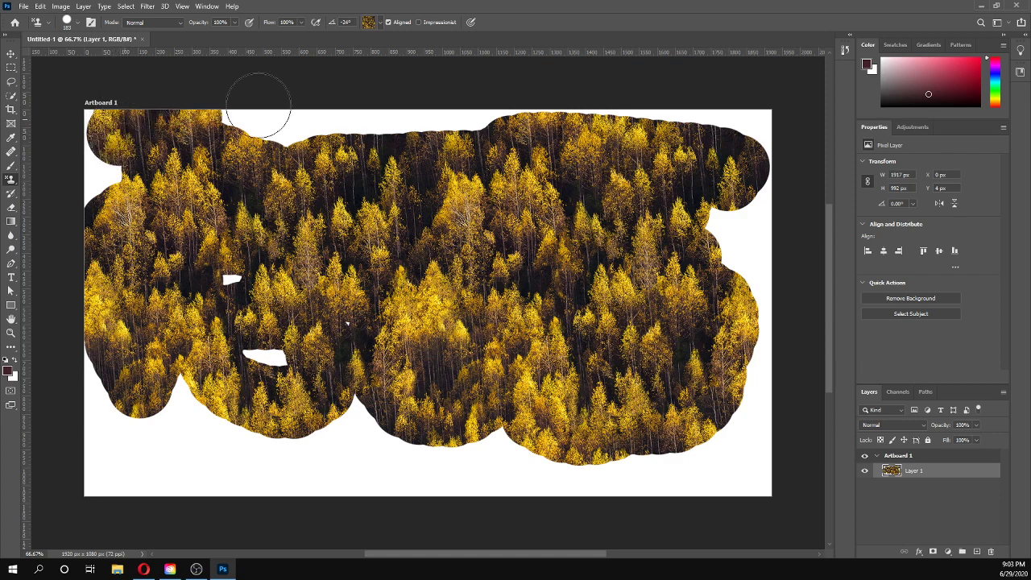
Step: Turn off Aligned and paint separate strokes over the existing tree pattern and near the artboard's lower edge
left_click(389, 23)
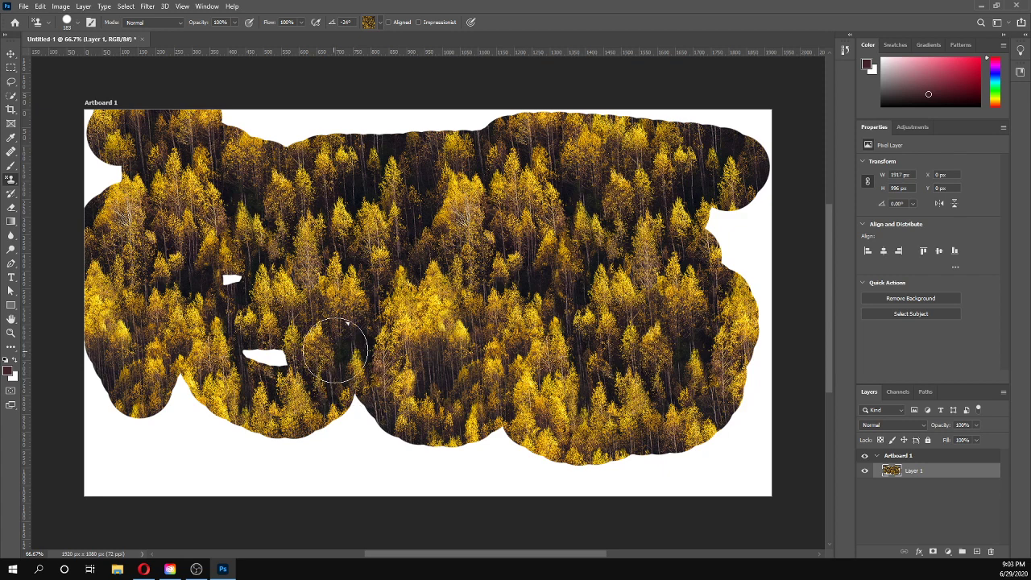
mouse_move(335, 350)
left_mouse_down()
mouse_move(349, 324)
mouse_move(434, 394)
mouse_move(328, 303)
mouse_move(456, 284)
mouse_move(331, 363)
mouse_move(448, 282)
mouse_move(390, 386)
mouse_move(380, 287)
mouse_move(439, 228)
mouse_move(487, 394)
mouse_move(450, 250)
mouse_move(480, 448)
mouse_move(540, 366)
mouse_move(499, 325)
mouse_move(638, 383)
mouse_move(597, 266)
mouse_move(753, 209)
mouse_move(554, 250)
mouse_move(704, 323)
mouse_move(560, 206)
mouse_move(530, 337)
mouse_move(613, 258)
mouse_move(285, 257)
mouse_move(534, 228)
mouse_move(279, 173)
mouse_move(163, 237)
mouse_move(425, 163)
mouse_move(234, 96)
mouse_move(536, 111)
mouse_move(329, 159)
mouse_move(465, 150)
mouse_move(427, 133)
mouse_move(419, 182)
left_mouse_up()
mouse_move(243, 485)
left_mouse_down()
mouse_move(253, 466)
mouse_move(278, 466)
left_mouse_up()
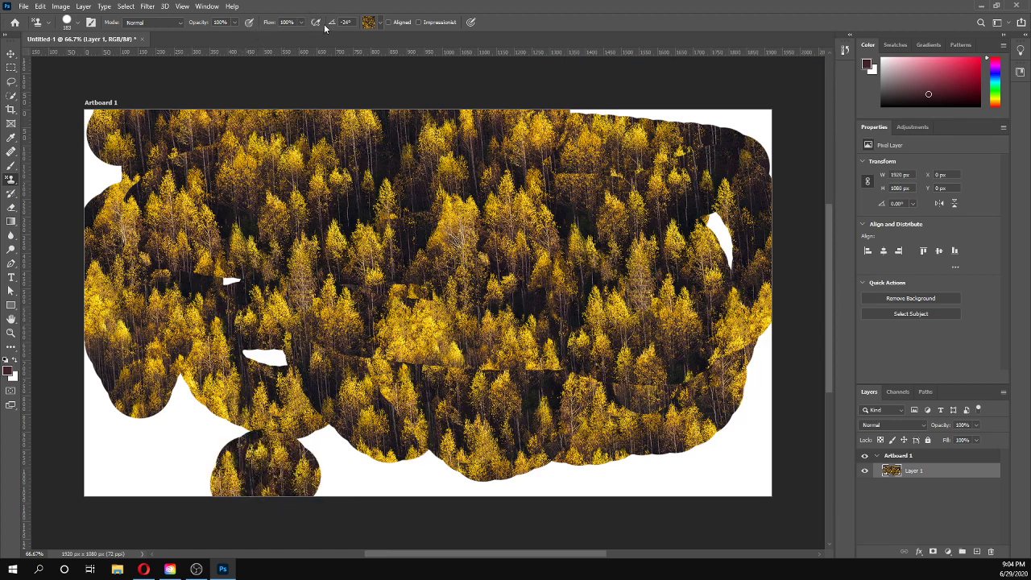
Step: Set the brush angle to 65° and paint the tree pattern in strokes along the artboard's lower edge
left_click_drag(331, 27, 376, 27)
mouse_move(179, 433)
left_mouse_down()
mouse_move(113, 466)
mouse_move(133, 439)
mouse_move(137, 463)
left_mouse_up()
mouse_move(364, 488)
left_mouse_down()
mouse_move(417, 470)
mouse_move(397, 488)
mouse_move(510, 457)
mouse_move(668, 466)
mouse_move(731, 428)
mouse_move(759, 469)
left_mouse_up()
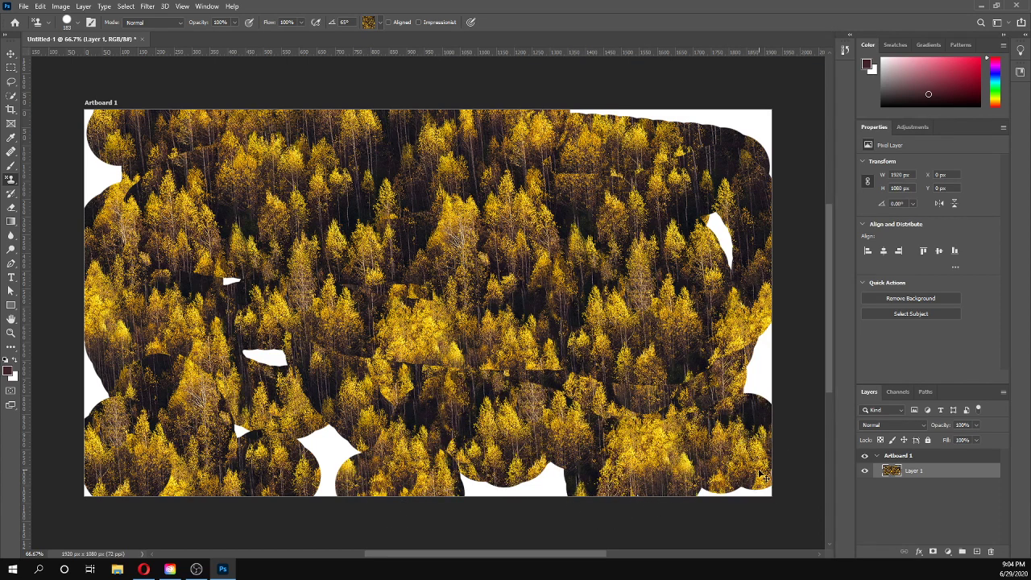
Step: Undo all the yellow tree pattern strokes on Layer 1
key("ctrl+z")
key("ctrl+z")
key("ctrl+z")
key("ctrl+z")
key("ctrl+z")
key("ctrl+z")
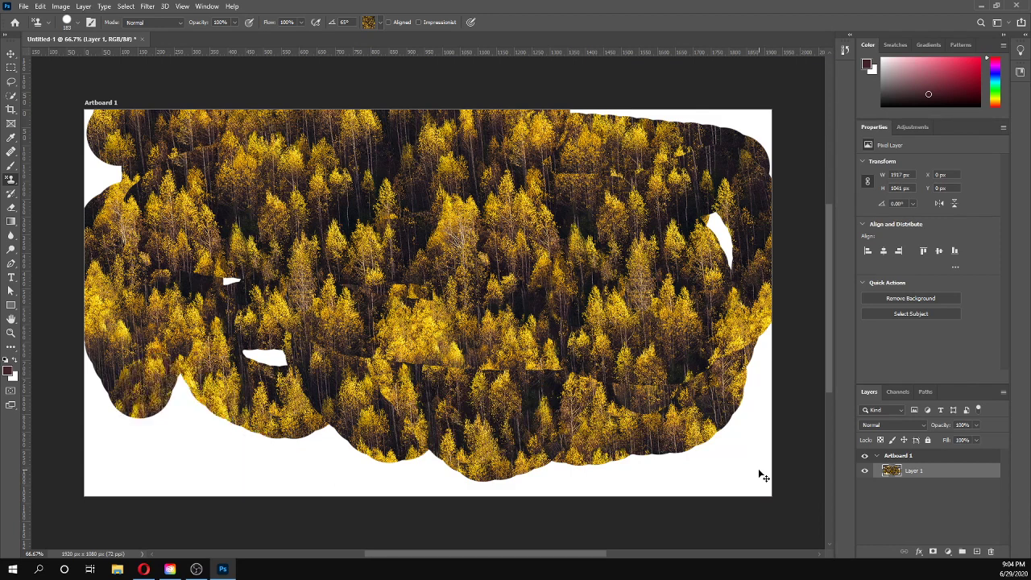
key("ctrl+z")
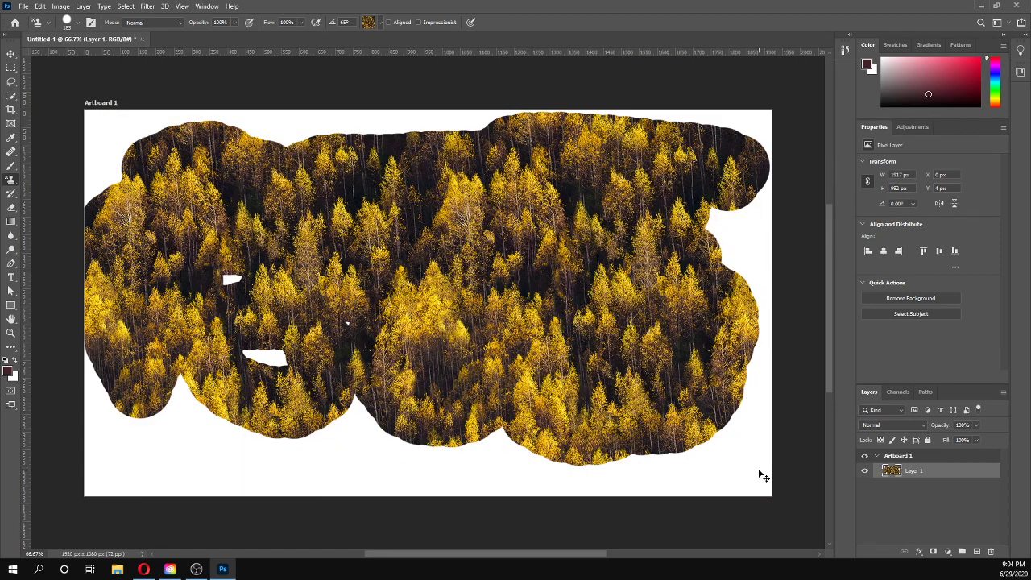
key("ctrl+z")
key("ctrl+z")
key("ctrl+z")
key("ctrl+z")
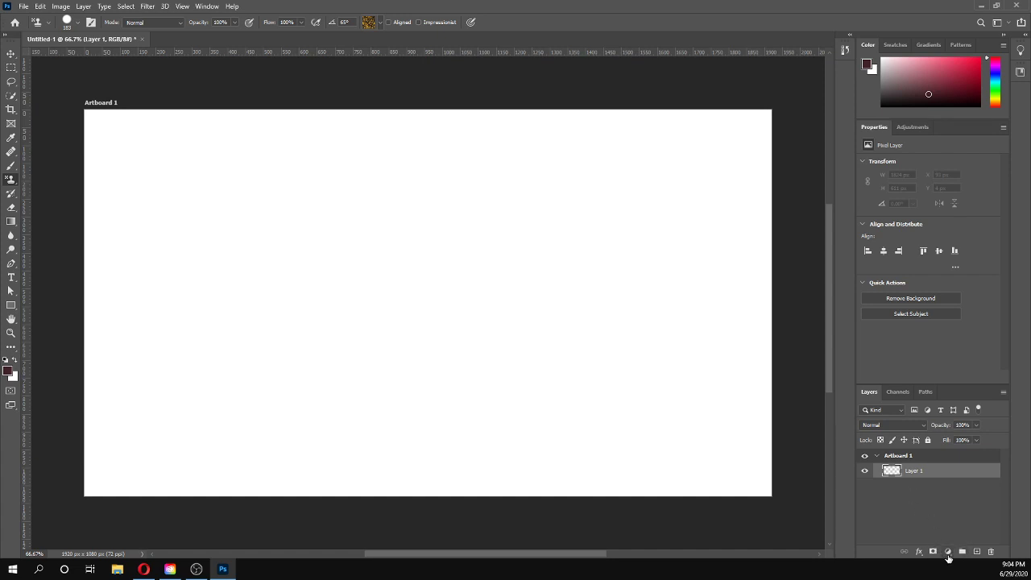
Step: Add a Pattern fill layer with the dark green leaf pattern at an angle of -121.14° and 45% scale
left_click(948, 552)
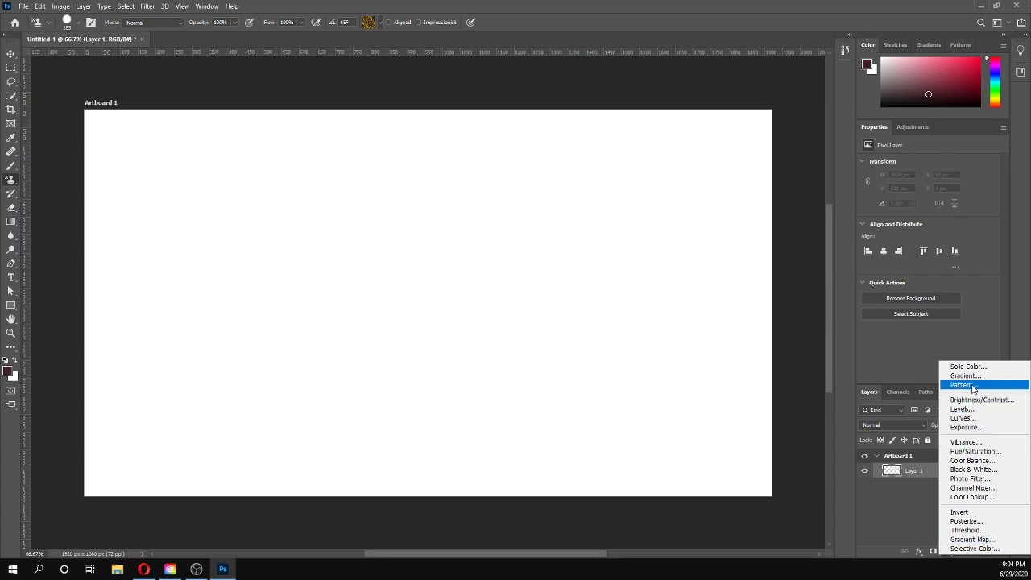
left_click(971, 386)
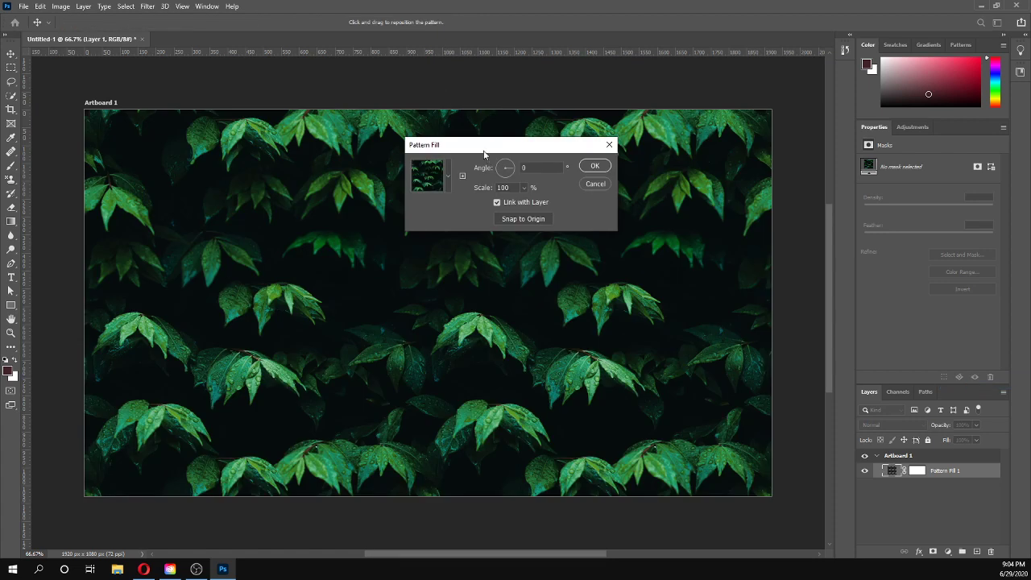
left_click_drag(484, 154, 835, 227)
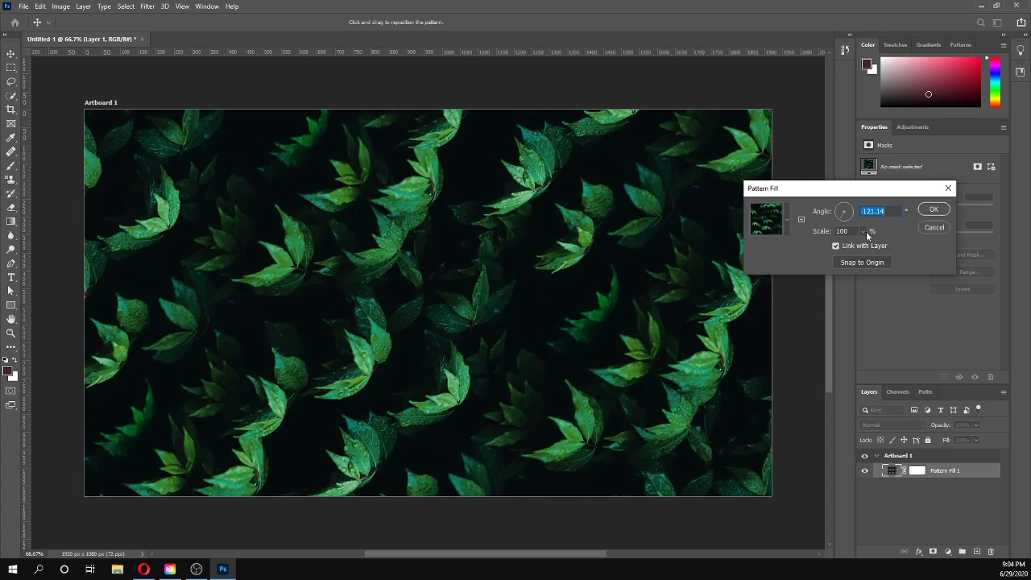
left_click(863, 232)
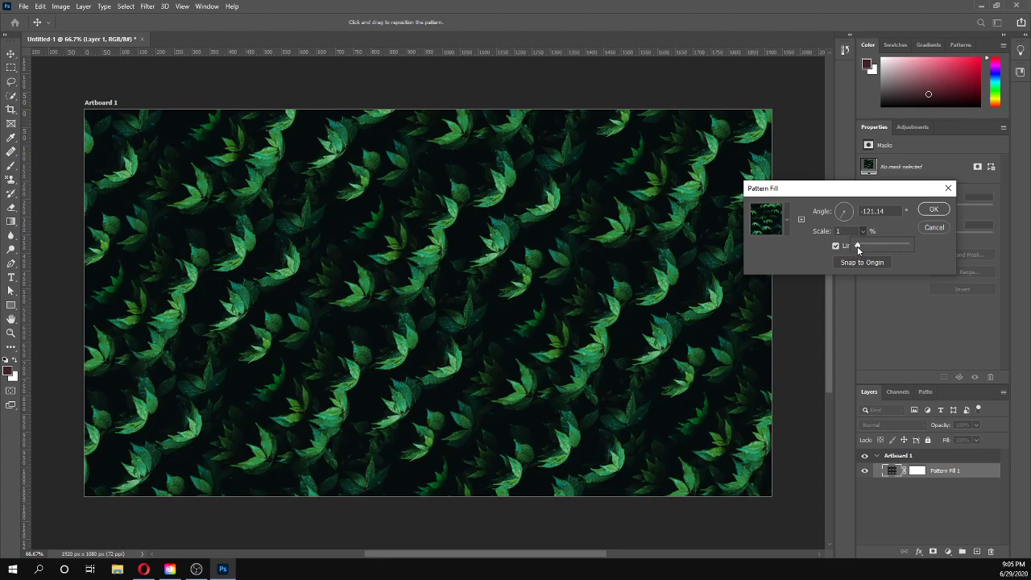
left_click_drag(858, 249, 861, 247)
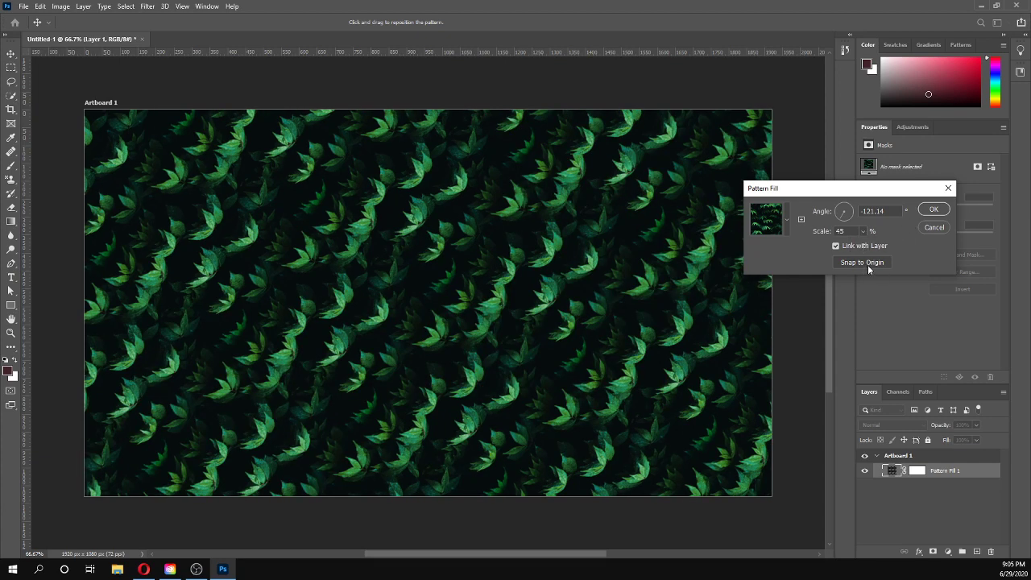
left_click(933, 213)
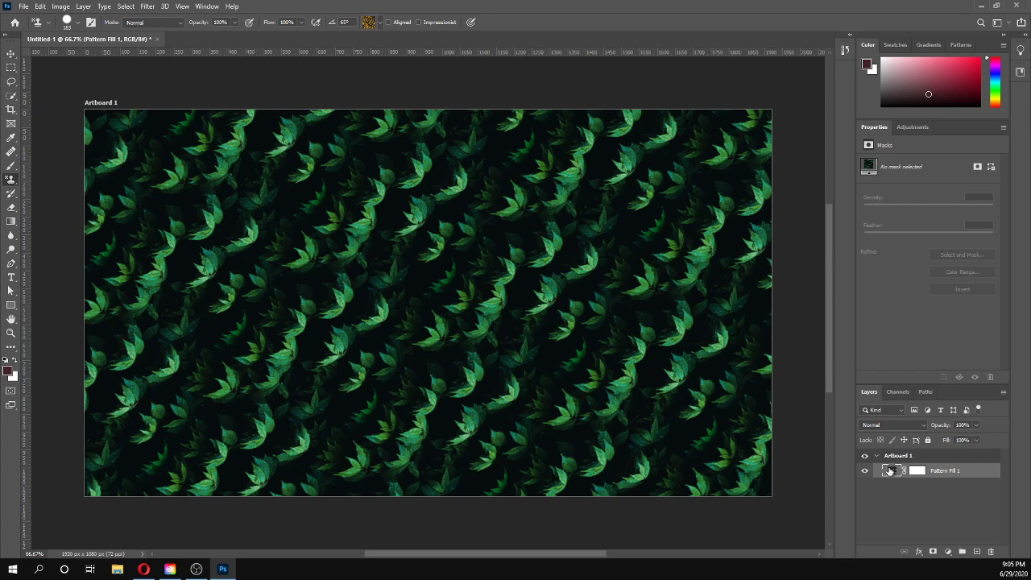
Step: Change the Pattern Fill 1 layer's pattern to the yellow tree pattern from the Trees group
double_click(893, 474)
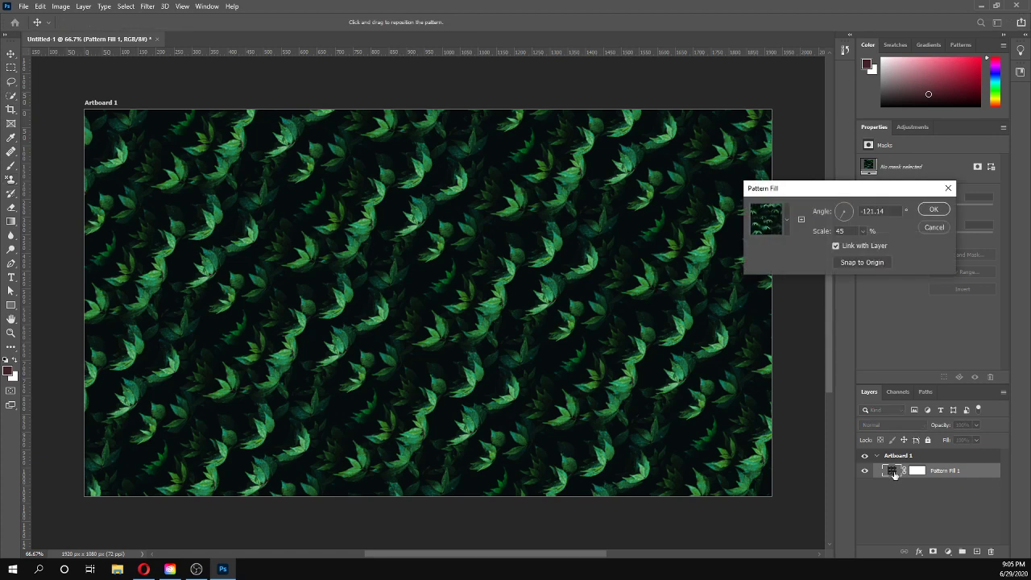
left_click(788, 223)
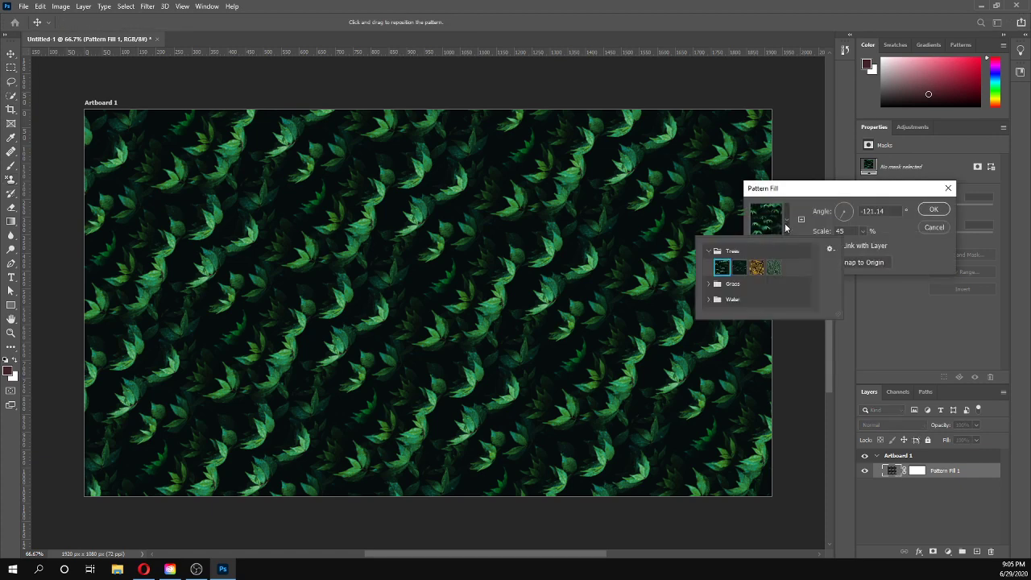
left_click(757, 268)
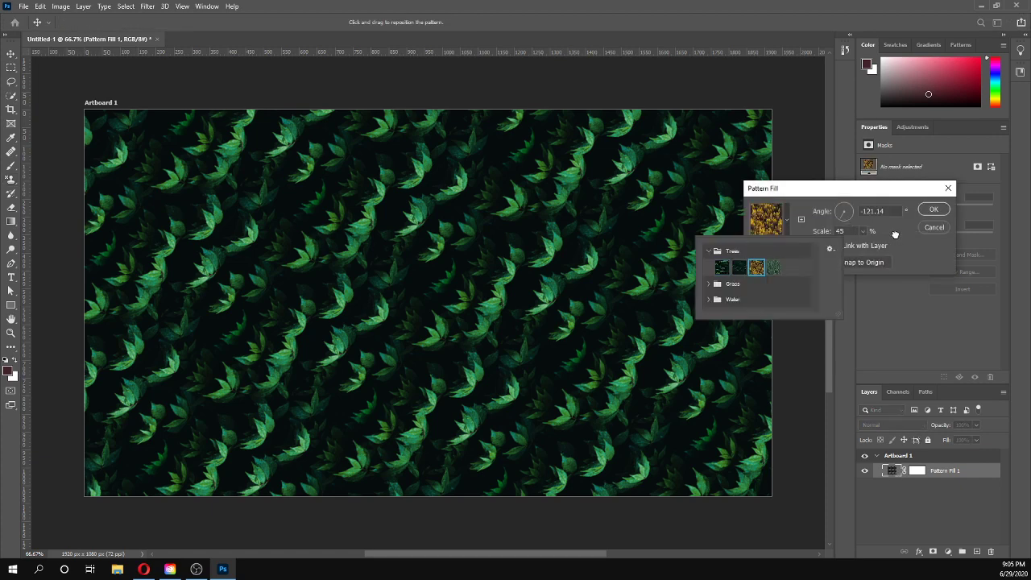
left_click(894, 234)
left_click(934, 210)
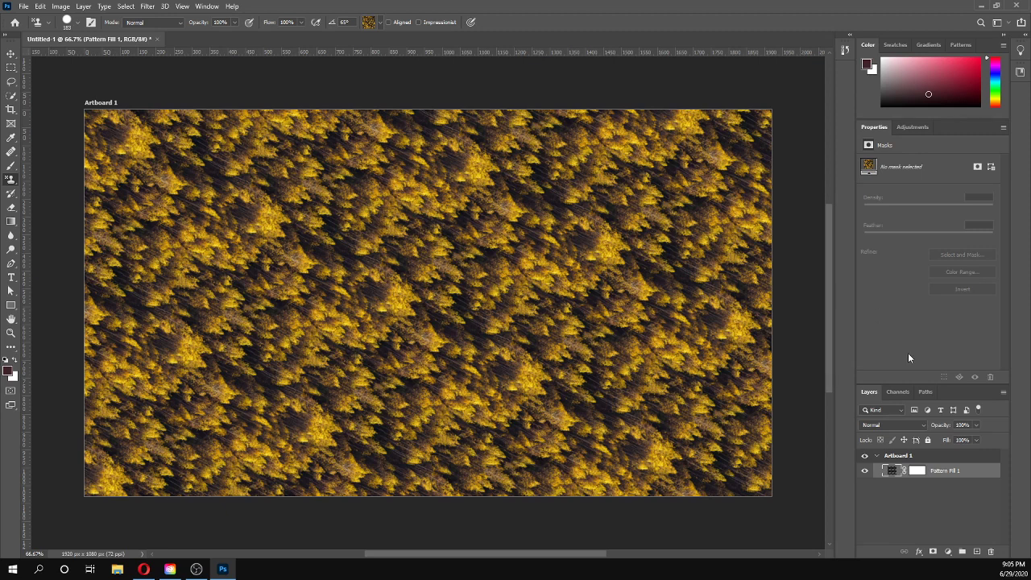
Step: Try a Pattern Stamp stroke across the upper part of the fill layer's mask, and undo both the stroke and the yellow pattern change
left_click(915, 472)
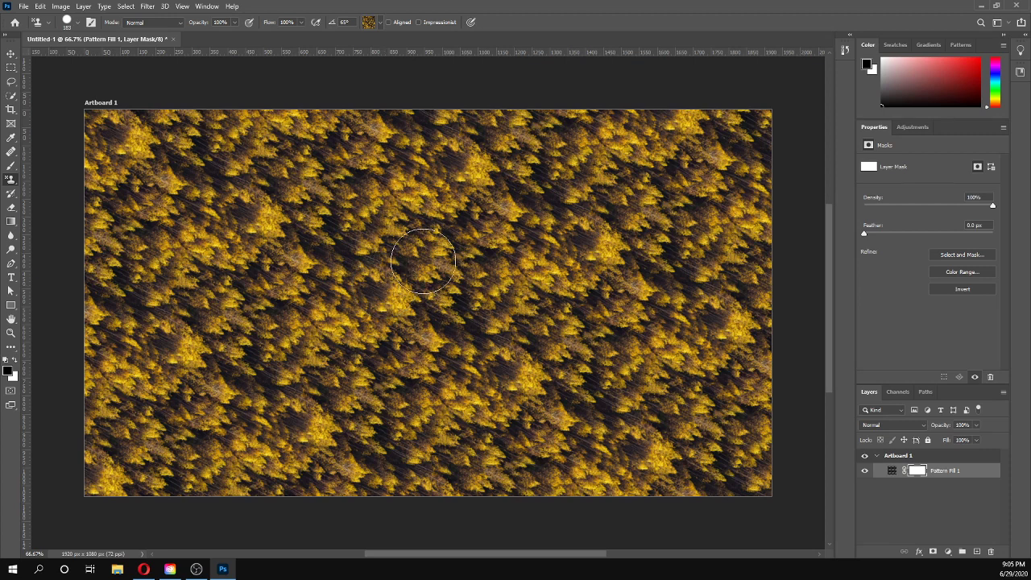
mouse_move(74, 287)
left_mouse_down()
mouse_move(104, 231)
mouse_move(102, 168)
mouse_move(190, 109)
mouse_move(159, 174)
mouse_move(327, 129)
mouse_move(213, 127)
mouse_move(385, 137)
mouse_move(555, 116)
mouse_move(599, 112)
left_mouse_up()
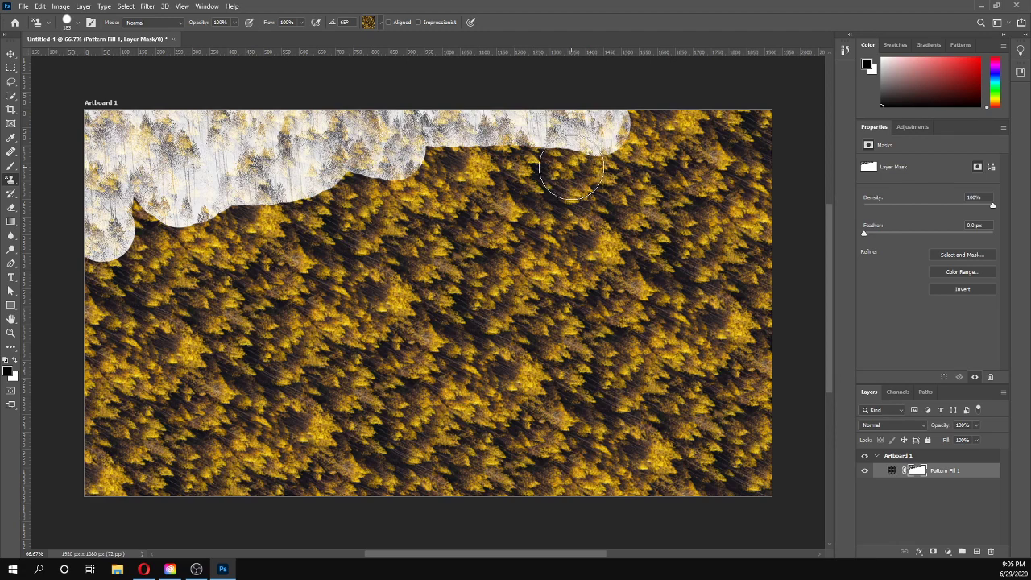
key("ctrl+z")
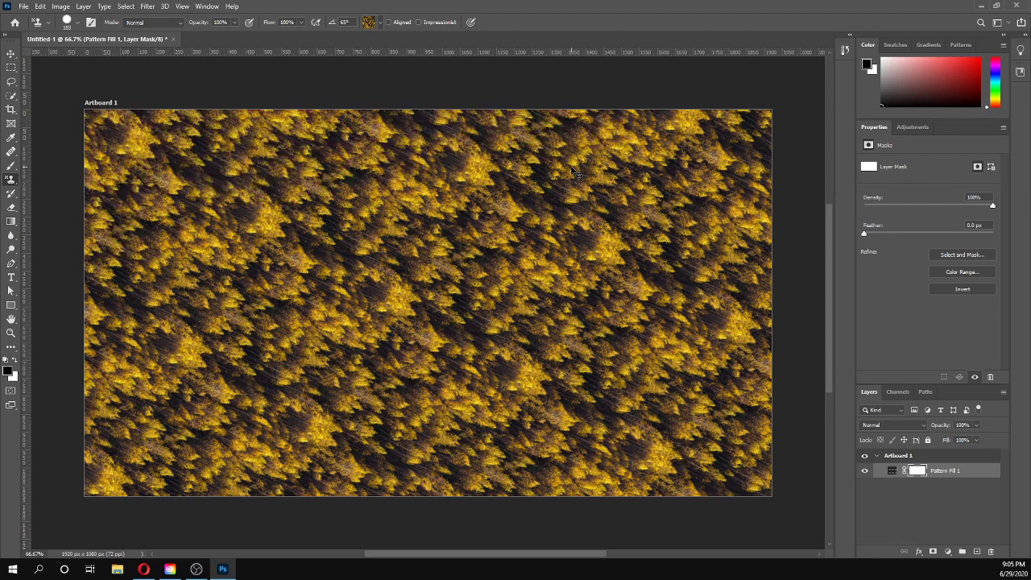
key("ctrl+z")
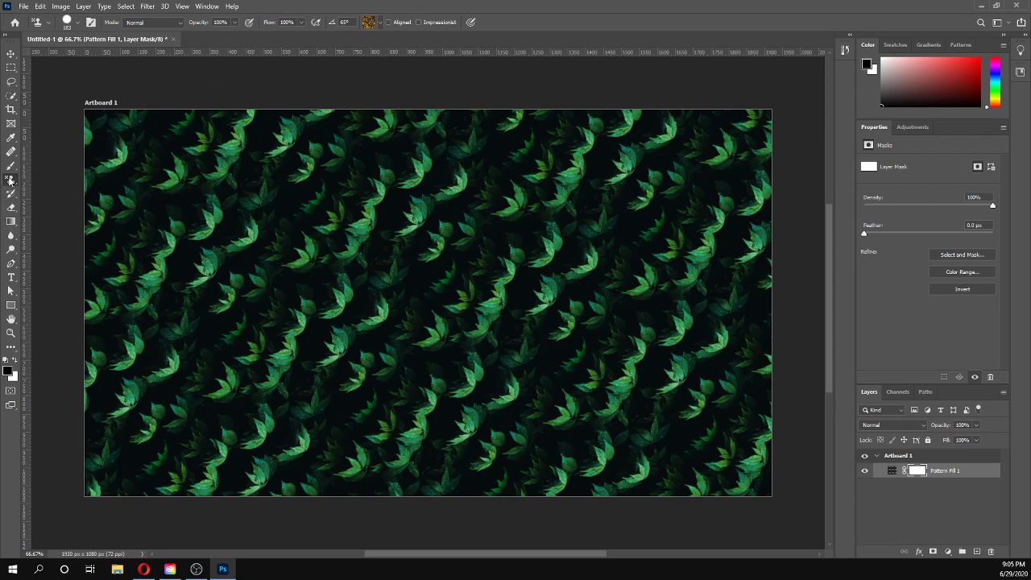
Step: With a soft 200 px black brush, paint on the Pattern Fill 1 mask to hide the artboard's upper-left area
right_click(10, 180)
left_click(10, 182)
key("b")
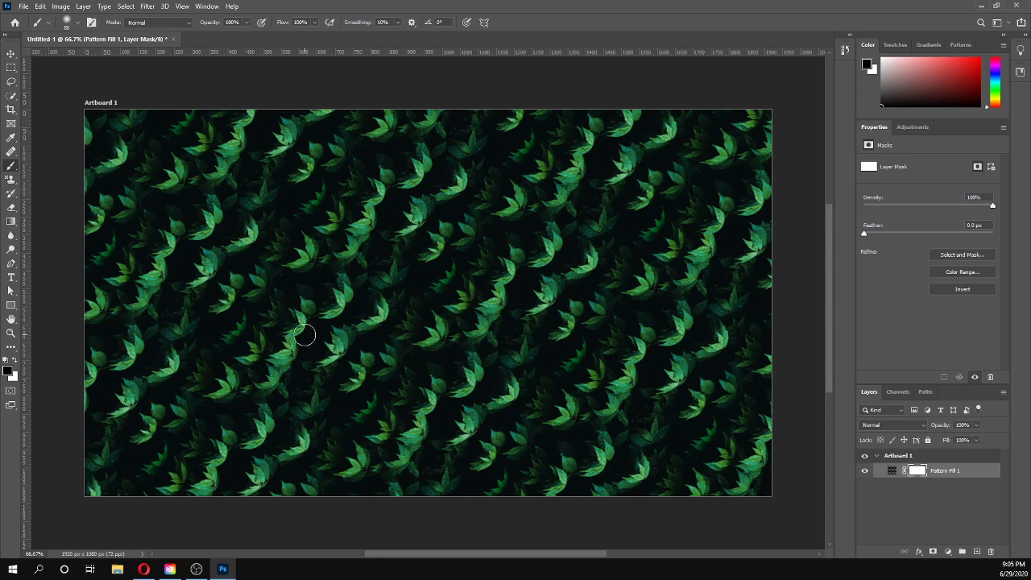
key("bracketright")
key("bracketright")
key("bracketright")
key("bracketright")
key("bracketright")
key("bracketright")
key("bracketright")
key("bracketright")
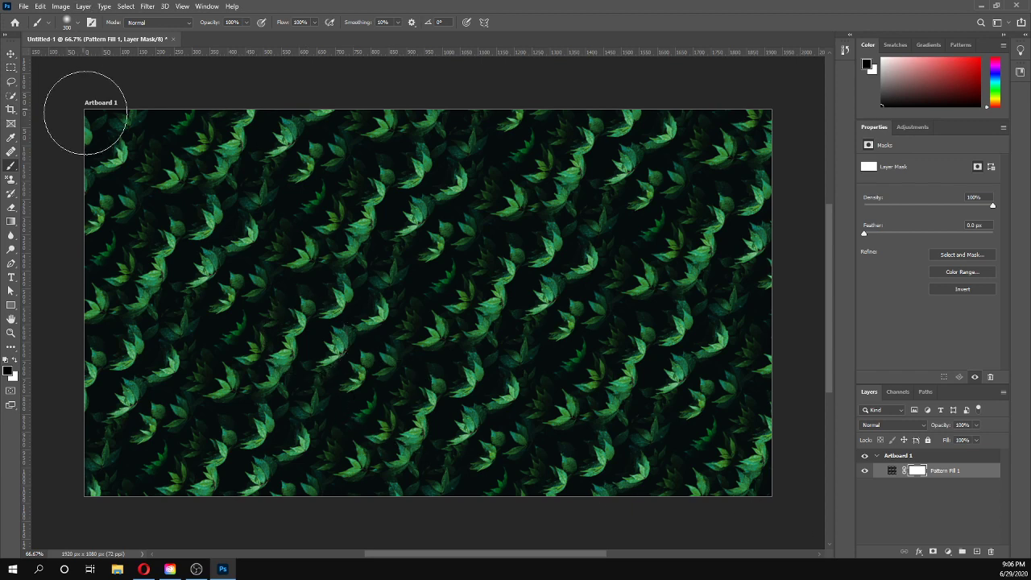
left_click_drag(110, 138, 211, 133)
mouse_move(199, 237)
left_mouse_down()
mouse_move(271, 143)
mouse_move(104, 215)
mouse_move(197, 126)
mouse_move(380, 237)
mouse_move(382, 203)
mouse_move(427, 161)
left_mouse_up()
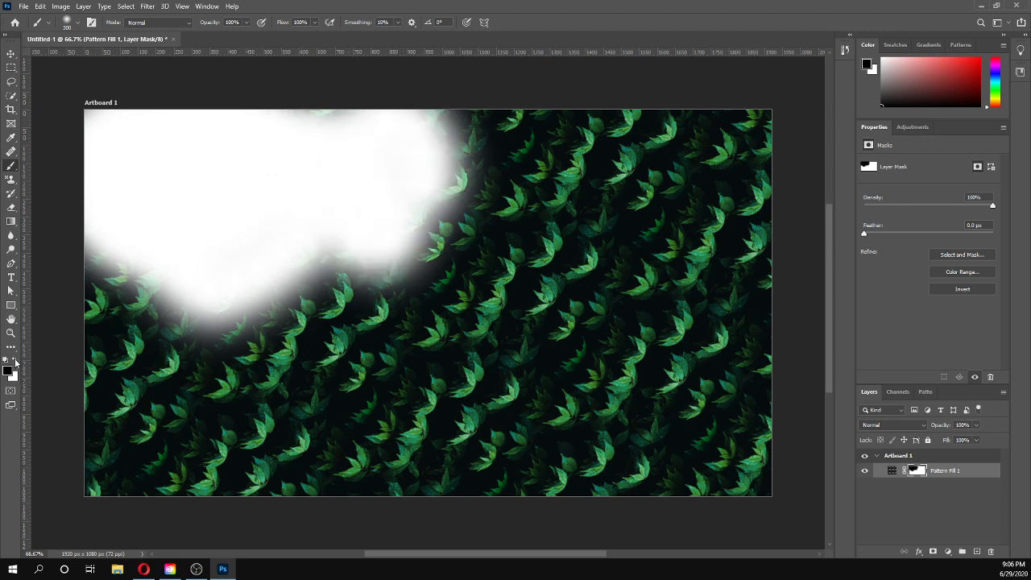
Step: Swap the painting colour to white and paint over the hidden area of the mask to restore the leaf pattern
left_click(15, 360)
mouse_move(455, 124)
left_mouse_down()
mouse_move(396, 279)
mouse_move(343, 149)
mouse_move(409, 194)
mouse_move(254, 210)
mouse_move(284, 242)
mouse_move(415, 86)
mouse_move(336, 151)
mouse_move(344, 218)
mouse_move(261, 306)
mouse_move(280, 345)
mouse_move(258, 159)
mouse_move(160, 175)
mouse_move(170, 247)
mouse_move(209, 253)
mouse_move(133, 131)
mouse_move(121, 173)
mouse_move(133, 96)
mouse_move(96, 125)
mouse_move(103, 202)
mouse_move(230, 107)
mouse_move(235, 182)
left_mouse_up()
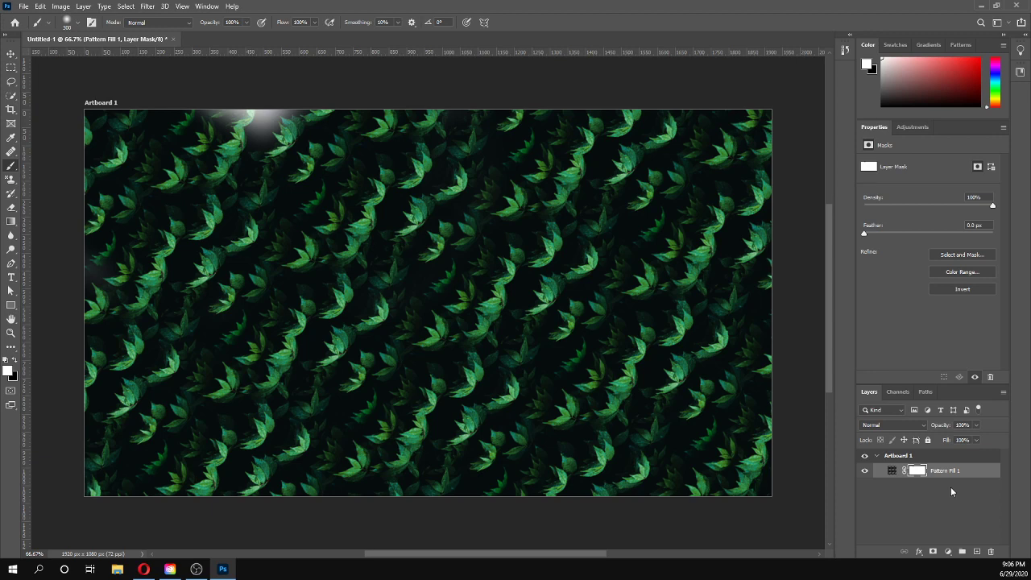
Step: Draw a white rectangle shape of about 1934 x 1111 px covering the whole artboard
left_click(12, 305)
left_click_drag(85, 110, 774, 505)
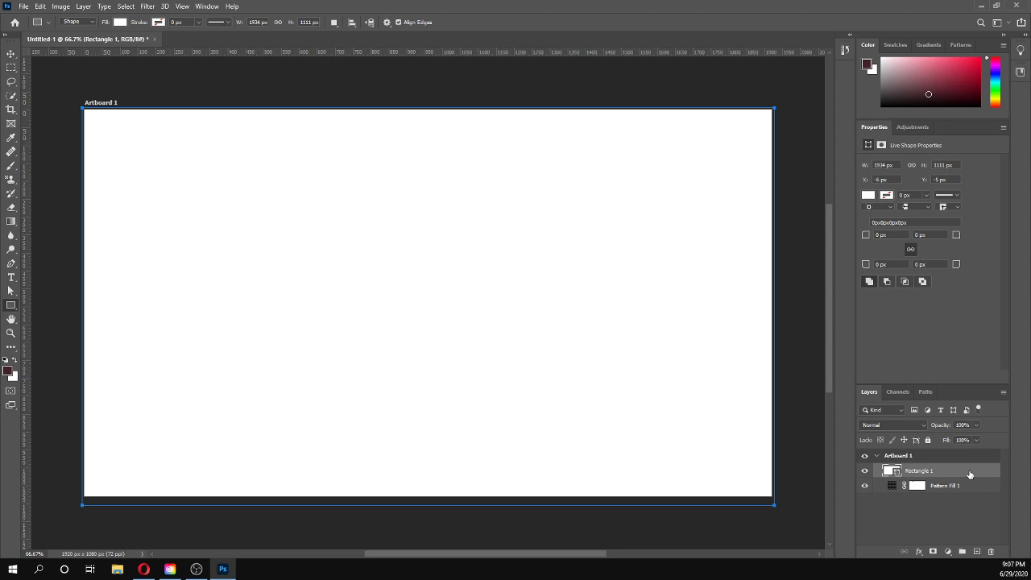
Step: Add a Pattern Overlay effect to the rectangle layer using the dark green fern-like branch pattern from the Trees group
double_click(970, 474)
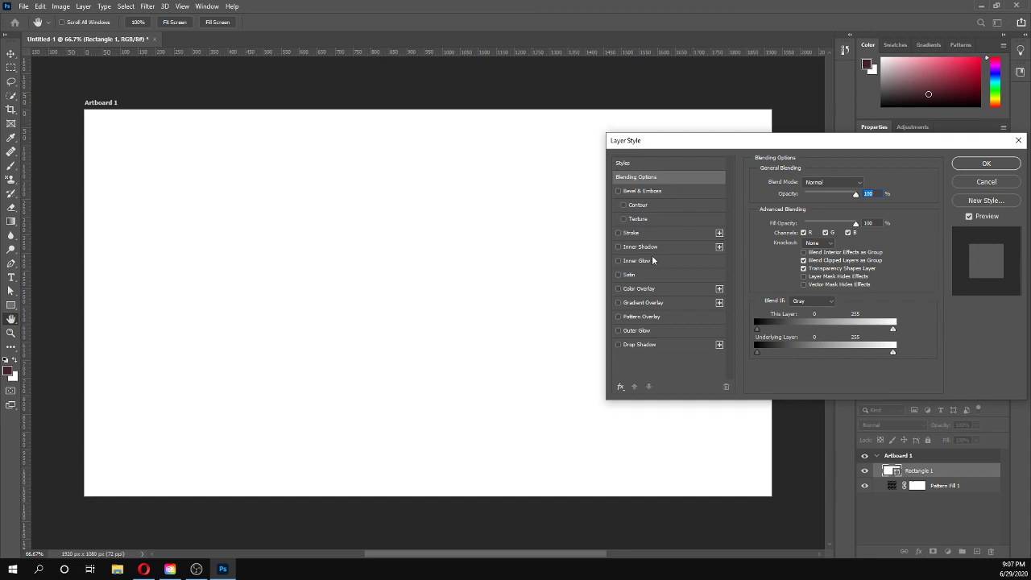
left_click(633, 317)
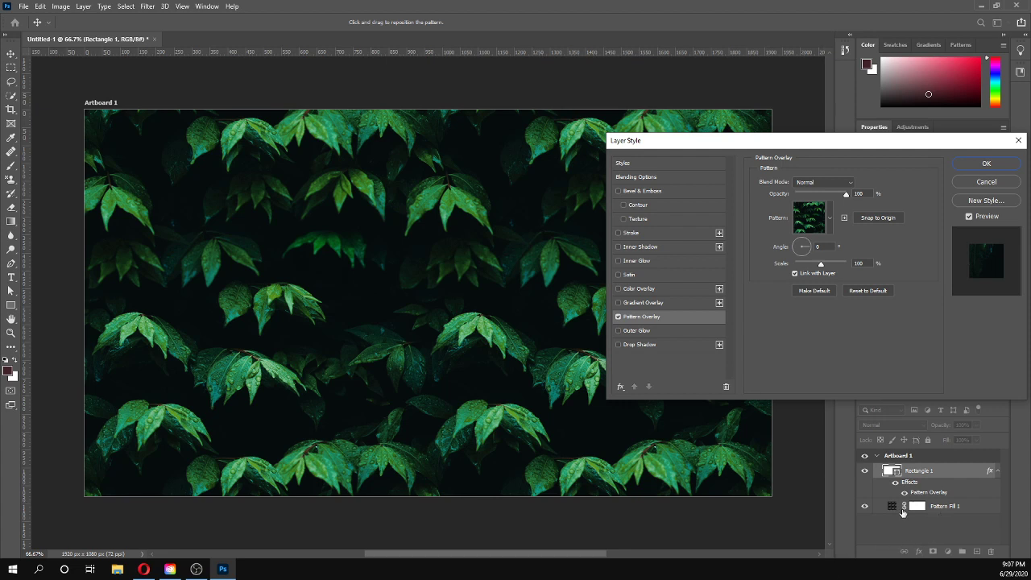
left_click(827, 231)
left_click(799, 266)
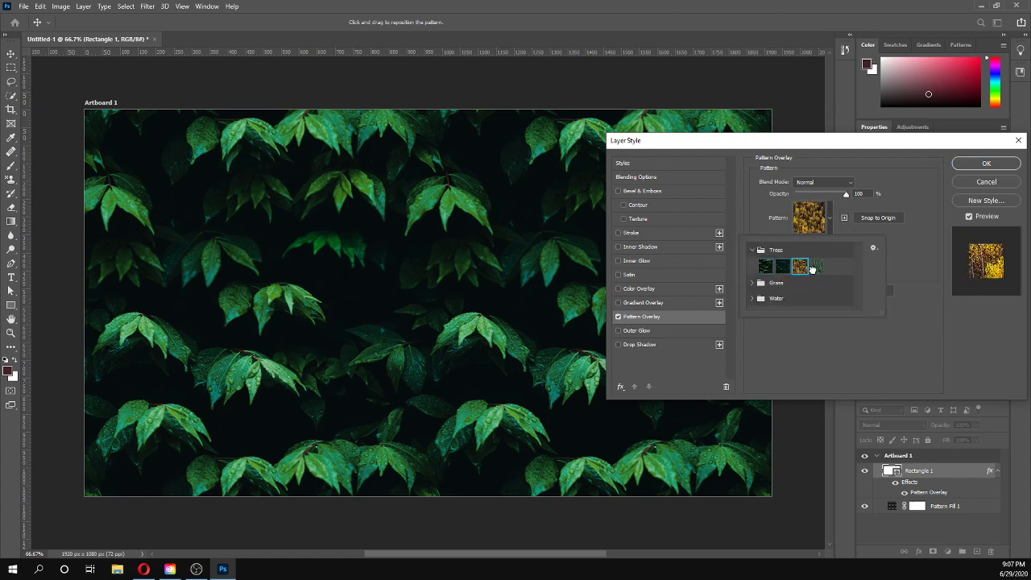
left_click(815, 267)
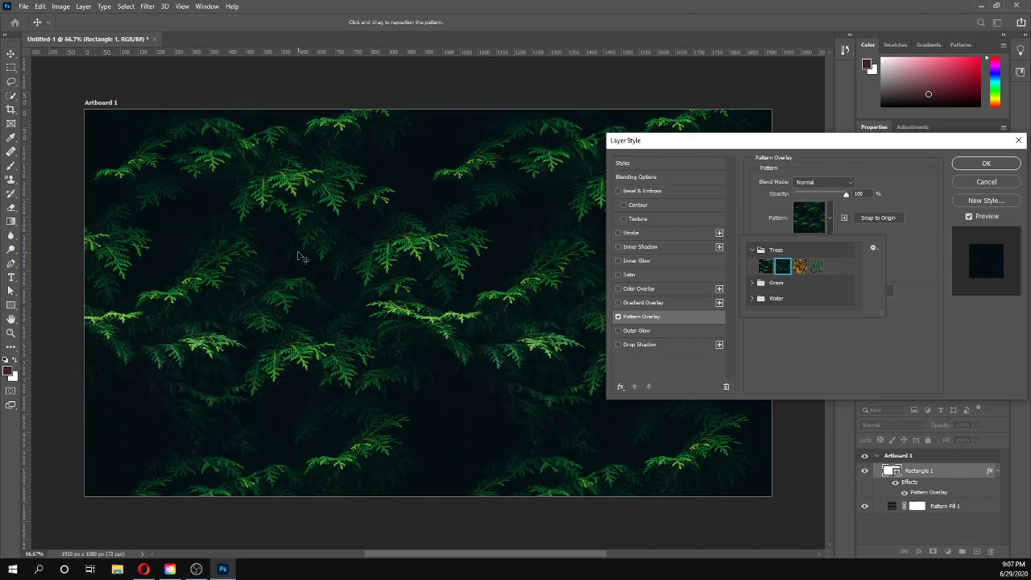
left_click(916, 258)
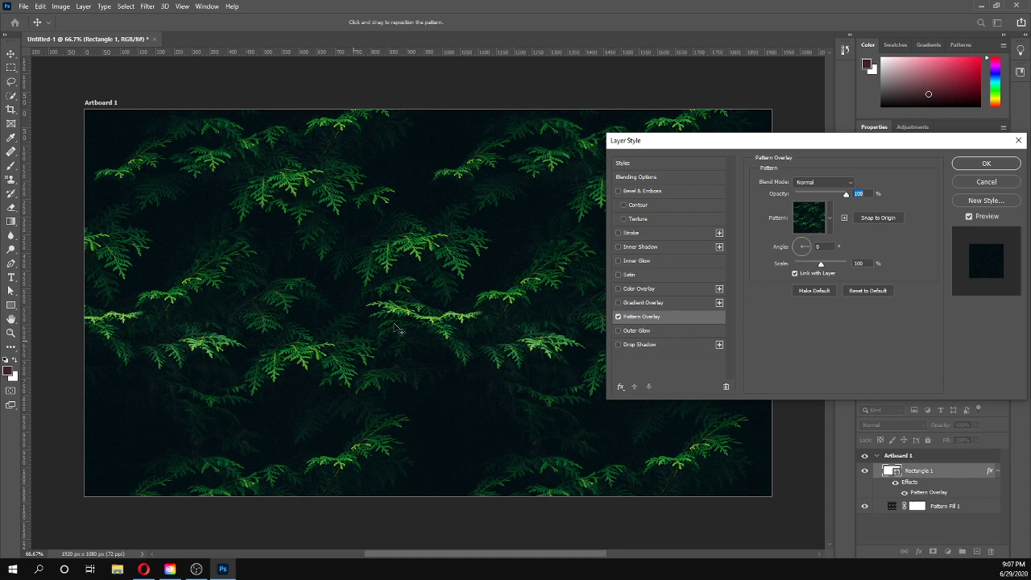
Step: Reposition the overlay pattern on the artboard, set its angle to -60° and scale to 61%, and apply the effect
left_click_drag(435, 327, 378, 264)
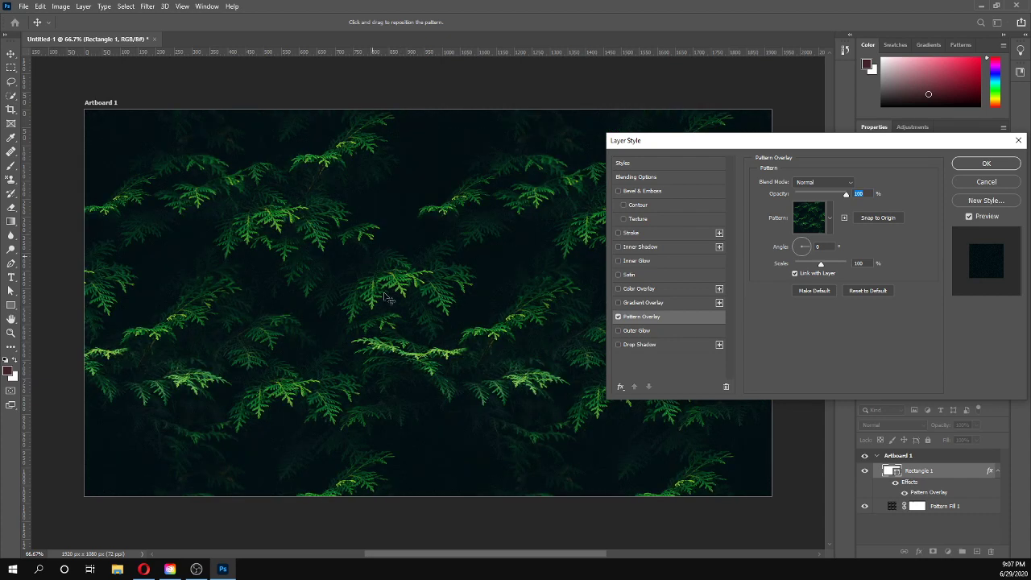
left_click_drag(403, 350, 396, 313)
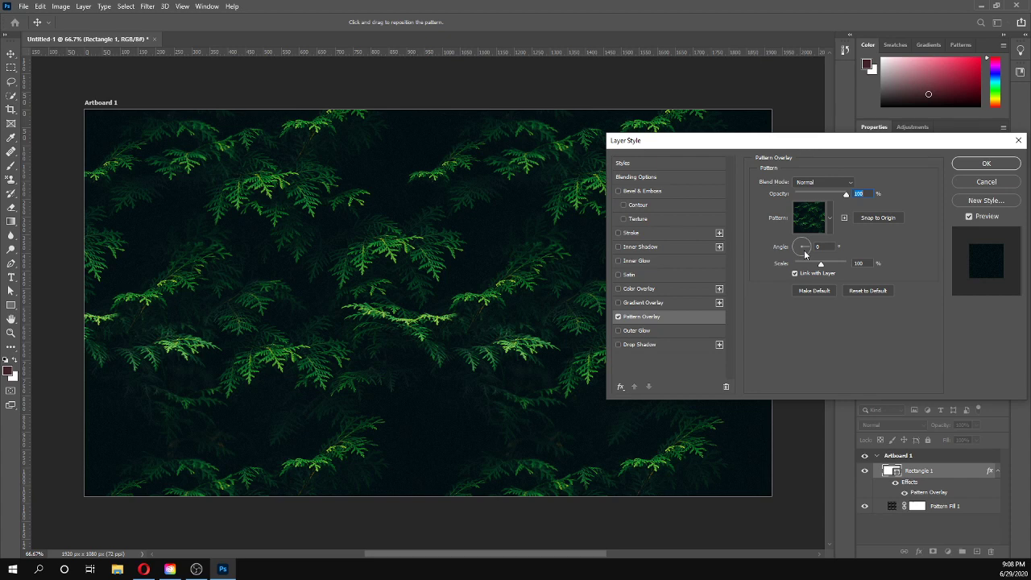
left_click(805, 254)
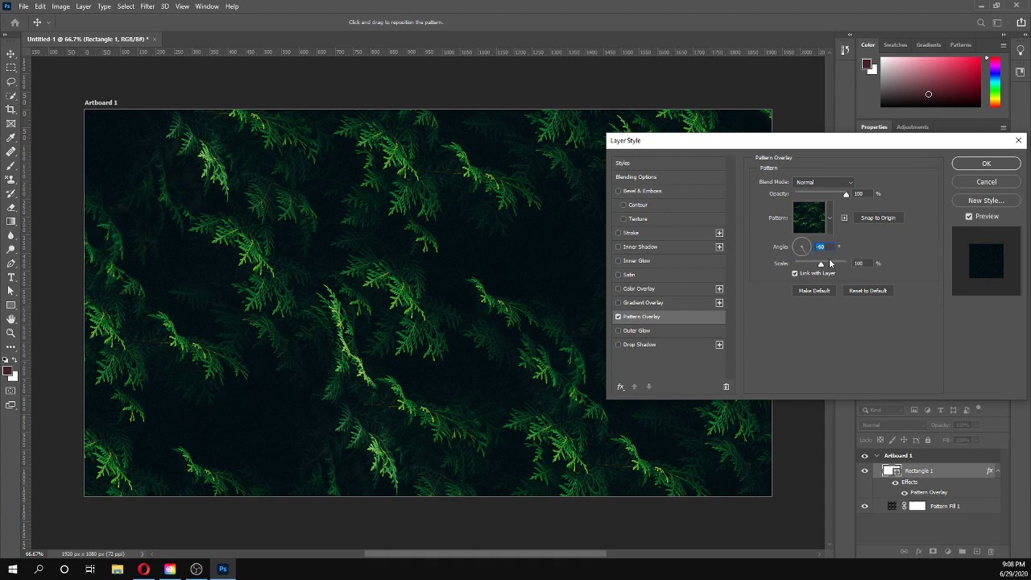
left_click_drag(822, 266, 808, 265)
left_click(987, 163)
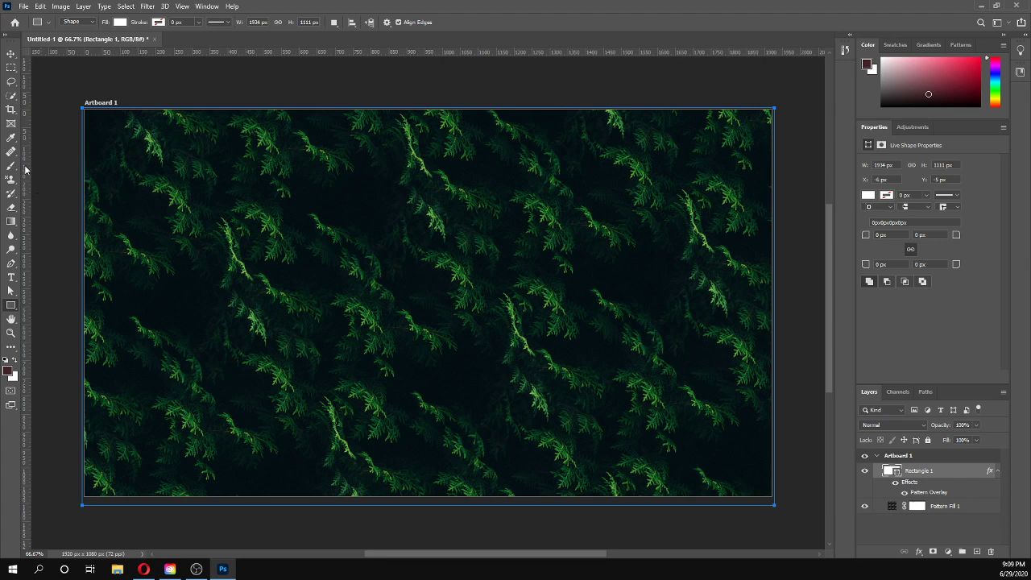
Step: Edit the rectangle's Pattern Overlay to an angle of -126°, try other tree patterns, and apply the dark green leaf pattern
double_click(949, 495)
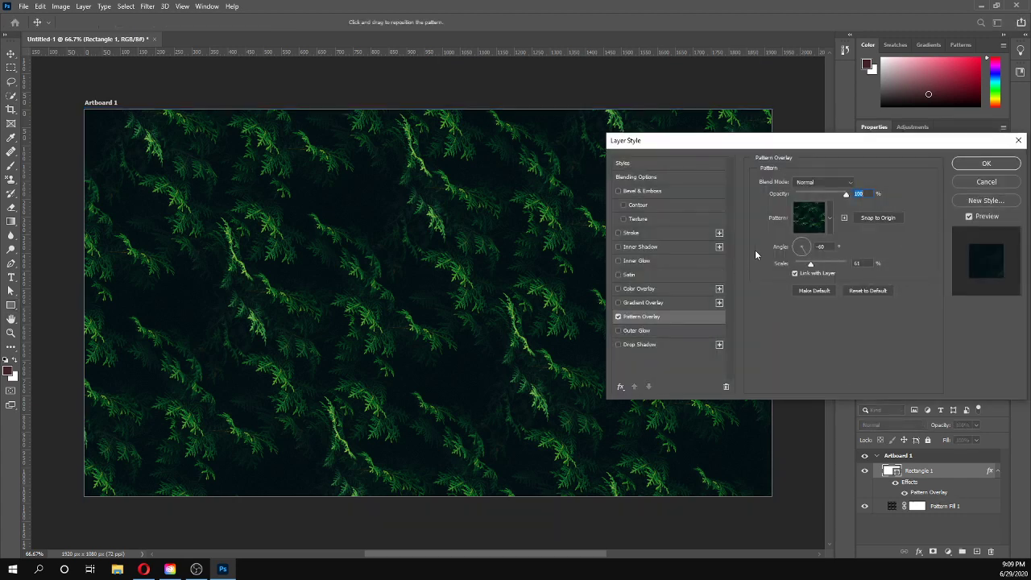
left_click(800, 252)
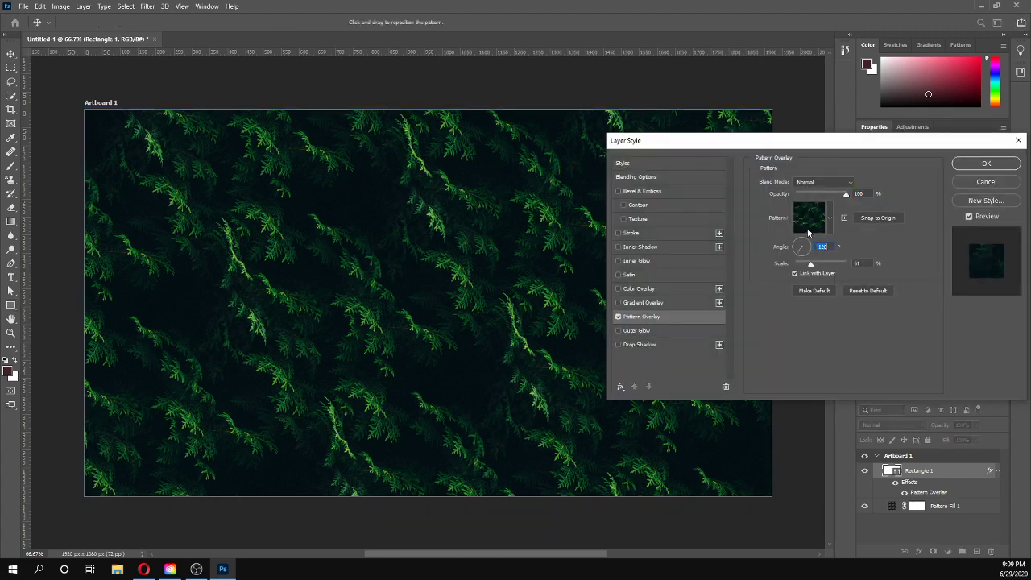
left_click(829, 220)
left_click(800, 266)
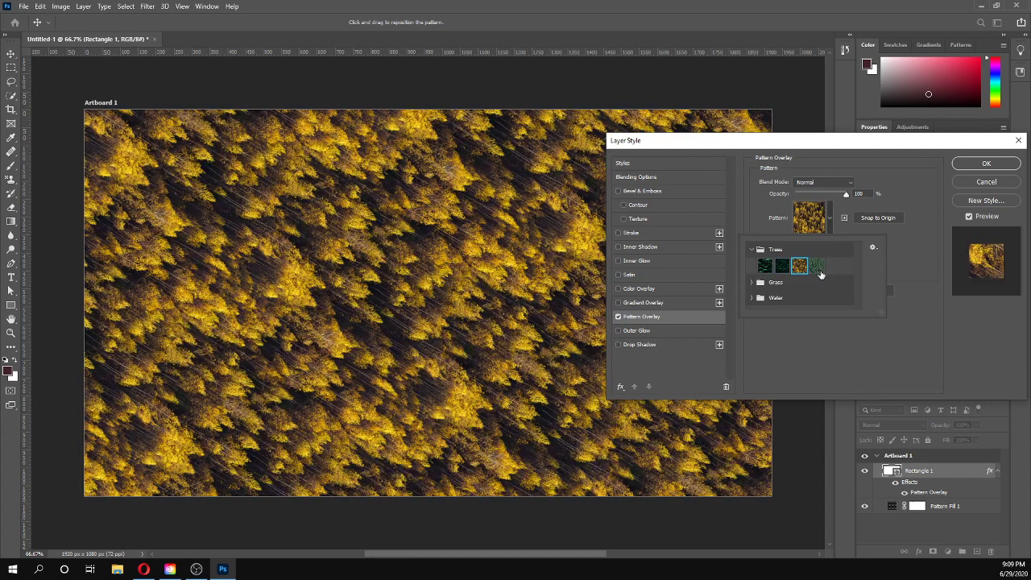
left_click(820, 272)
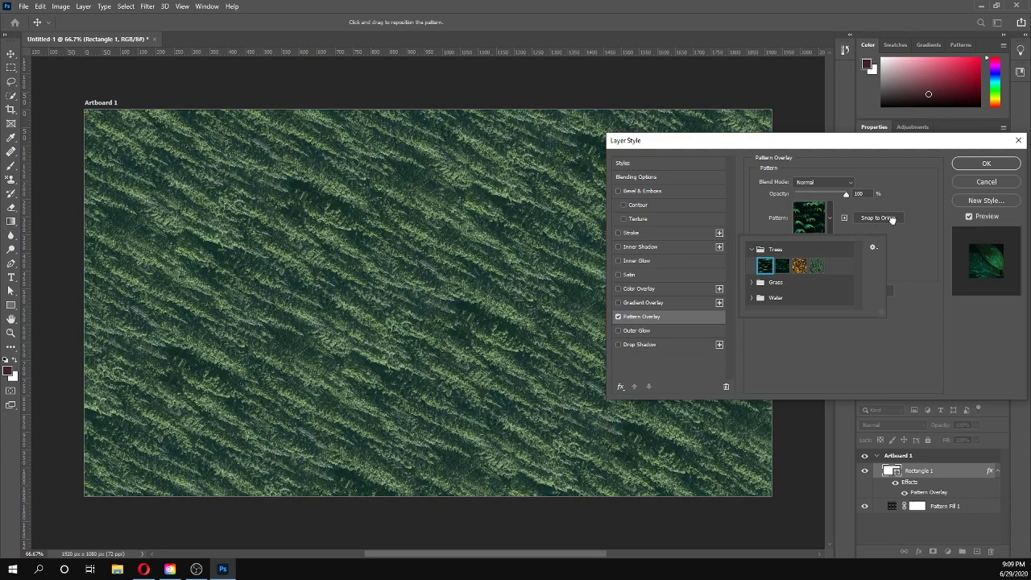
left_click(918, 214)
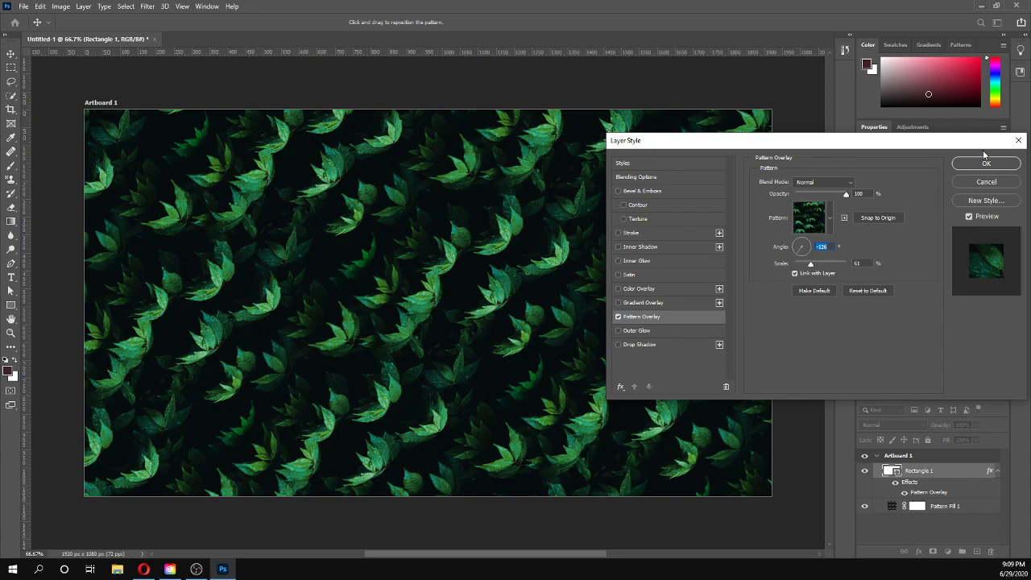
left_click(985, 163)
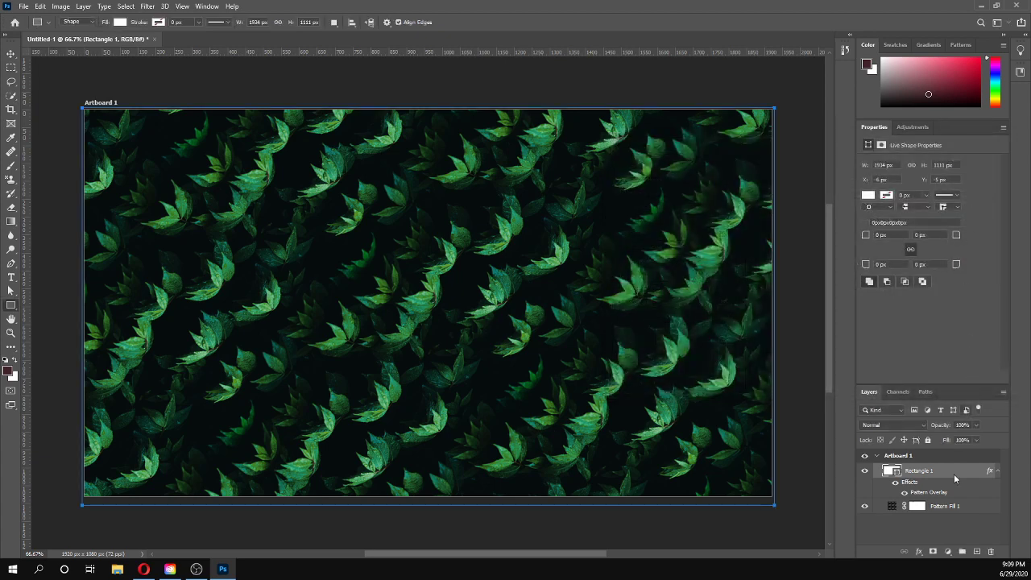
Step: Move the Pattern Fill 1 layer out of Artboard 1, hiding the rectangle layer only while doing so
left_click(865, 471)
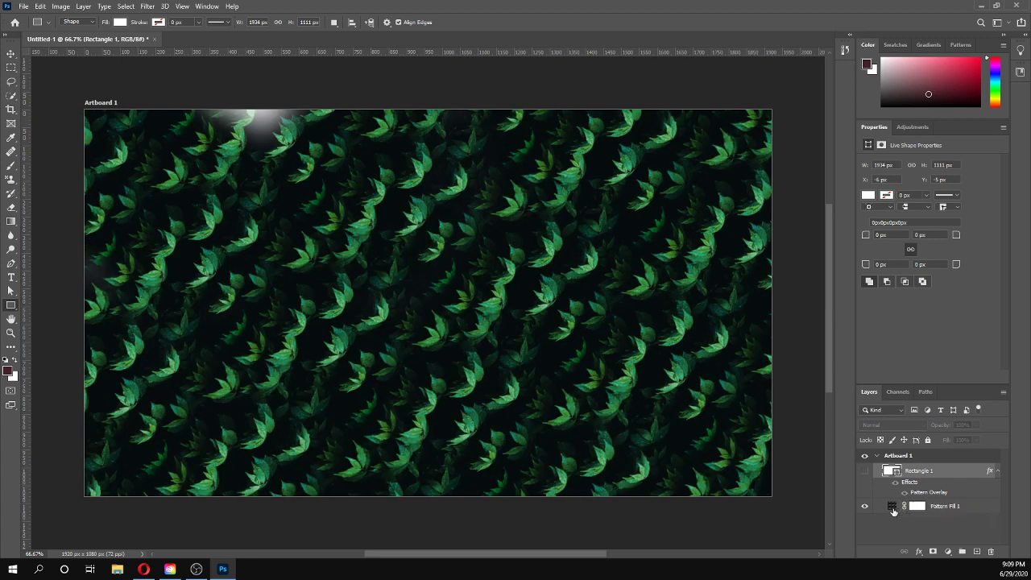
left_click(892, 510)
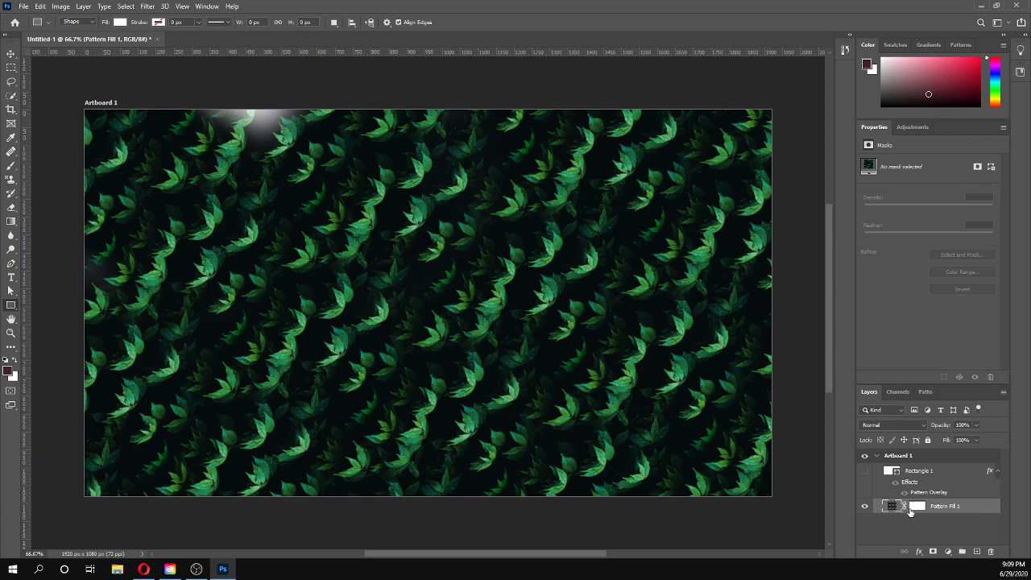
left_click(907, 509)
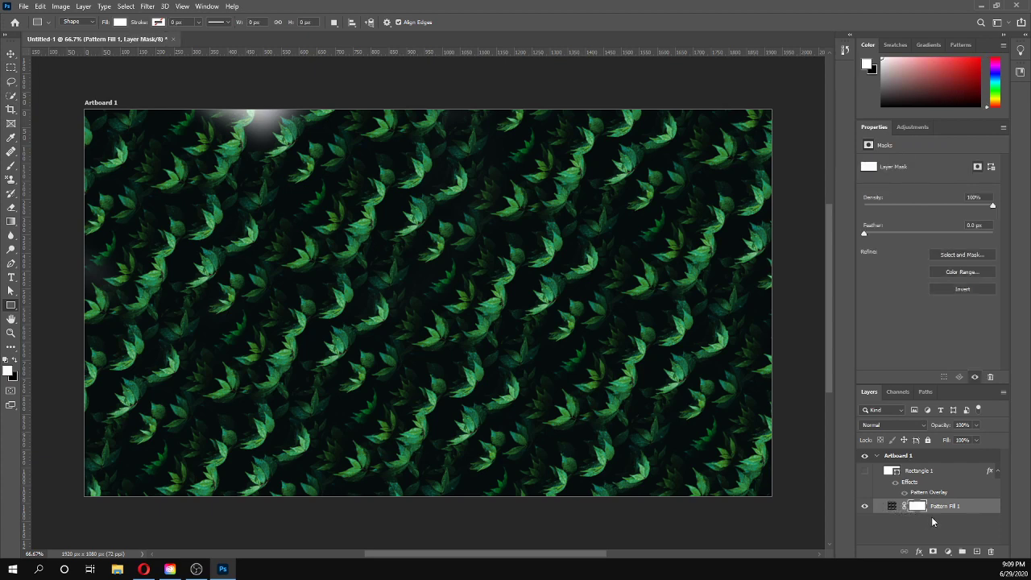
left_click_drag(933, 512, 971, 533)
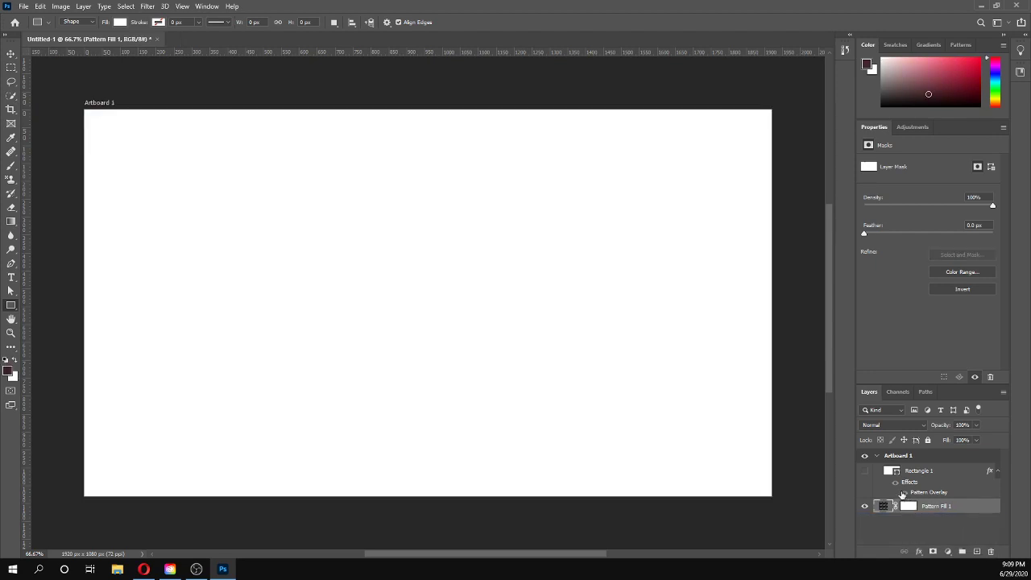
left_click(864, 473)
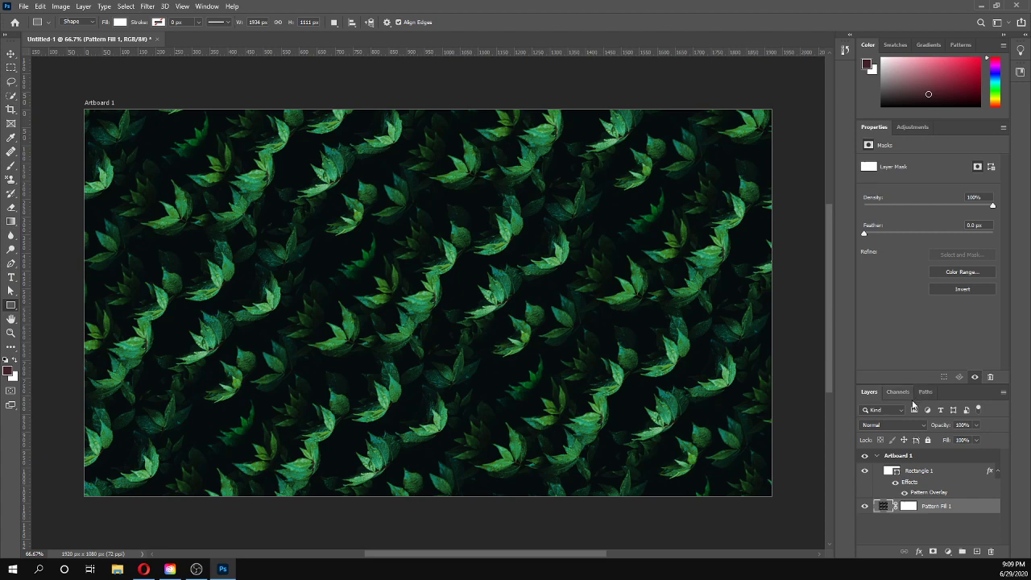
Step: Switch to the Opera browser and search the web for "PEXELS video"
left_click(139, 573)
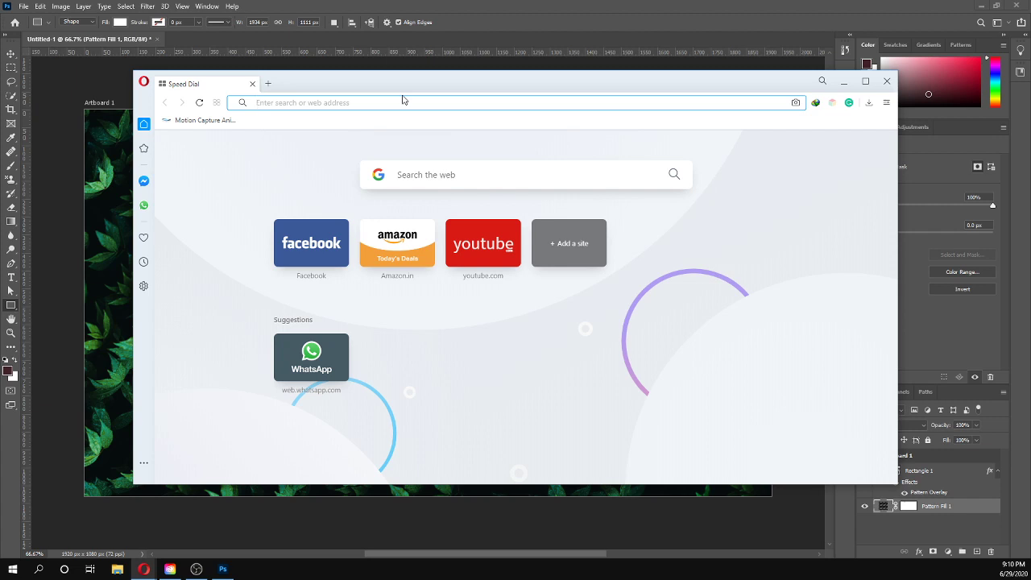
type("pexels")
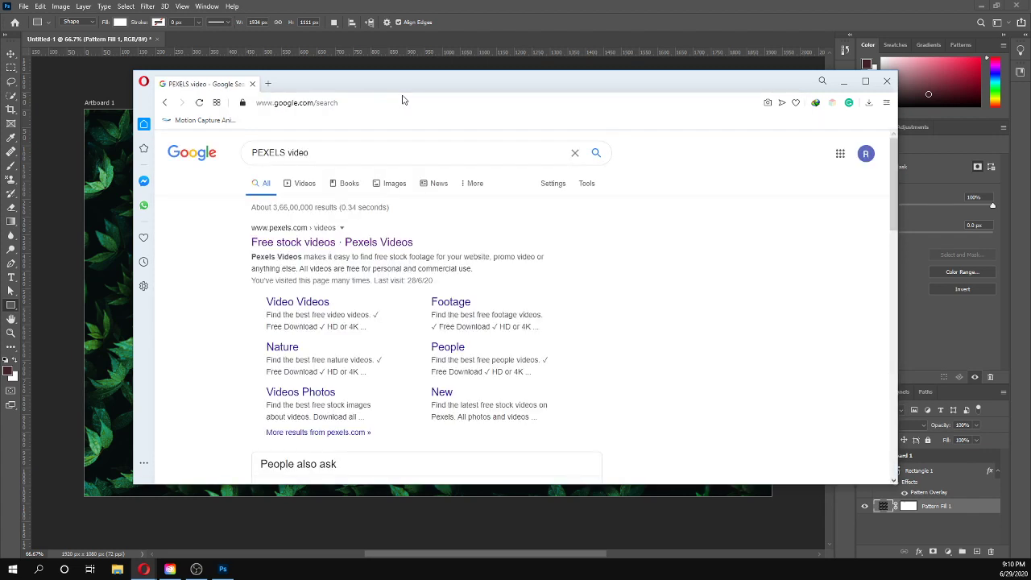
Step: Open the Pexels Videos search result, go to the site's Home page and maximise the browser window
left_click(308, 243)
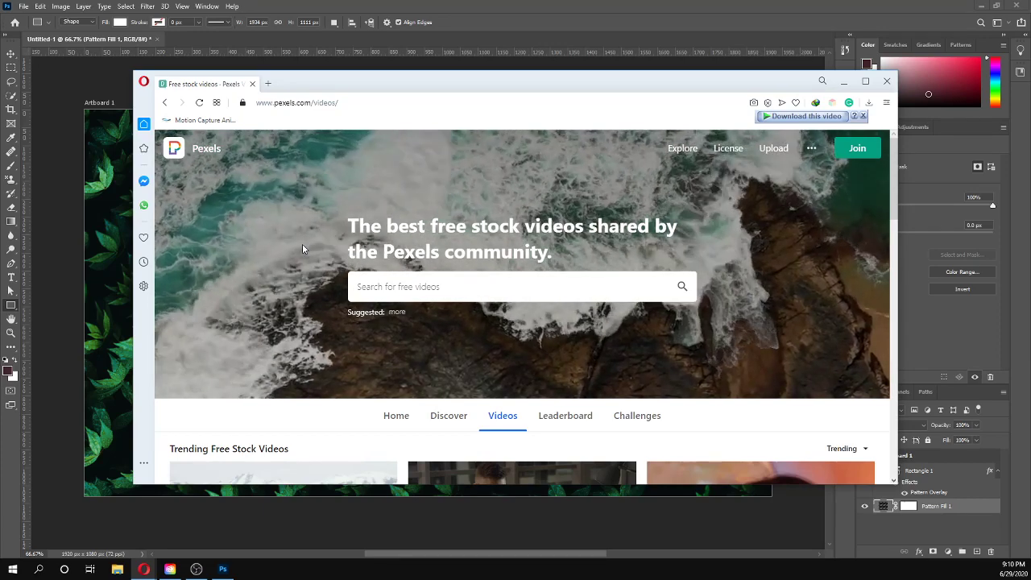
left_click(409, 424)
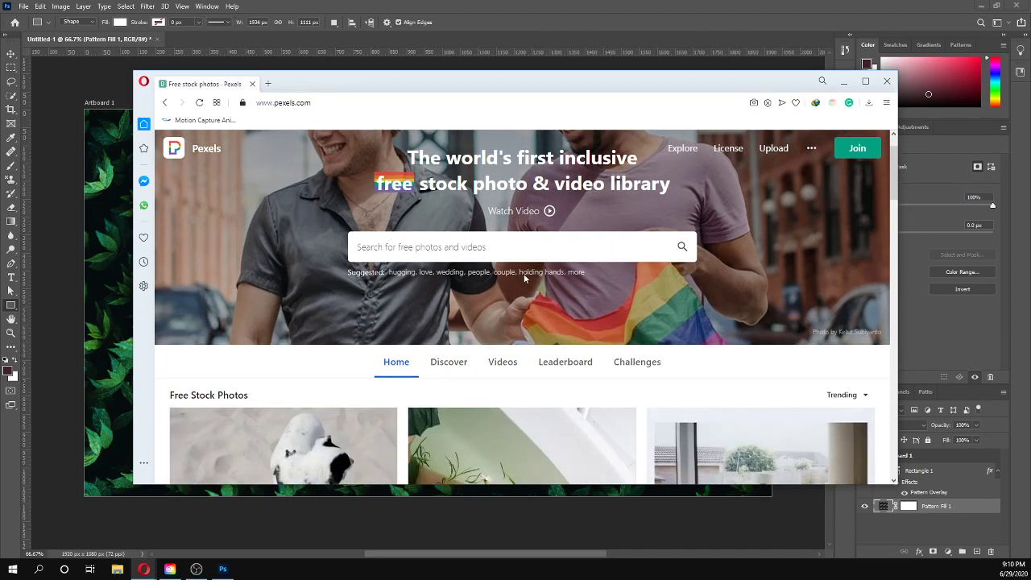
left_click(865, 81)
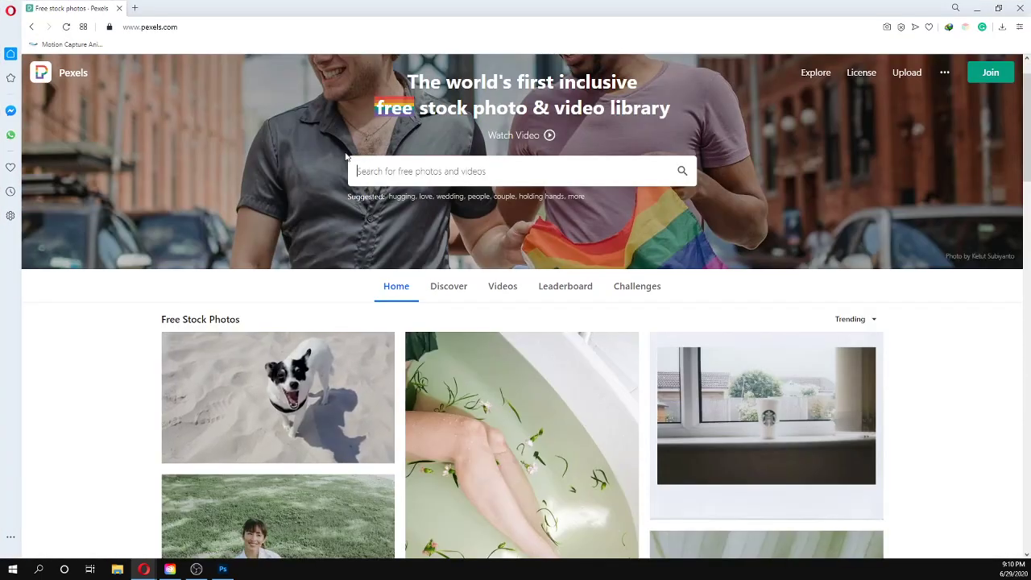
Step: Search Pexels for "wall"
left_click(384, 179)
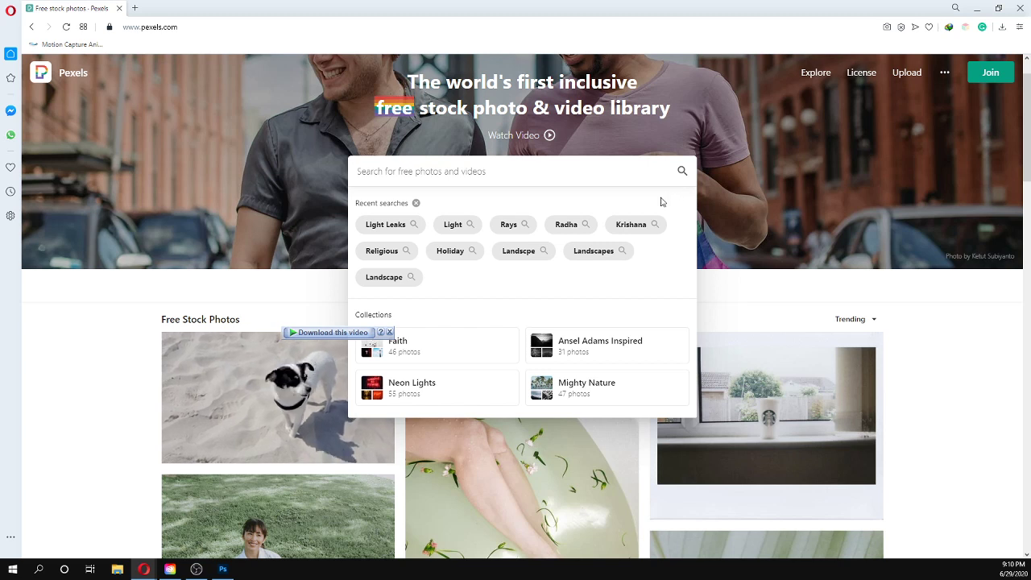
type("wa")
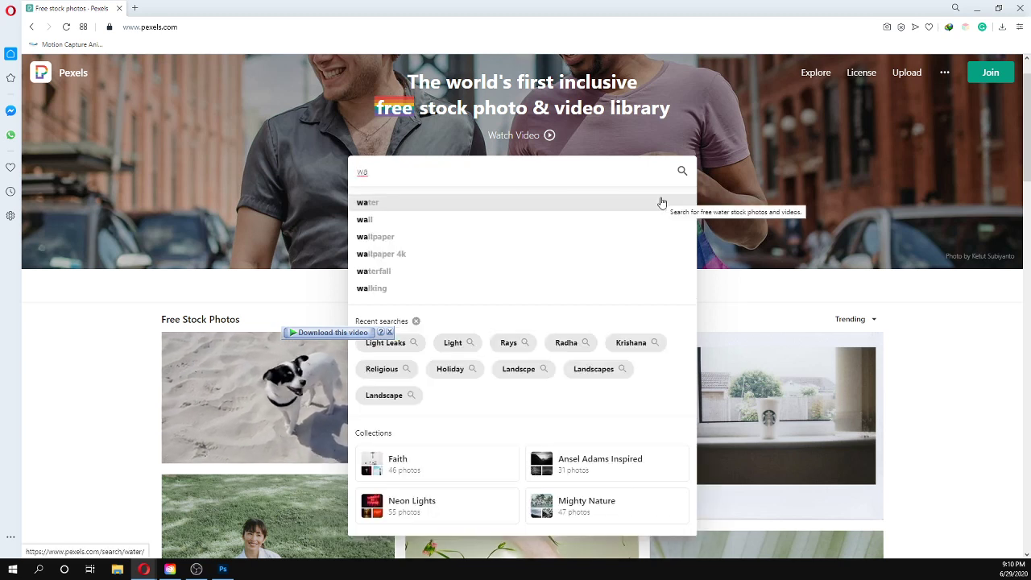
key("BackSpace")
key("BackSpace")
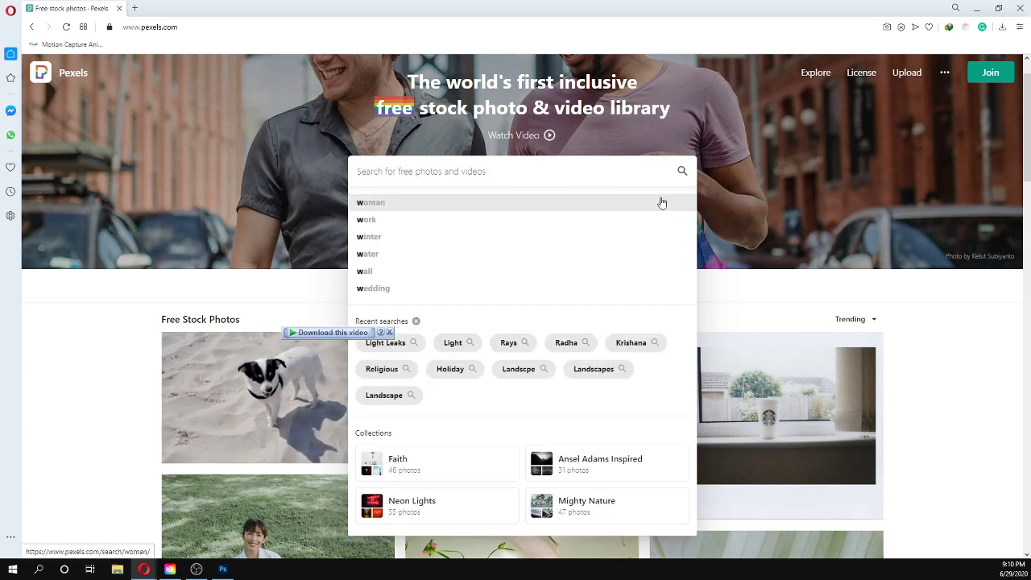
type("wall")
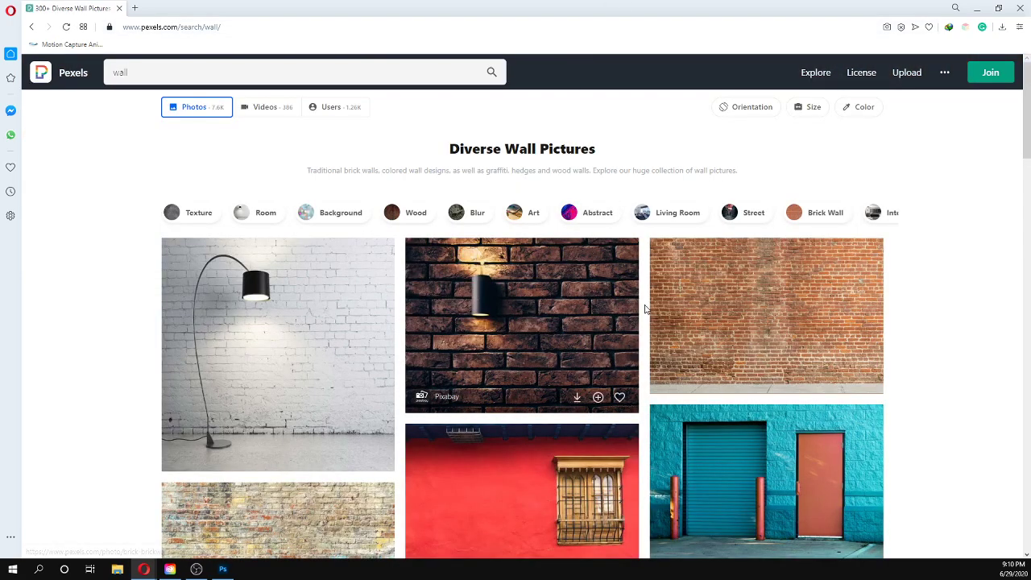
Step: Browse the wall photos, open the abandoned back stage door photo in a new tab and download it
scroll(645, 309, "down", 1)
scroll(608, 329, "down", 1)
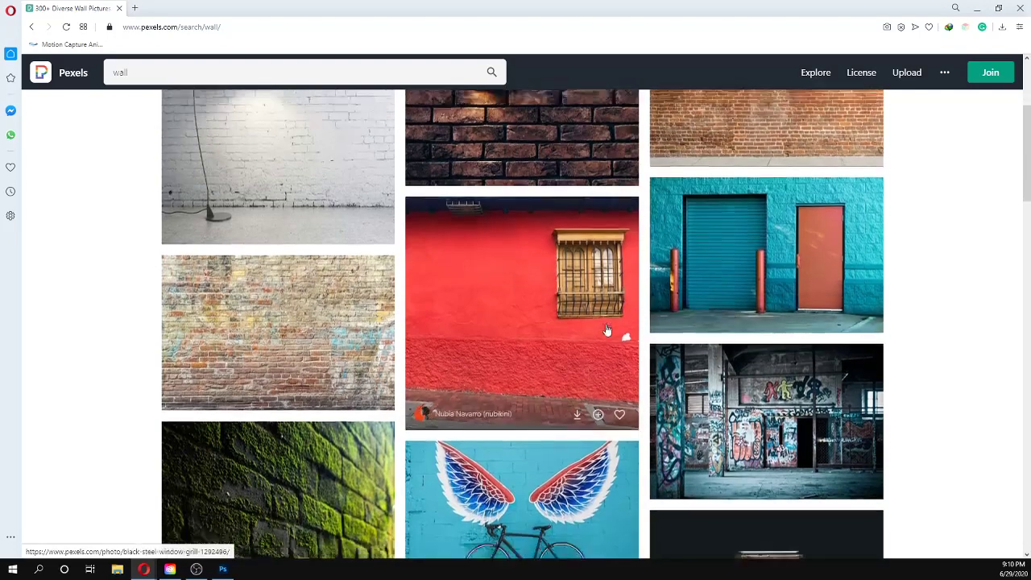
scroll(607, 330, "down", 1)
scroll(610, 329, "up", 1)
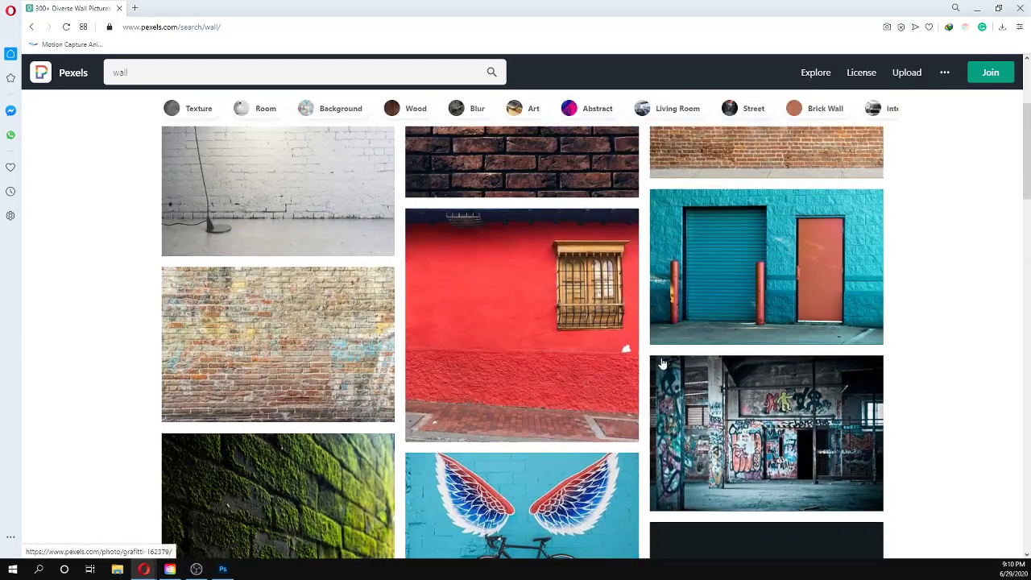
scroll(661, 364, "down", 1)
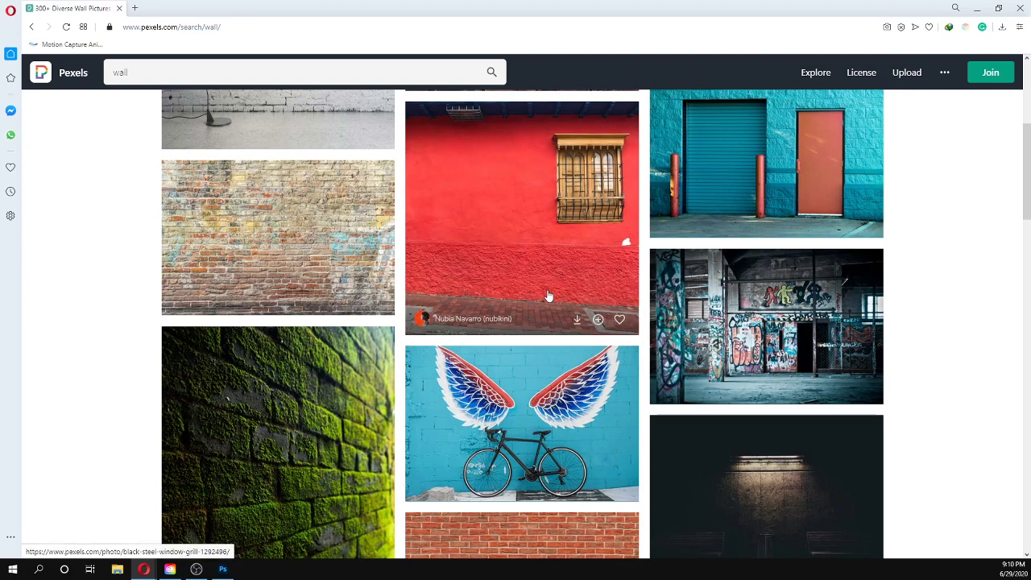
scroll(548, 296, "down", 4)
scroll(548, 297, "up", 1)
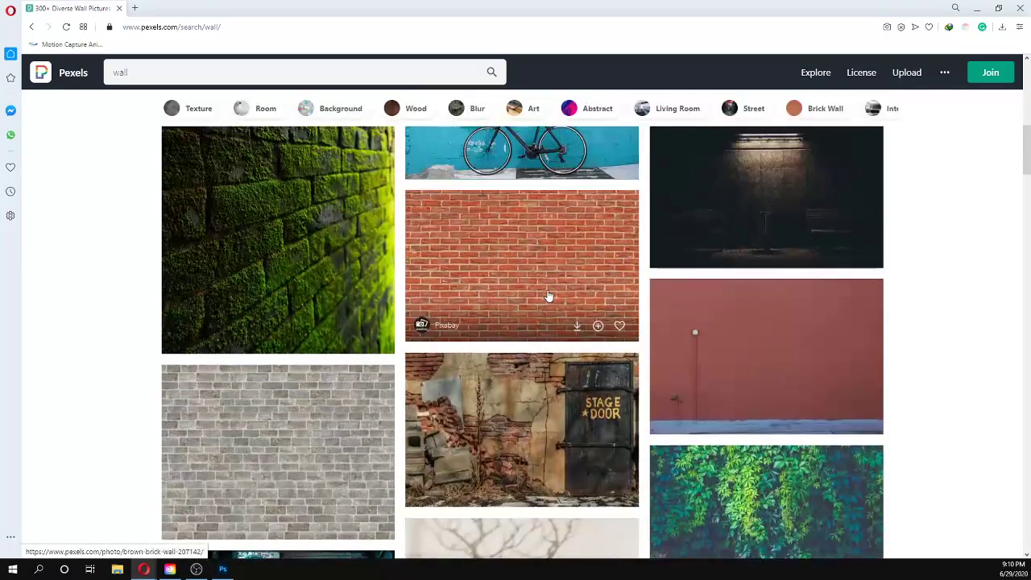
scroll(548, 296, "down", 4)
scroll(548, 297, "up", 2)
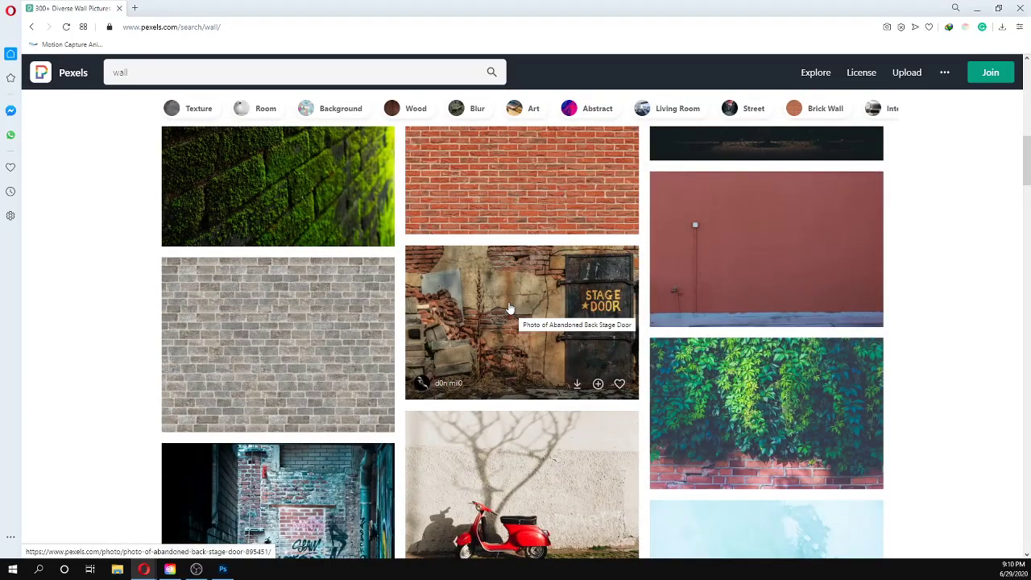
middle_click(509, 309)
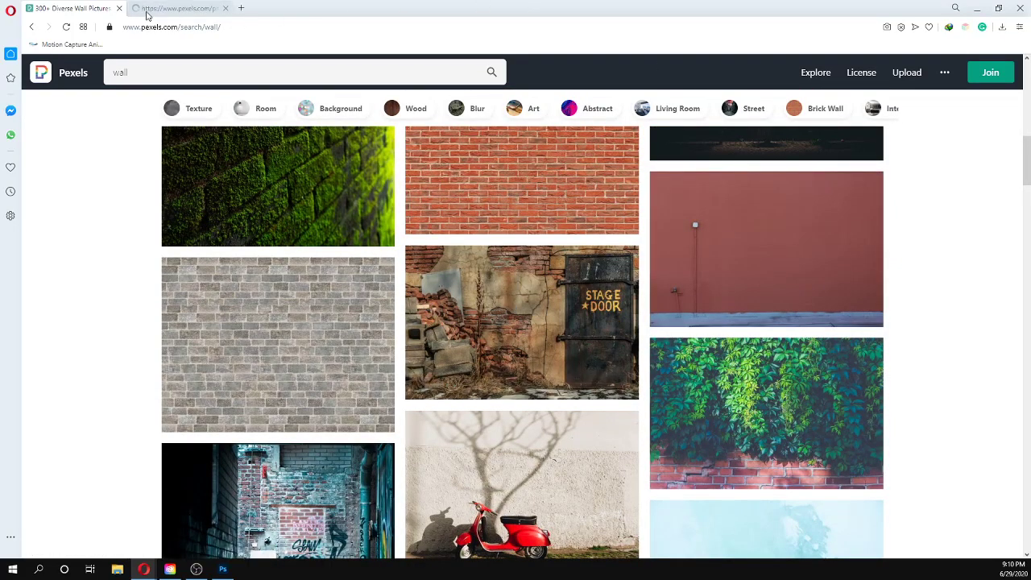
left_click(147, 10)
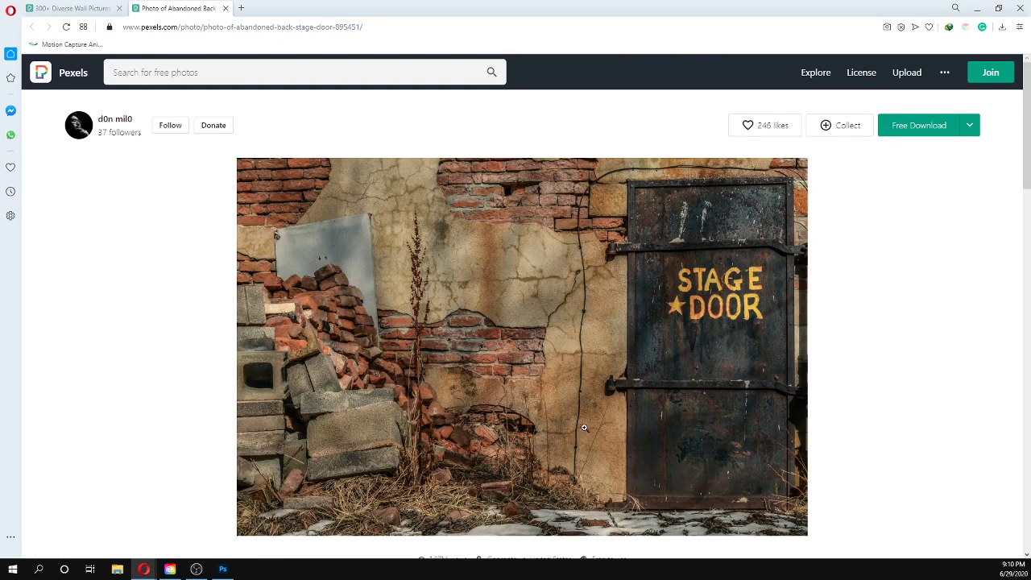
left_click(947, 135)
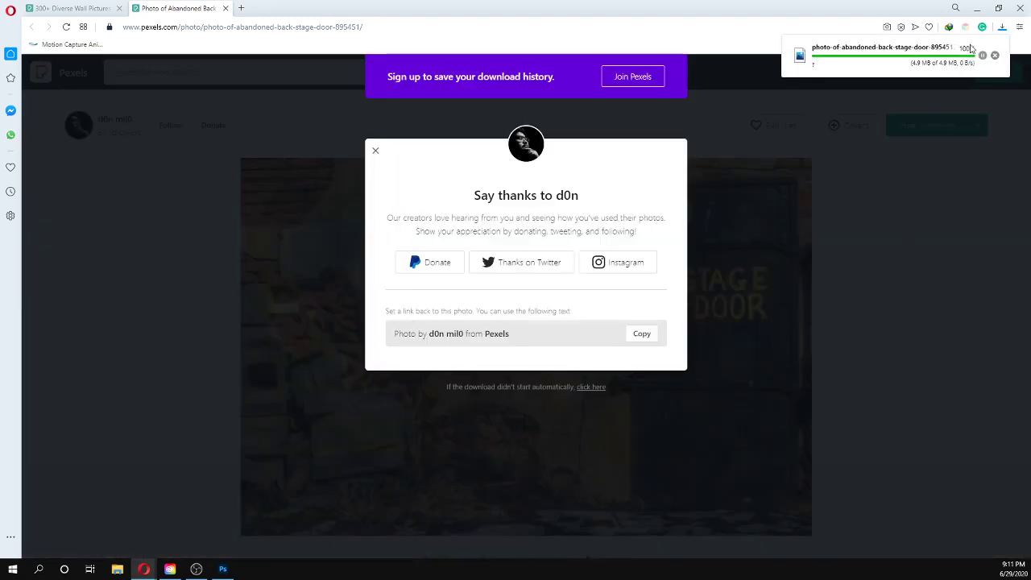
left_click(996, 61)
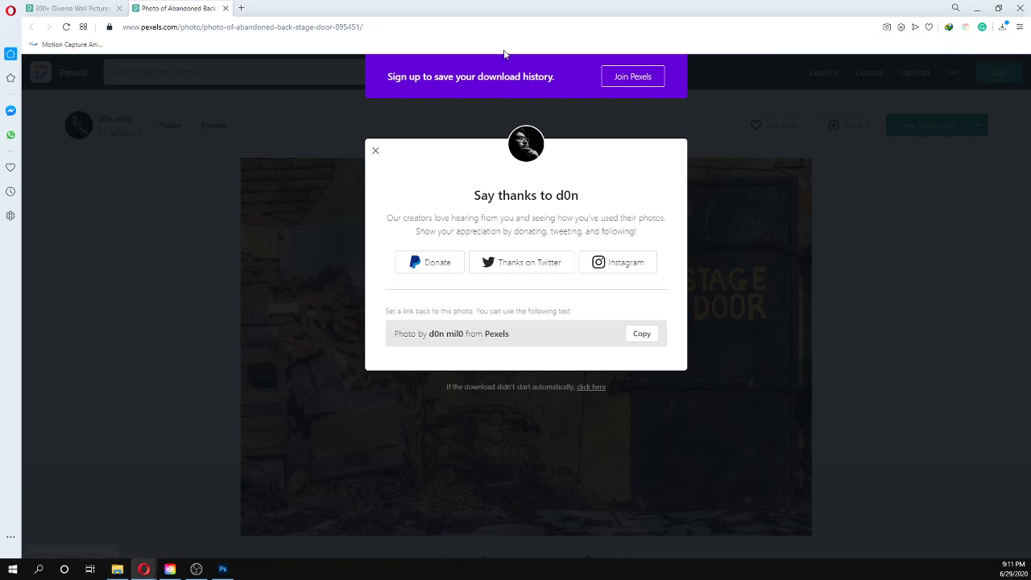
Step: Copy the web address of the stage door photo's page and minimise the browser to return to Photoshop
left_click(395, 27)
right_click(376, 26)
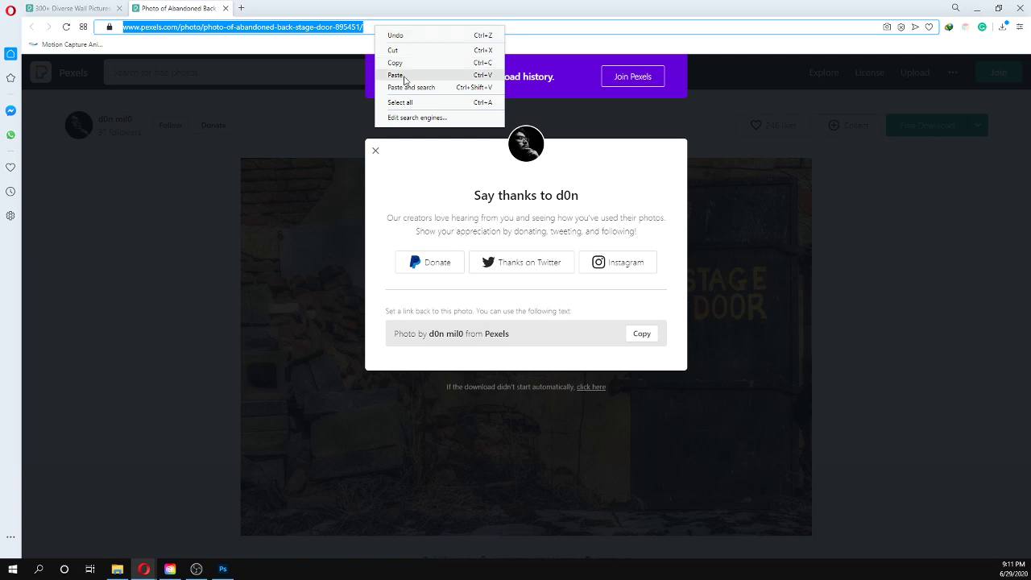
left_click(395, 62)
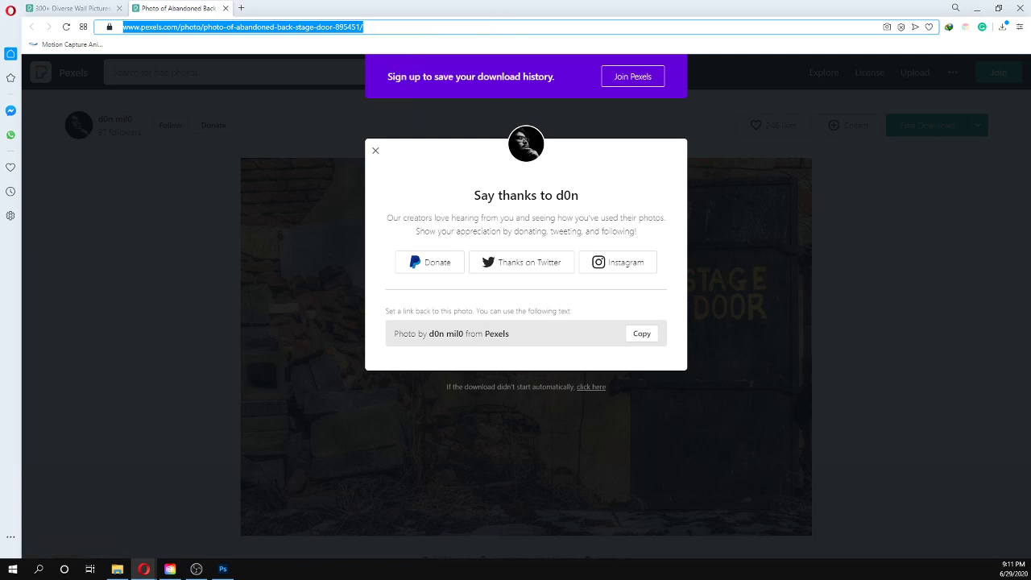
key("alt+Tab")
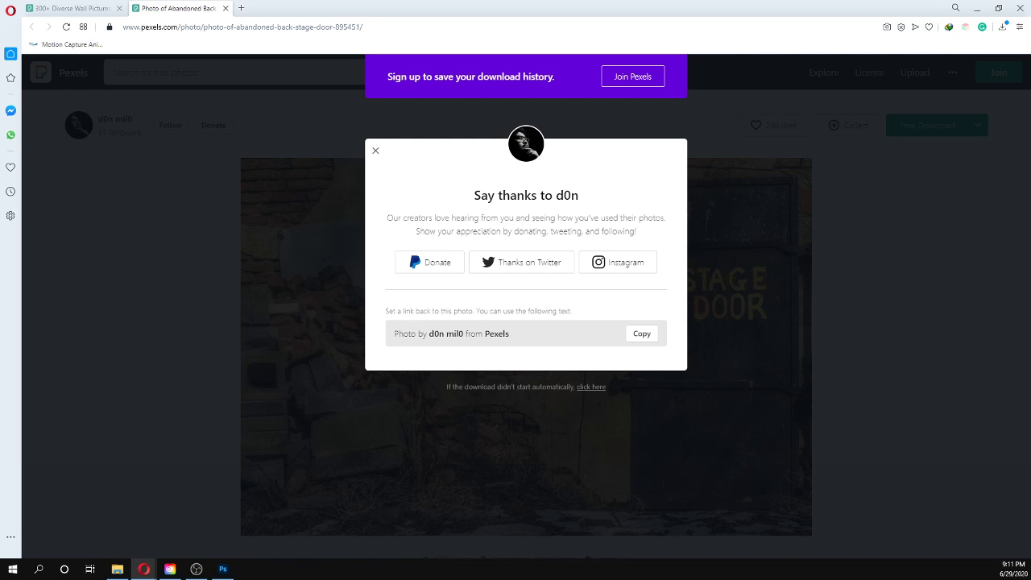
left_click(978, 11)
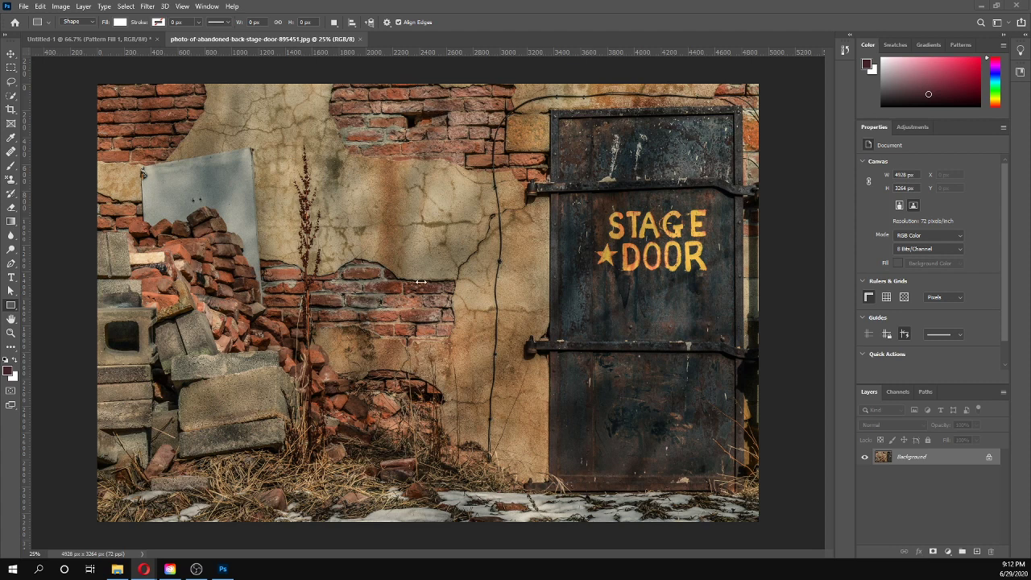
Step: Enter Select and Mask for the stage door photo and set the view transparency to 0%
left_click(126, 6)
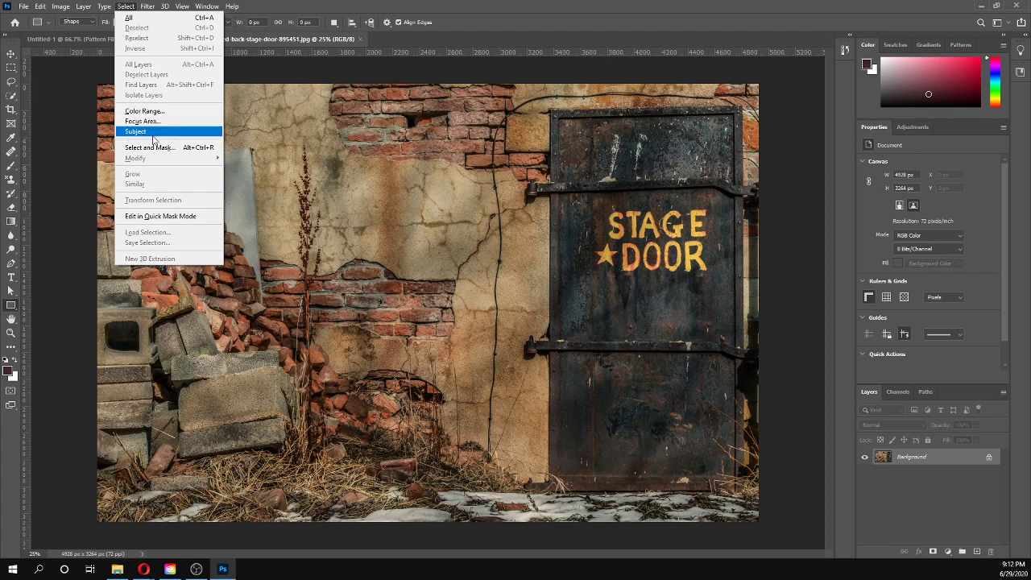
left_click(153, 148)
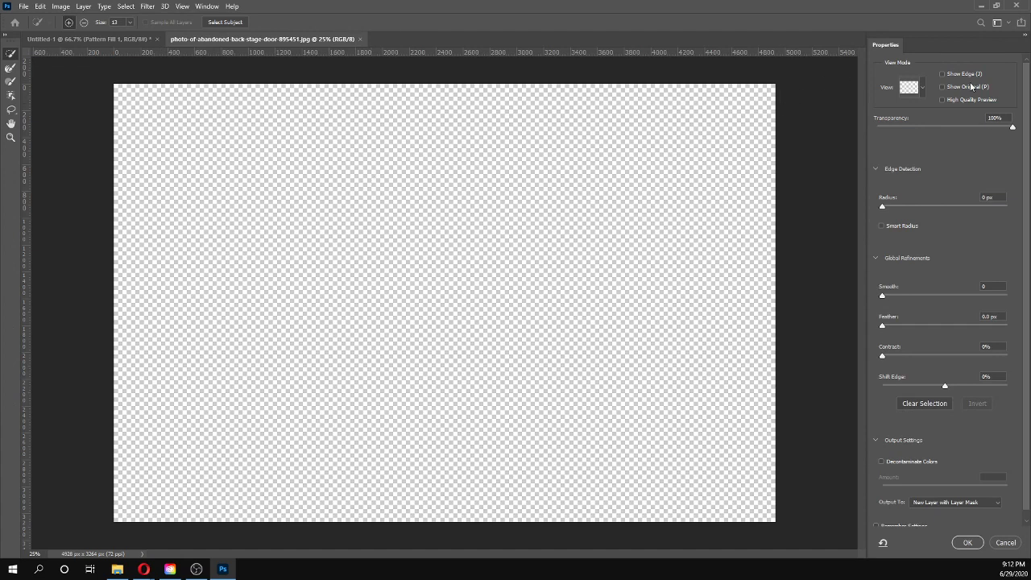
left_click_drag(1013, 127, 878, 130)
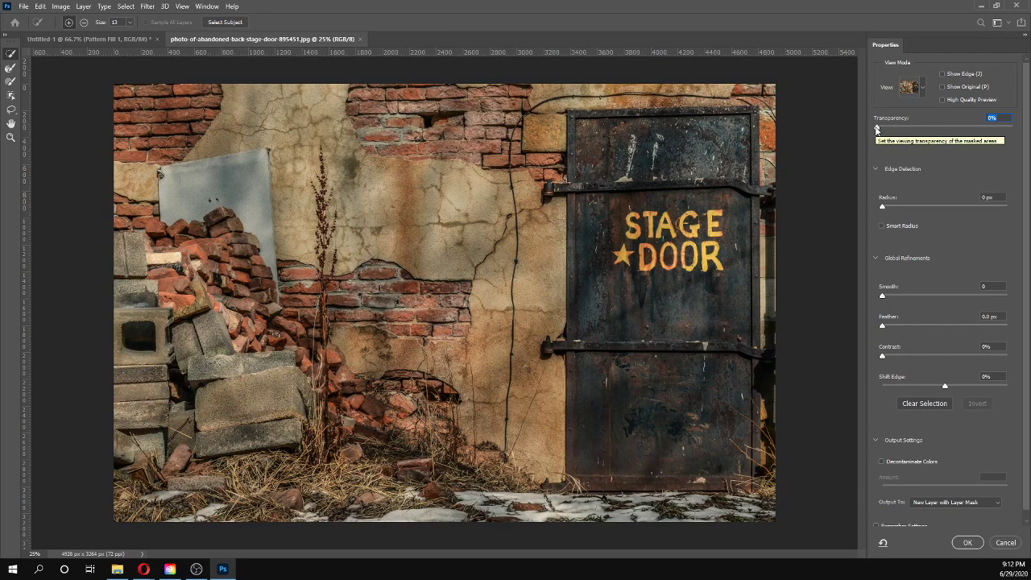
left_click_drag(927, 129, 876, 127)
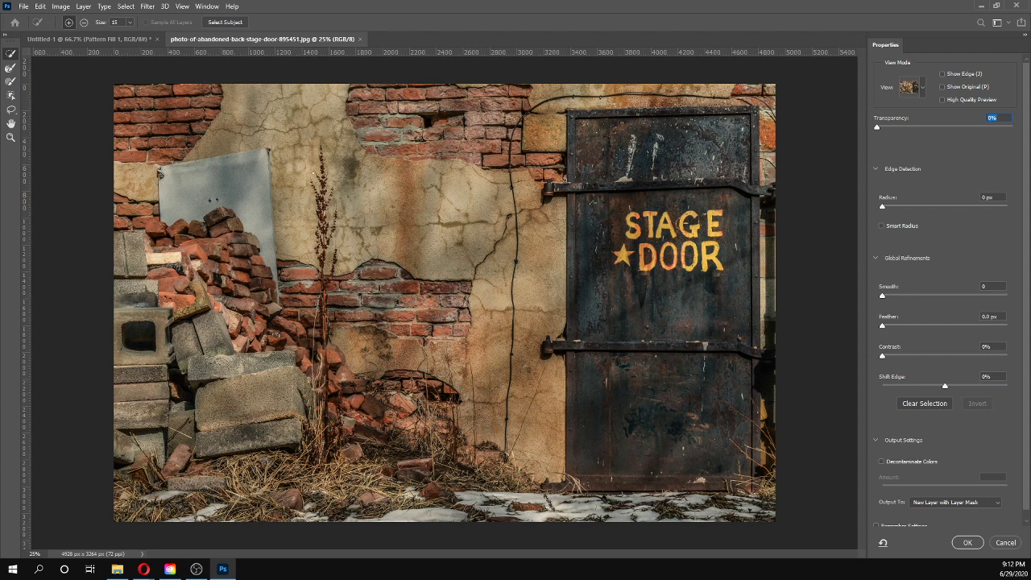
Step: Select a patch of cracked plaster near the hanging wire with a size 200 brush and set the view transparency to 23%
key("bracketright")
key("bracketright")
key("bracketright")
key("bracketright")
key("bracketright")
key("bracketright")
key("bracketright")
key("bracketright")
key("bracketright")
key("bracketright")
key("bracketright")
key("bracketright")
key("bracketright")
key("bracketright")
key("bracketright")
key("bracketleft")
key("bracketleft")
left_click(479, 227)
left_click(907, 127)
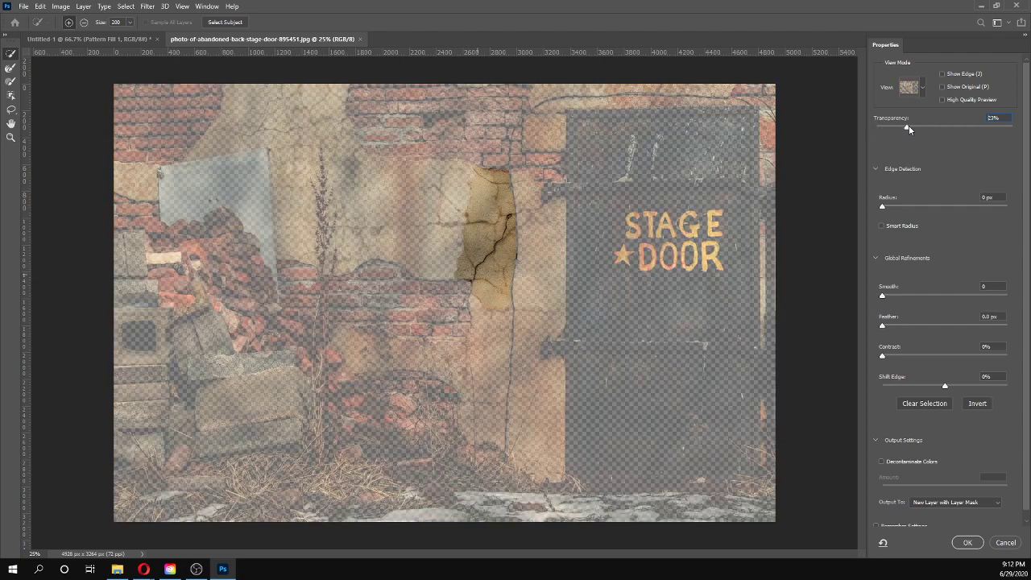
Step: Add the remaining upper plaster, the bricks above it, the strip above the door and the plaster beside the door to the selection
left_click(454, 241)
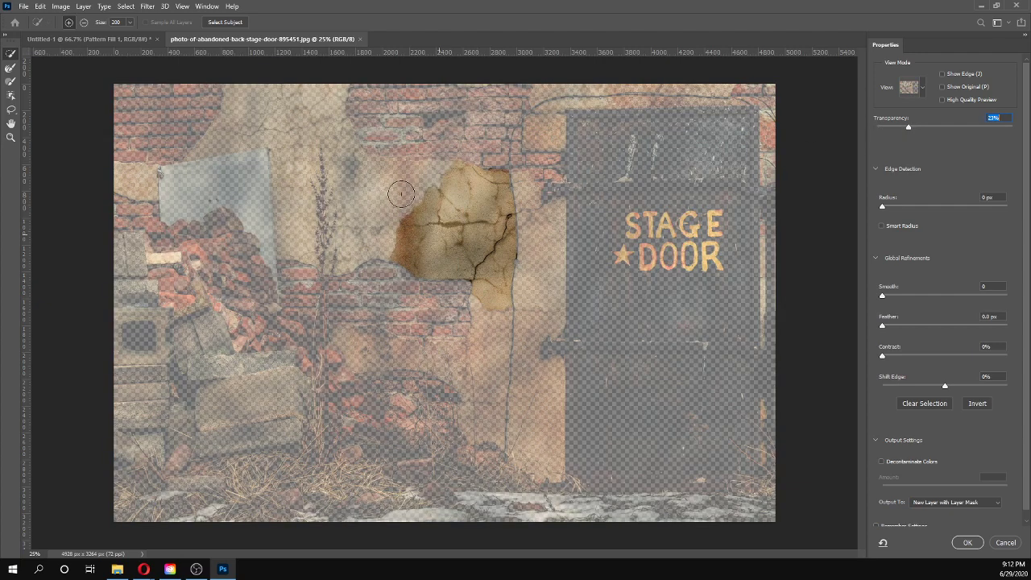
left_click_drag(401, 193, 334, 184)
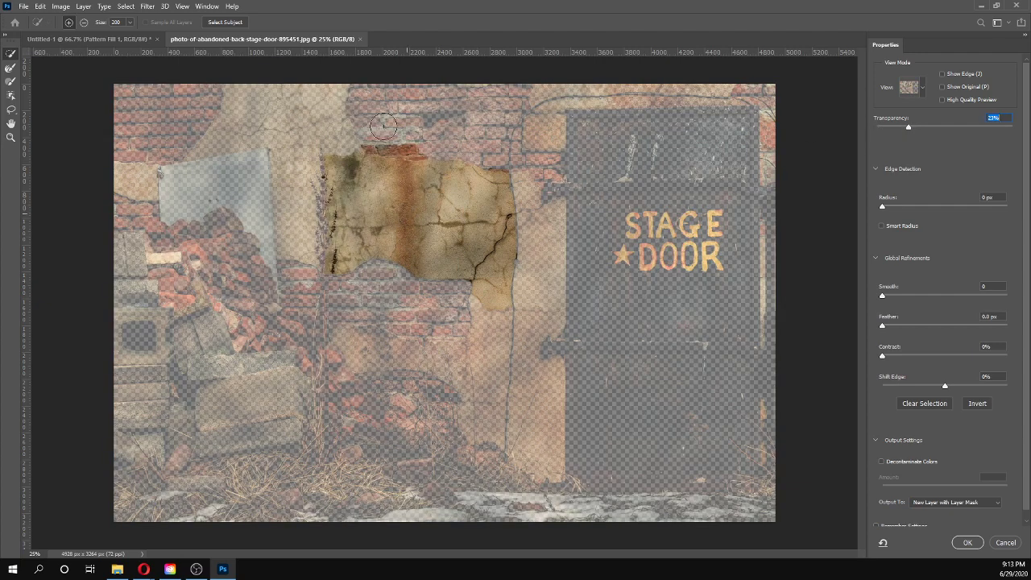
mouse_move(383, 126)
left_mouse_down()
mouse_move(409, 129)
mouse_move(403, 100)
mouse_move(480, 142)
mouse_move(490, 107)
mouse_move(488, 167)
mouse_move(521, 116)
mouse_move(511, 99)
mouse_move(533, 84)
mouse_move(655, 73)
mouse_move(785, 81)
mouse_move(798, 106)
mouse_move(796, 125)
mouse_move(782, 124)
mouse_move(791, 166)
mouse_move(780, 166)
mouse_move(783, 128)
left_mouse_up()
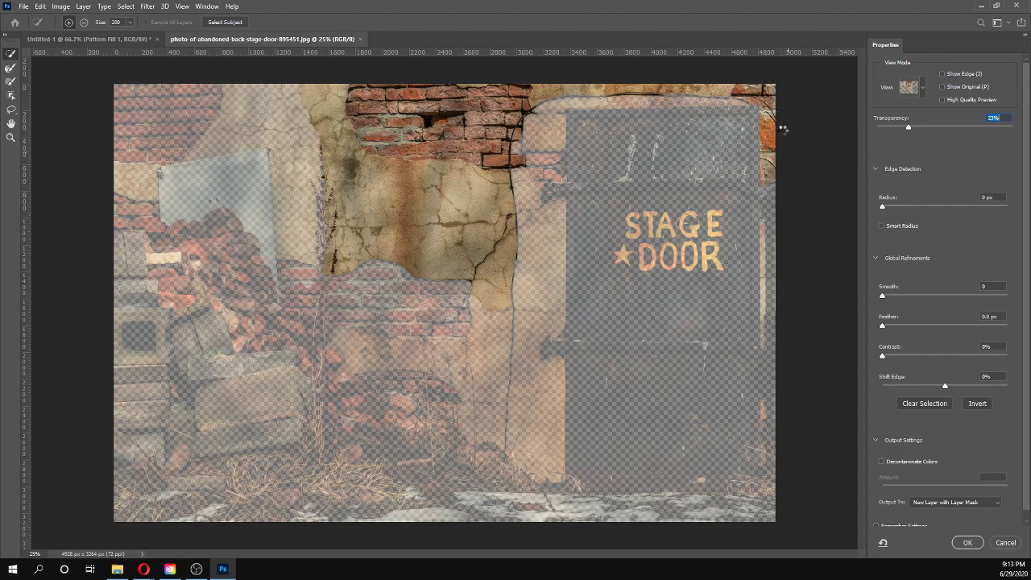
left_click(538, 275)
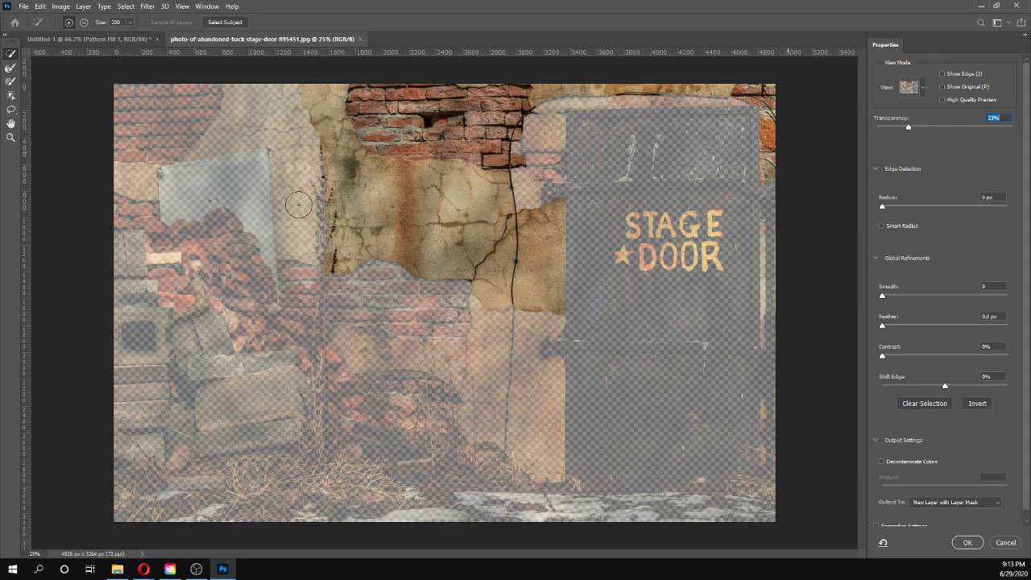
left_click_drag(295, 201, 291, 113)
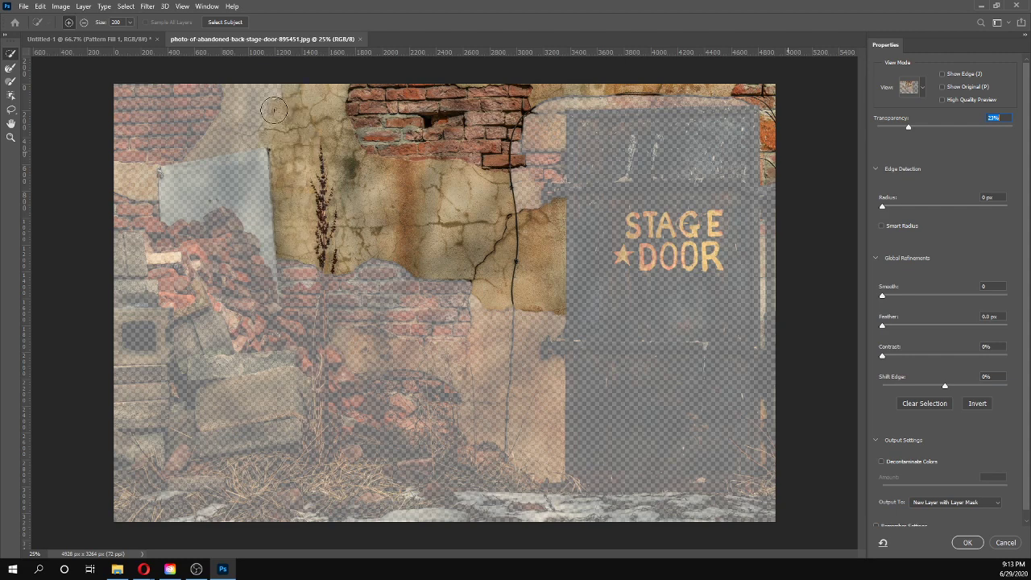
Step: Add the lower brick band and the plaster down to the ground beside the door to the selection
left_click(415, 326)
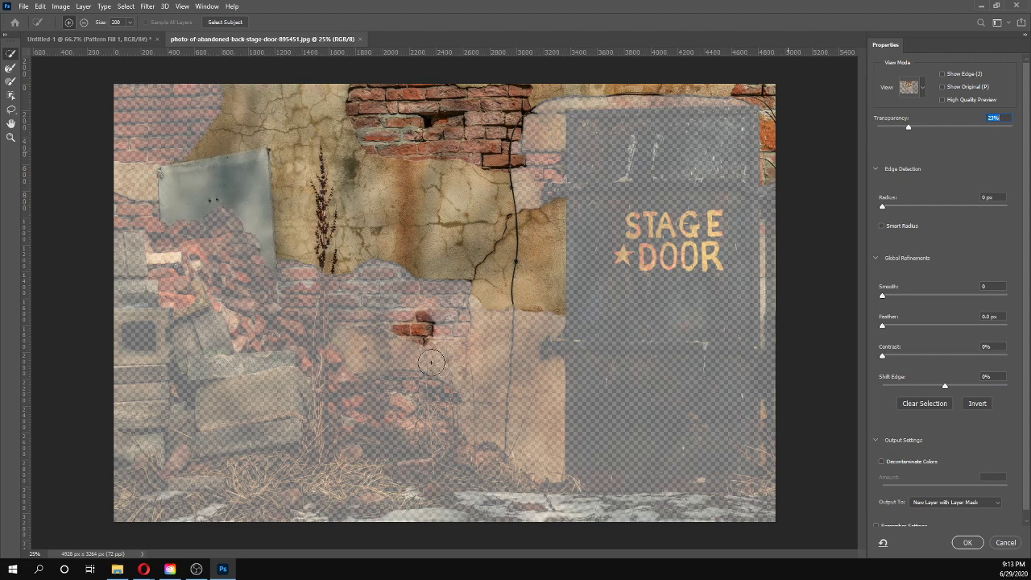
left_click_drag(367, 301, 300, 304)
mouse_move(455, 353)
left_mouse_down()
mouse_move(489, 362)
mouse_move(501, 356)
mouse_move(492, 342)
mouse_move(533, 346)
mouse_move(543, 381)
mouse_move(522, 461)
left_mouse_up()
left_click(479, 420)
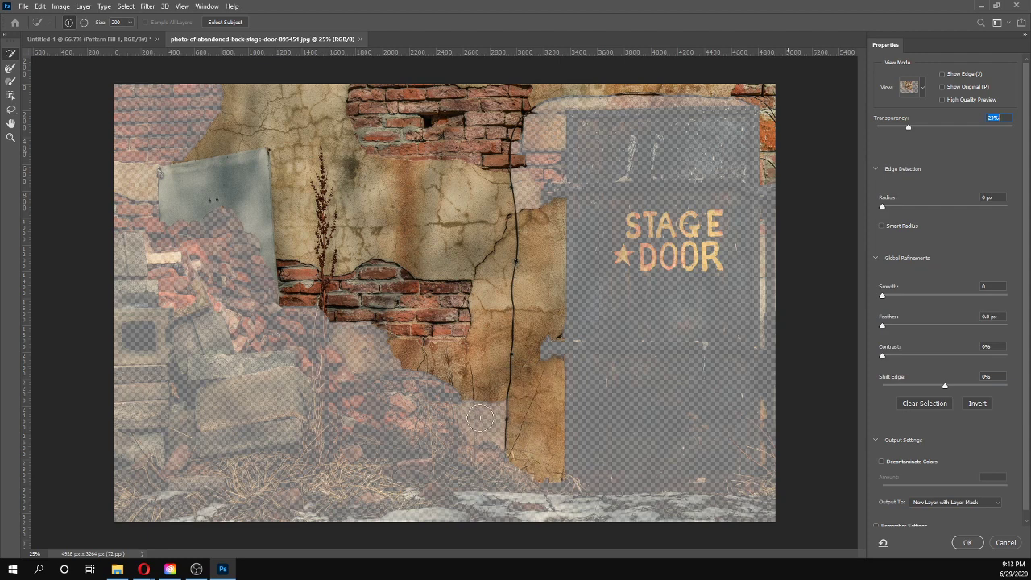
left_click(361, 340)
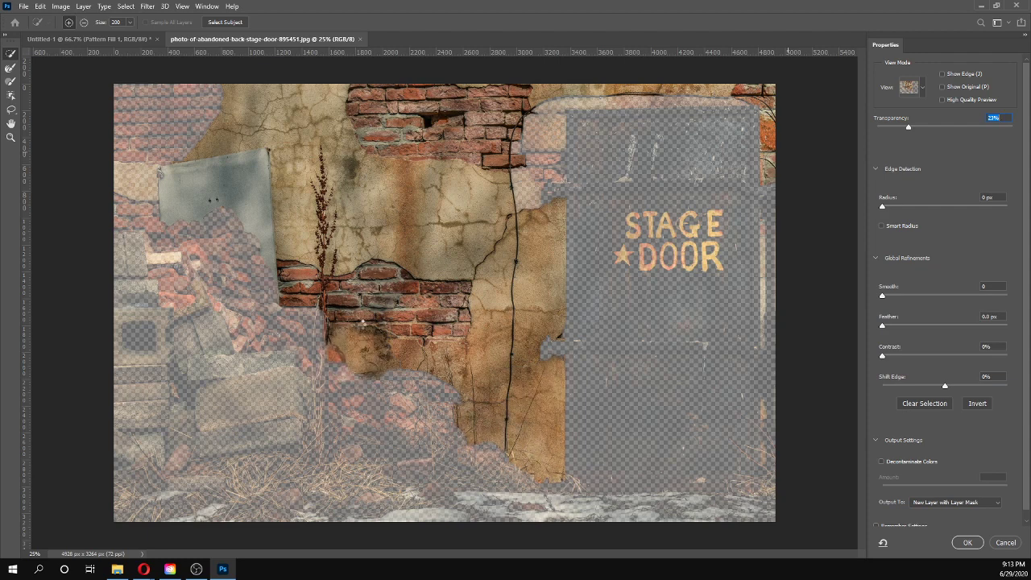
Step: Add the bricks and plaster at the wall's upper-left edge, down to above the block pile, to the selection
left_click(141, 176)
left_click(144, 131)
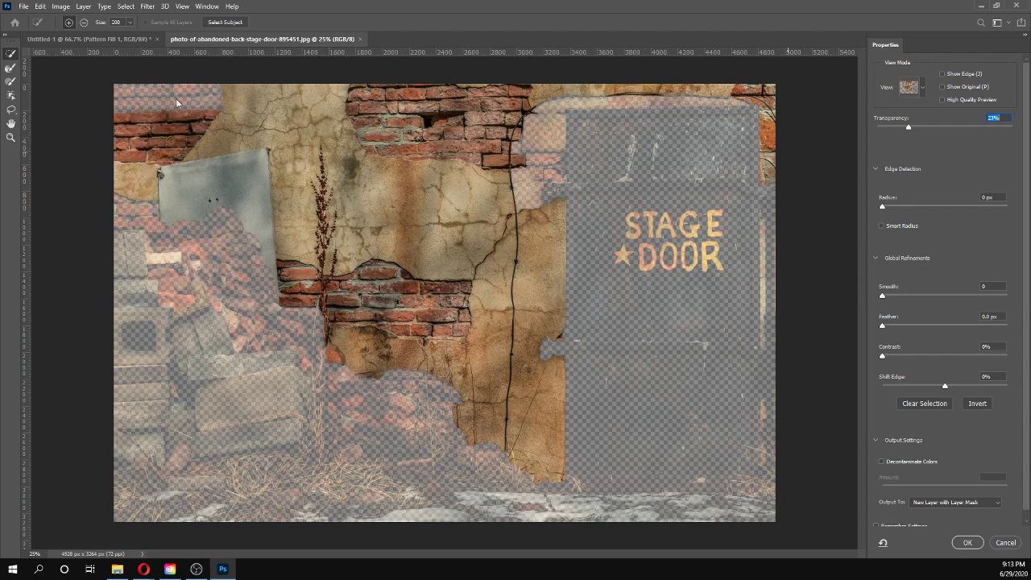
left_click(176, 103)
left_click(128, 213)
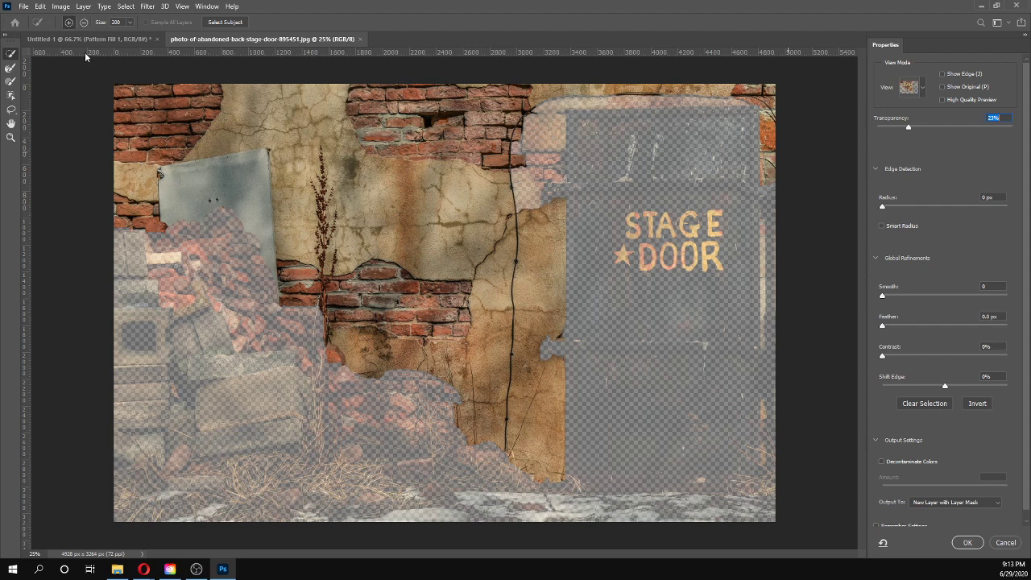
Step: Subtract the leaning metal sheet from the selection and set the view transparency to 30%
left_click(84, 23)
mouse_move(176, 209)
left_mouse_down()
mouse_move(205, 178)
mouse_move(233, 188)
mouse_move(240, 215)
left_mouse_up()
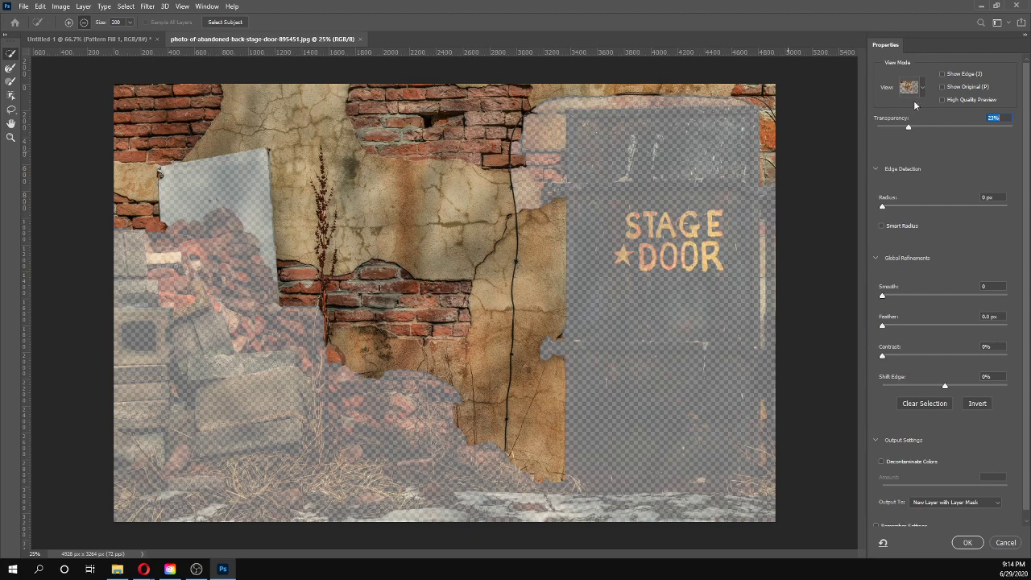
left_click_drag(909, 131, 917, 131)
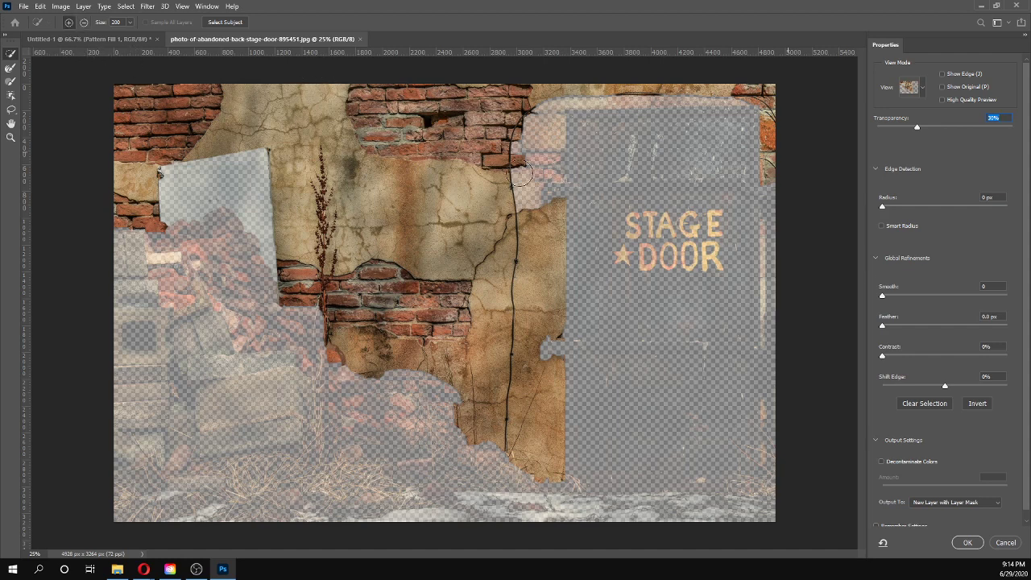
Step: Add the bricks and plaster beside the door's upper corner and, with a size 70 brush, the plaster strip above the door to the selection
mouse_move(537, 165)
left_mouse_down()
mouse_move(549, 121)
mouse_move(594, 95)
left_mouse_up()
key("bracketleft")
key("bracketleft")
key("bracketleft")
key("bracketleft")
key("bracketleft")
key("bracketleft")
key("bracketleft")
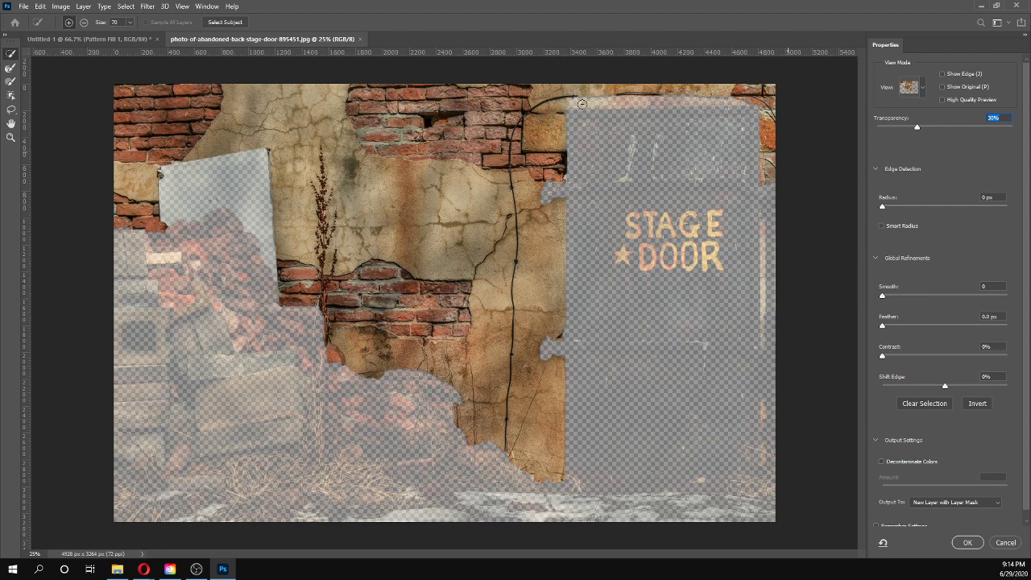
left_click_drag(582, 105, 612, 98)
key("bracketleft")
key("bracketleft")
key("bracketleft")
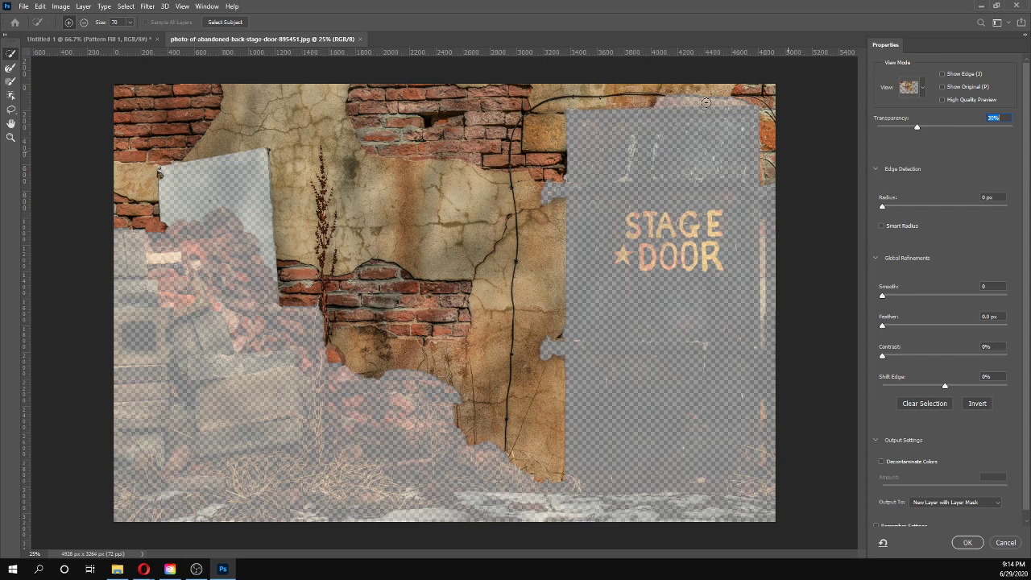
left_click_drag(676, 102, 736, 102)
Step: Set the view transparency to 9% and add the dark brick arch and the bricks at the weed's base with a size 100 brush
left_click_drag(914, 131, 890, 129)
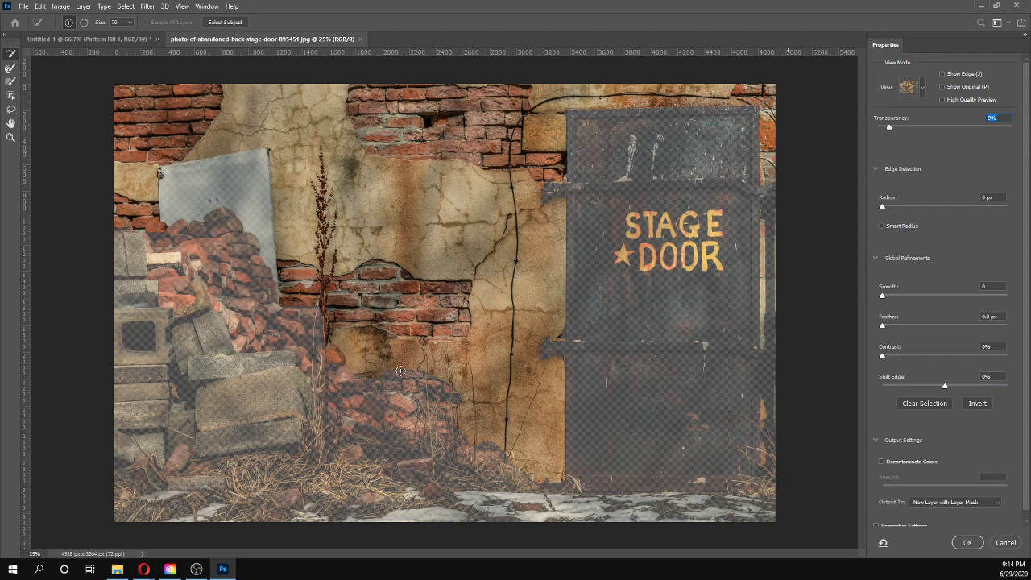
key("bracketright")
key("bracketright")
key("bracketright")
mouse_move(398, 375)
left_mouse_down()
mouse_move(441, 388)
mouse_move(452, 409)
left_mouse_up()
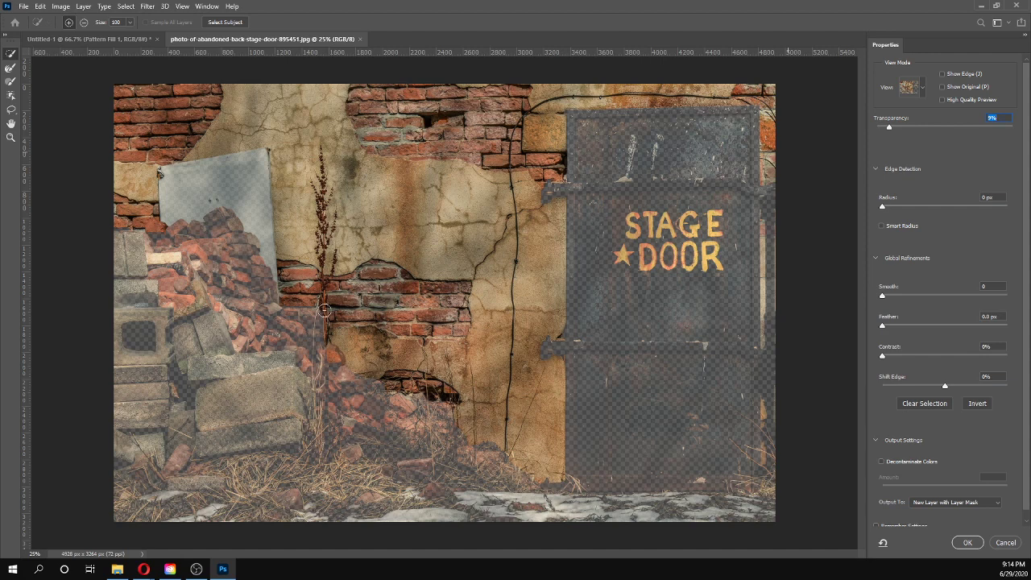
mouse_move(315, 317)
left_mouse_down()
mouse_move(359, 363)
mouse_move(329, 332)
left_mouse_up()
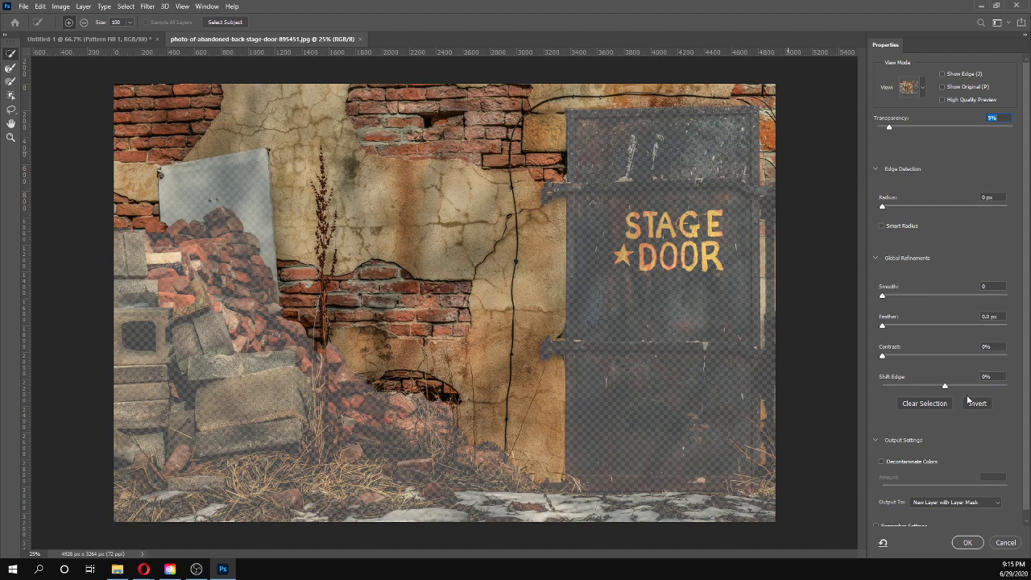
Step: Set the view transparency to 100% and brush along the tall weed with the Refine Edge Brush at size 175
type("100")
key("Return")
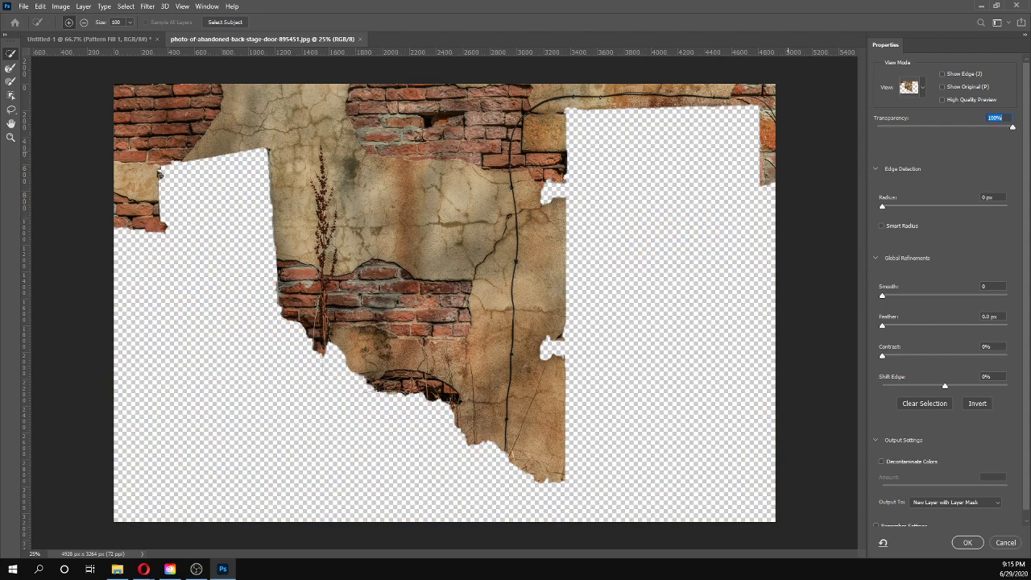
key("r")
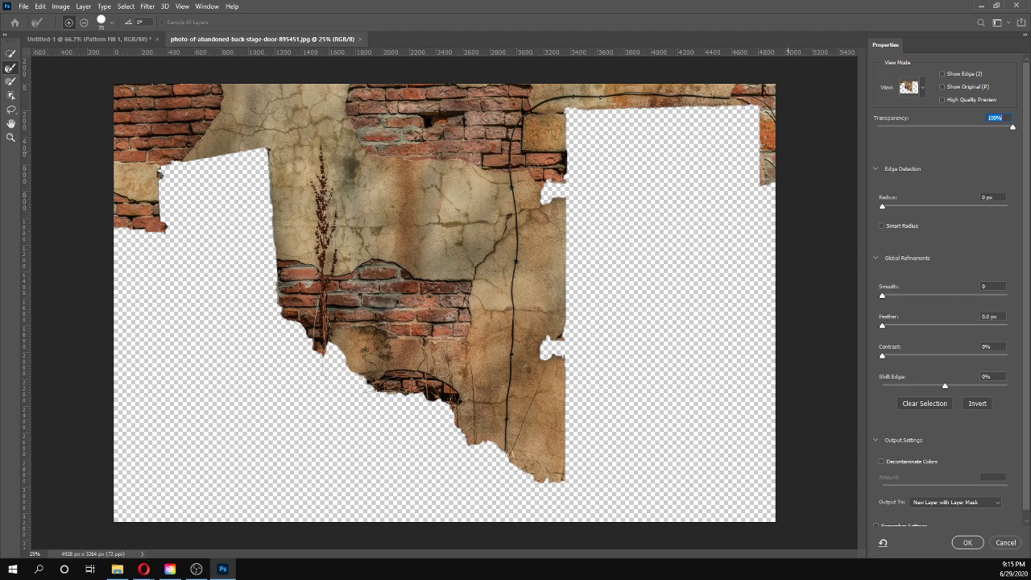
key("bracketright")
key("bracketright")
key("bracketright")
key("bracketright")
mouse_move(322, 174)
left_mouse_down()
mouse_move(321, 155)
mouse_move(327, 300)
left_mouse_up()
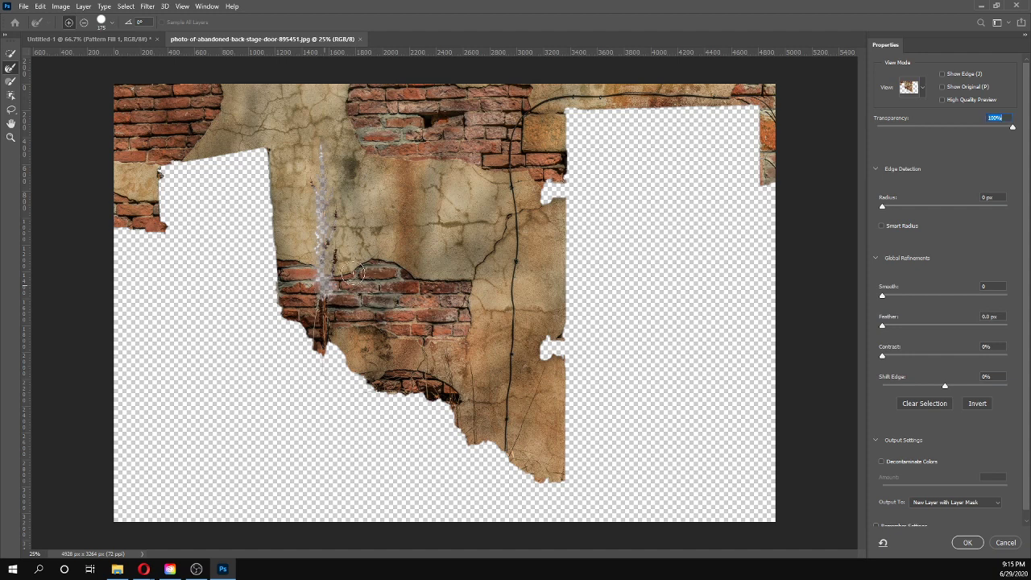
mouse_move(330, 294)
left_mouse_down()
mouse_move(322, 289)
mouse_move(318, 321)
mouse_move(329, 306)
mouse_move(318, 291)
left_mouse_up()
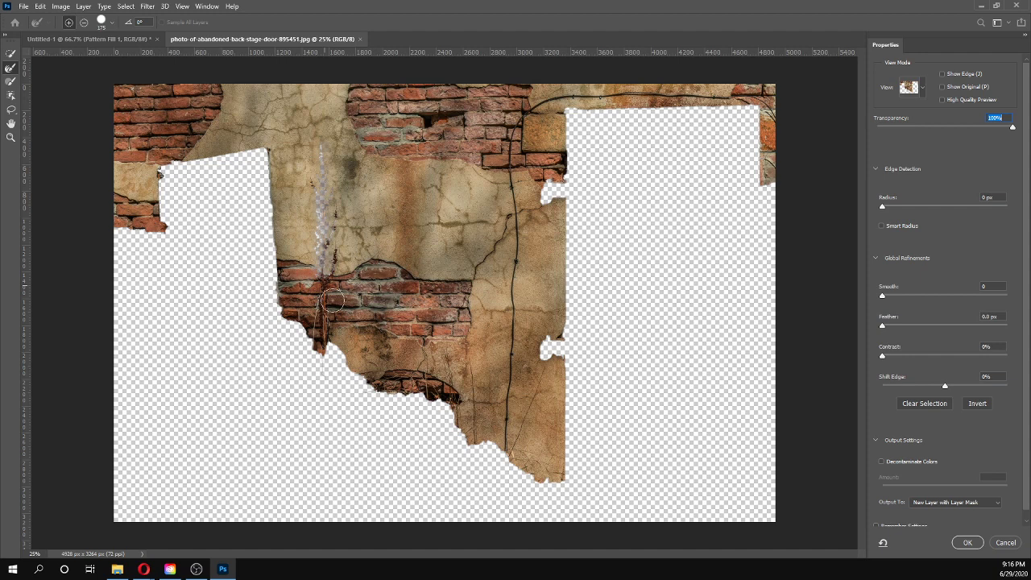
mouse_move(332, 300)
left_mouse_down()
mouse_move(333, 255)
mouse_move(333, 286)
mouse_move(332, 276)
left_mouse_up()
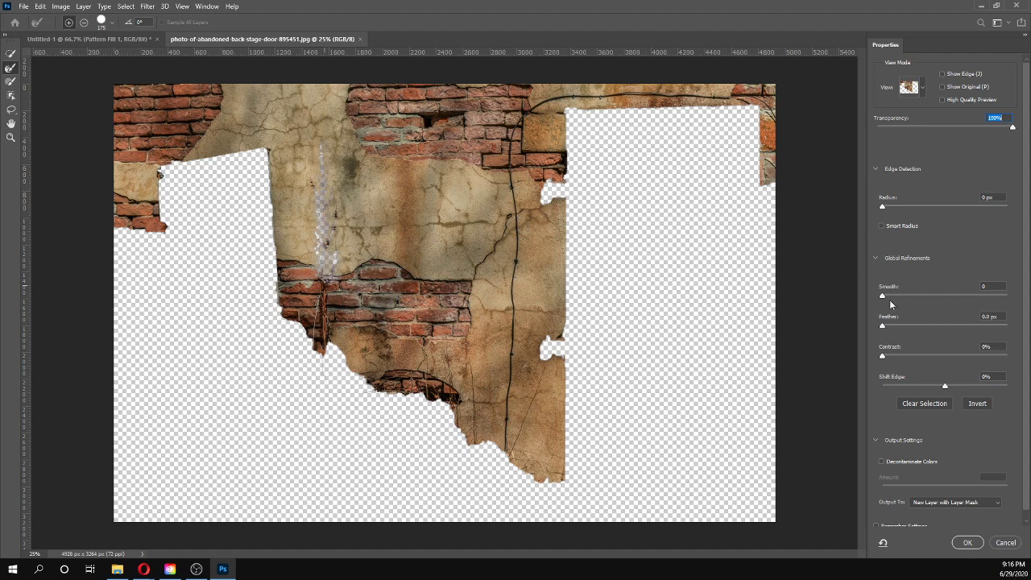
Step: Set Smooth to 4, Feather to 0.7 px, Contrast to 9% and Shift Edge to -9%, and output a new layer with layer mask
left_click_drag(882, 297, 888, 300)
left_click(887, 326)
left_click(894, 355)
left_click_drag(944, 389, 942, 390)
type("-11%")
key("Up")
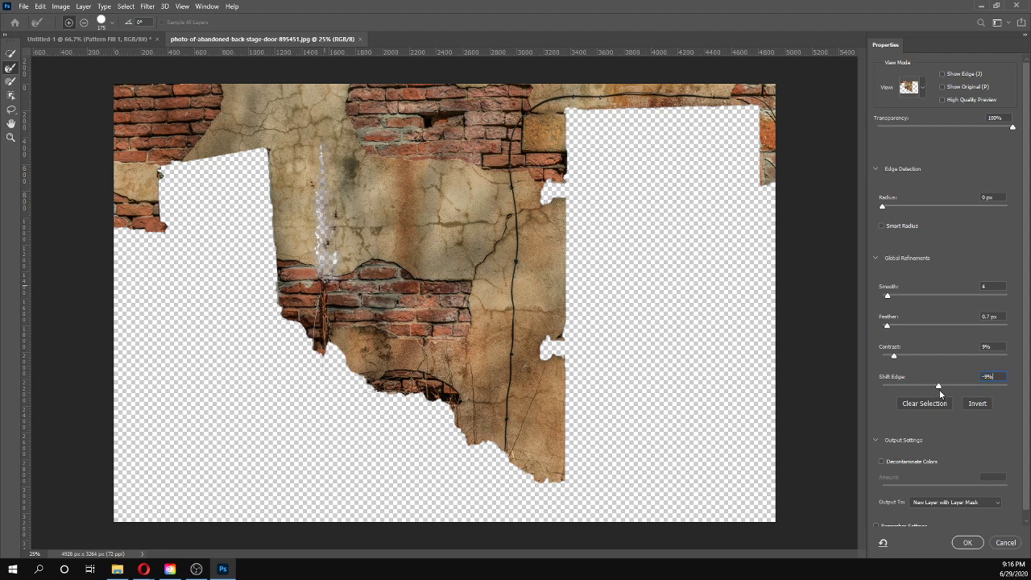
key("Return")
left_click(968, 543)
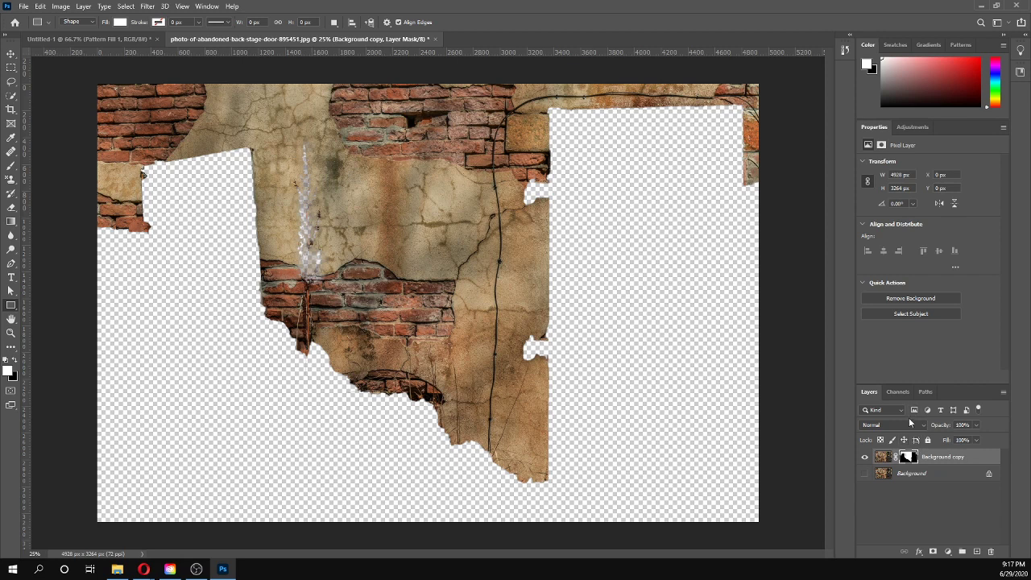
Step: Compare the wall's tones in the individual Red, Green and Blue channels
left_click(899, 393)
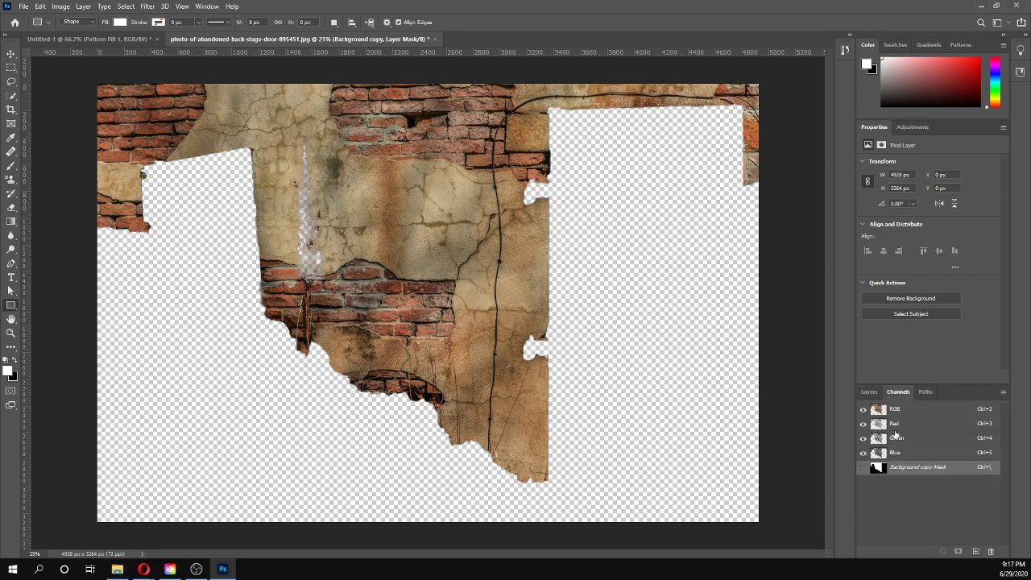
left_click(897, 427)
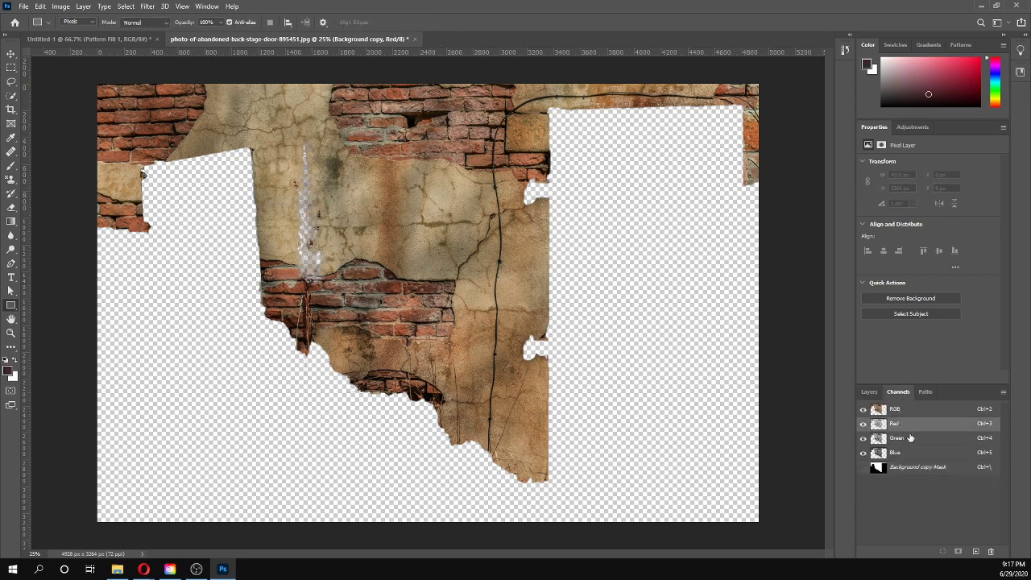
left_click(861, 425)
left_click(863, 438)
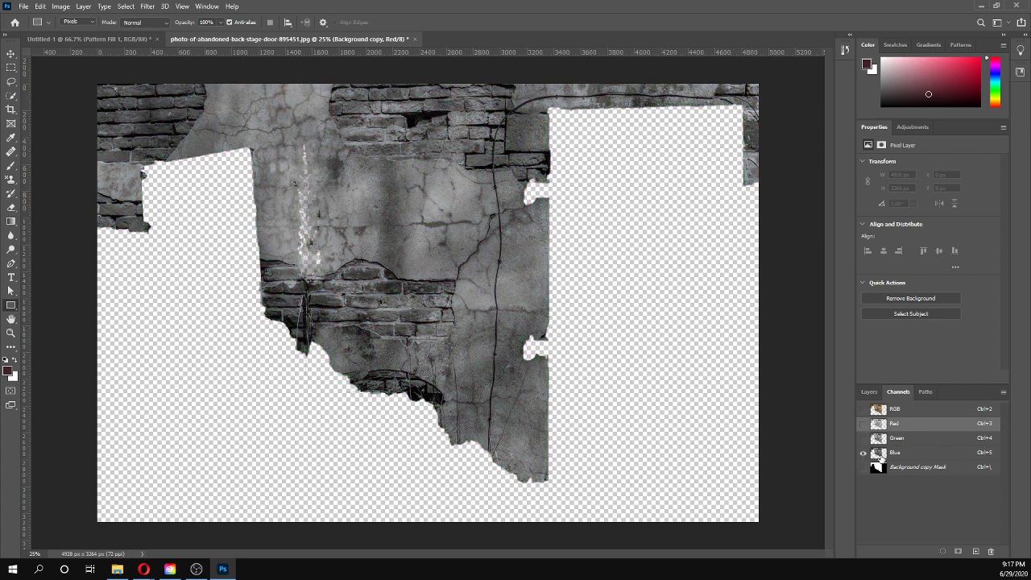
left_click(906, 454)
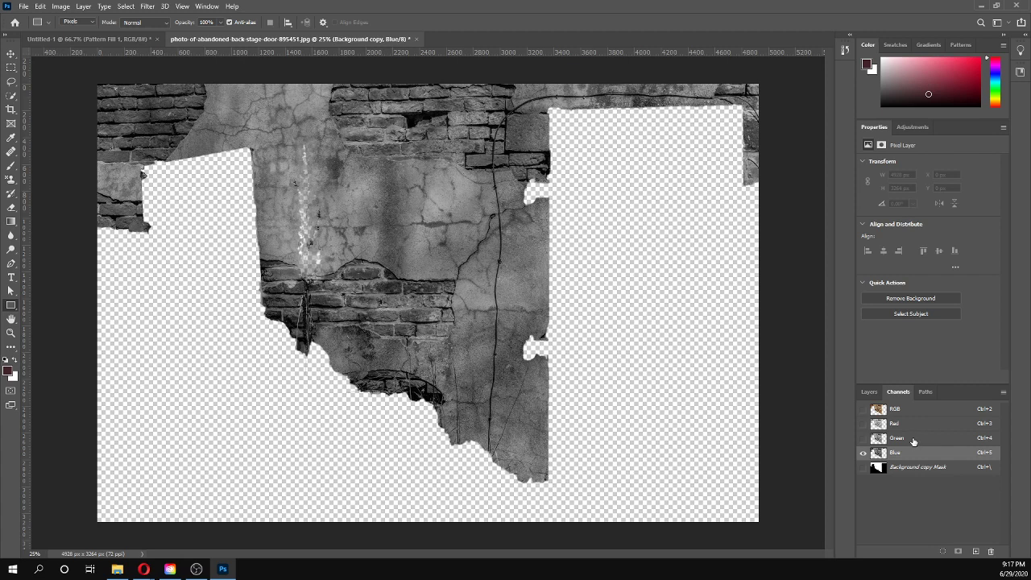
left_click(913, 440)
key("ctrl+3")
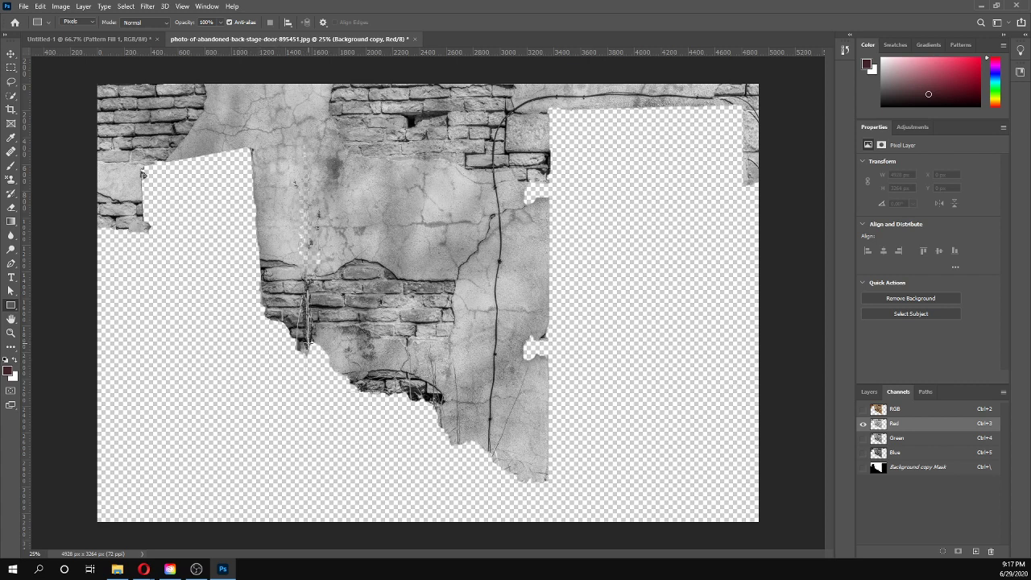
left_click(916, 443)
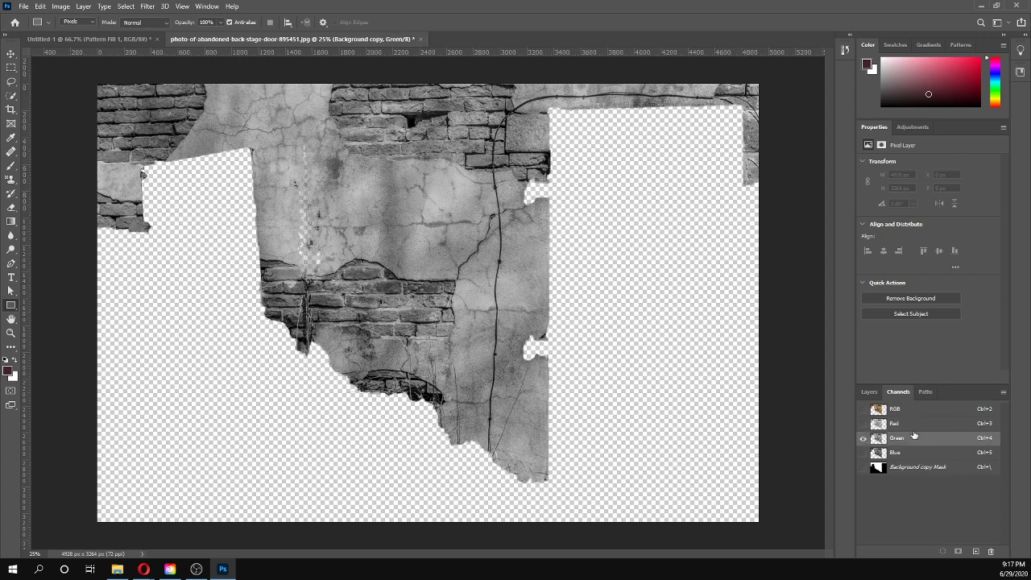
left_click(914, 427)
Step: Duplicate the Green channel and try Levels on the copy with input values of 18, 1.58 and 192
left_click_drag(915, 436, 977, 551)
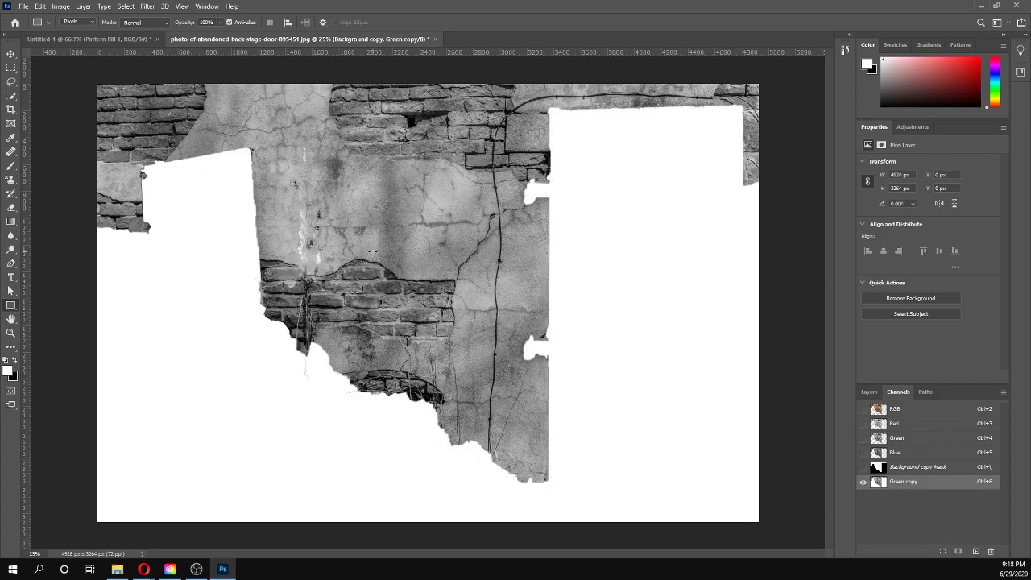
left_click(61, 7)
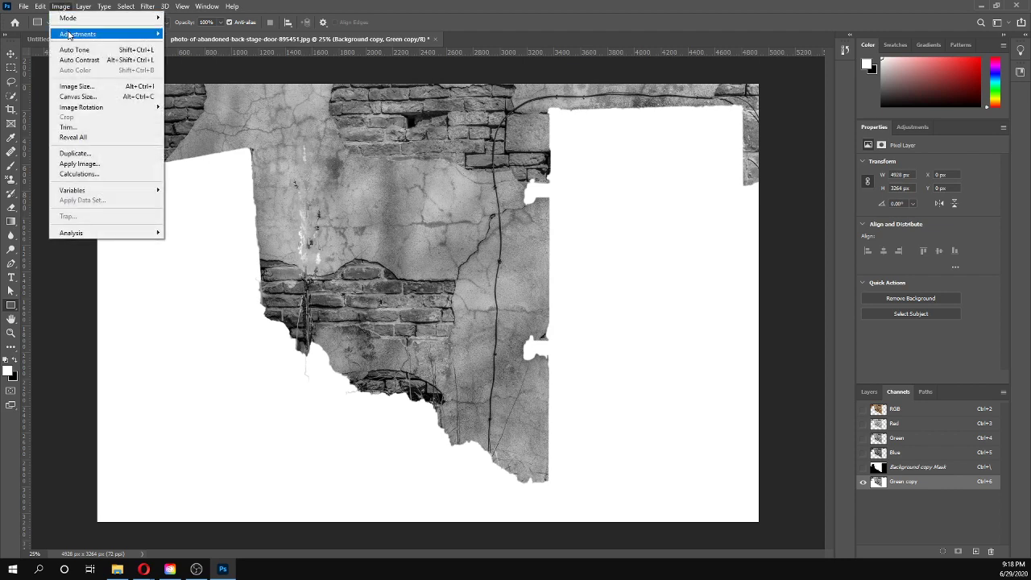
mouse_move(77, 34)
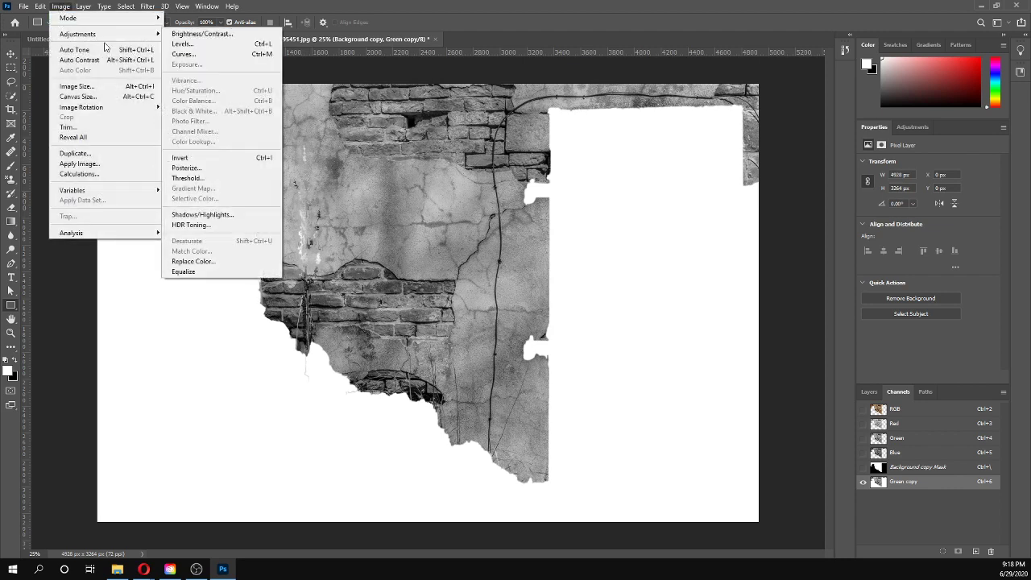
left_click(185, 44)
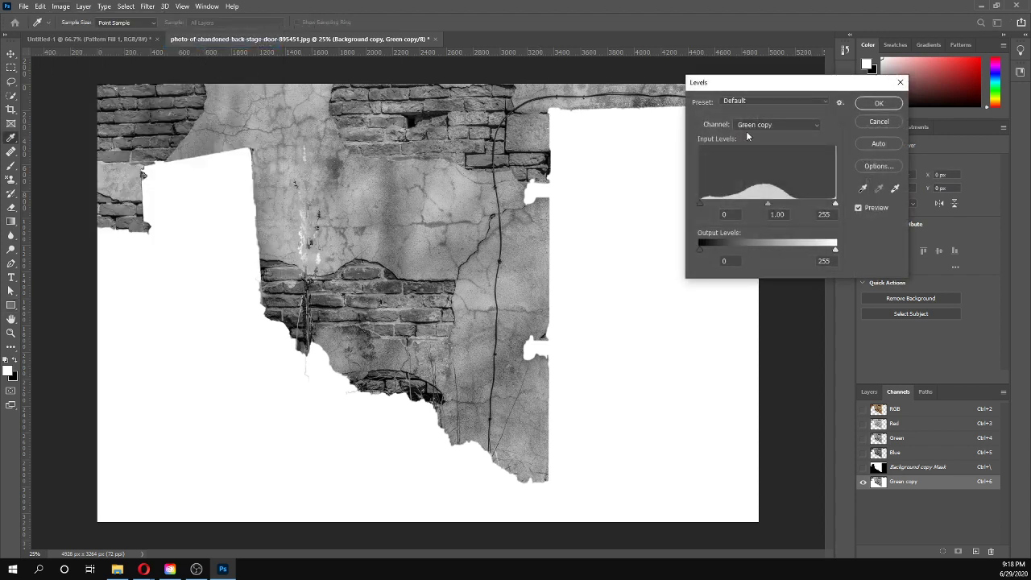
left_click_drag(745, 85, 633, 154)
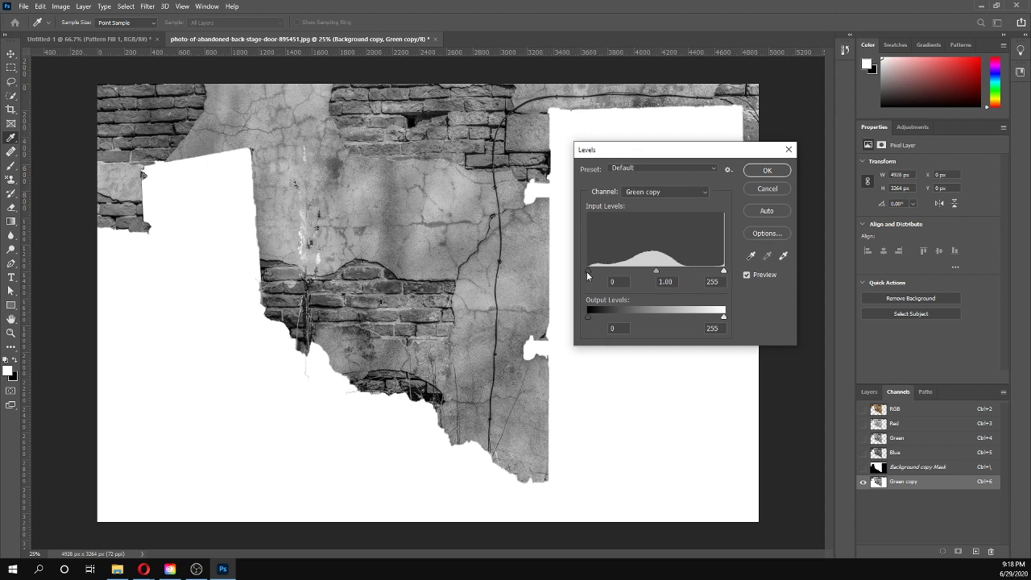
left_click_drag(587, 272, 642, 286)
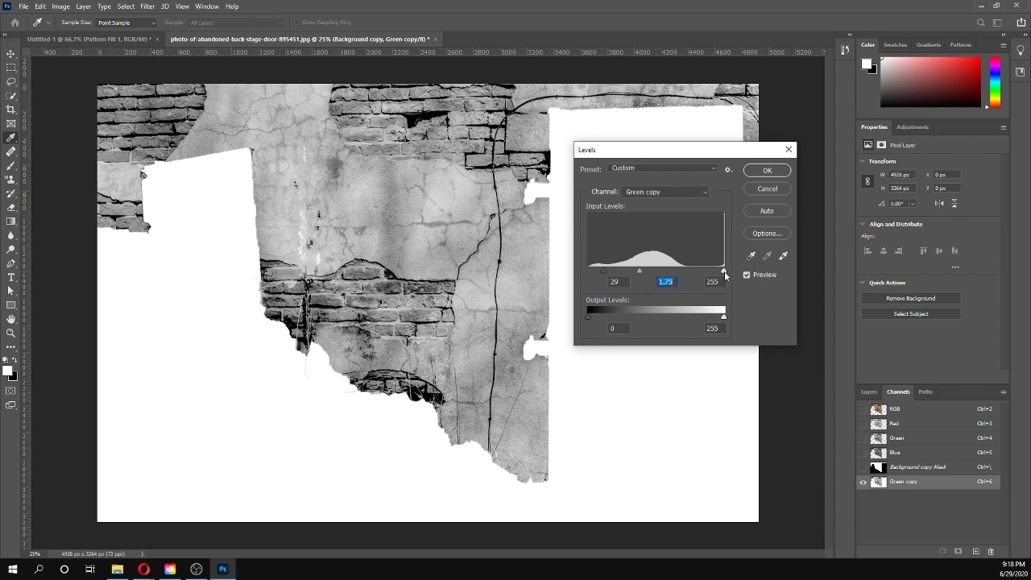
left_click_drag(724, 275, 598, 275)
left_click(776, 190)
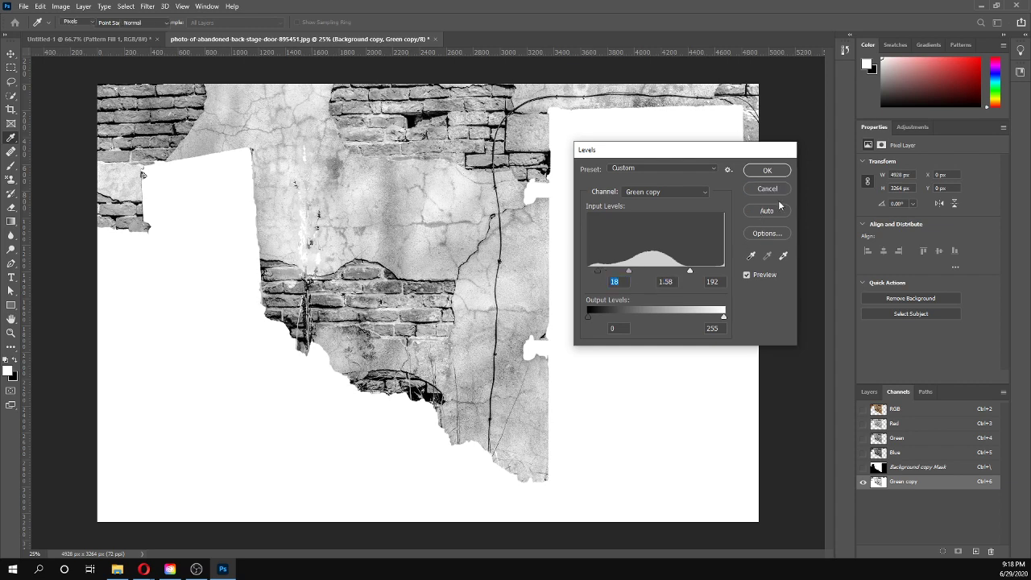
Step: Delete the duplicated Green channel and return to the layer list
left_click(871, 393)
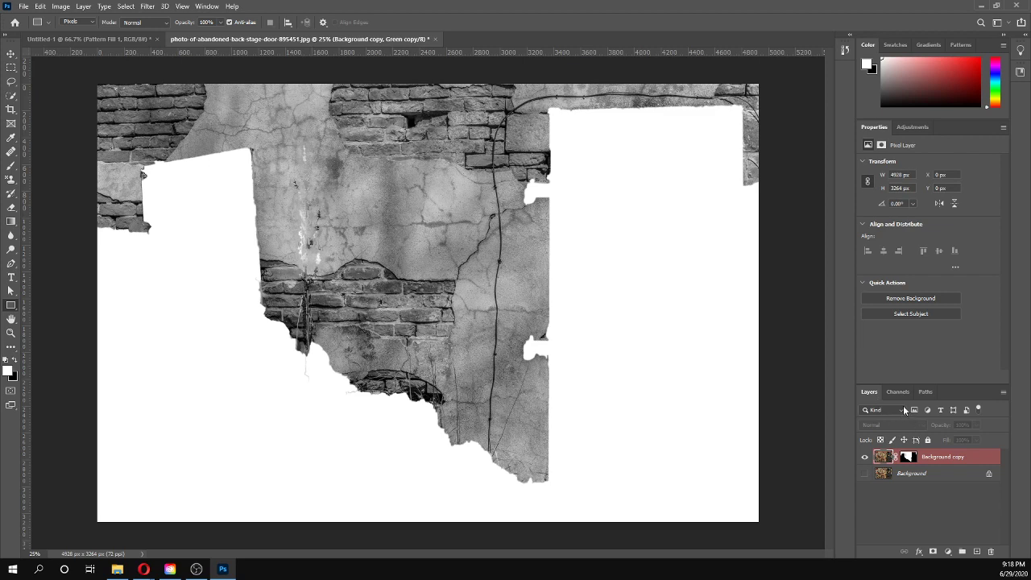
left_click(897, 392)
left_click_drag(918, 482, 989, 551)
left_click(869, 393)
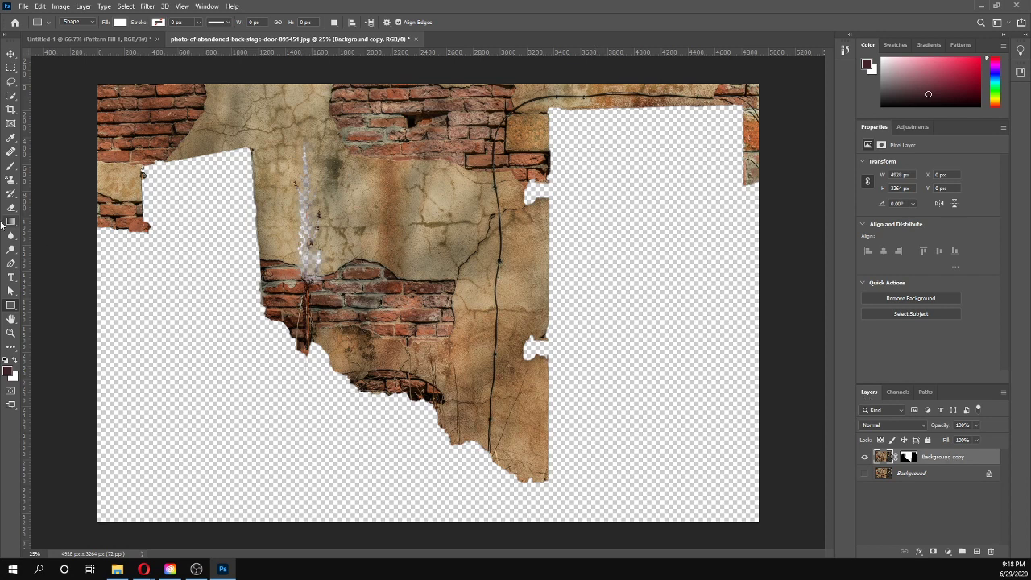
Step: Outline the weed's stem over the lower bricks with the Polygonal Lasso, about 37 px wide and 551 px high
left_click(11, 82)
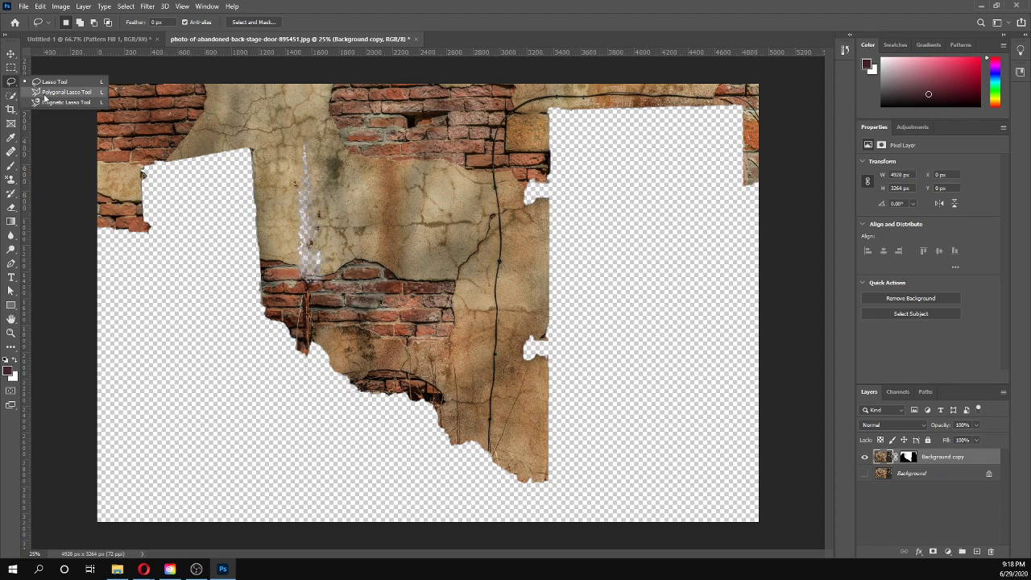
left_click(57, 92)
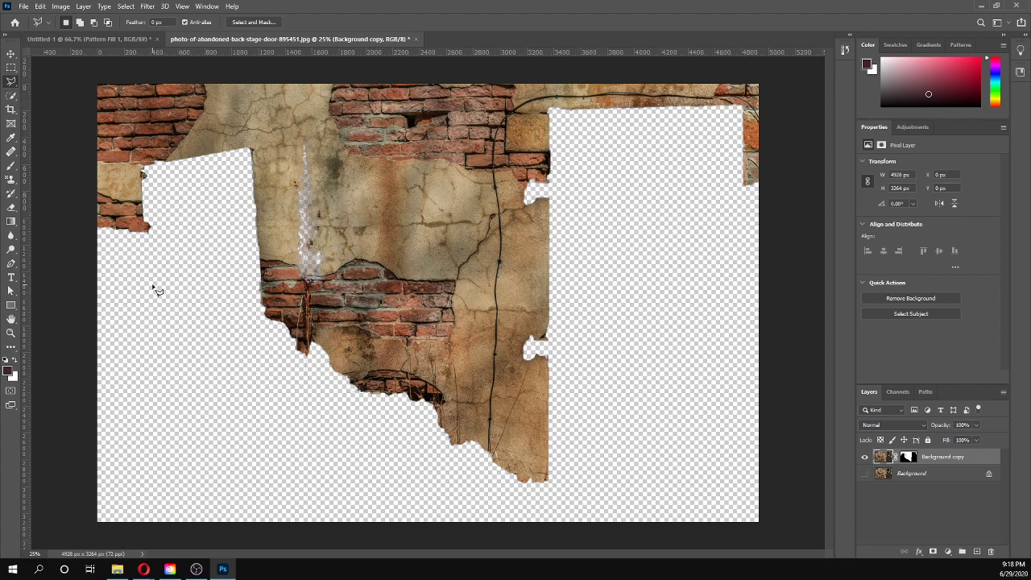
key("ctrl+plus")
key("ctrl+plus")
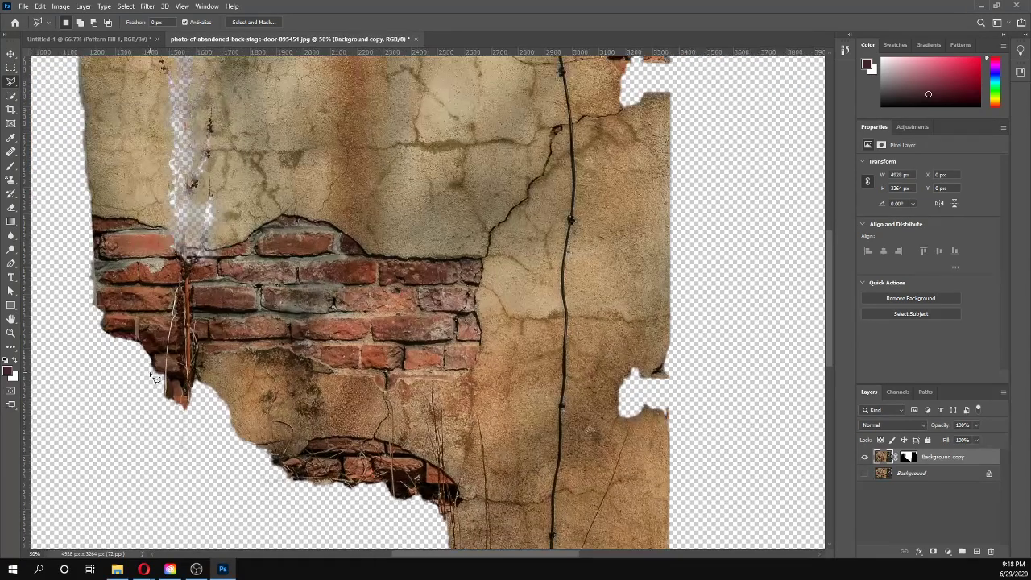
left_click_drag(451, 565, 374, 559)
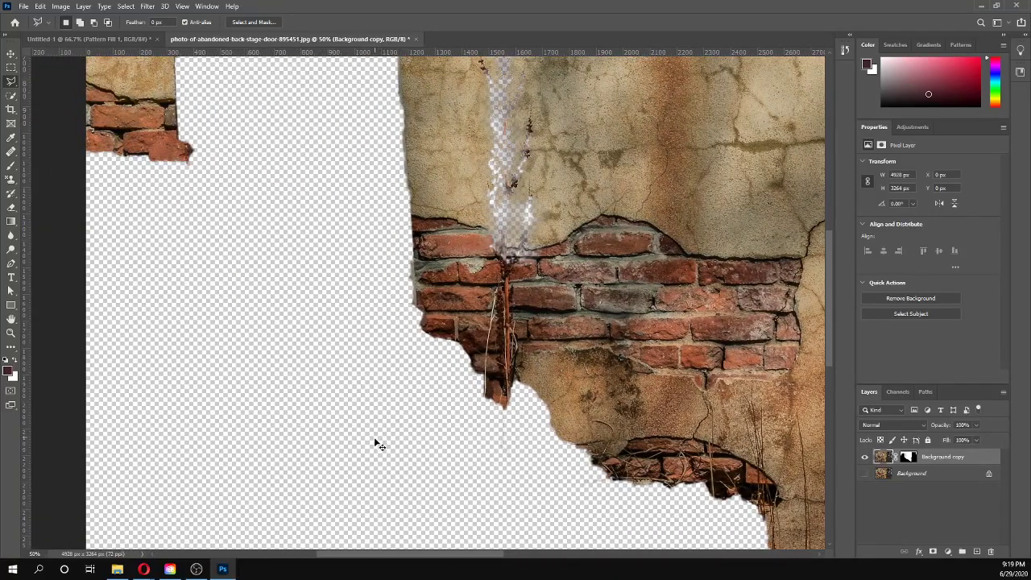
key("ctrl+plus")
key("ctrl+plus")
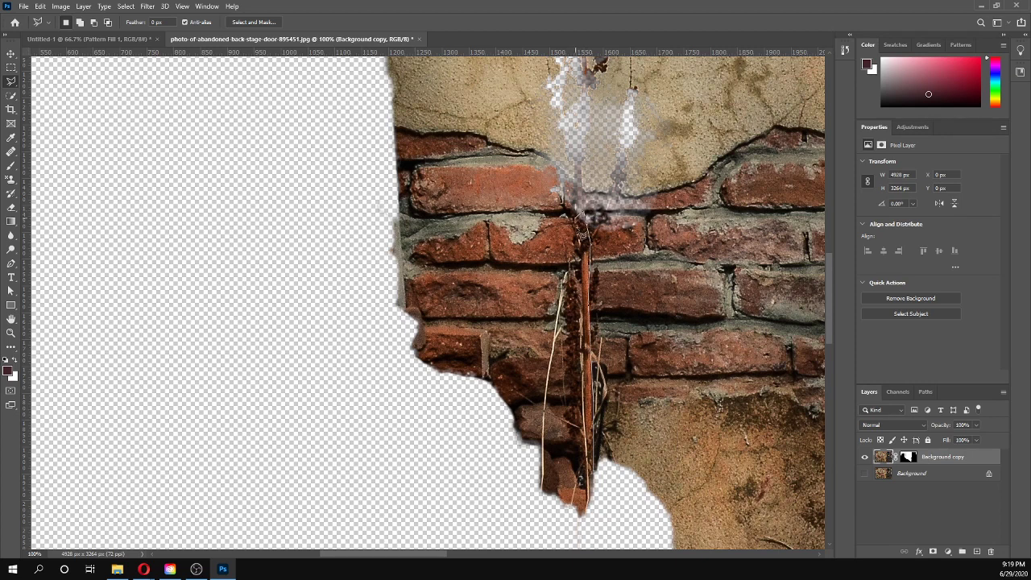
mouse_move(581, 233)
left_mouse_down()
mouse_move(594, 509)
mouse_move(603, 479)
mouse_move(582, 214)
left_mouse_up()
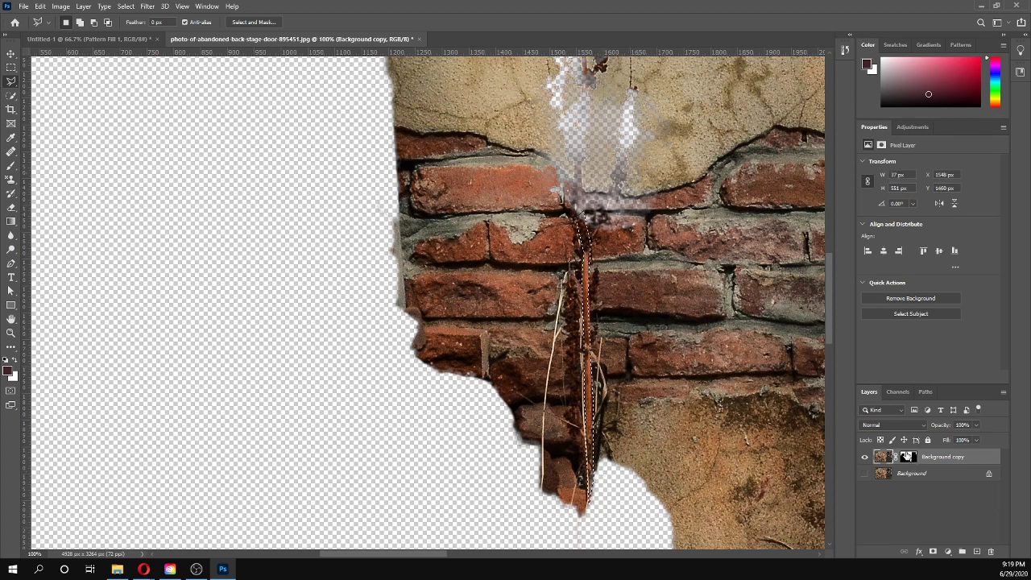
Step: Hide the outlined weed stem and the thin dry stalk beside it on the Background copy's layer mask
left_click(908, 458)
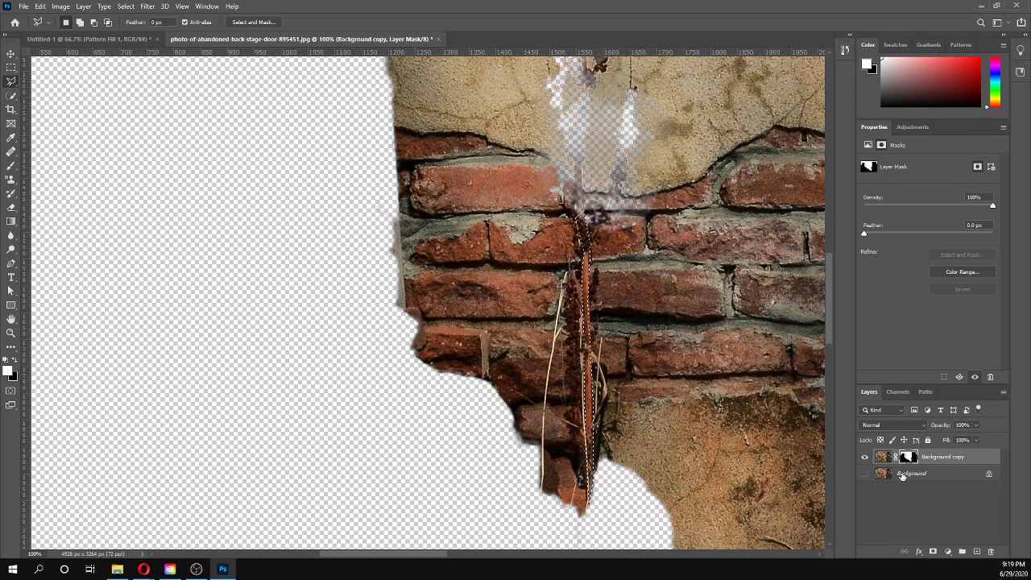
key("ctrl+d")
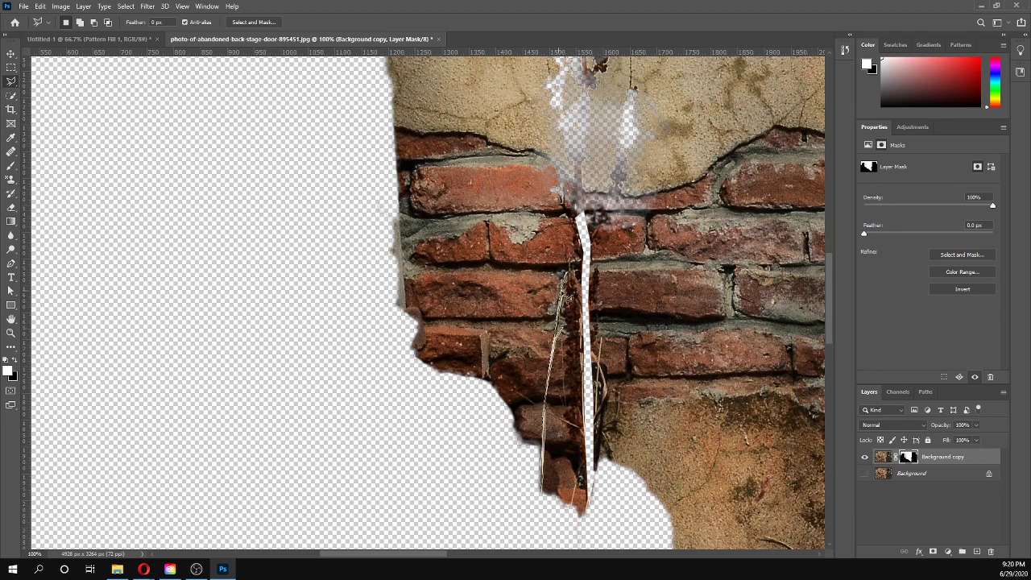
left_click_drag(575, 280, 568, 275)
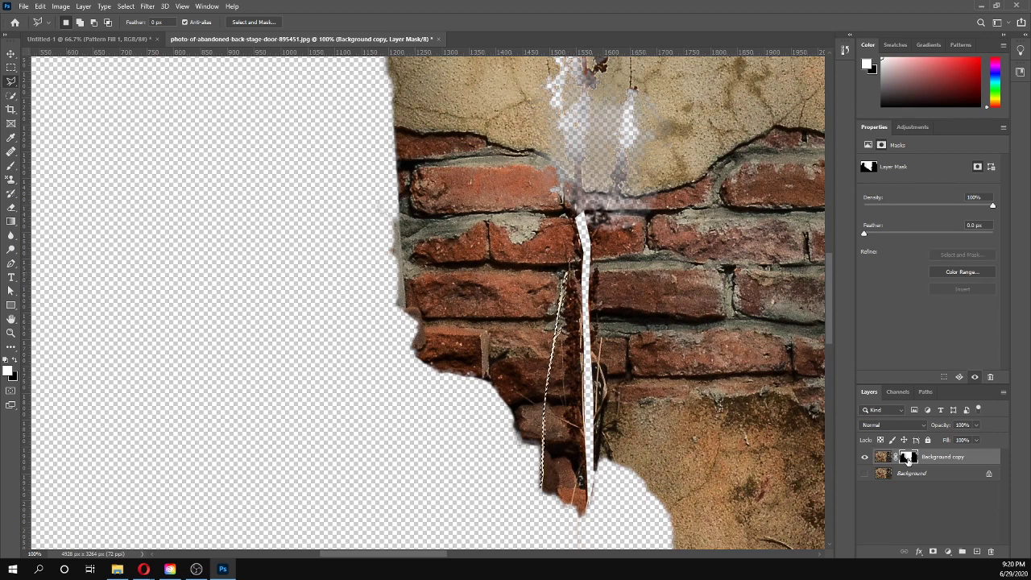
key("ctrl+minus")
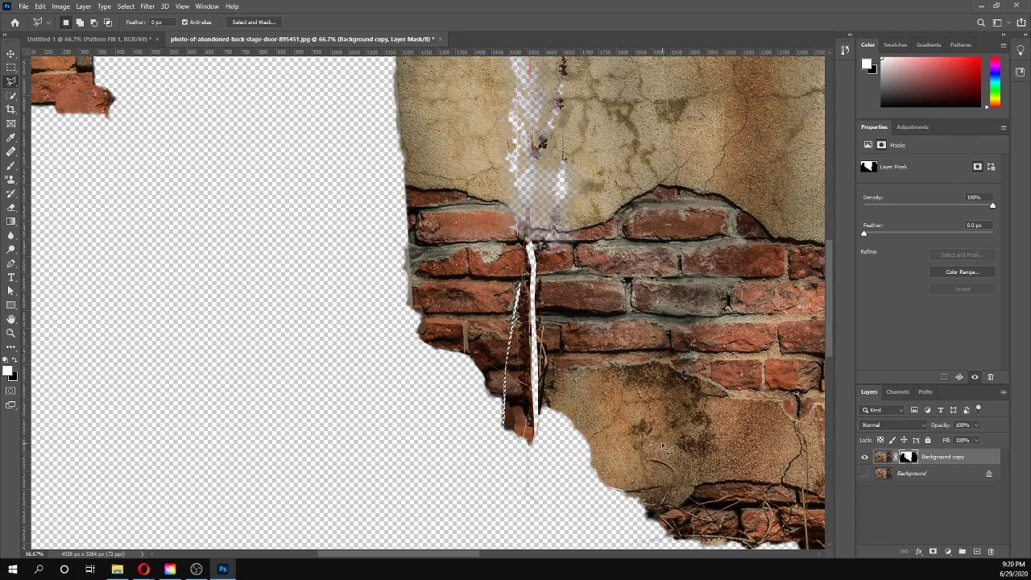
key("ctrl+0")
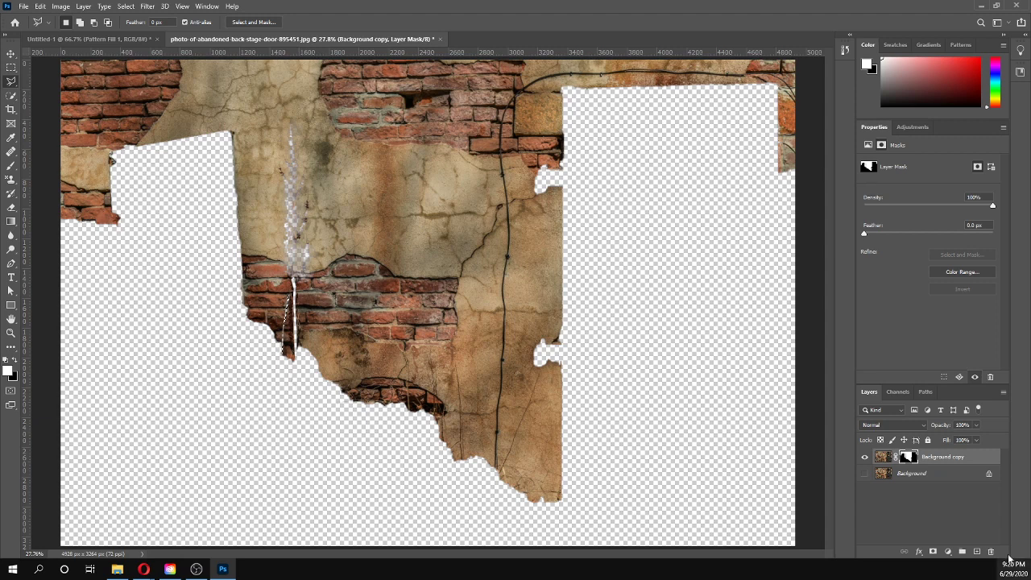
Step: Add a Pattern fill layer with the green leaf pattern at 100% scale and invert its layer mask to white
left_click(948, 553)
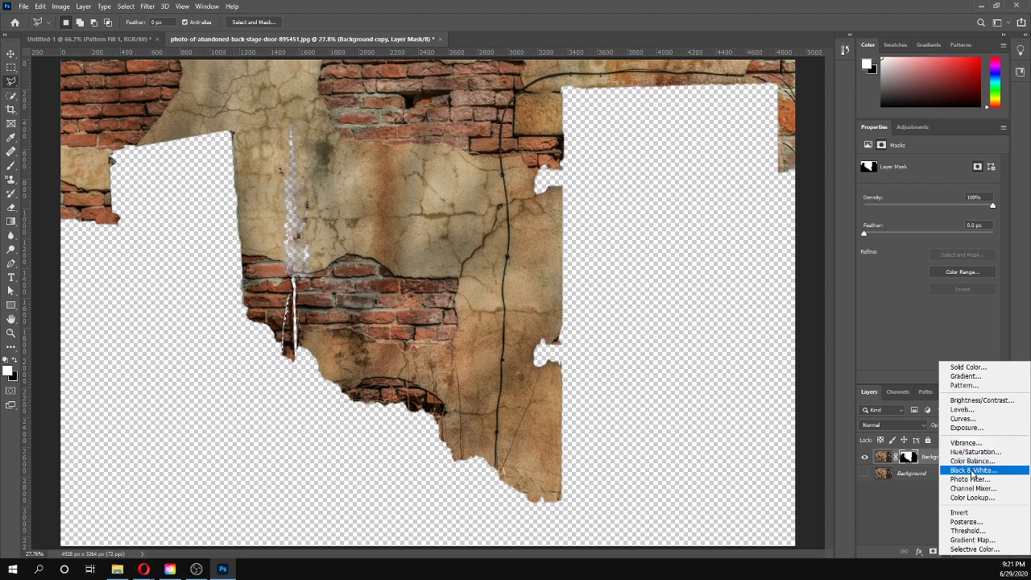
left_click(971, 385)
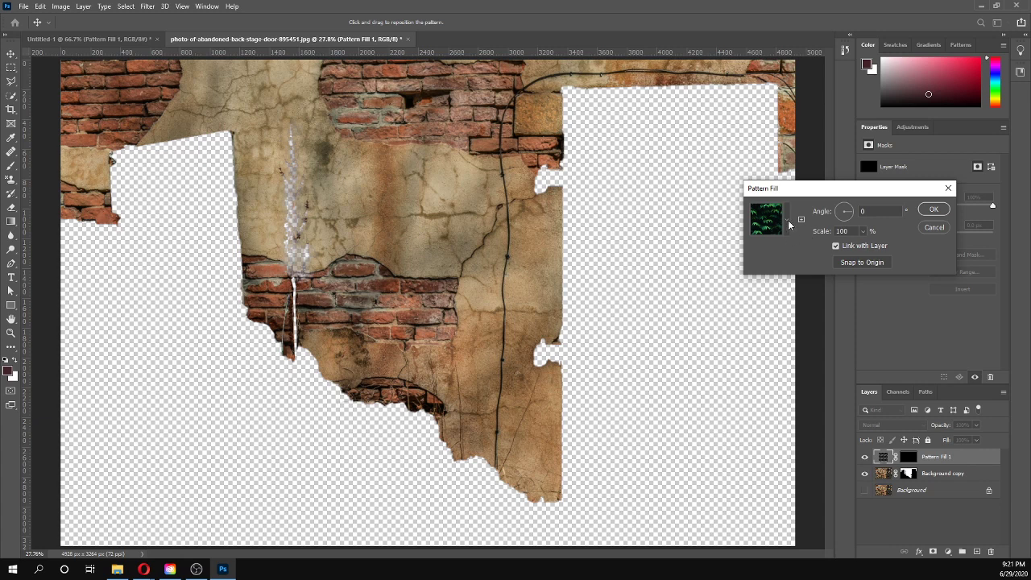
left_click(935, 211)
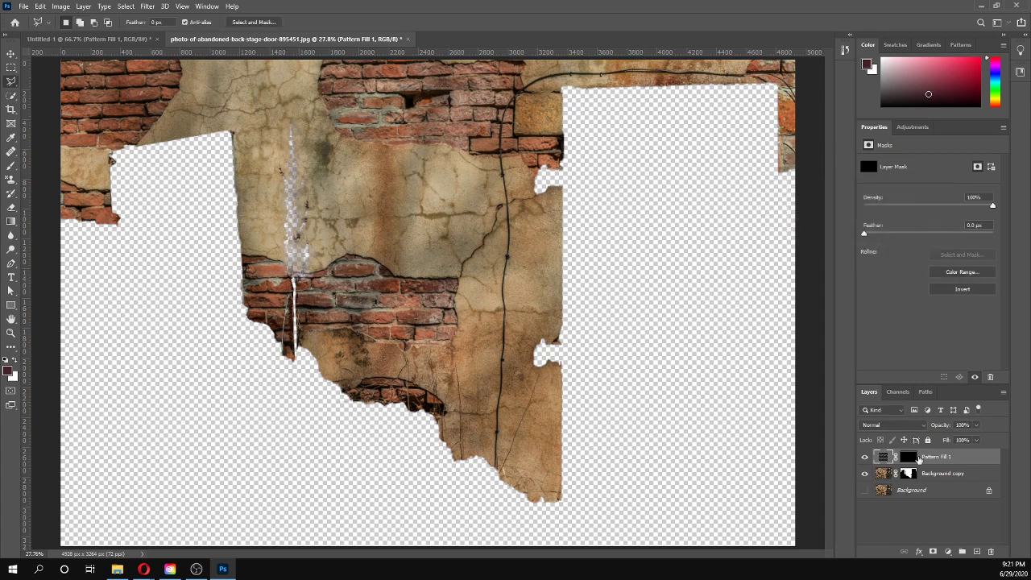
left_click(906, 458)
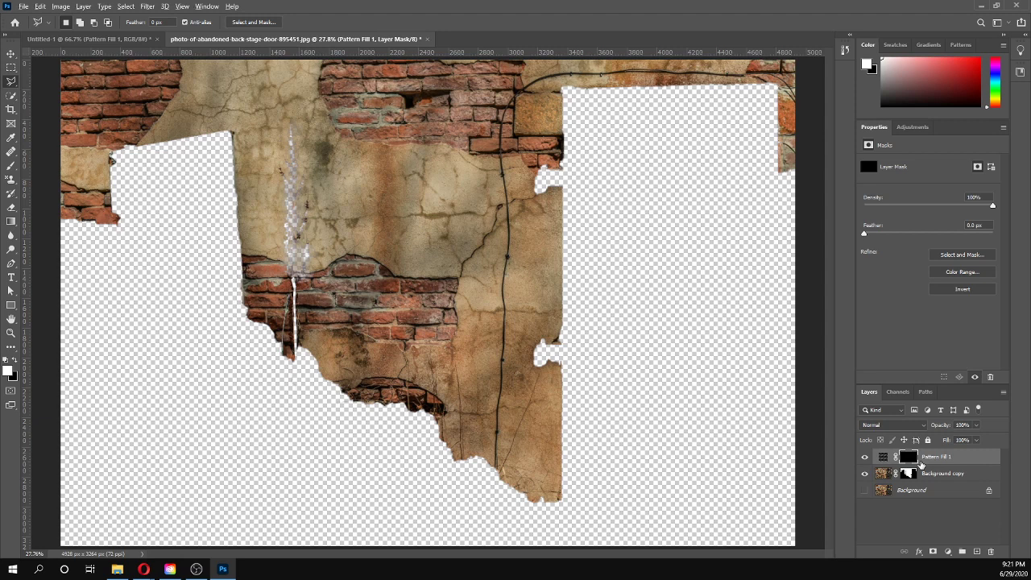
key("ctrl+i")
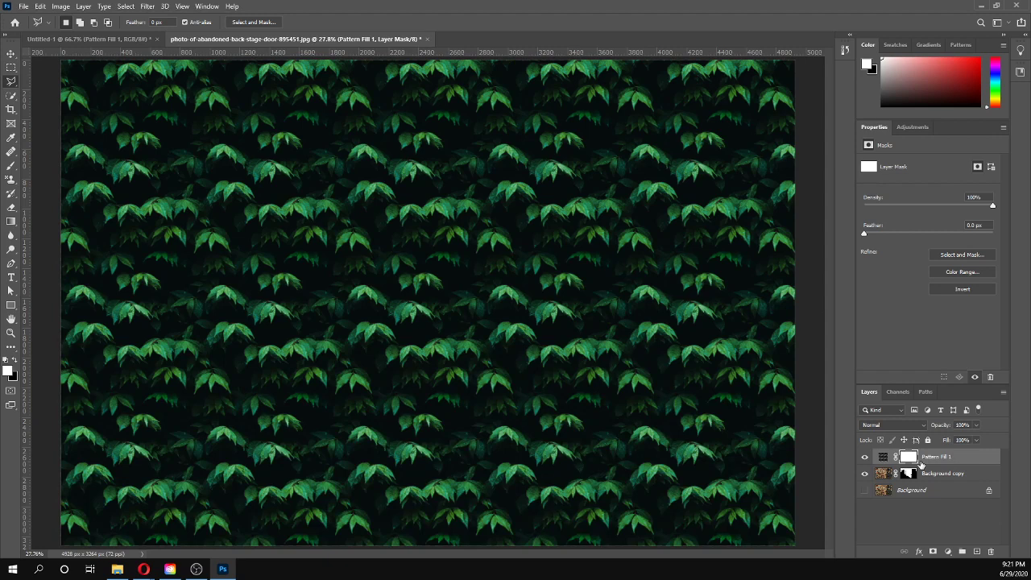
Step: Clip the pattern fill layer to Background copy and show the original Background layer
mouse_move(921, 464)
left_mouse_down()
mouse_move(928, 460)
mouse_move(925, 471)
left_mouse_up()
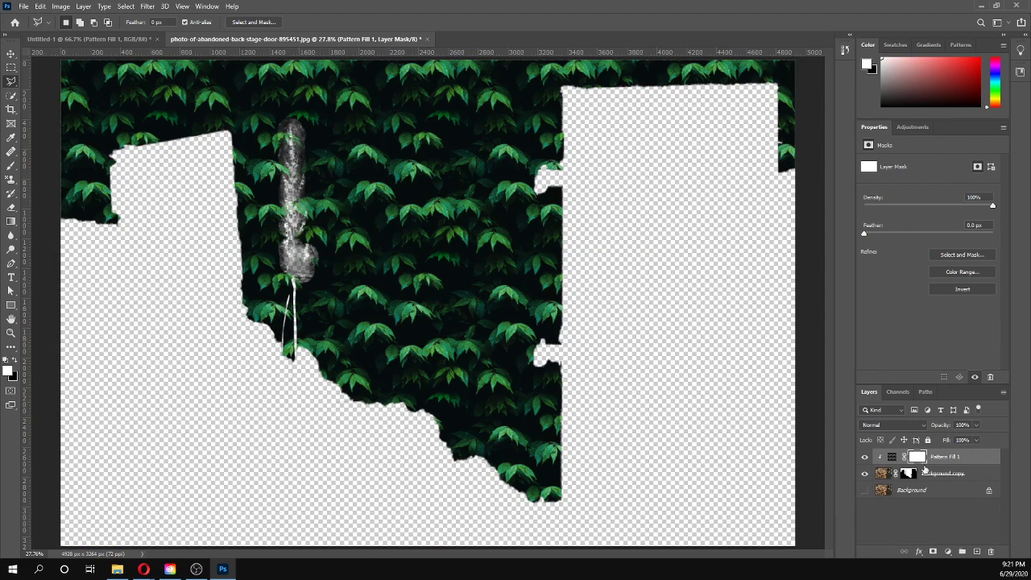
left_click(865, 490)
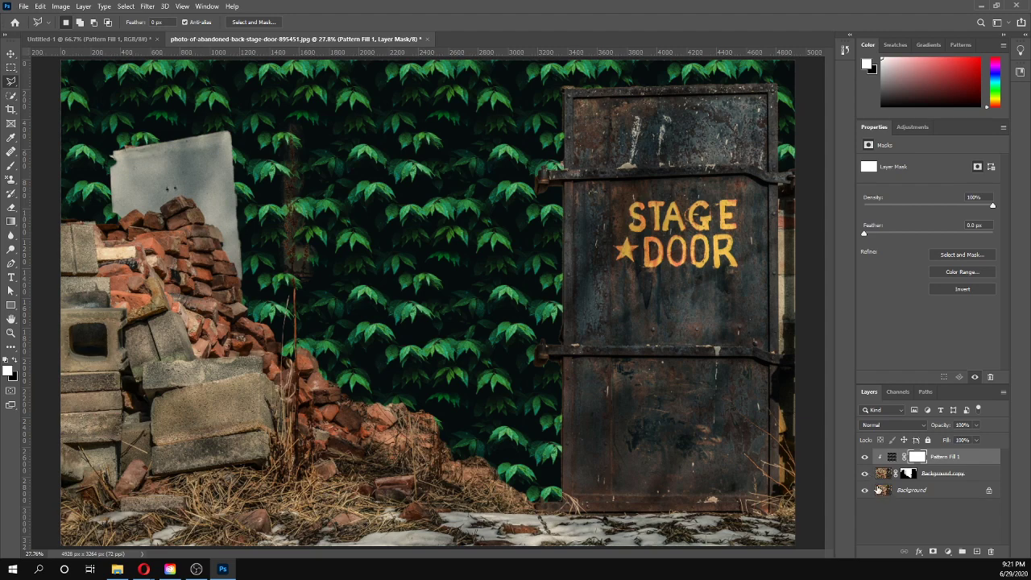
key("ctrl+minus")
key("ctrl+minus")
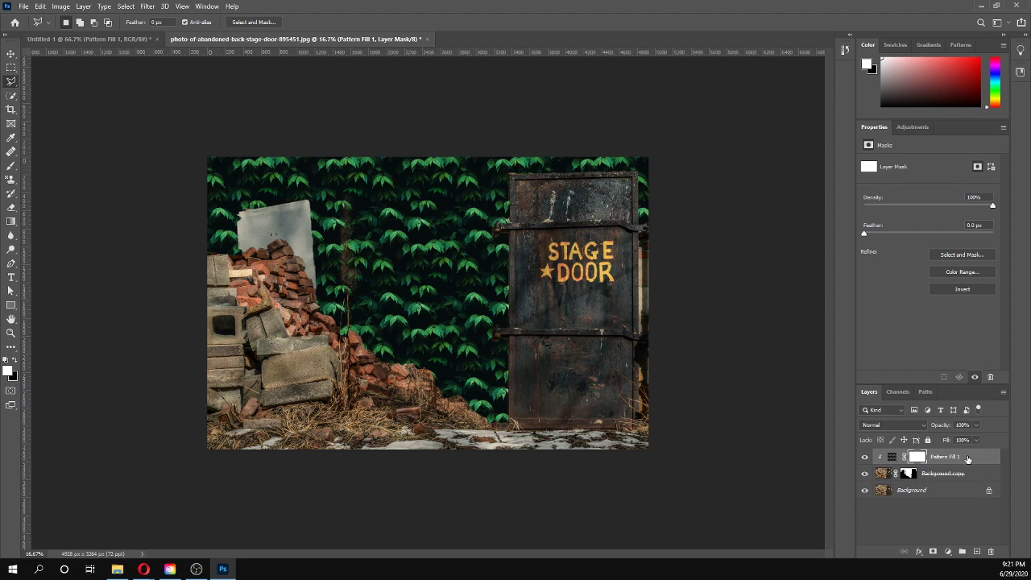
Step: Set the leaf pattern's scale to 23%
double_click(892, 457)
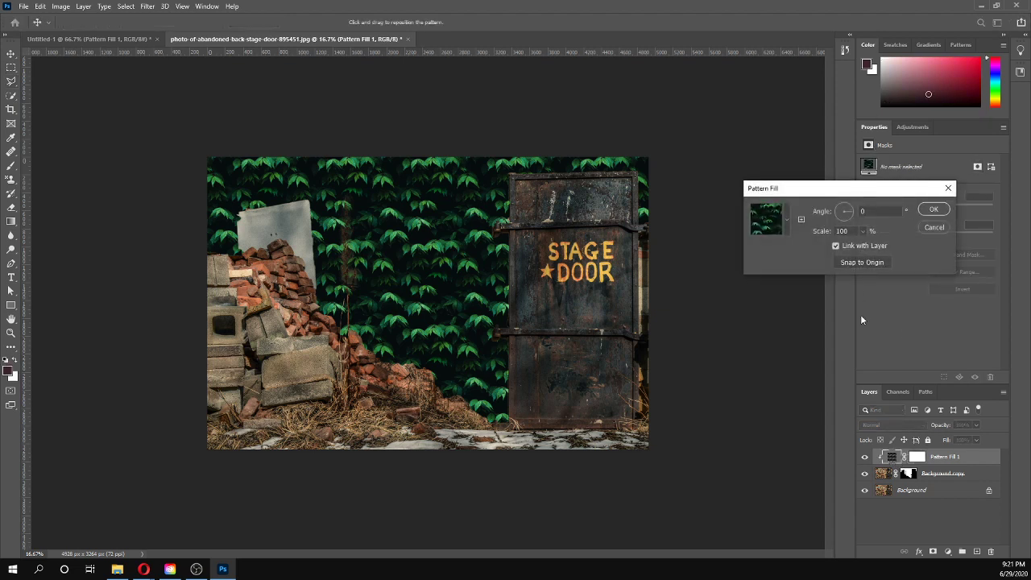
left_click(863, 232)
left_click_drag(862, 247, 859, 248)
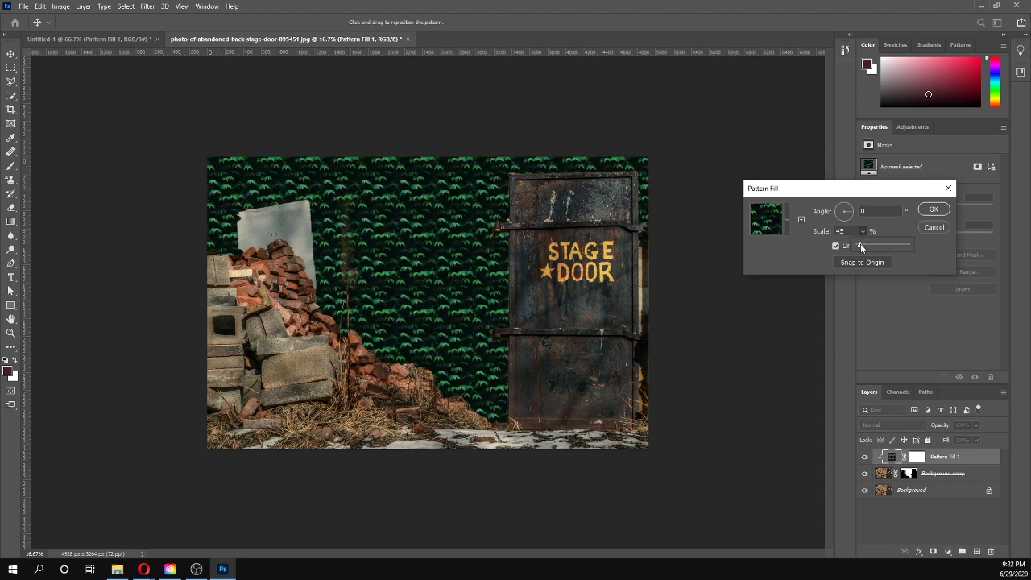
left_click_drag(859, 248, 860, 249)
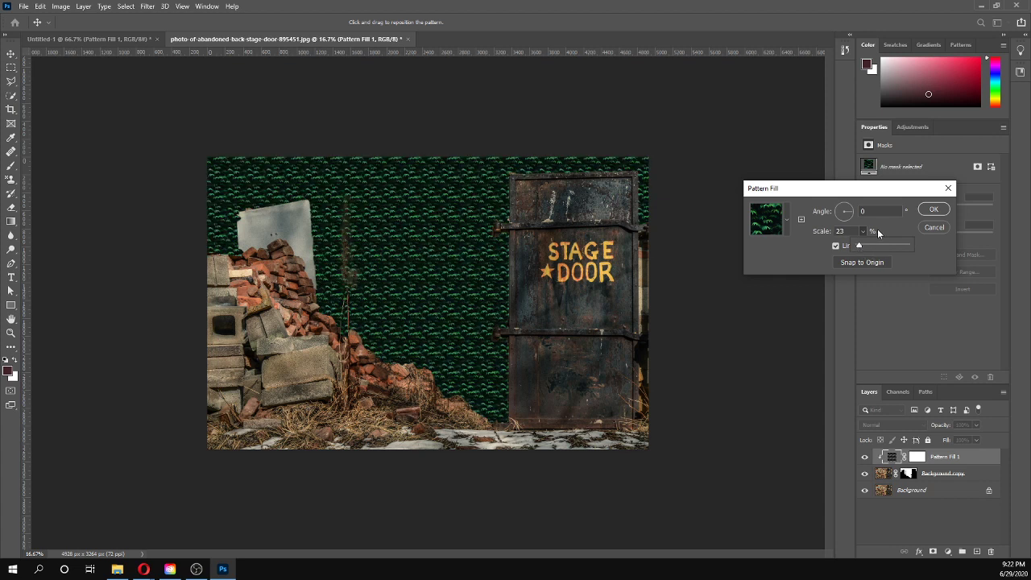
left_click(936, 212)
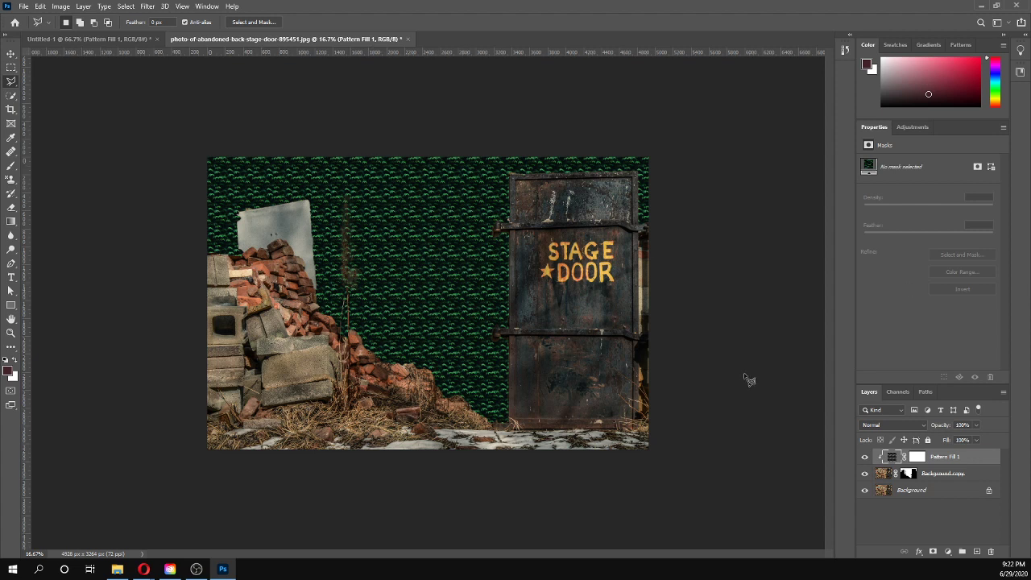
Step: Blend the pattern layer into the wall with Blend If, splitting the underlying layer's range at 29/92 and about 85/148
double_click(995, 461)
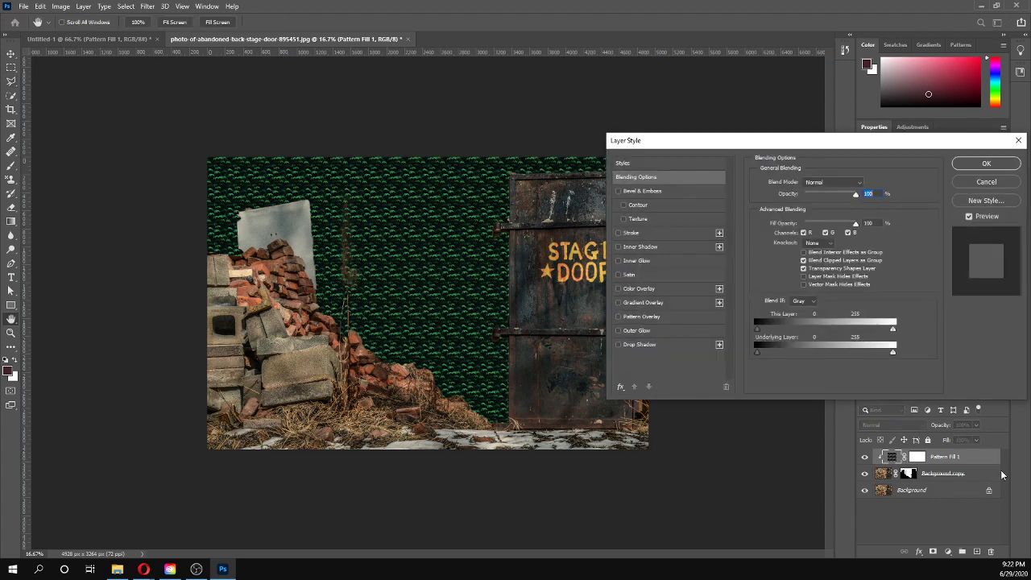
left_click_drag(677, 143, 739, 151)
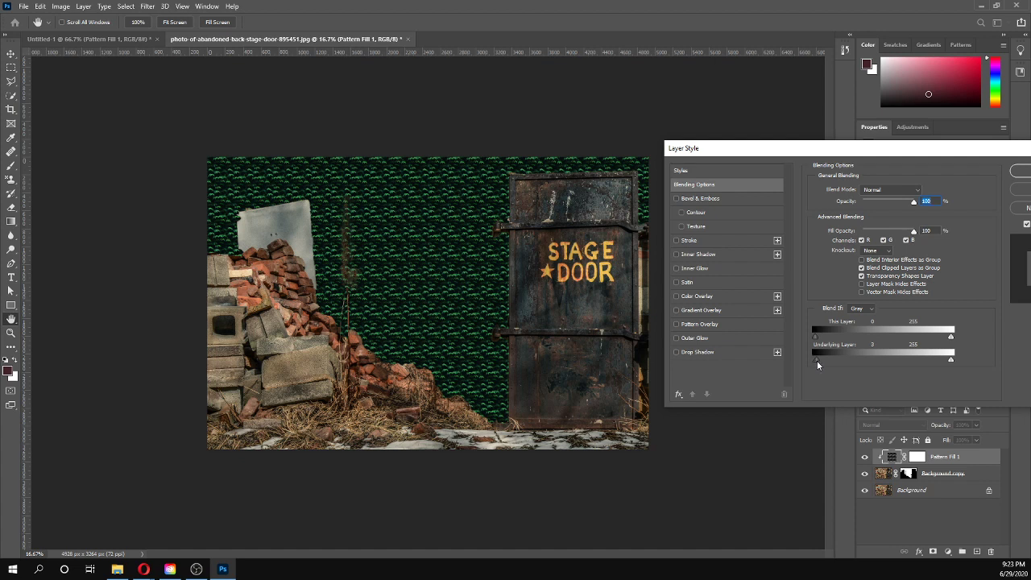
left_click_drag(835, 361, 842, 360)
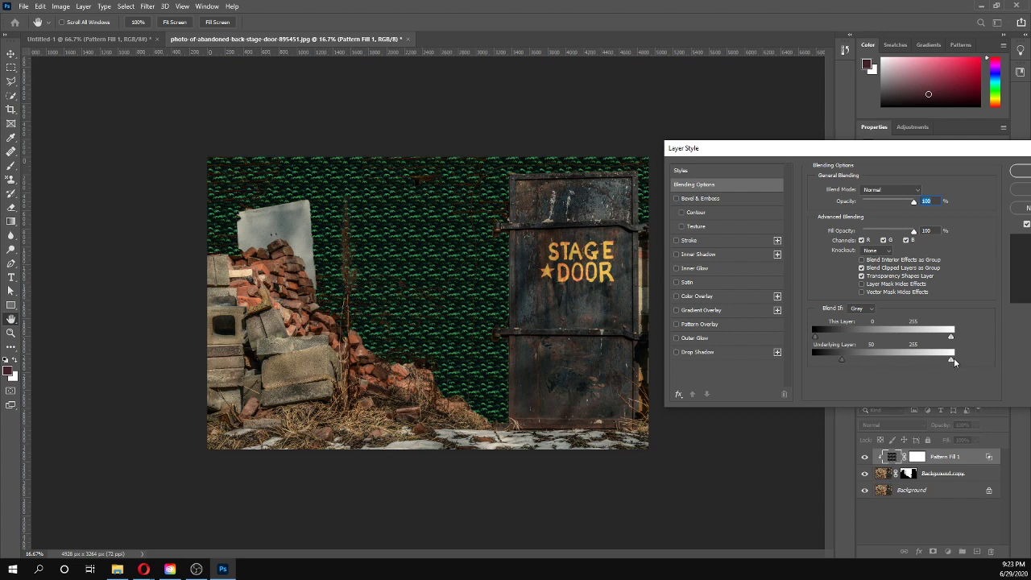
left_click_drag(952, 359, 895, 362)
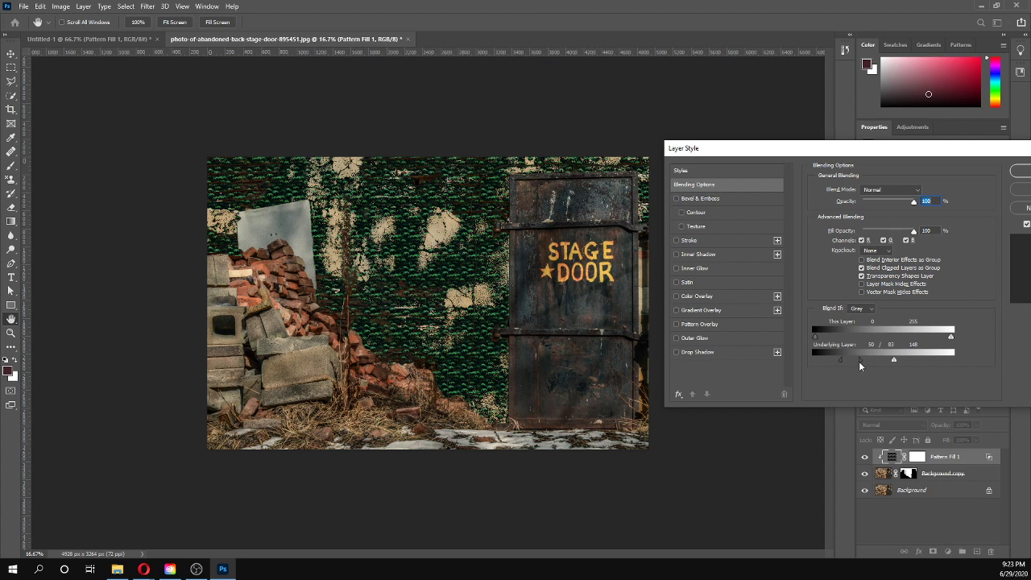
left_click_drag(855, 364, 861, 365)
left_click_drag(832, 364, 840, 365)
left_click_drag(893, 361, 862, 367)
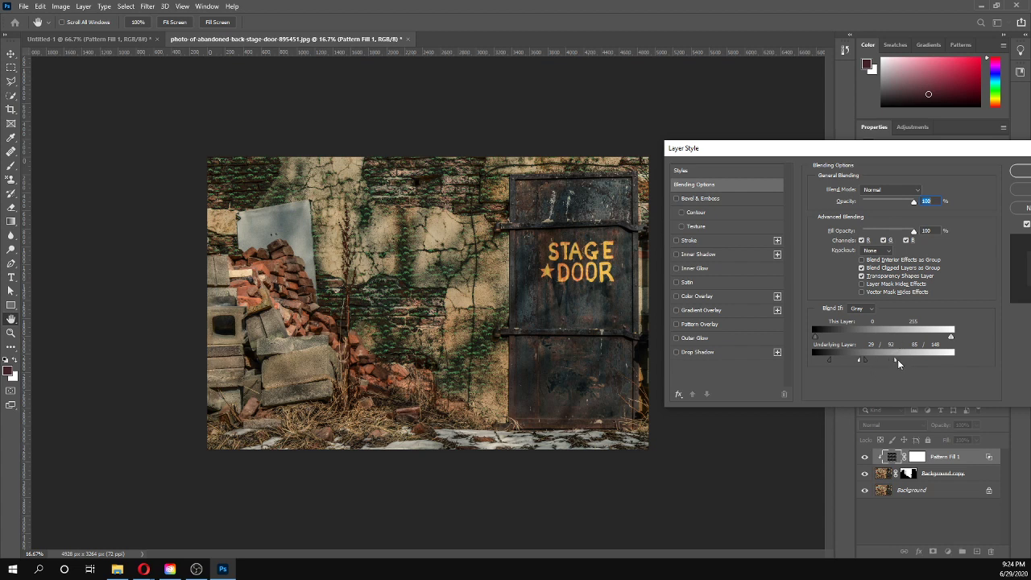
mouse_move(895, 360)
left_mouse_down()
mouse_move(913, 361)
mouse_move(892, 361)
left_mouse_up()
left_click(1020, 173)
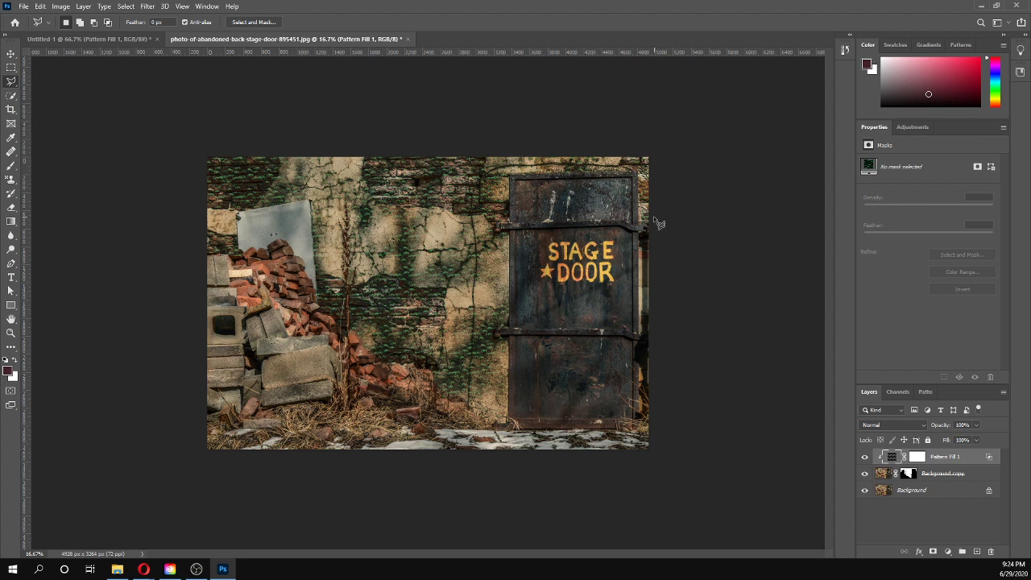
Step: Paint black on the pattern layer's mask with a brush of about 250 to 400 px over the plaster beside the door
key("b")
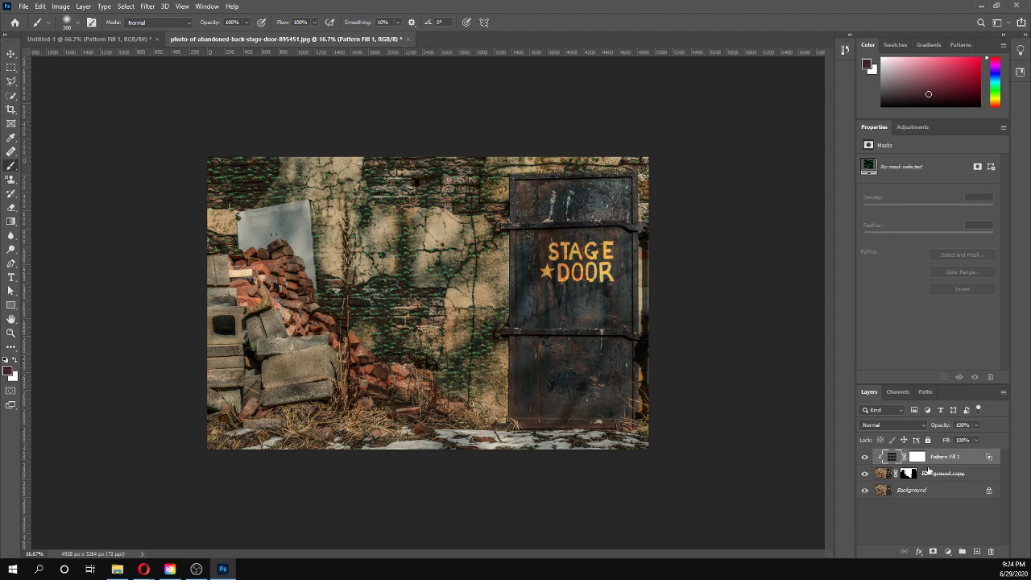
left_click(917, 457)
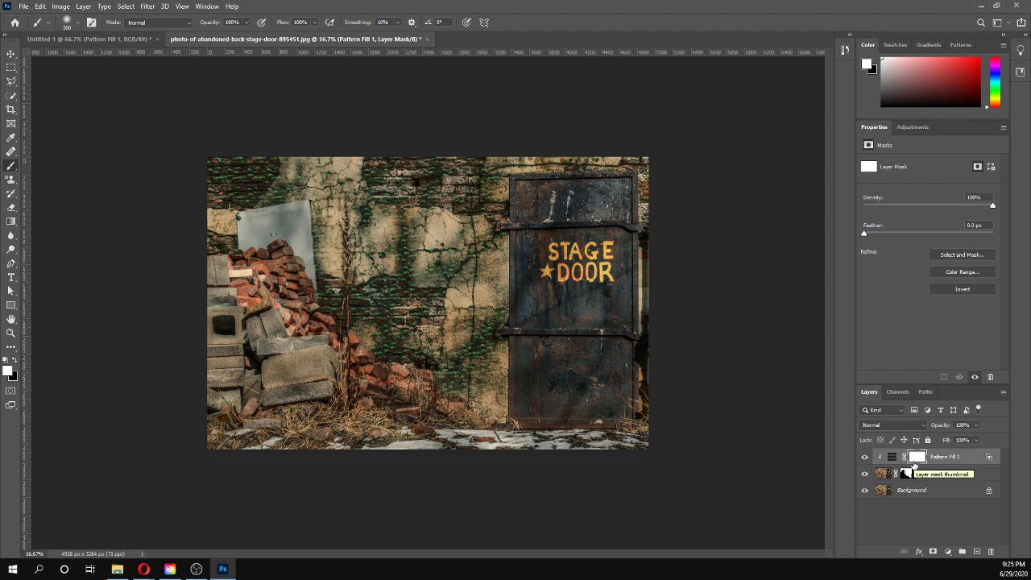
left_click(13, 361)
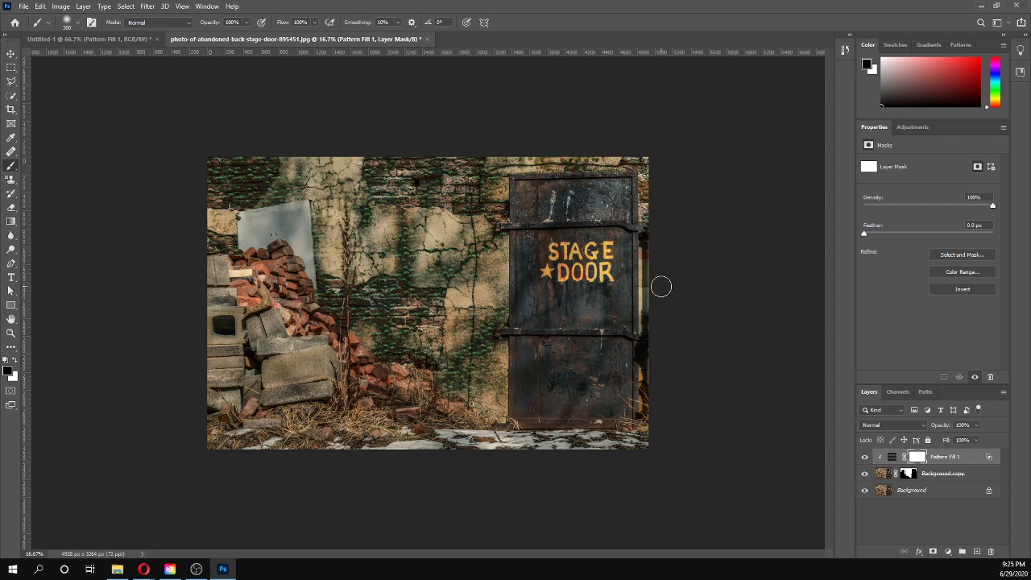
key("bracketleft")
key("bracketleft")
key("bracketright")
key("bracketright")
key("bracketright")
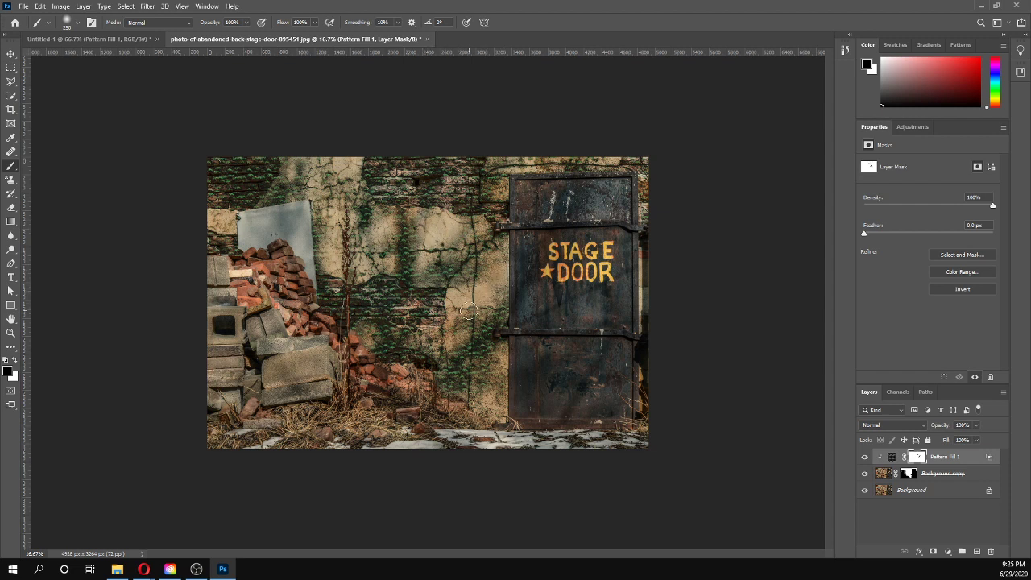
mouse_move(472, 307)
left_mouse_down()
mouse_move(473, 318)
mouse_move(507, 294)
left_mouse_up()
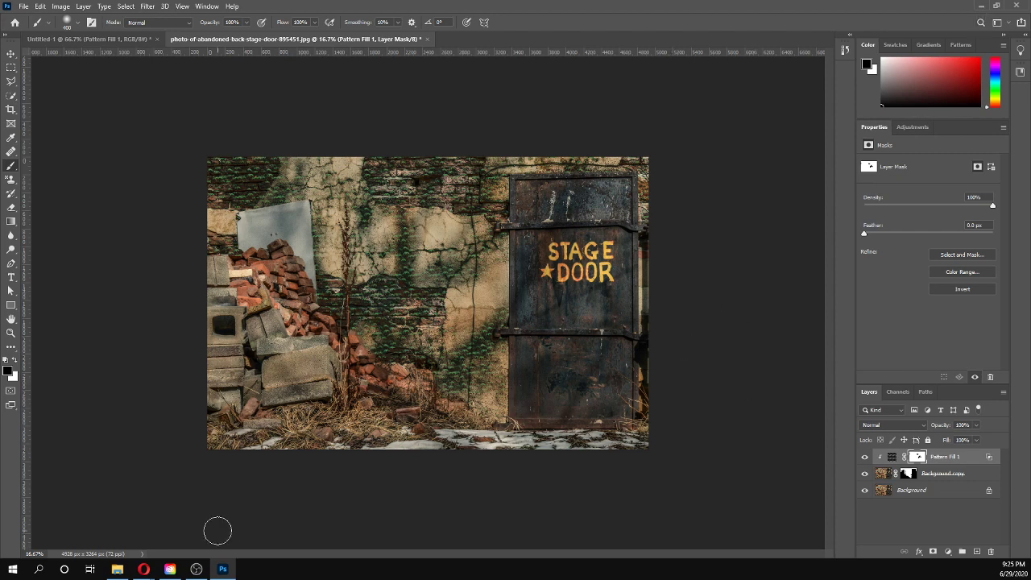
mouse_move(159, 573)
left_click(180, 548)
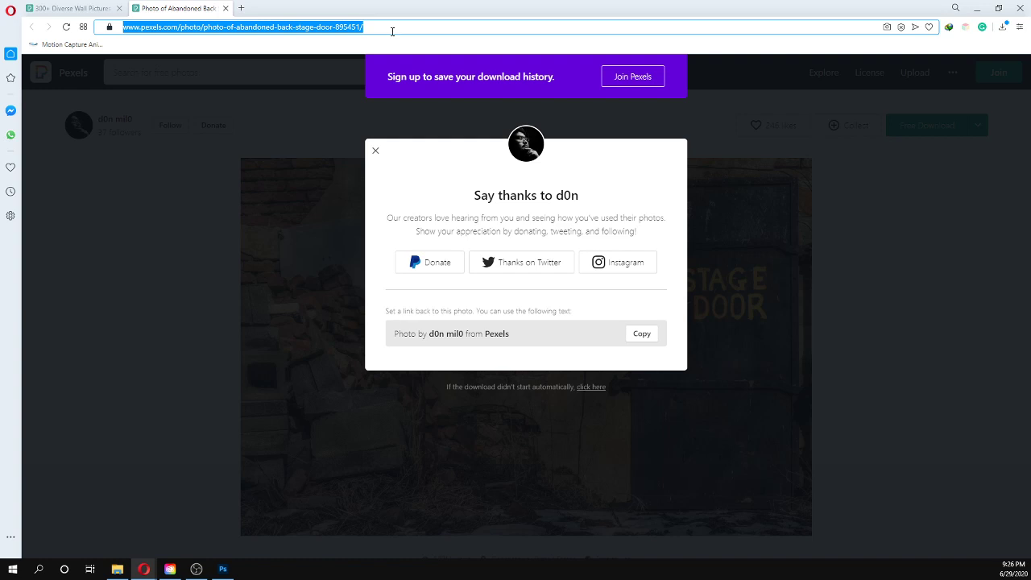
type("bre")
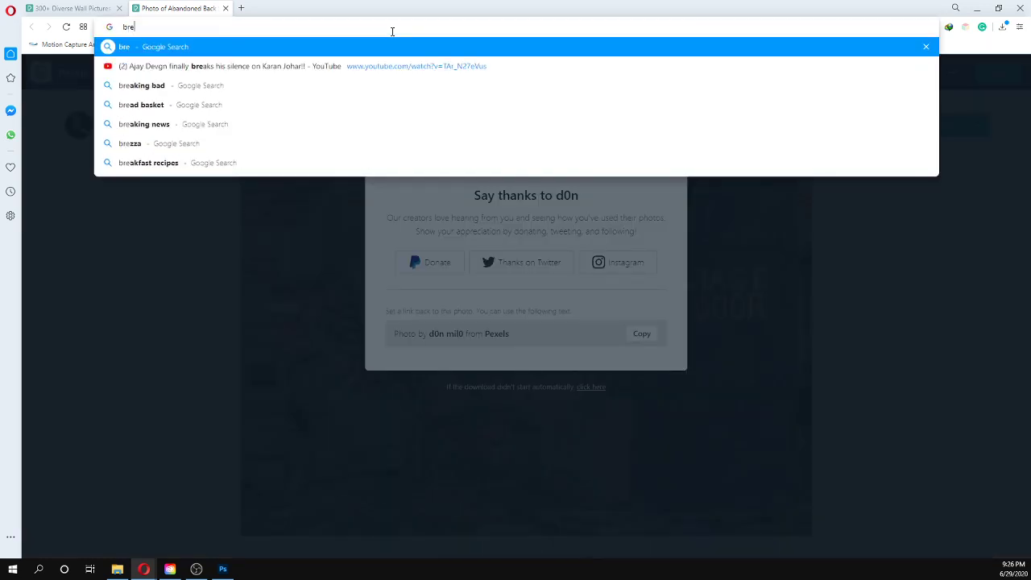
type("e")
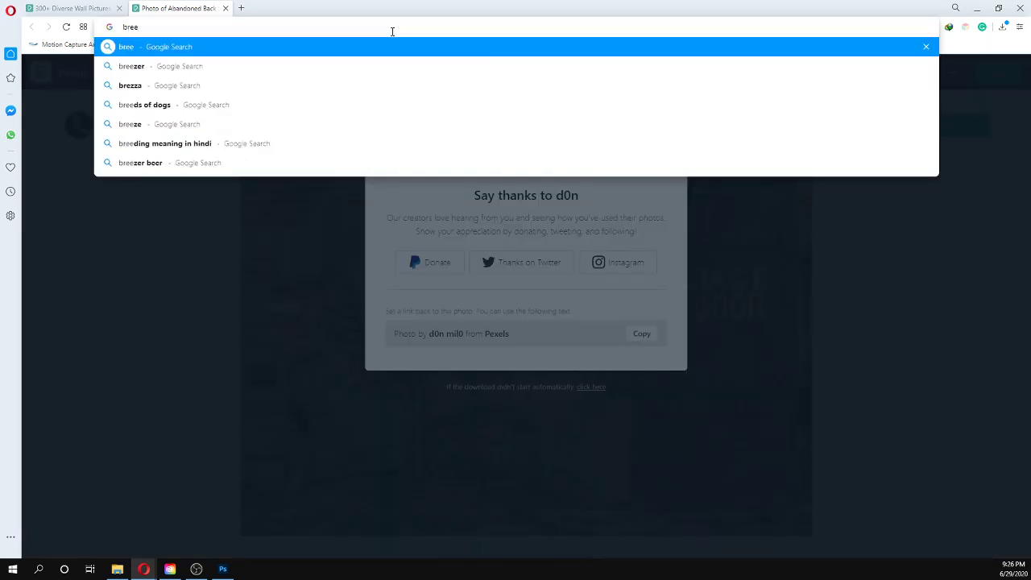
key("BackSpace")
key("BackSpace")
type("u")
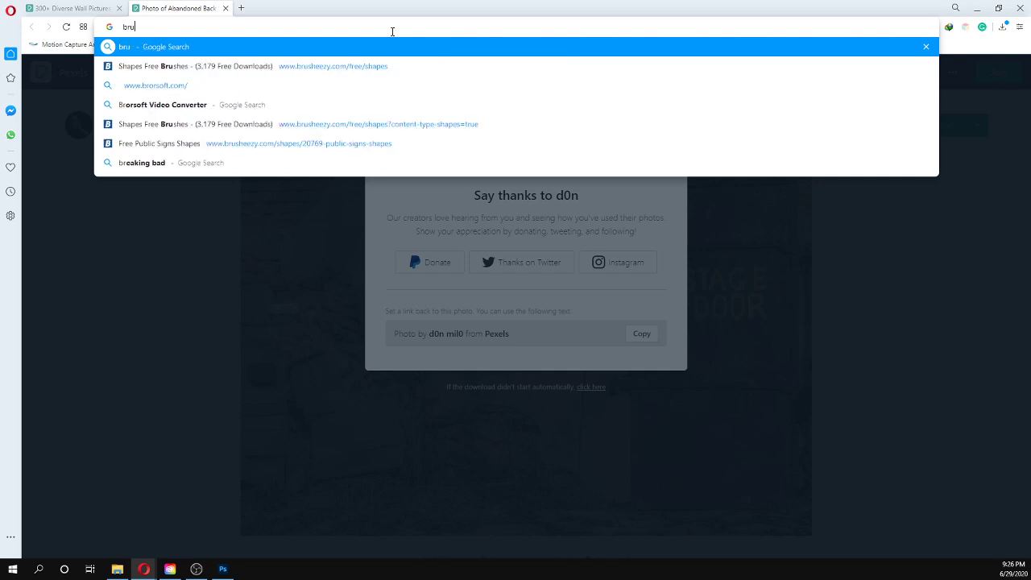
type("sh")
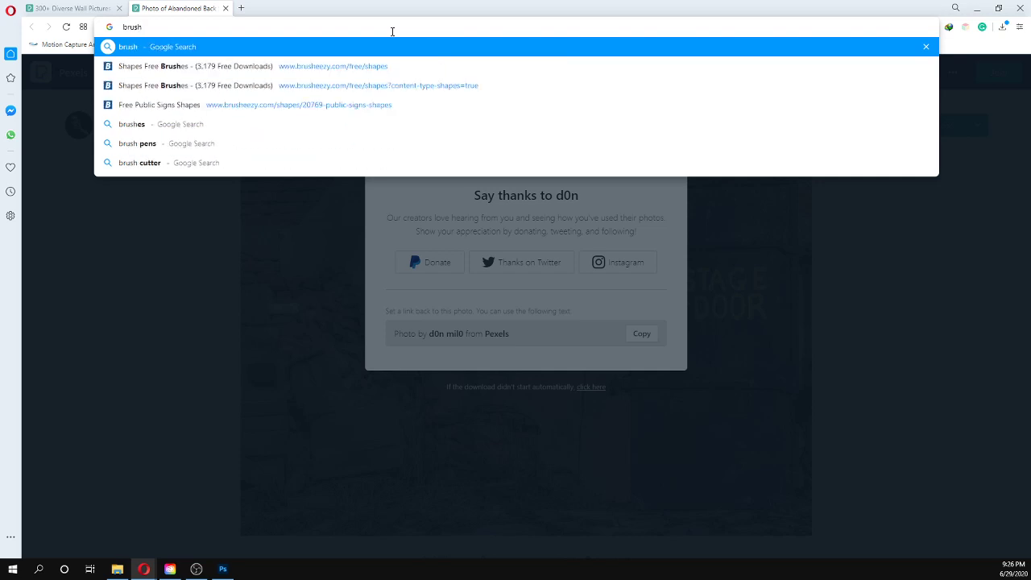
left_click(393, 66)
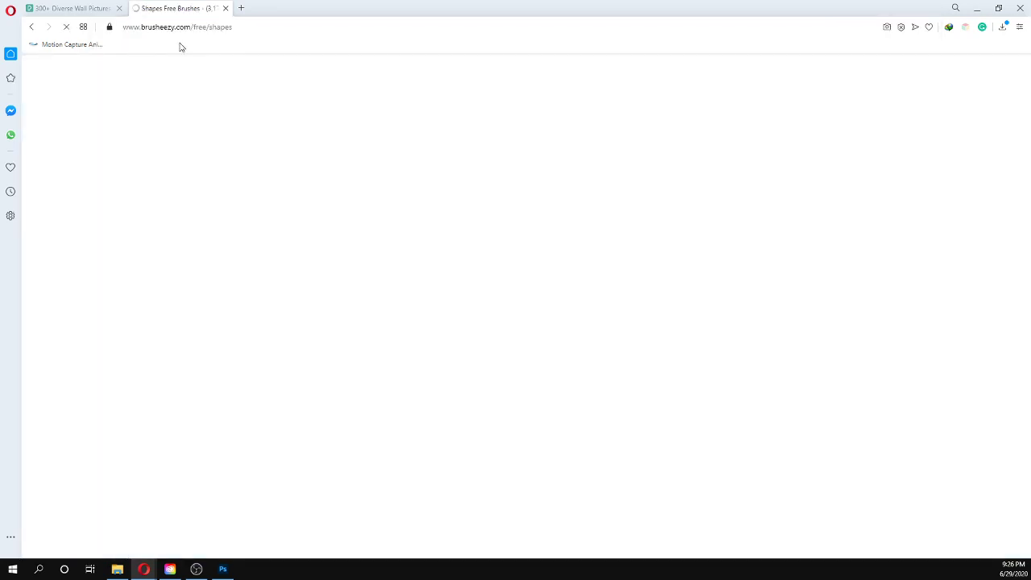
left_click(187, 33)
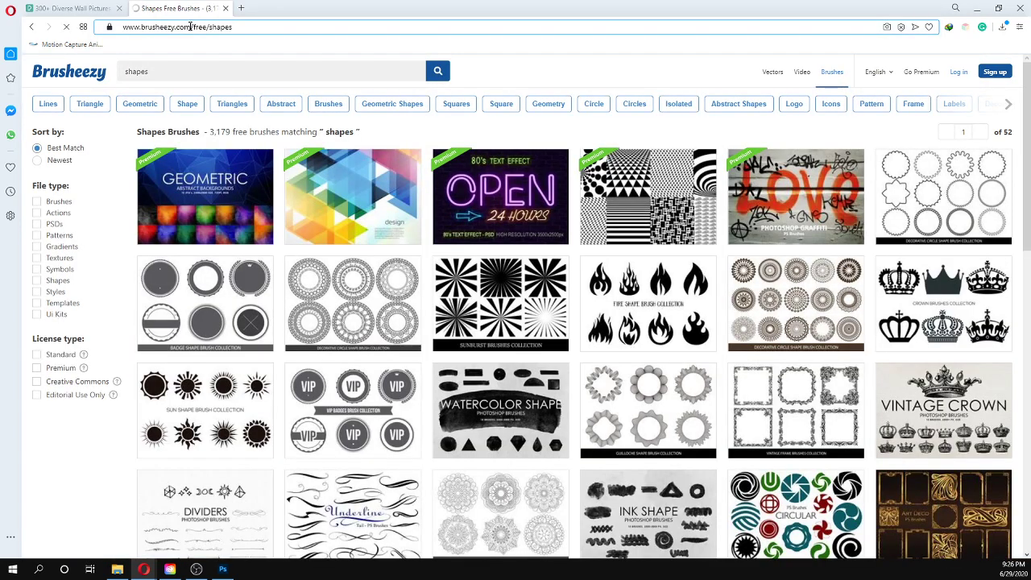
left_click_drag(191, 28, 121, 29)
right_click(143, 31)
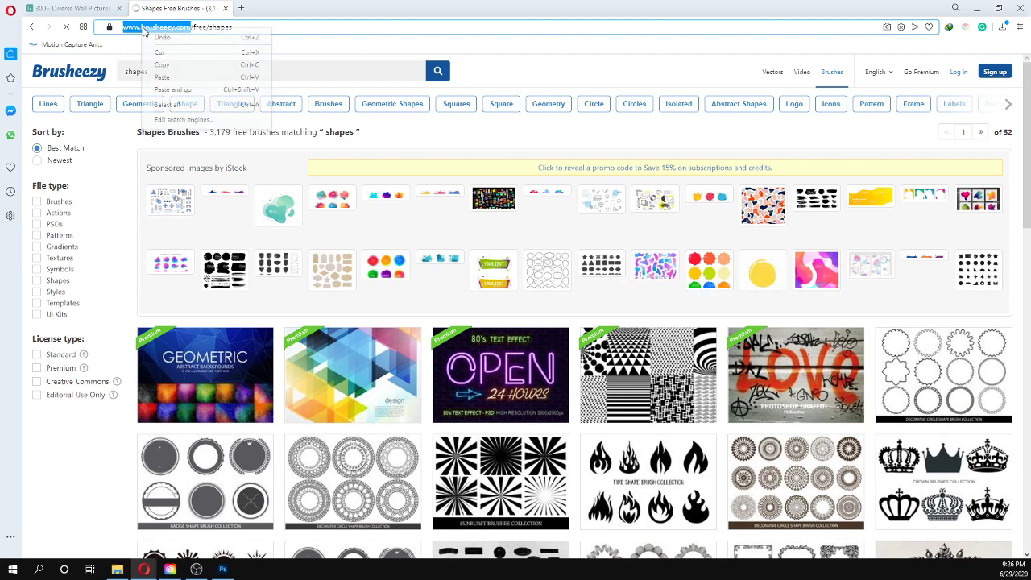
left_click(161, 65)
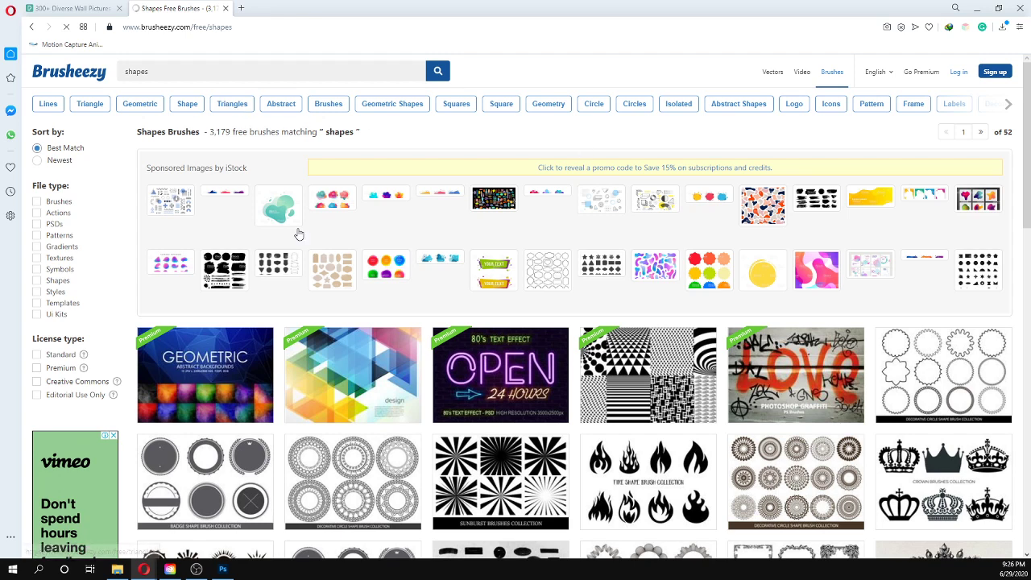
Step: Search Brusheezy for "patterns" and look through the first page of results
left_click_drag(199, 67, 121, 70)
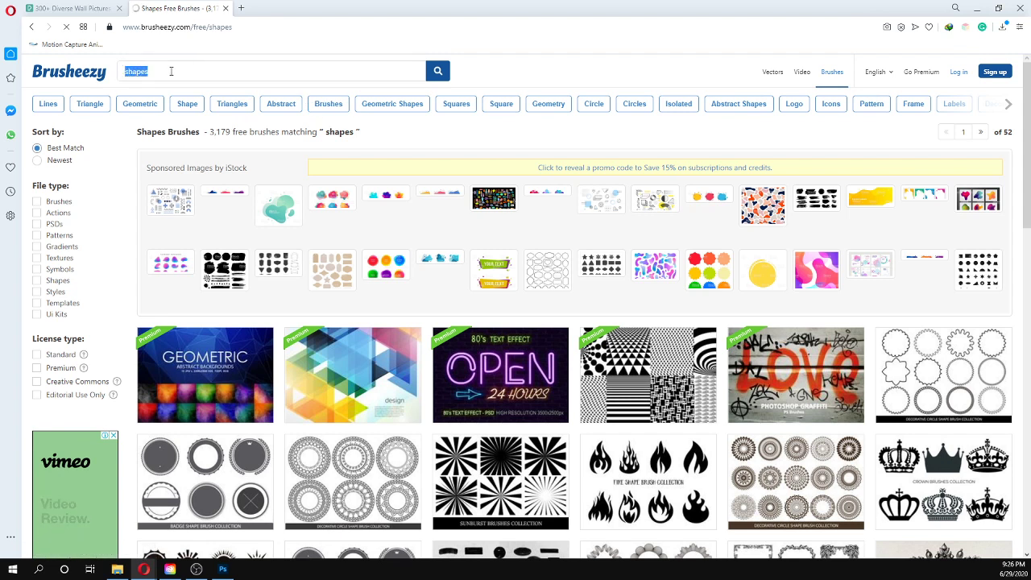
key("BackSpace")
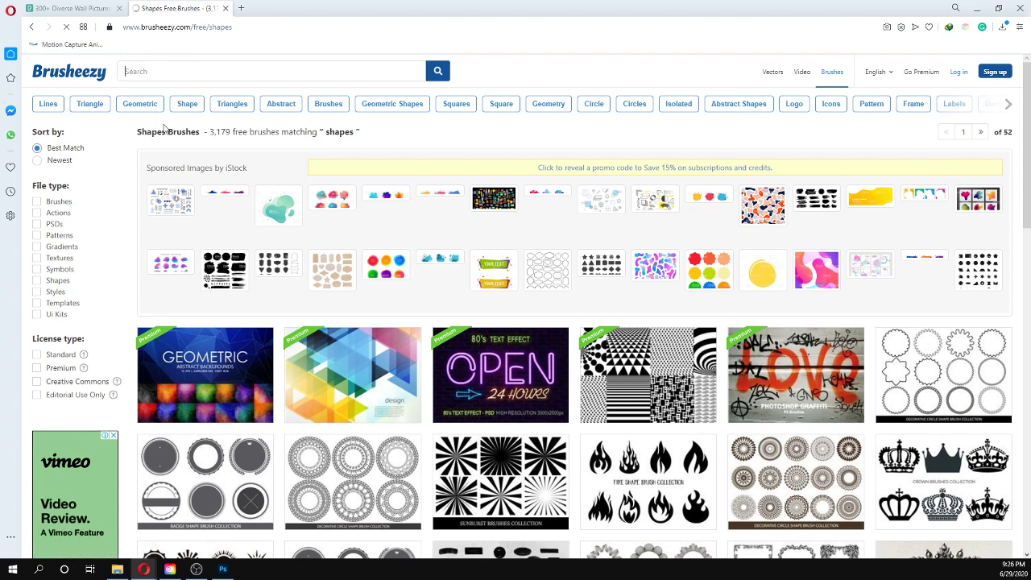
type("patterns")
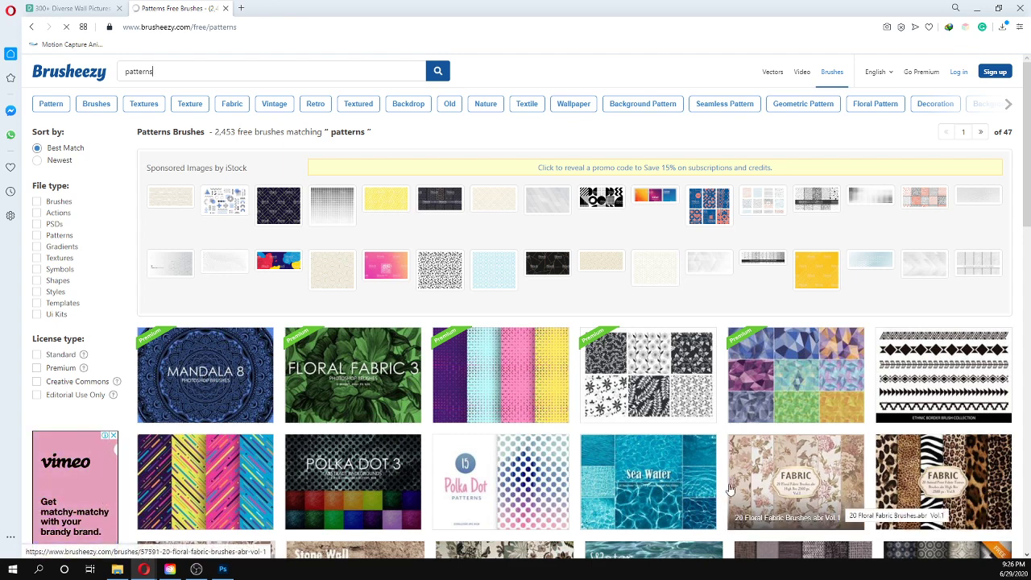
scroll(673, 369, "down", 1)
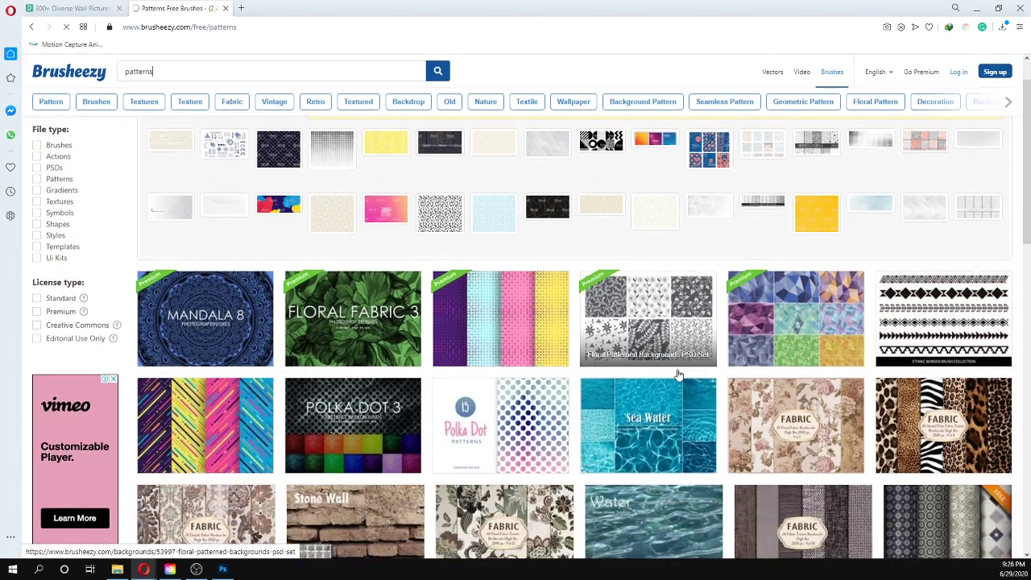
scroll(677, 379, "down", 5)
scroll(677, 388, "down", 3)
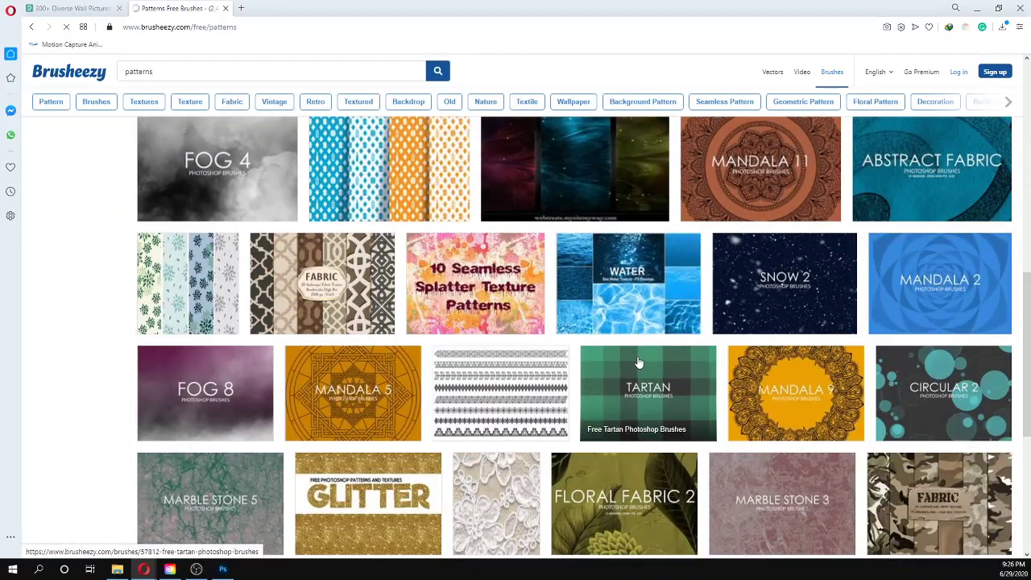
scroll(637, 346, "down", 2)
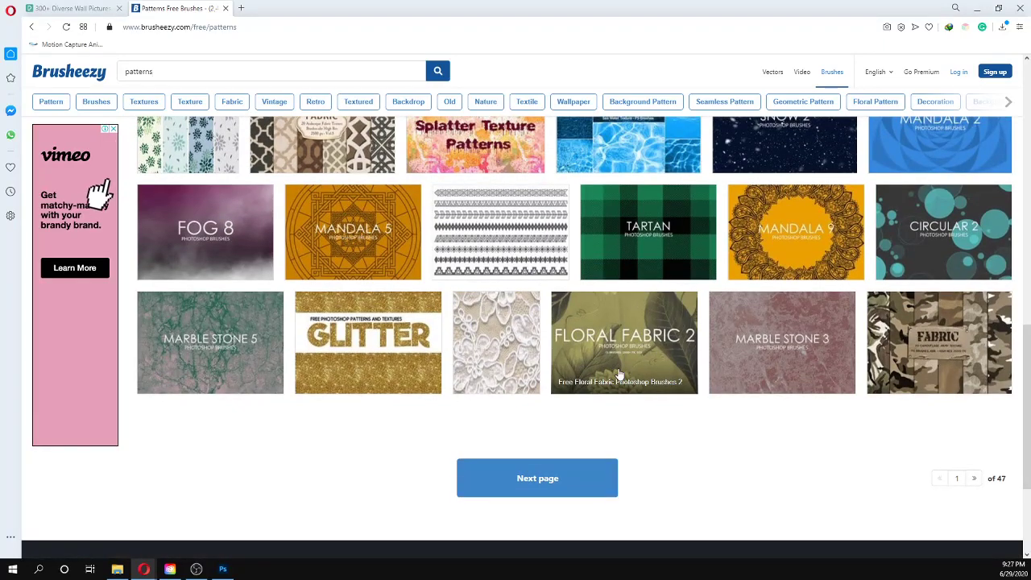
scroll(641, 371, "up", 4)
scroll(646, 375, "up", 5)
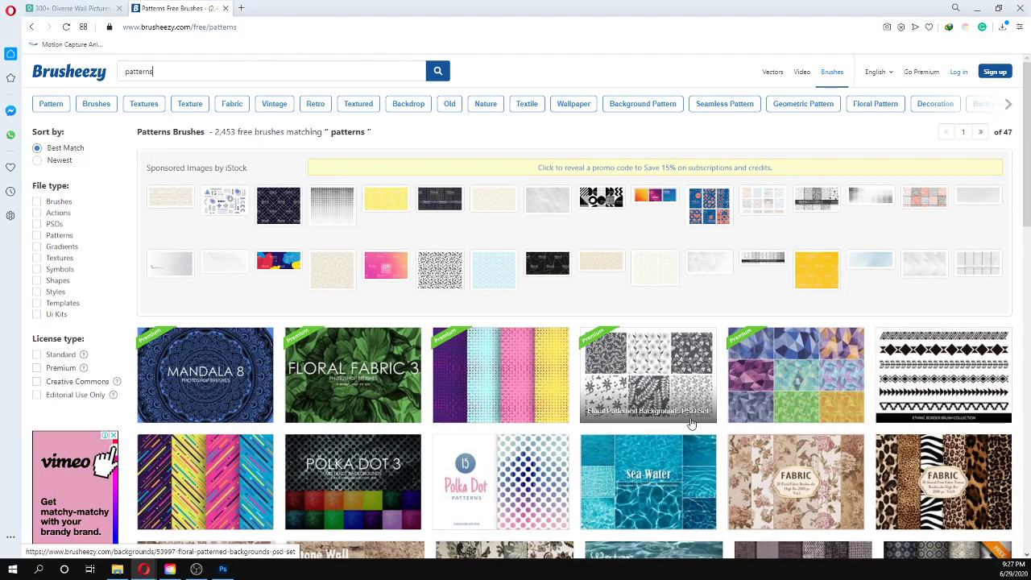
Step: Open the Stone Wall, Fabric Texture, Animal Print Fabric and Mandala 5 brush packs in separate tabs, and advance to the next results page
scroll(687, 419, "down", 3)
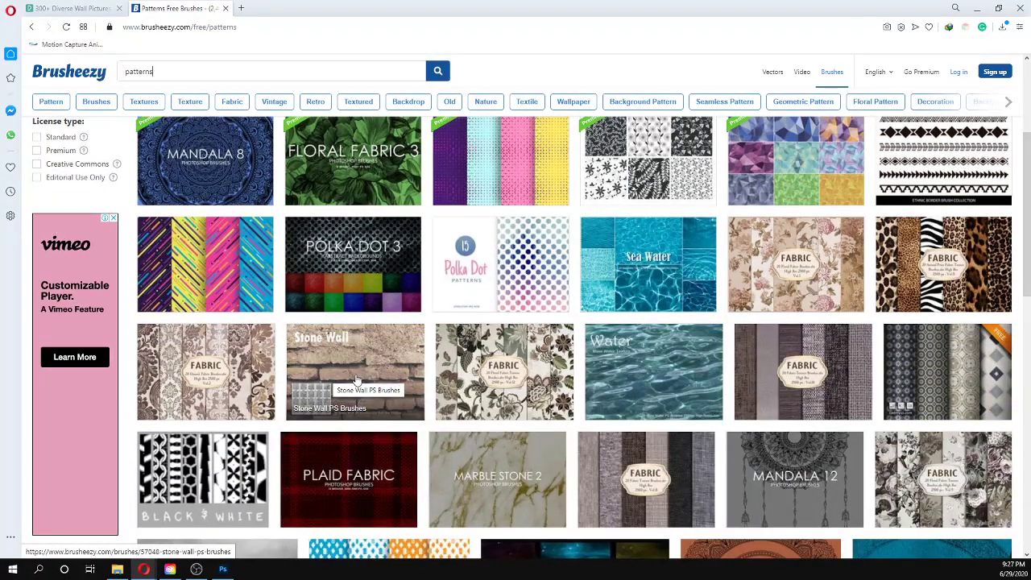
middle_click(328, 380)
middle_click(853, 375)
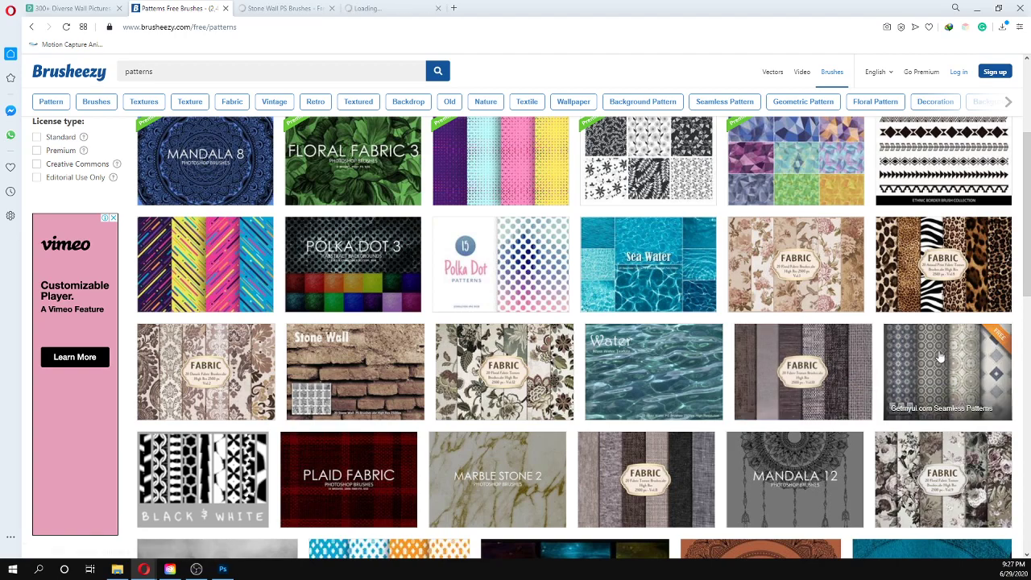
middle_click(925, 309)
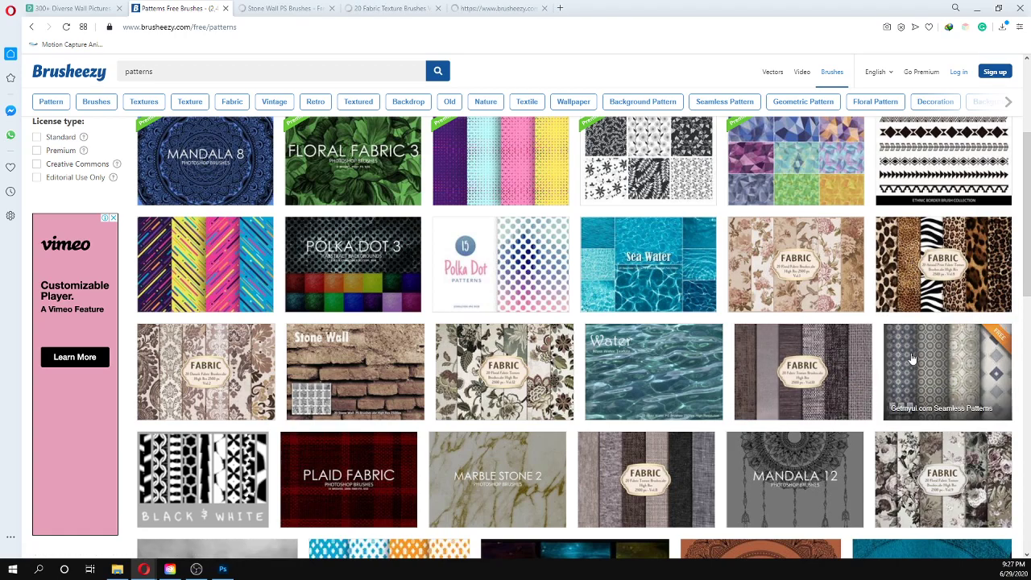
scroll(895, 357, "down", 5)
scroll(867, 372, "down", 3)
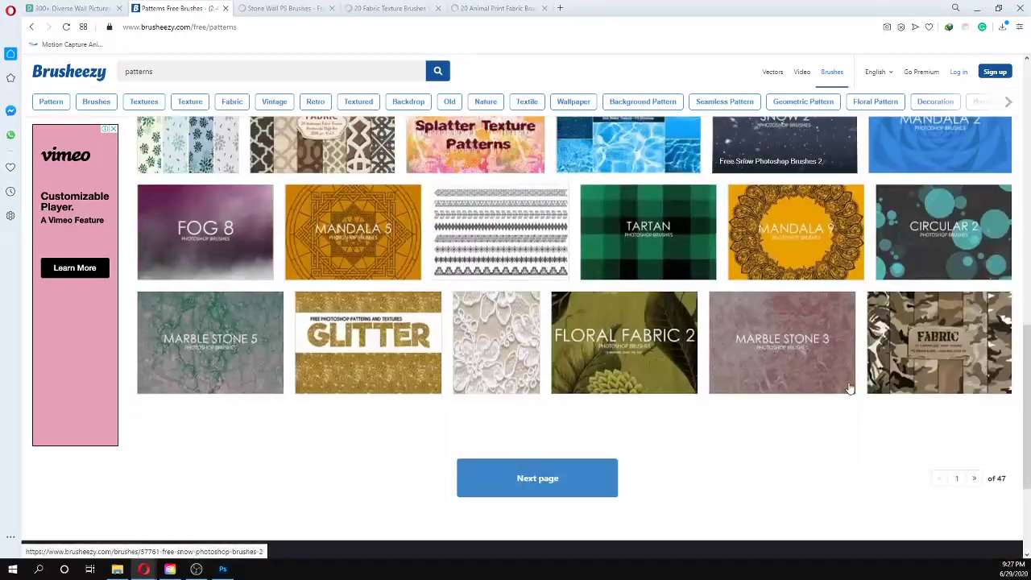
middle_click(379, 251)
left_click(538, 486)
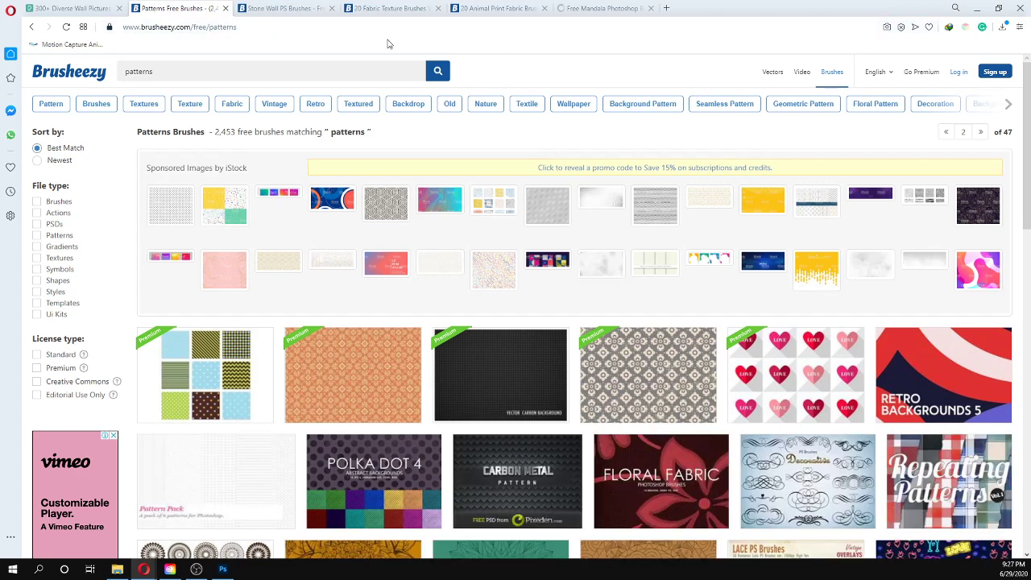
Step: Try to download the Stone Wall PS Brushes archive, 20_Stone_Wall__PS_Brushes_abr.zip
left_click(261, 10)
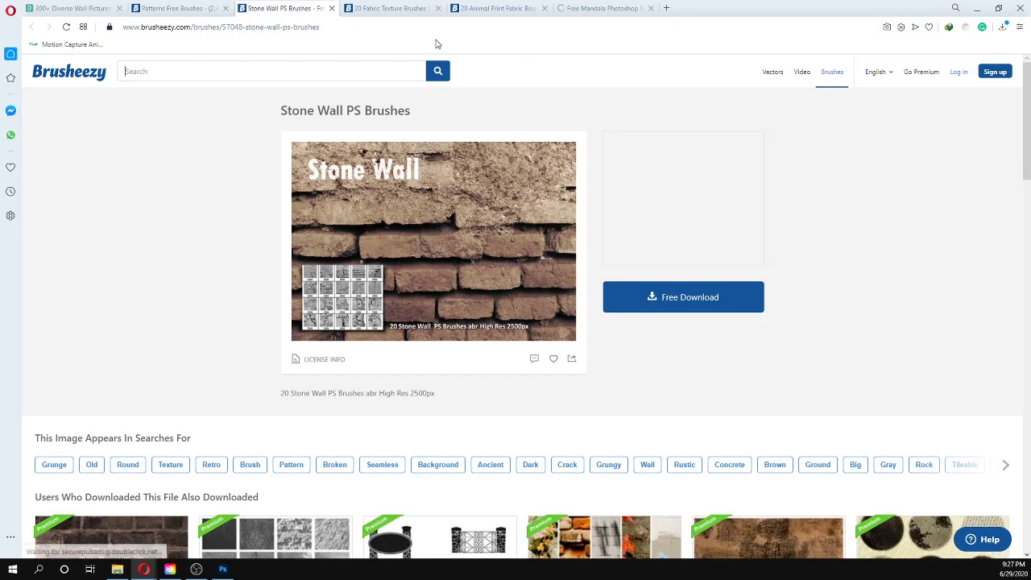
left_click(686, 303)
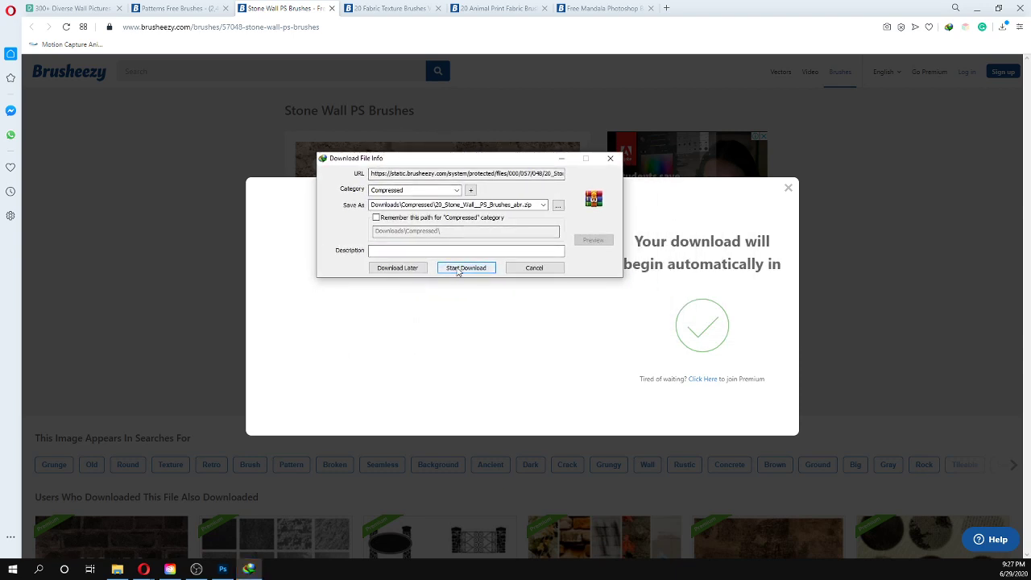
left_click(456, 270)
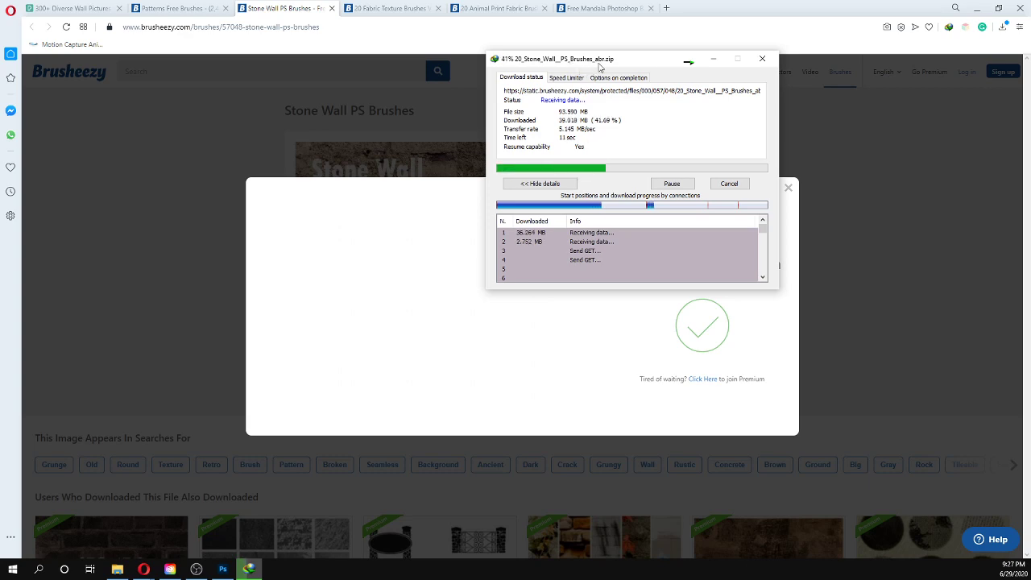
left_click(730, 183)
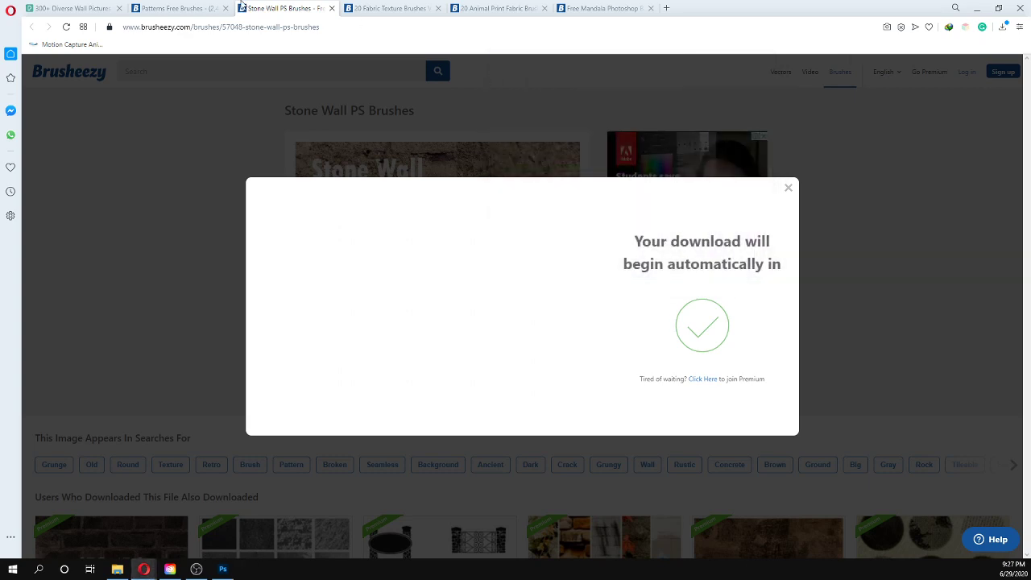
Step: Close the four brush pack tabs and return to the patterns search results
left_click(332, 9)
left_click(332, 9)
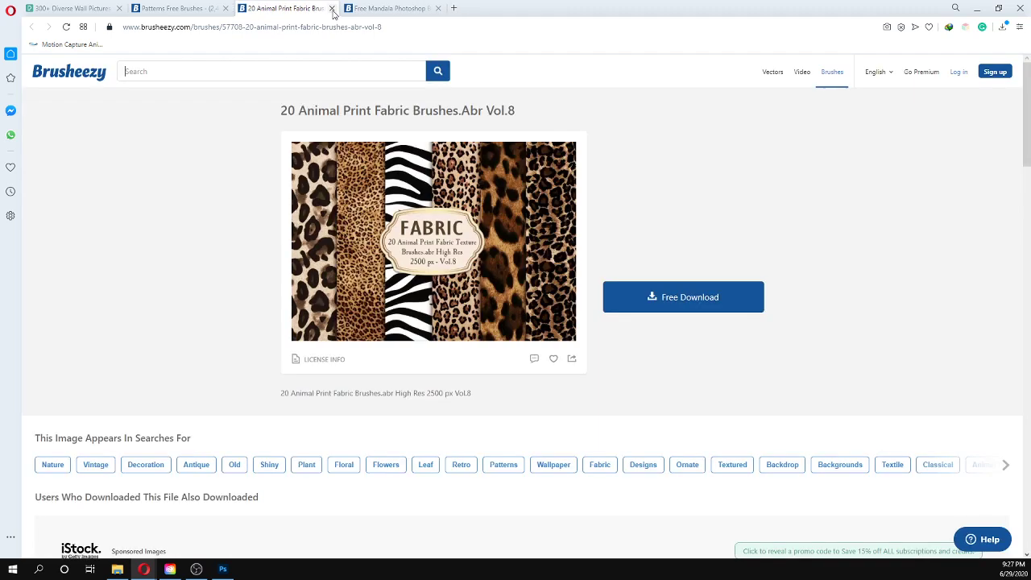
left_click(332, 9)
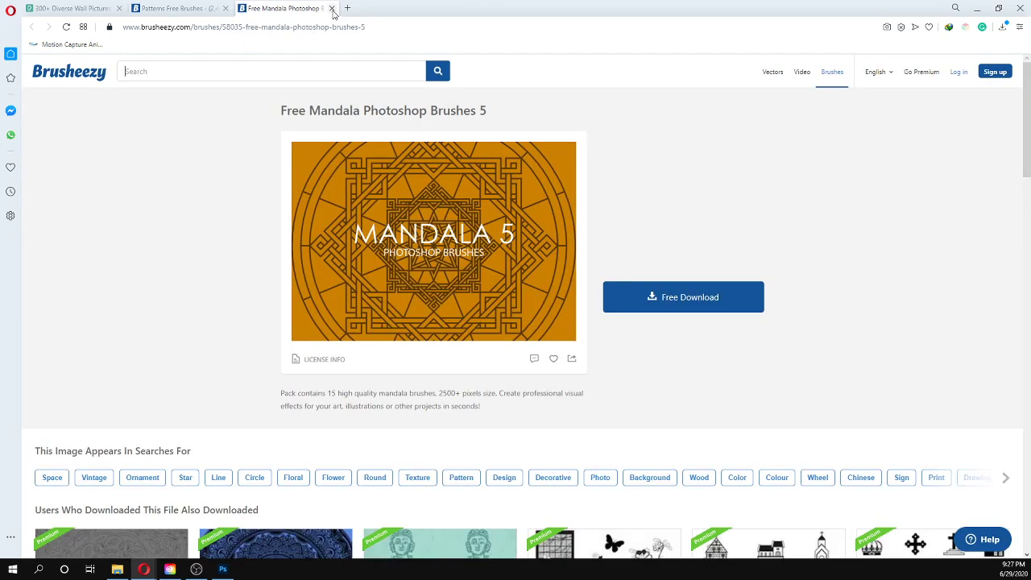
left_click(332, 9)
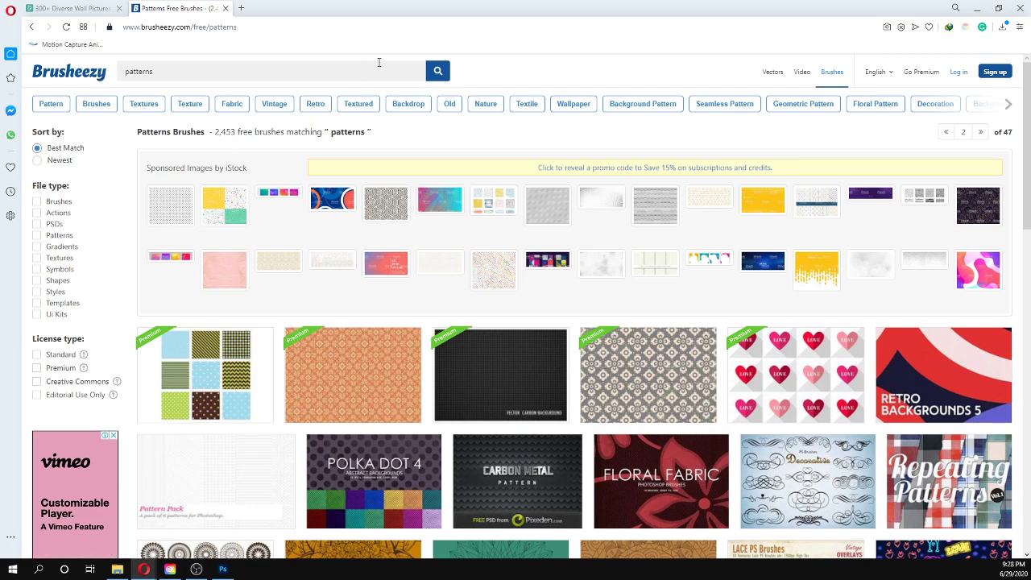
Step: Filter the results to the Patterns file type and open the Getmyui.com Seamless Patterns pack in its own tab
left_click(50, 240)
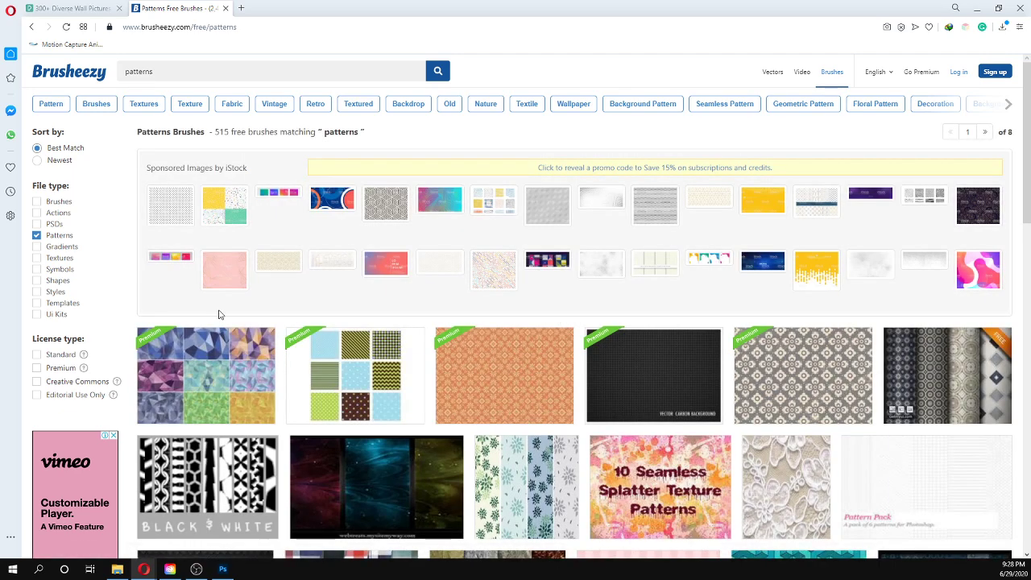
scroll(830, 411, "down", 1)
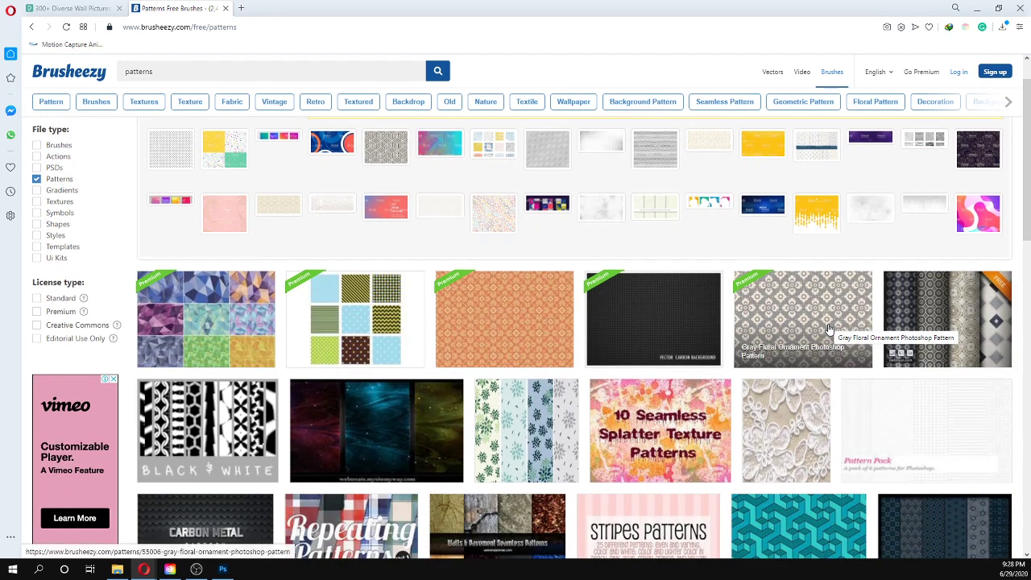
middle_click(913, 328)
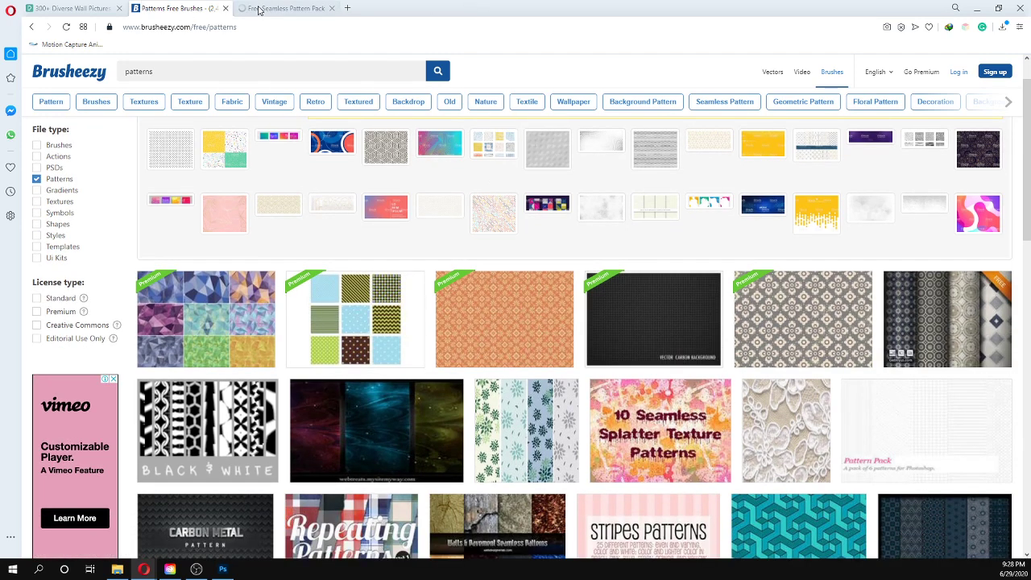
left_click(261, 8)
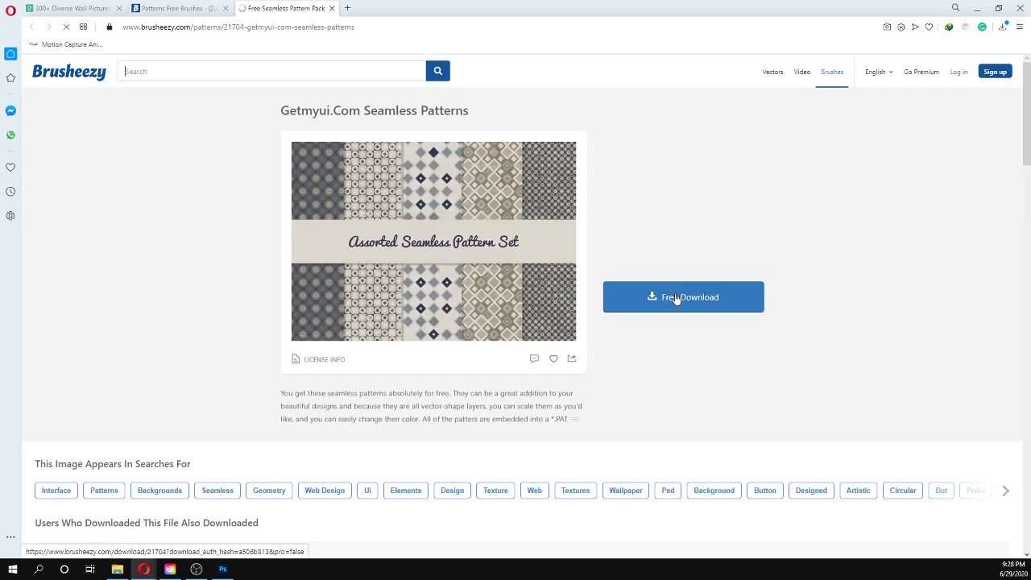
Step: Download the free seamless pattern pack as GMUI_GSP20.zip and open its containing folder
left_click(678, 297)
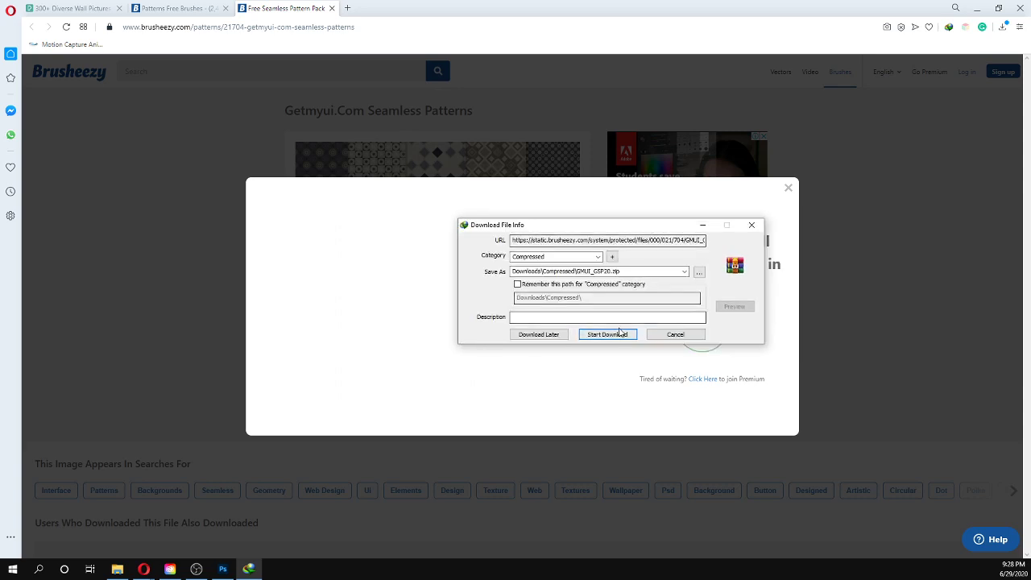
left_click(622, 335)
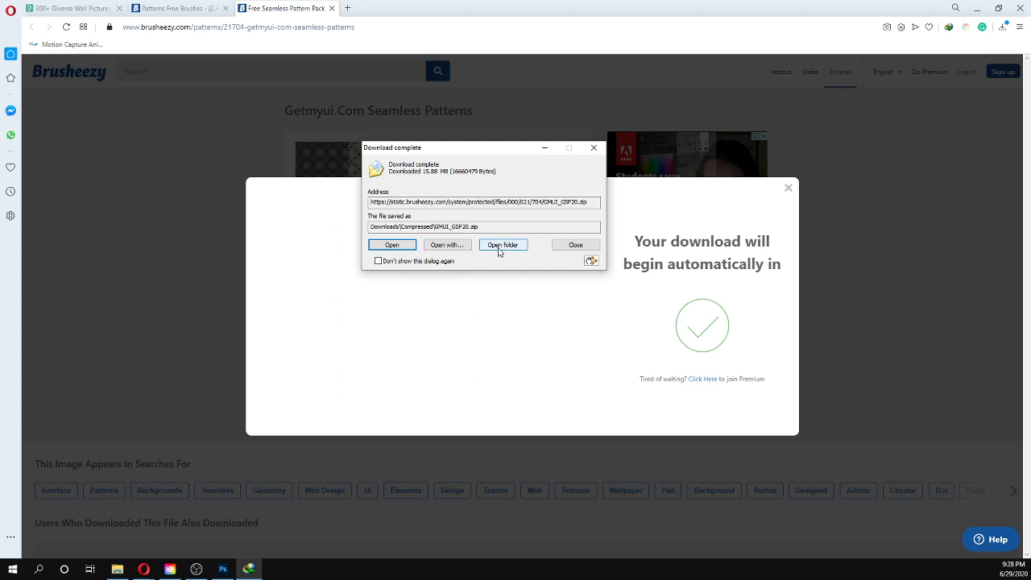
left_click(498, 248)
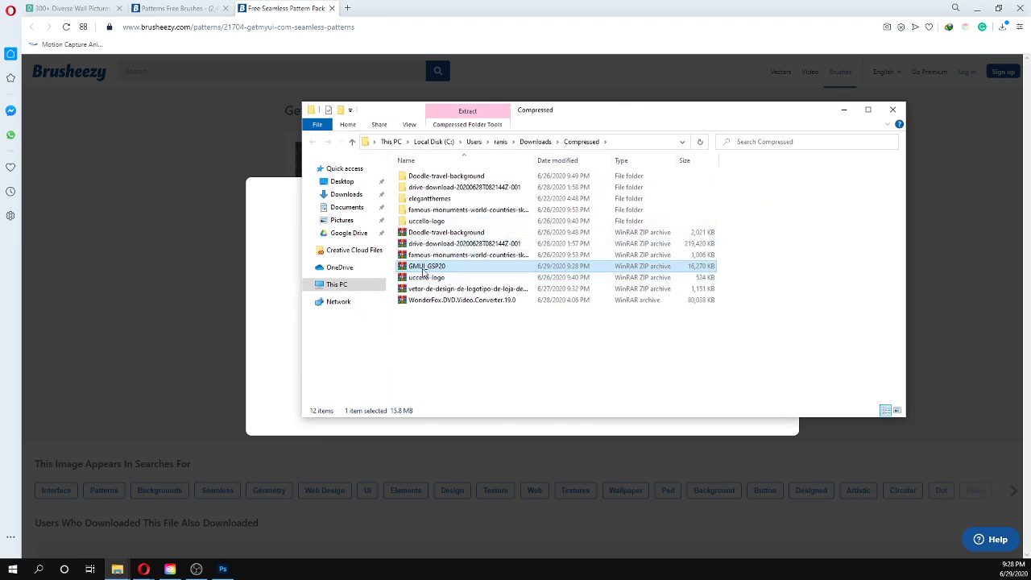
Step: Extract the GMUI_GSP20 archive into its own folder and open the PAT folder inside its IMAGES folder
right_click(423, 267)
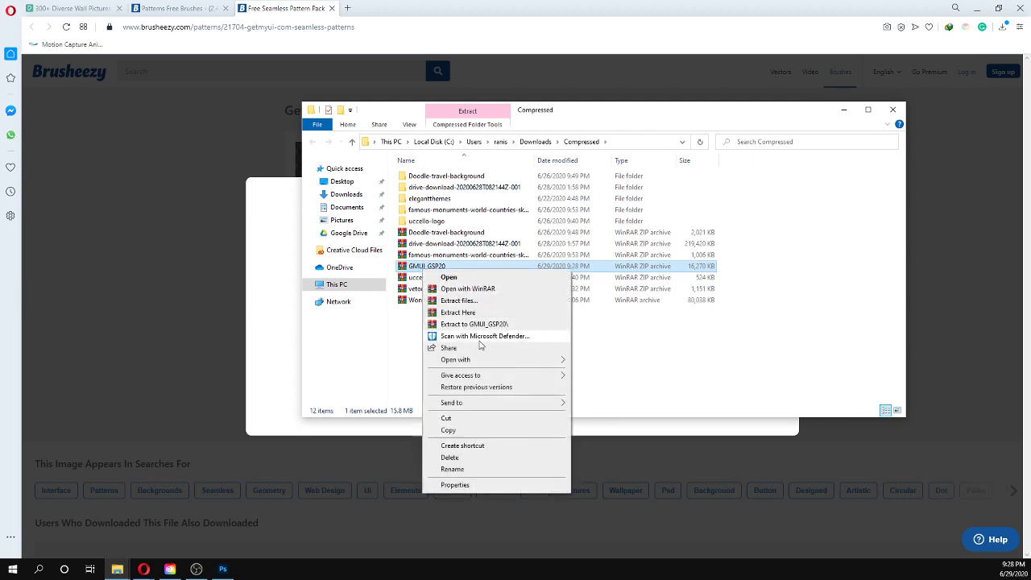
left_click(473, 325)
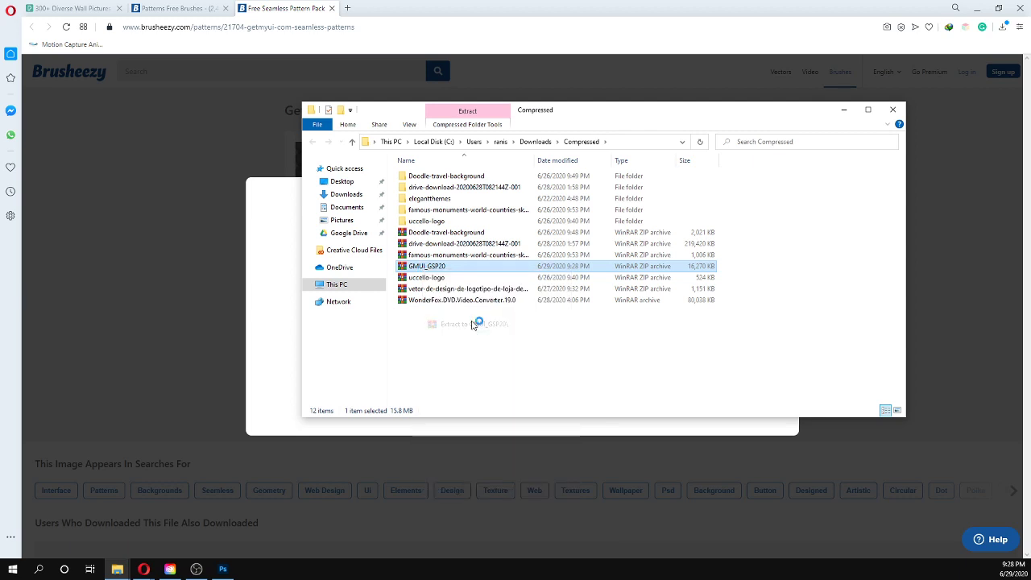
double_click(438, 224)
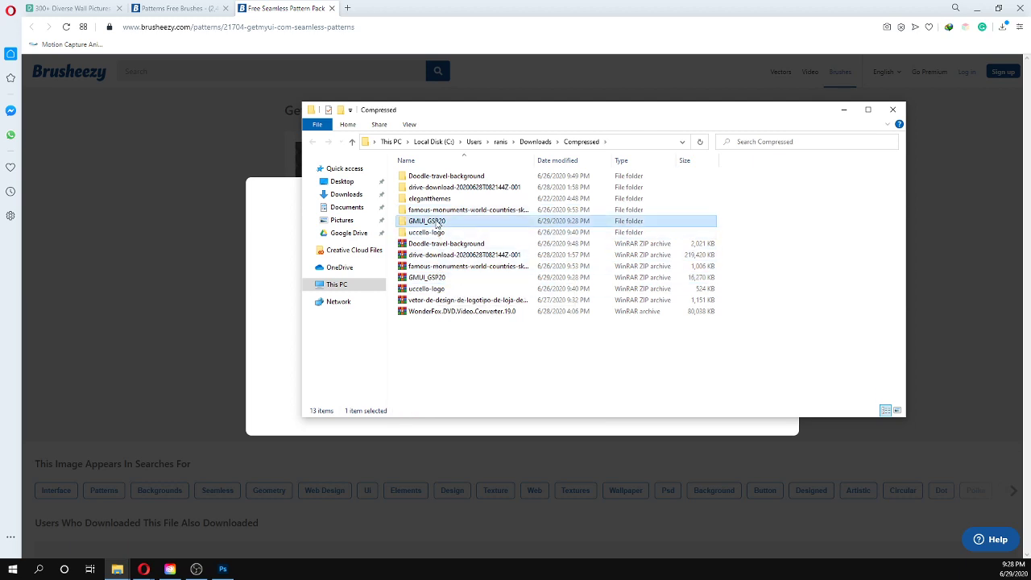
left_click(446, 179)
double_click(446, 179)
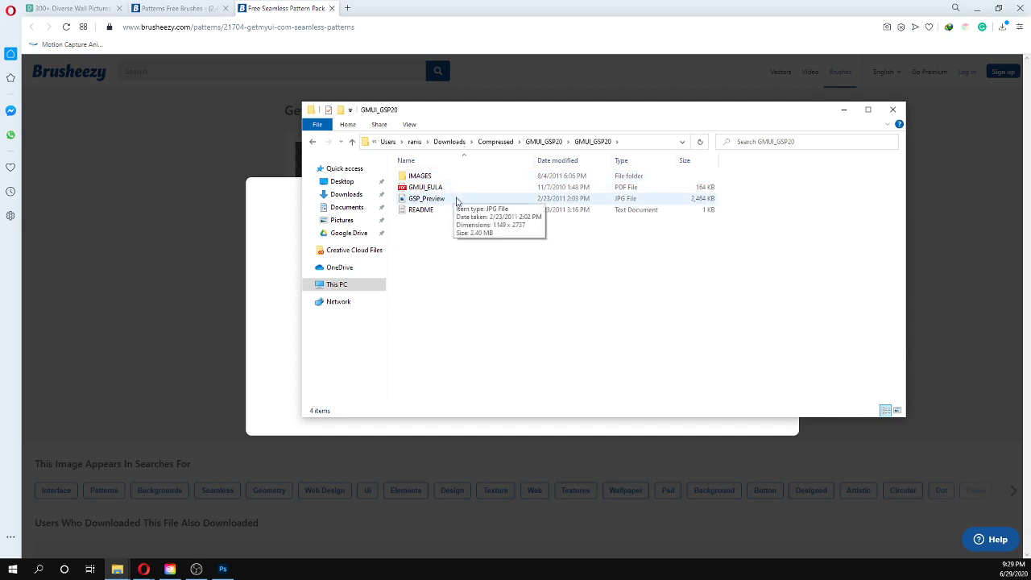
double_click(453, 179)
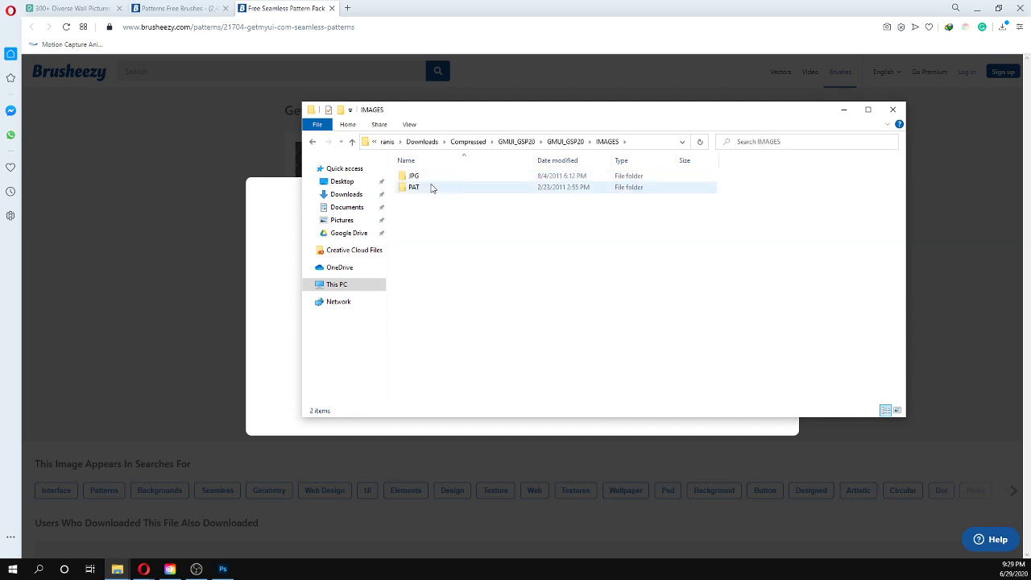
double_click(430, 190)
Step: Copy the GMUI_Geometry_Seamless_Patterns PAT file
left_click(425, 178)
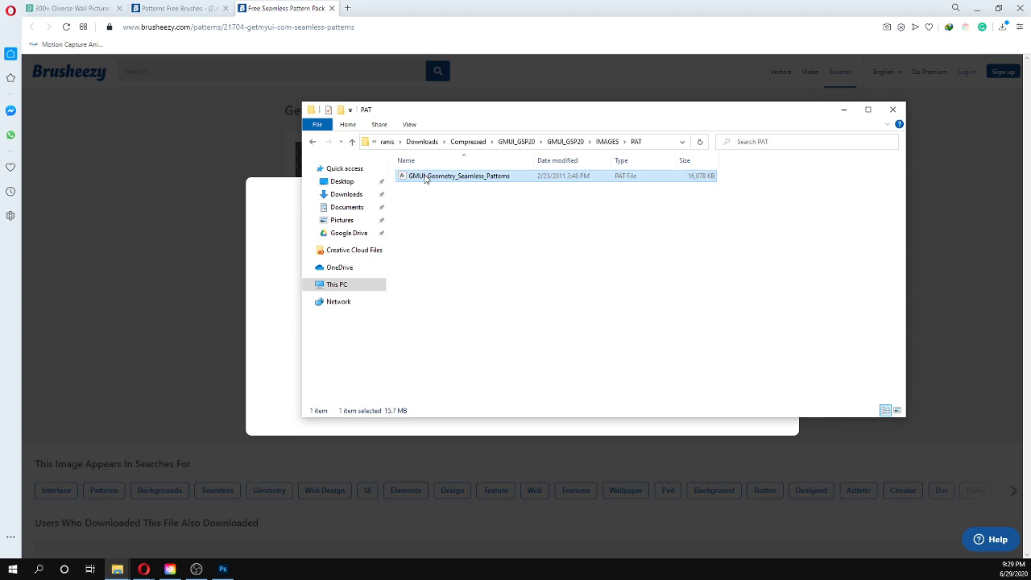
right_click(474, 229)
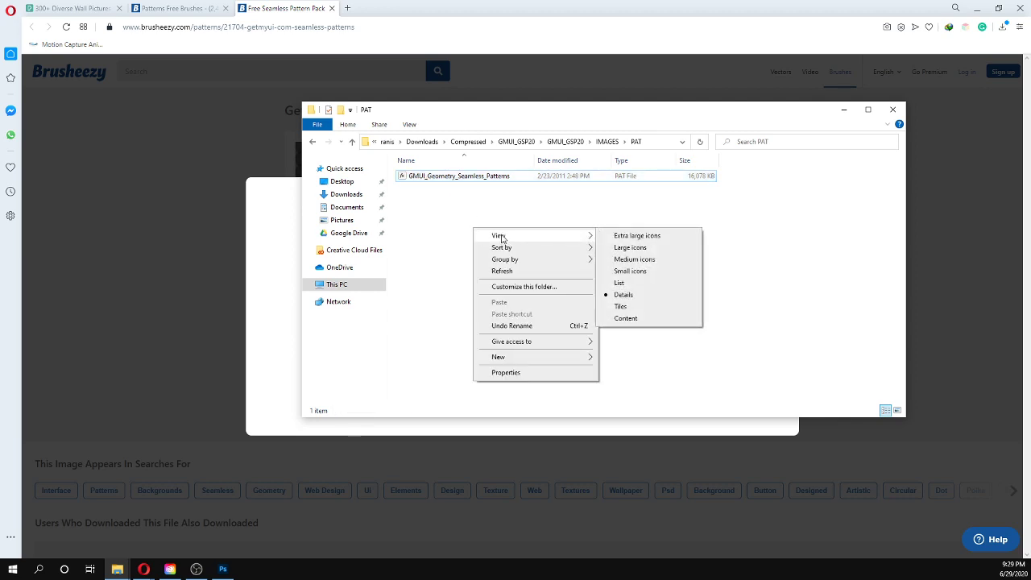
left_click(439, 175)
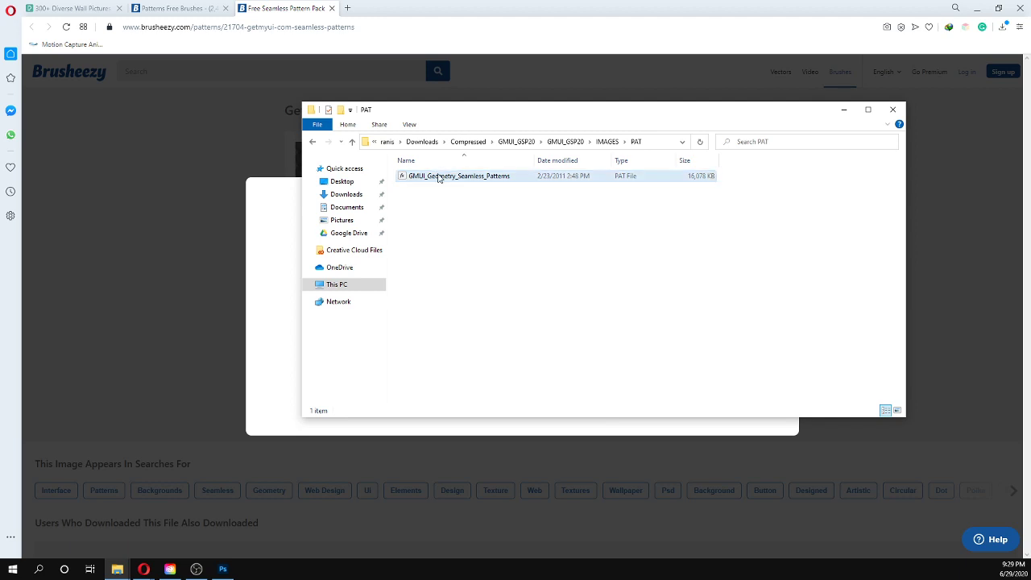
right_click(439, 178)
left_click(493, 337)
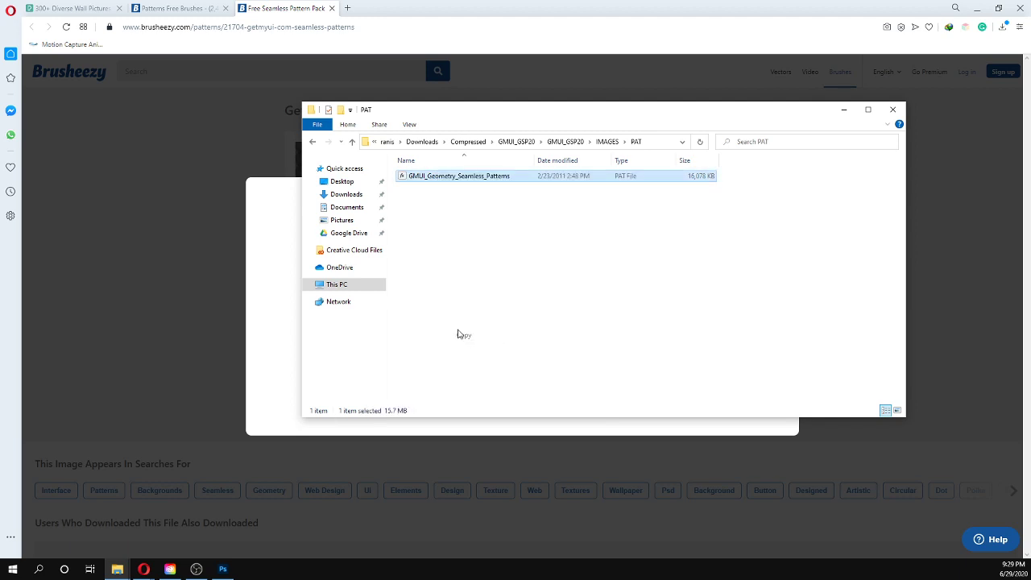
Step: Open the Patterns presets folder at C:\Program Files\Adobe\Adobe Photoshop 2020\Presets\Patterns
left_click(326, 288)
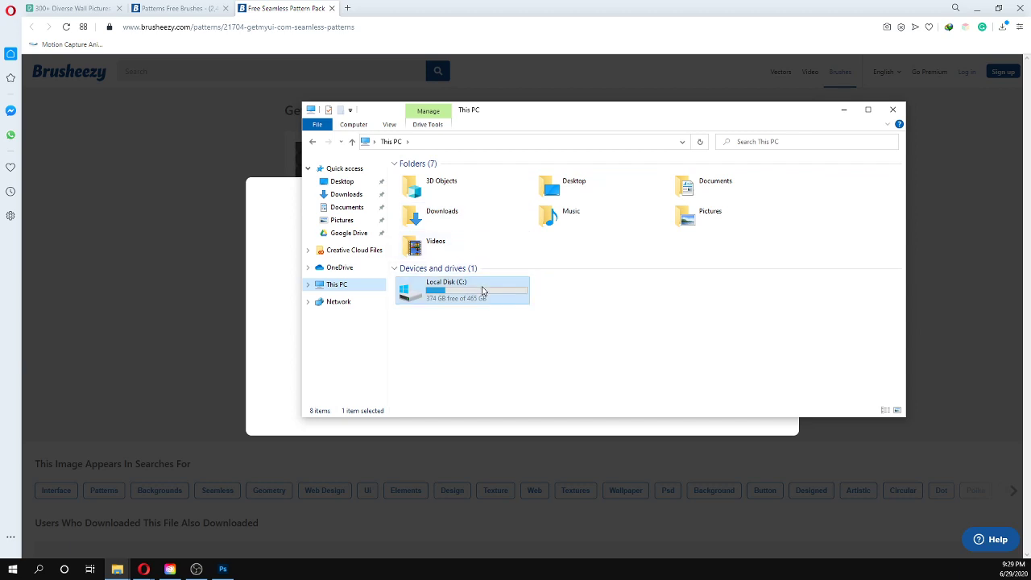
double_click(481, 293)
double_click(427, 188)
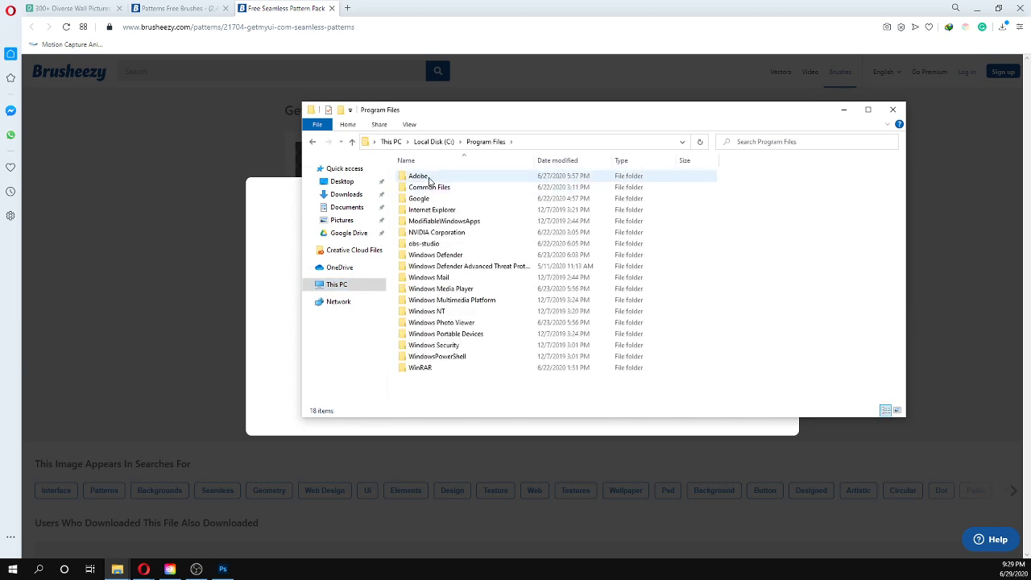
double_click(430, 181)
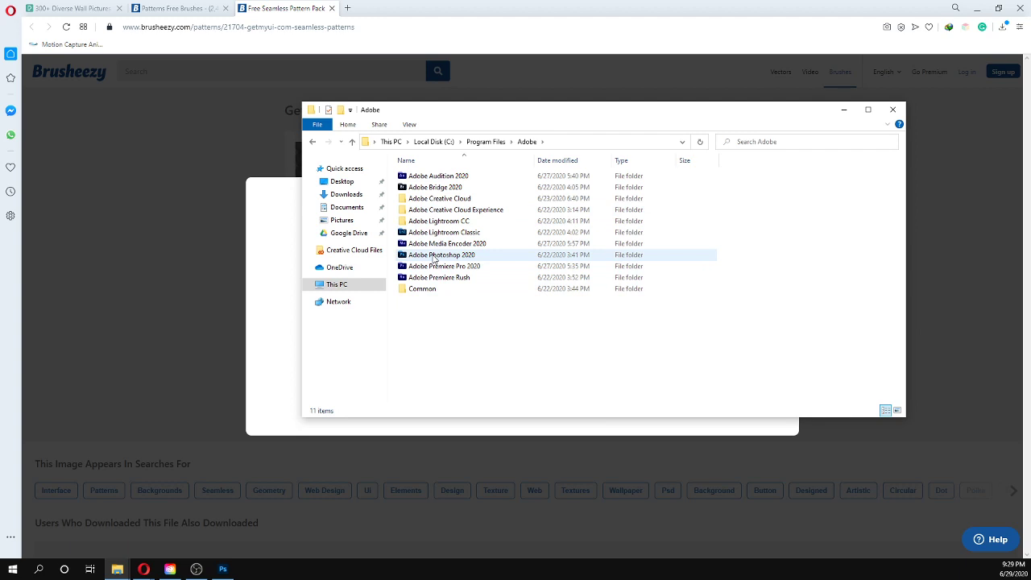
double_click(435, 256)
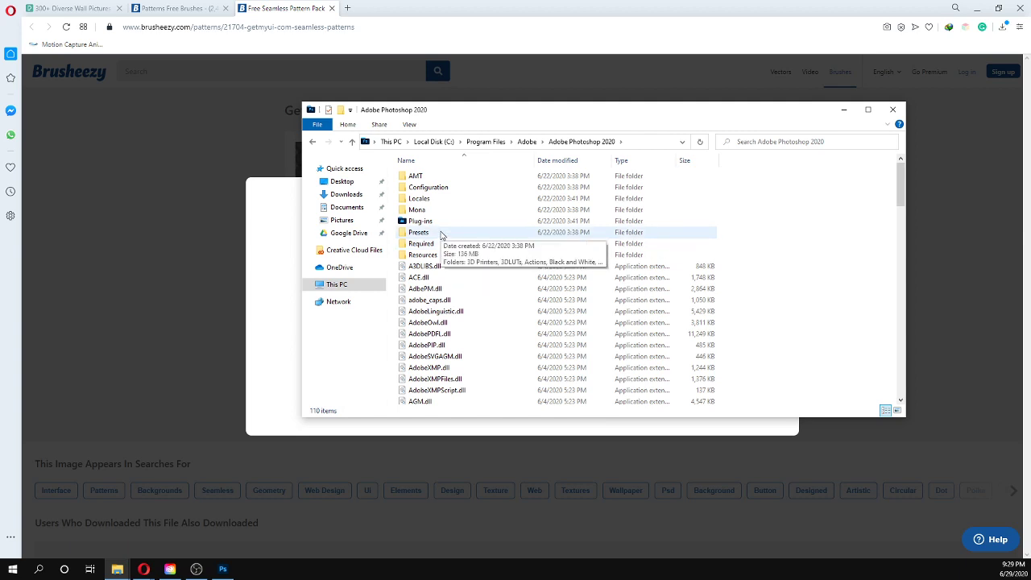
double_click(440, 234)
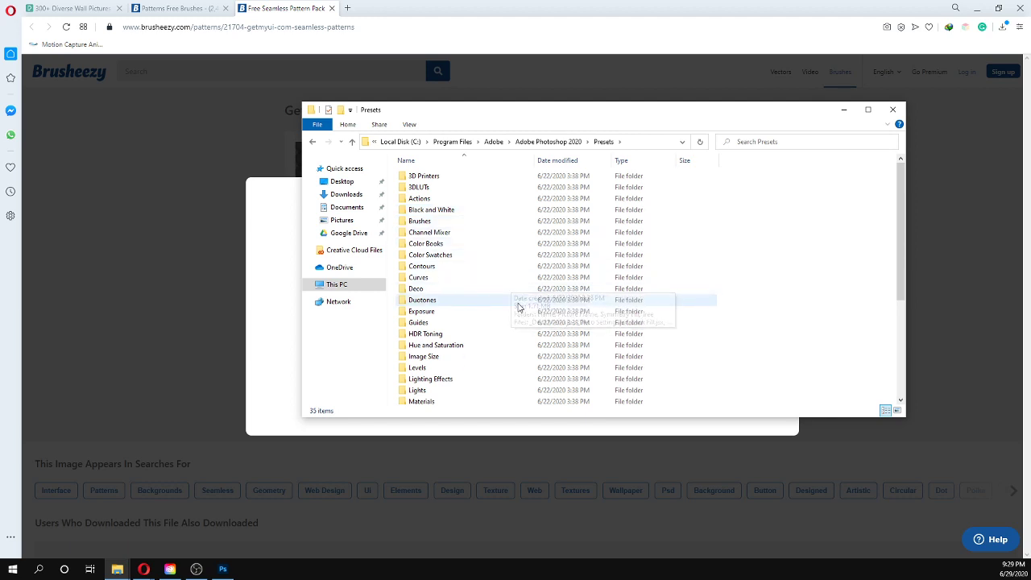
scroll(514, 300, "down", 2)
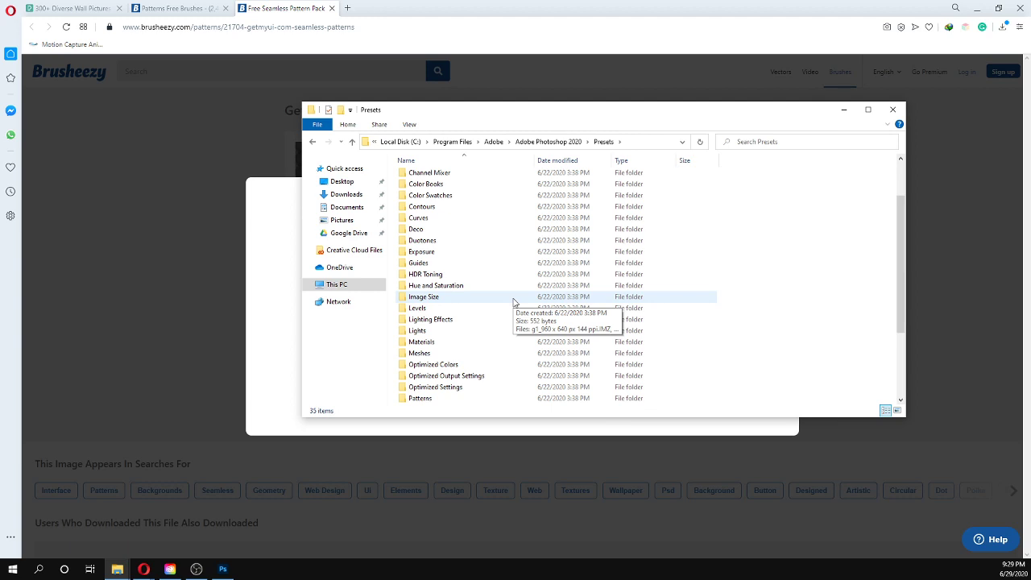
scroll(484, 330, "down", 1)
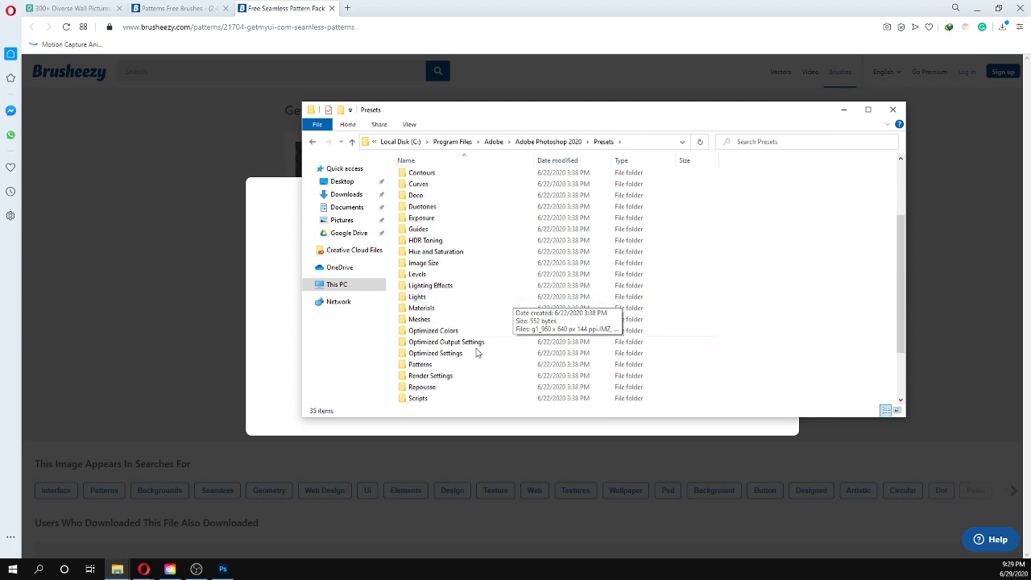
double_click(429, 367)
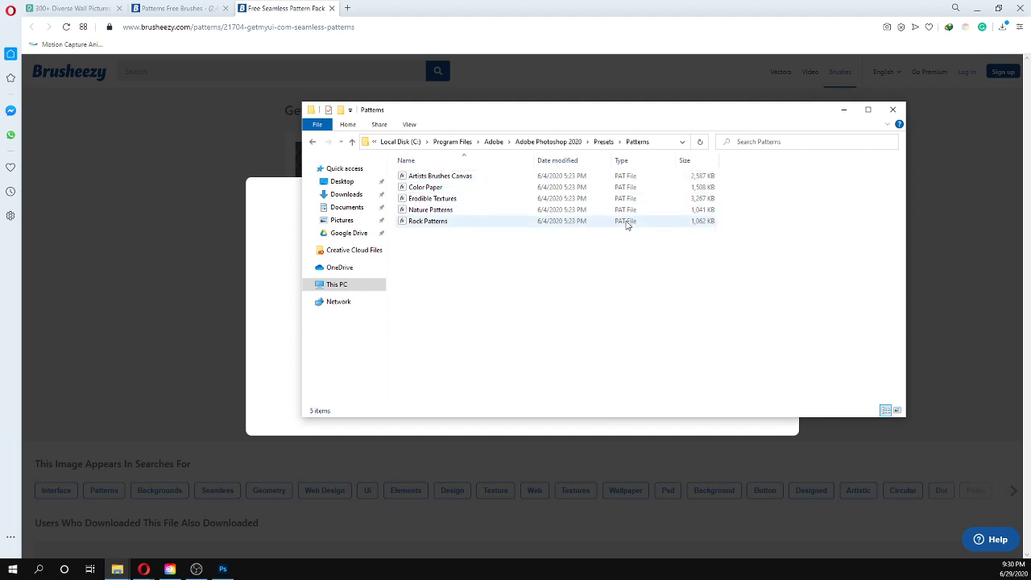
Step: Paste the copied pattern file into the Patterns folder, close the folder window and return to Photoshop
right_click(481, 250)
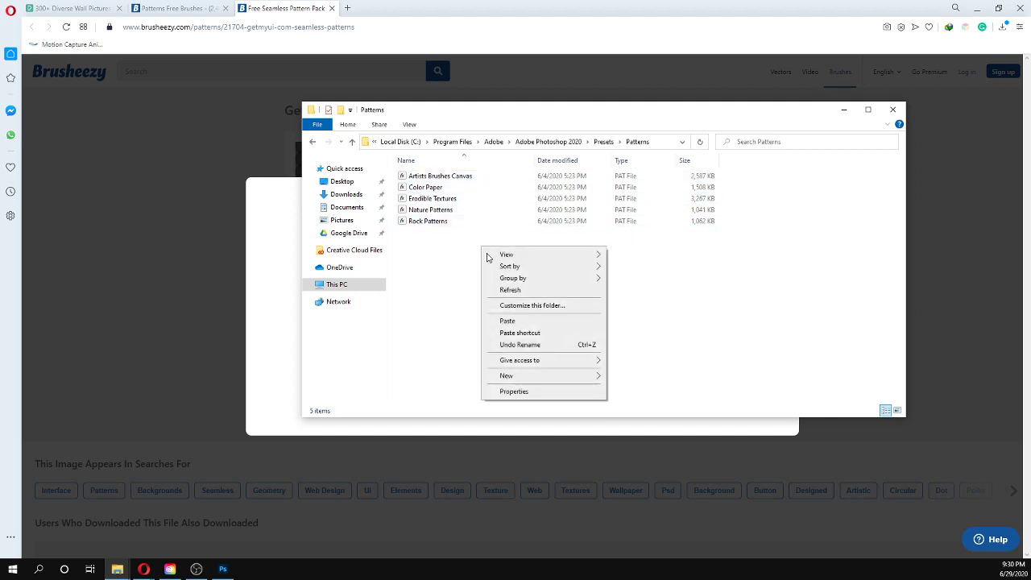
left_click(517, 322)
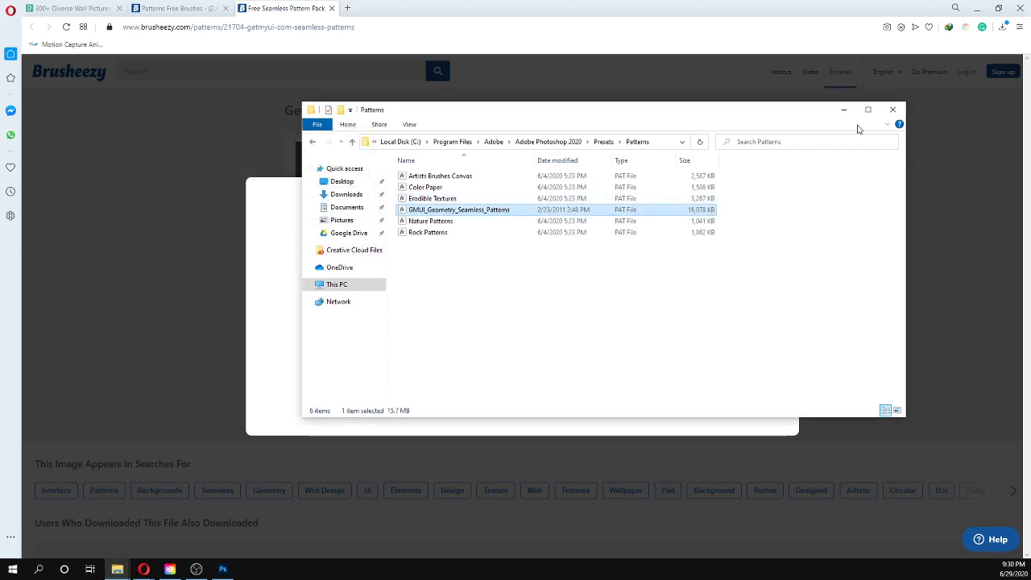
left_click(892, 111)
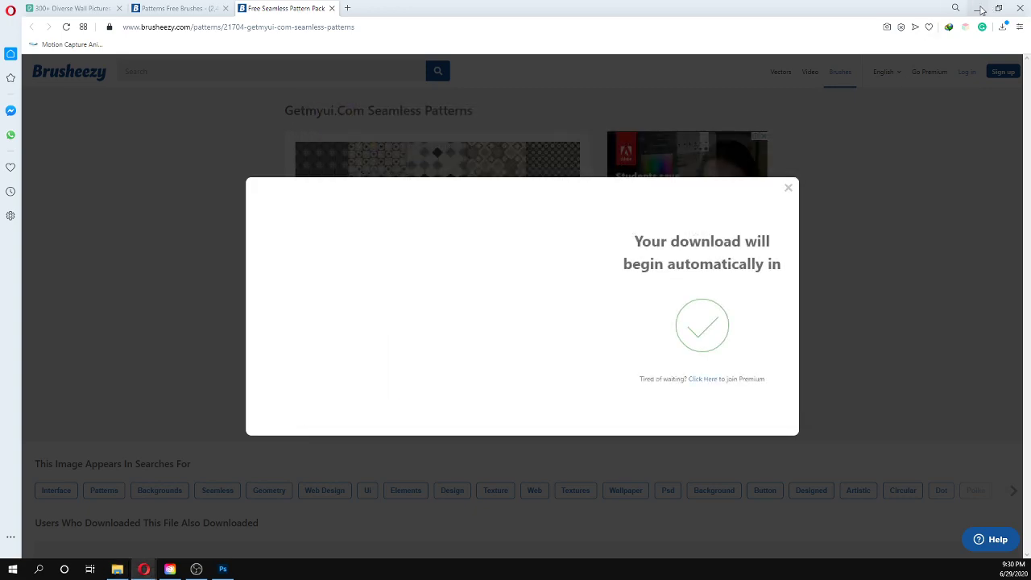
left_click(974, 8)
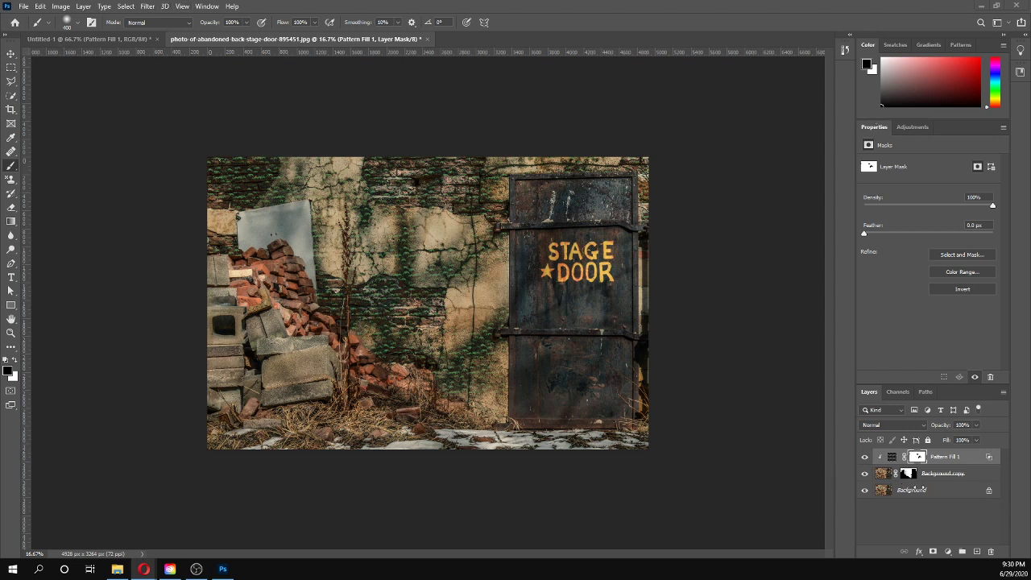
Step: Try to import the added patterns from the pattern picker of a new Pattern fill layer, and cancel the import and the layer
left_click(948, 552)
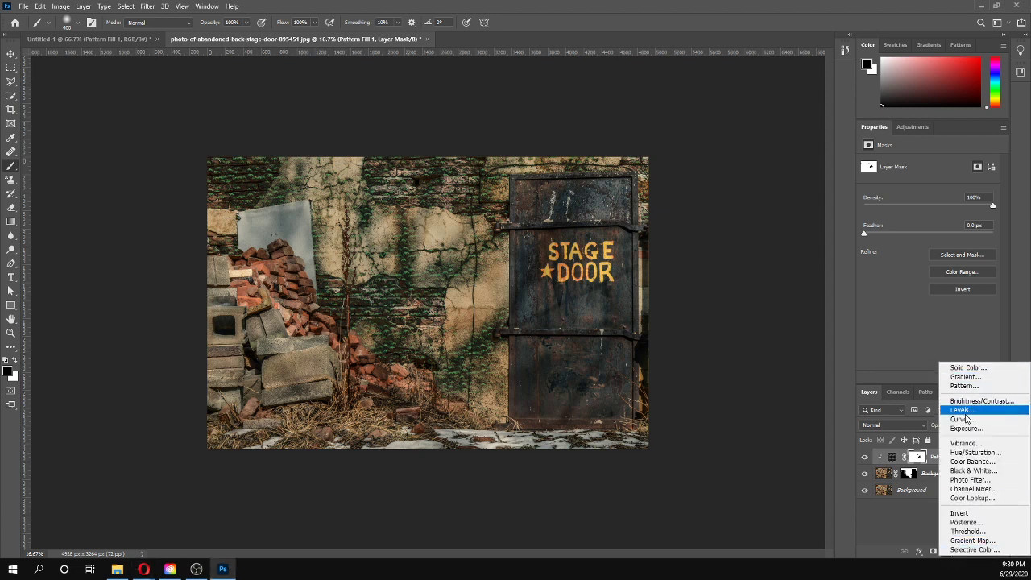
left_click(969, 387)
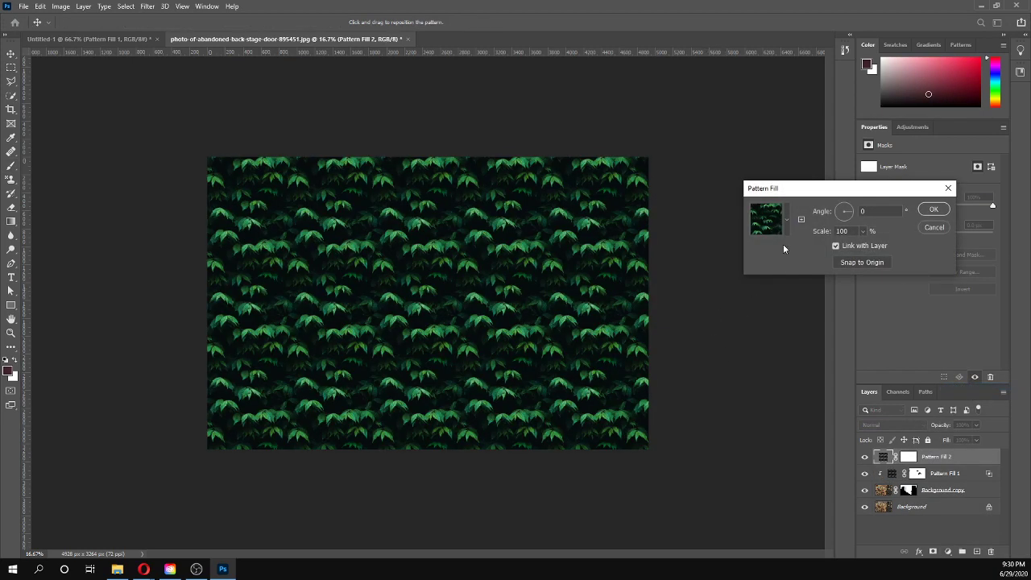
left_click(787, 220)
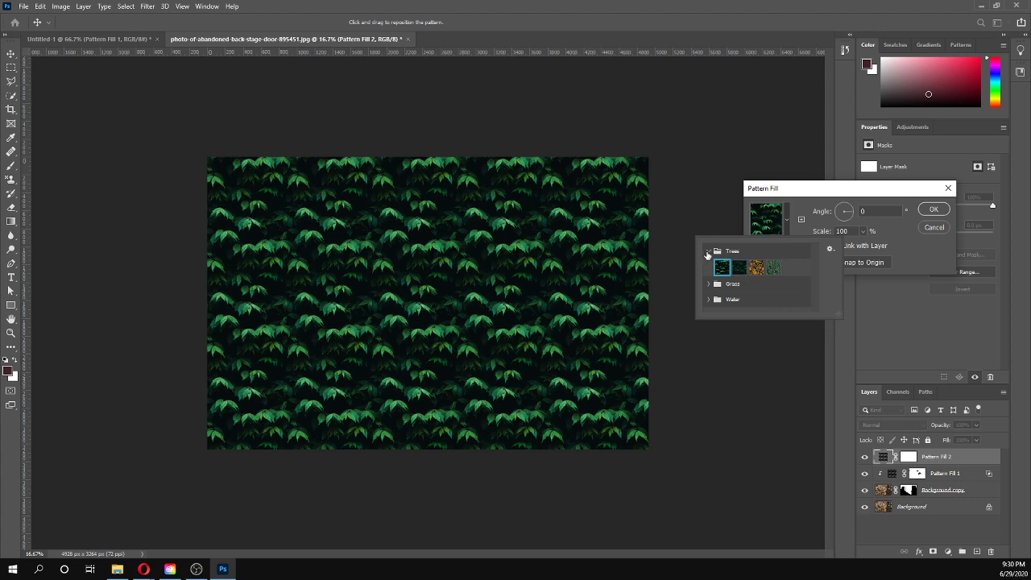
left_click(708, 254)
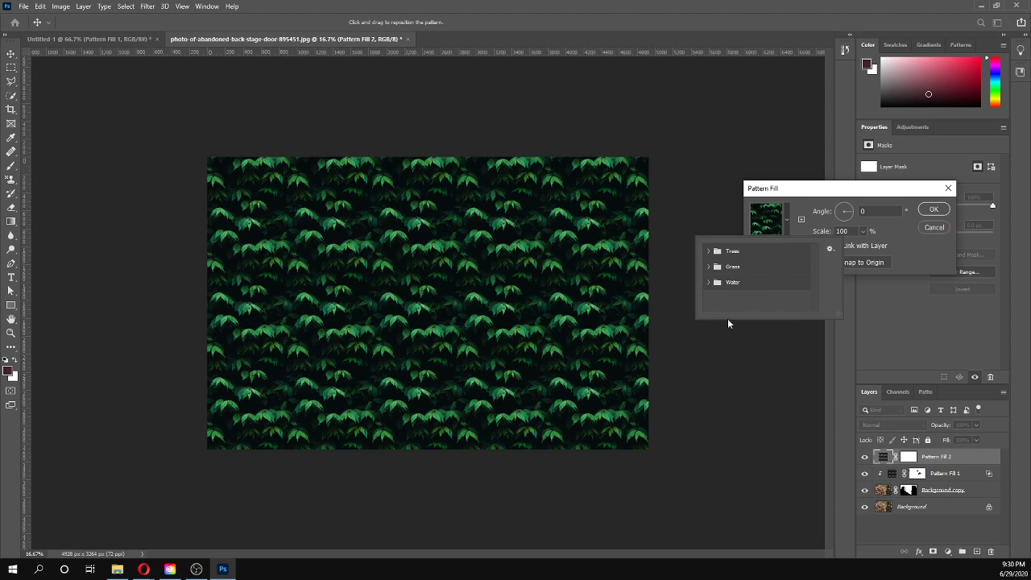
left_click(831, 250)
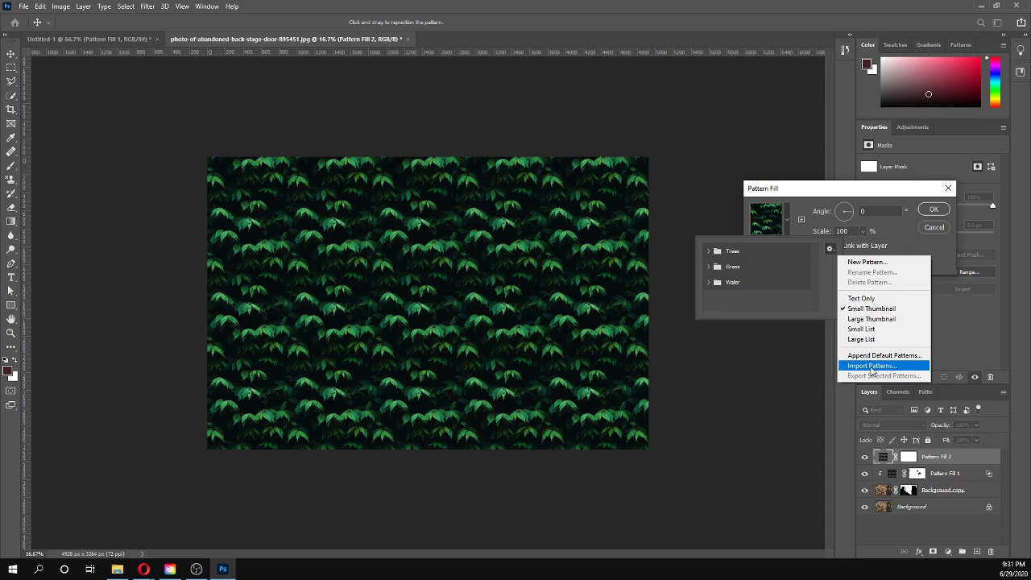
left_click(872, 367)
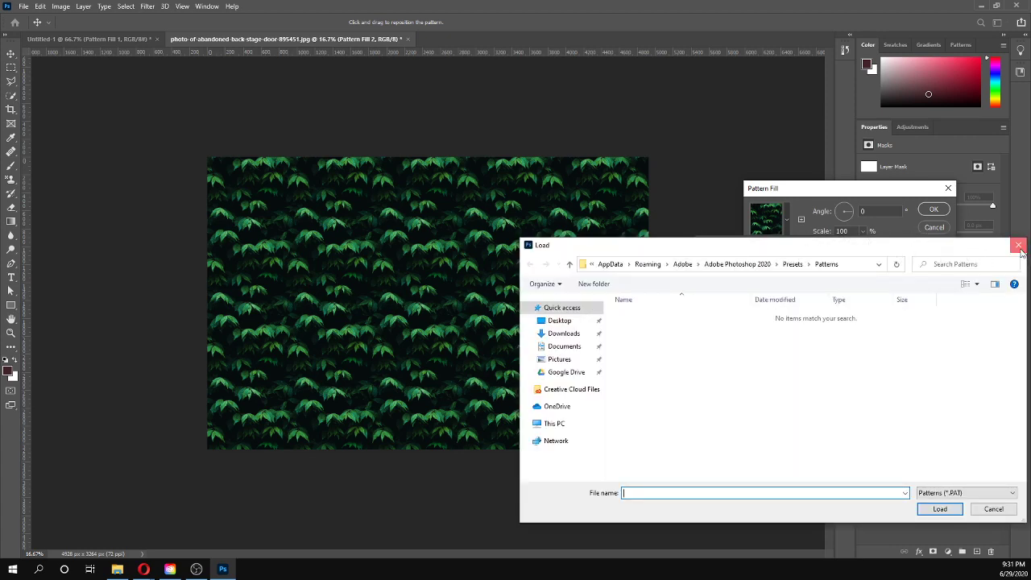
left_click(1019, 245)
left_click(729, 208)
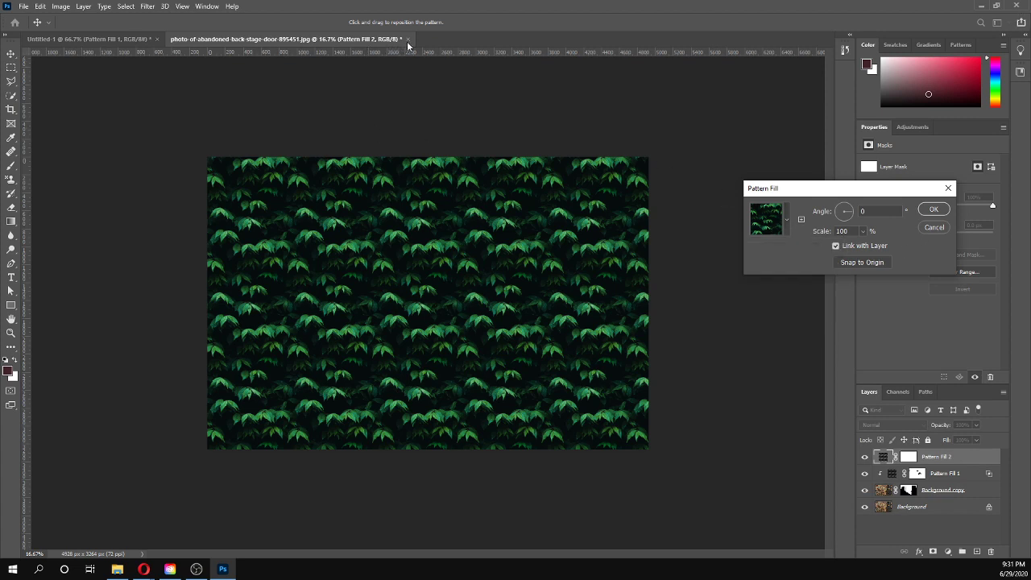
key("Escape")
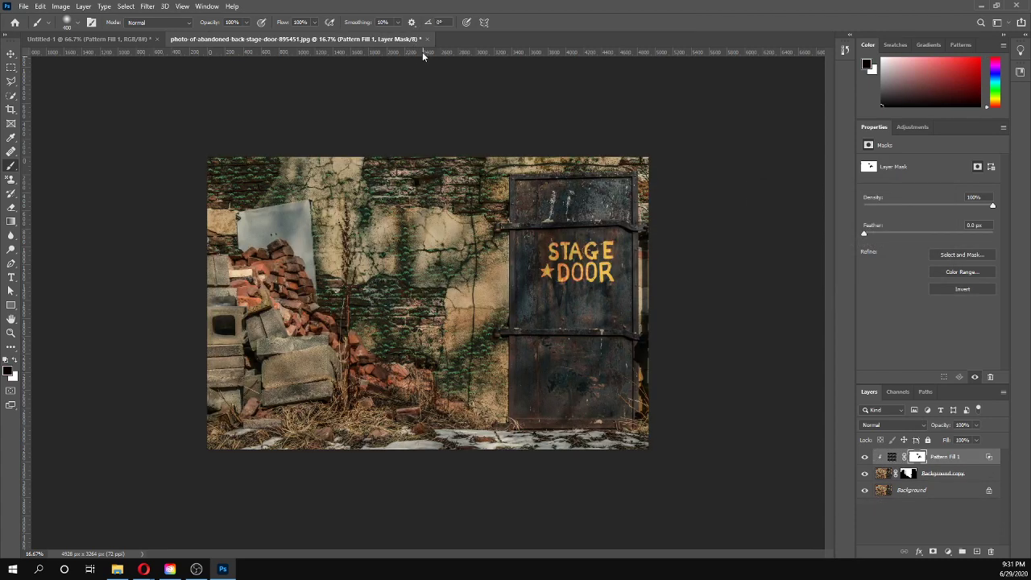
Step: Close the abandoned stage door photo and the Untitled-1 document without saving either one
left_click(427, 40)
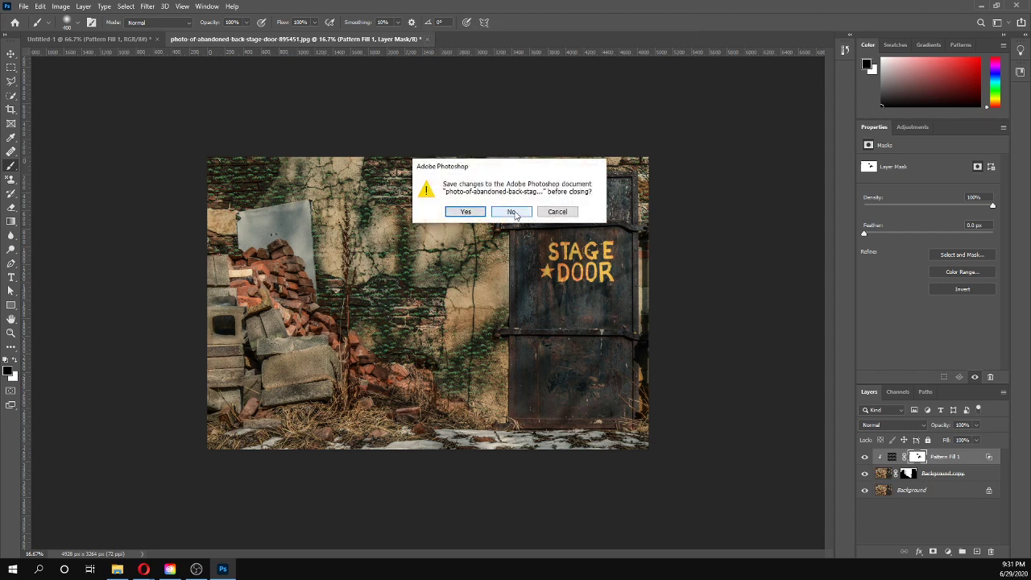
left_click(512, 212)
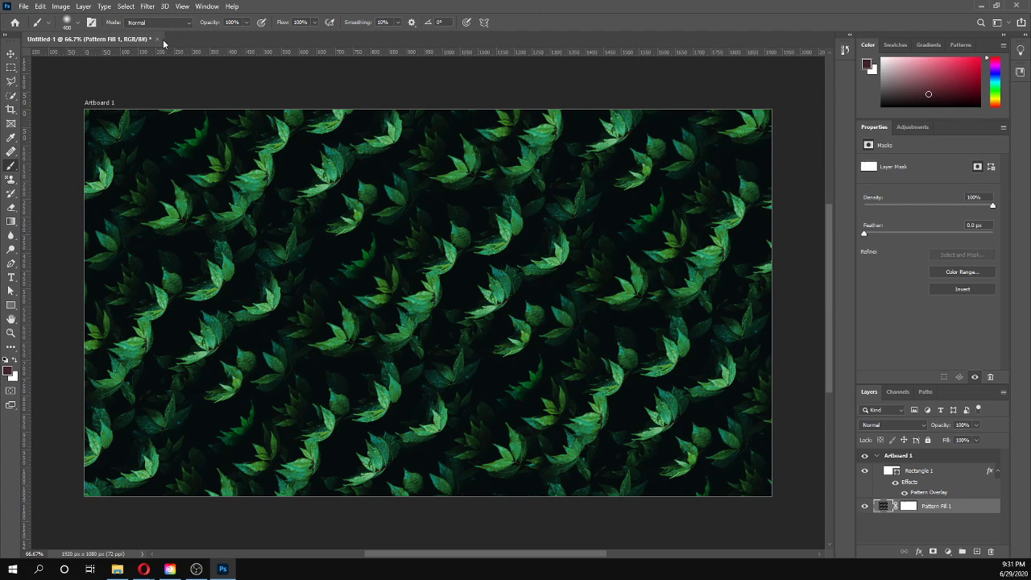
left_click(159, 40)
left_click(524, 212)
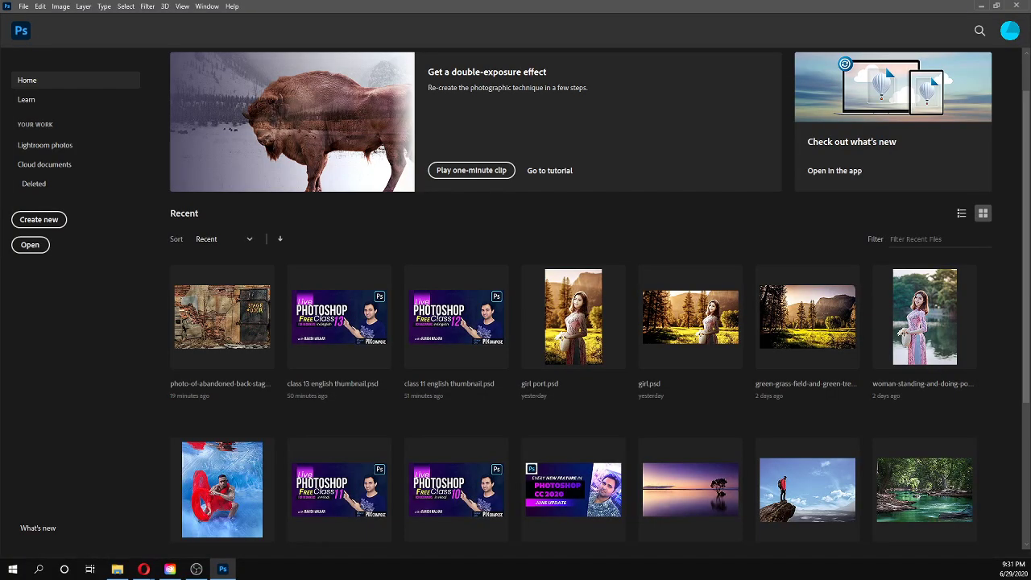
Step: Quit Photoshop and relaunch Adobe Photoshop 2020 from Windows
left_click(1019, 7)
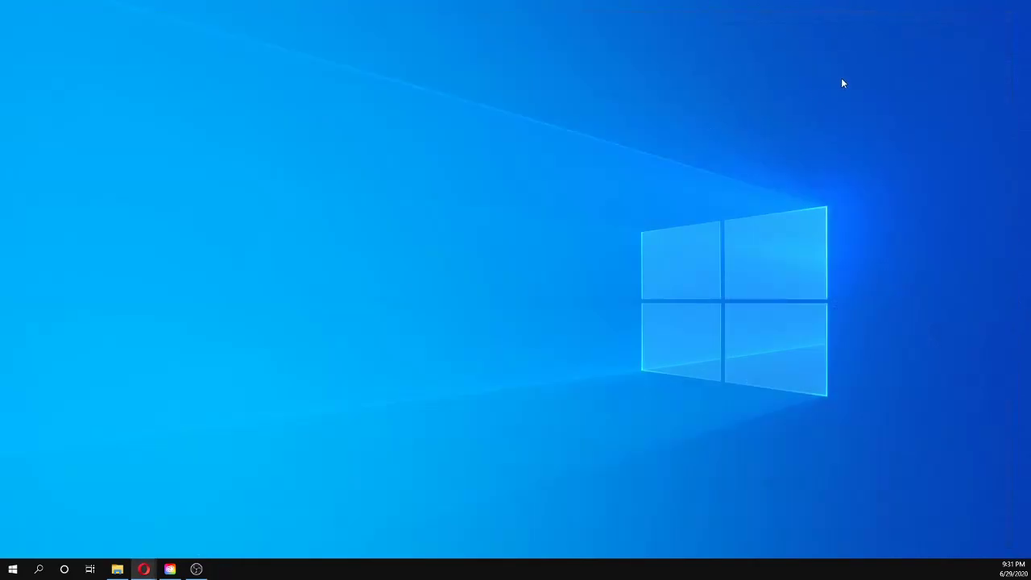
left_click(13, 569)
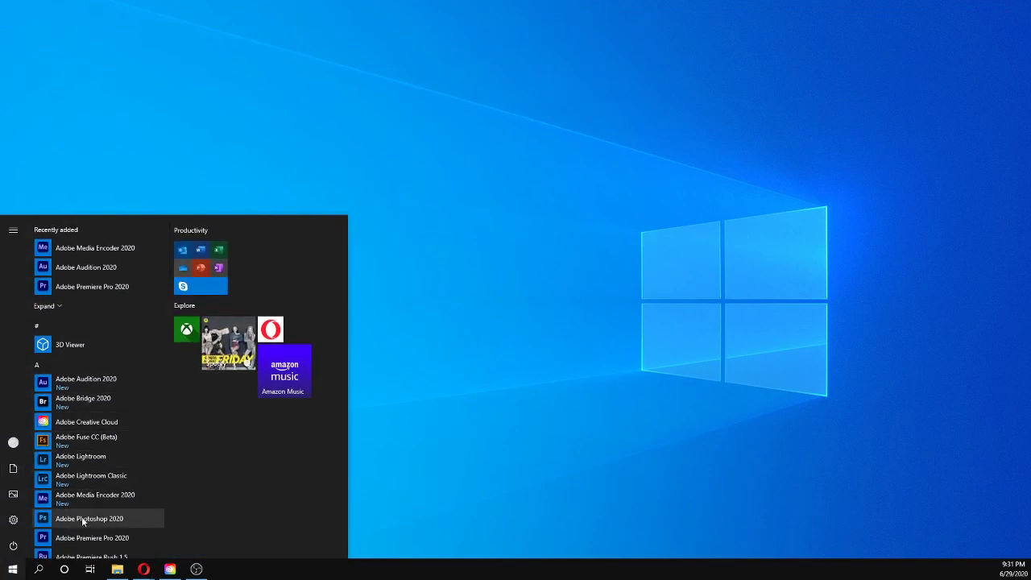
left_click(78, 520)
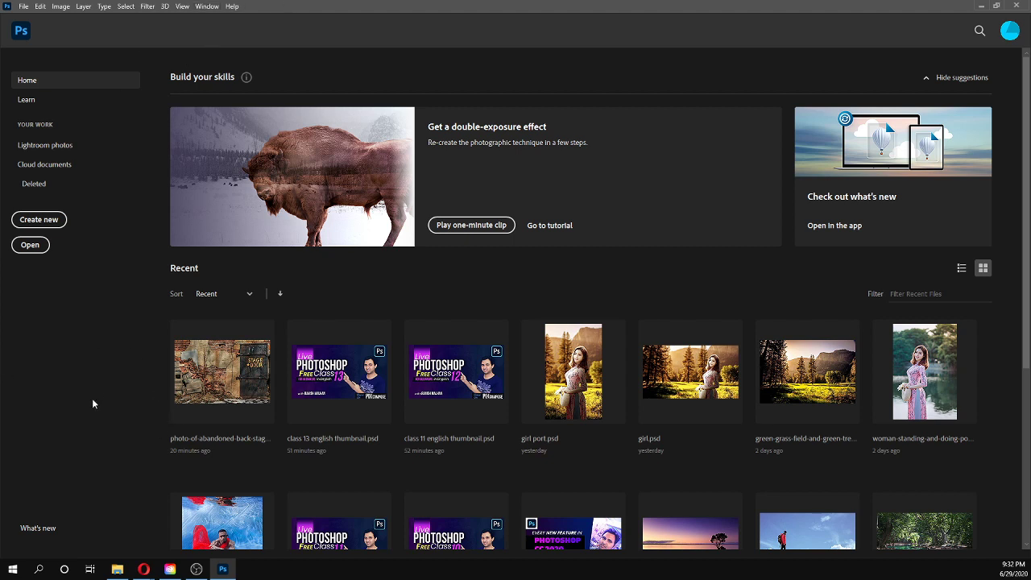
Step: Create a new 1920 x 1080 px artboard document at 72 ppi, in RGB Color with a white background
left_click(24, 5)
left_click(32, 16)
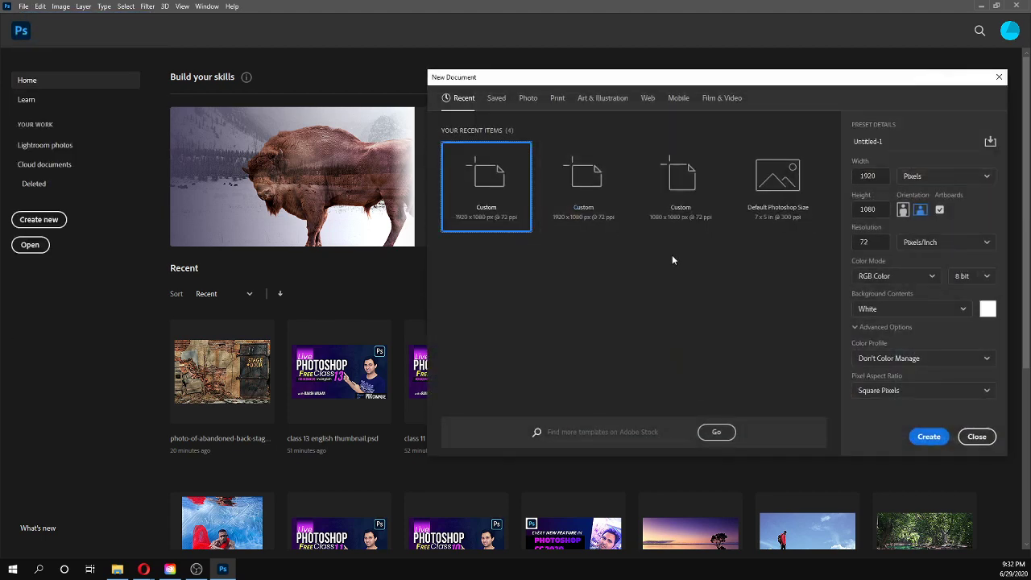
left_click(941, 445)
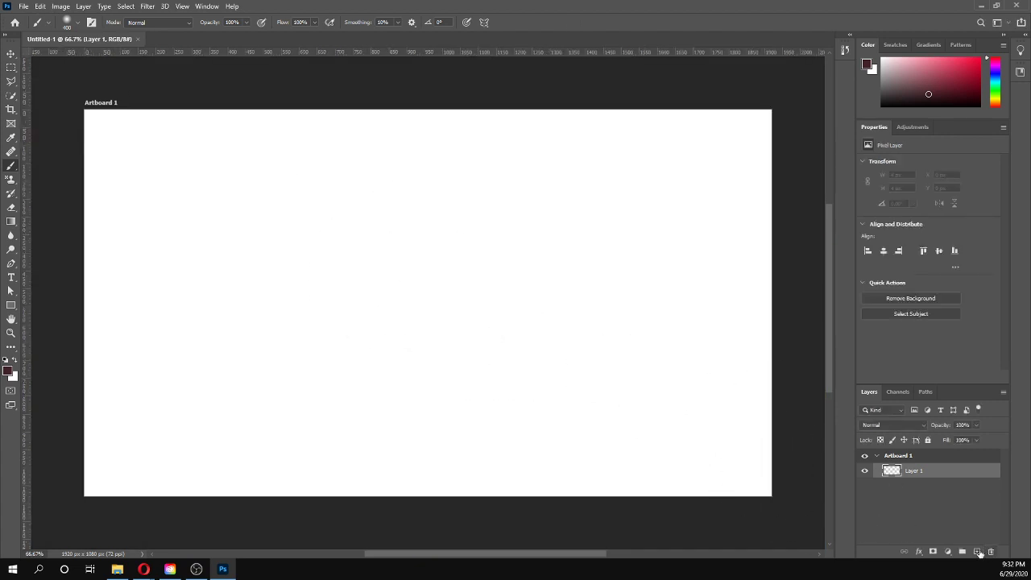
Step: Append the default patterns to the pattern presets through a new Pattern fill layer, cancelling the fill itself
left_click(947, 552)
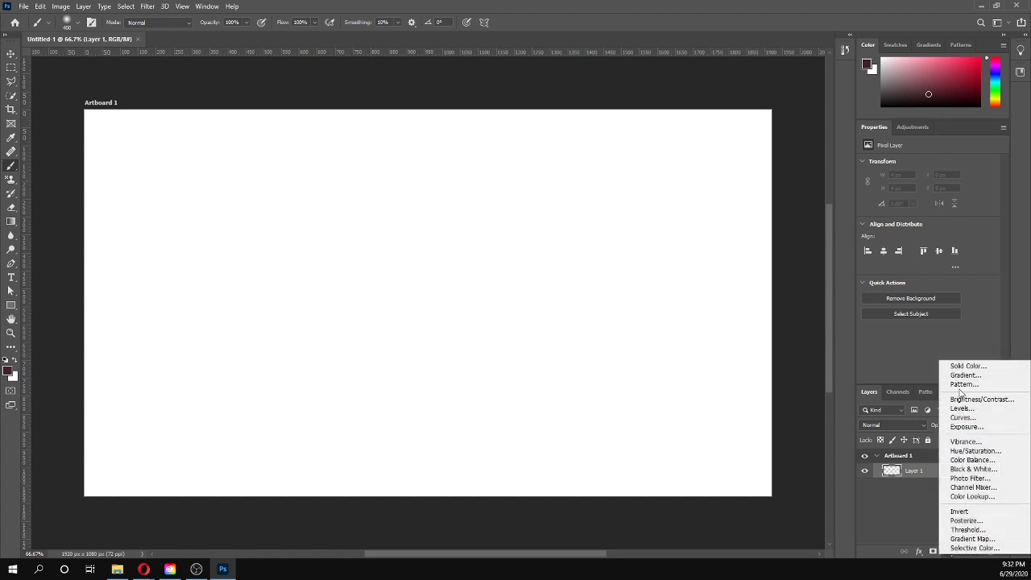
left_click(964, 384)
left_click(786, 218)
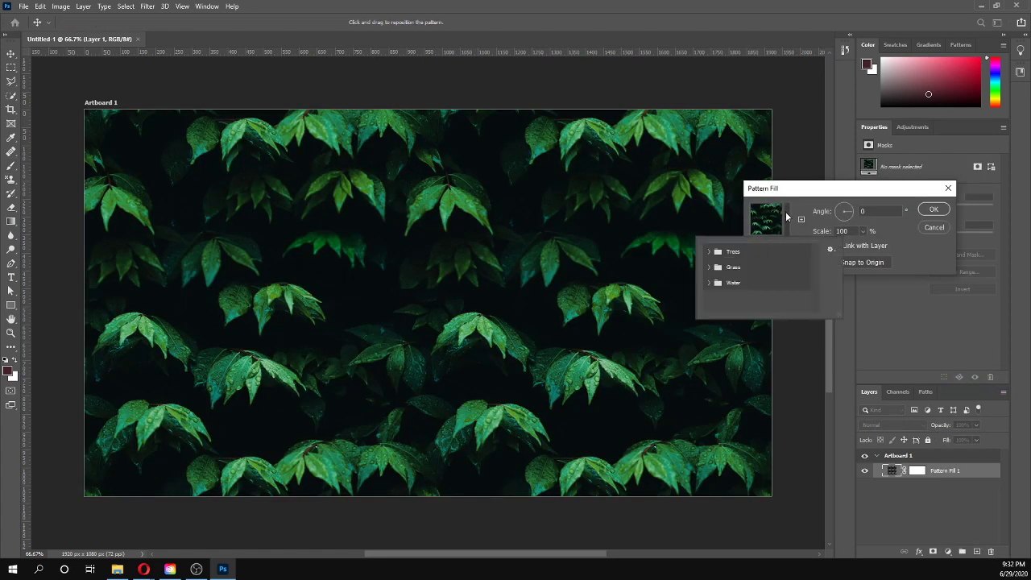
left_click(831, 249)
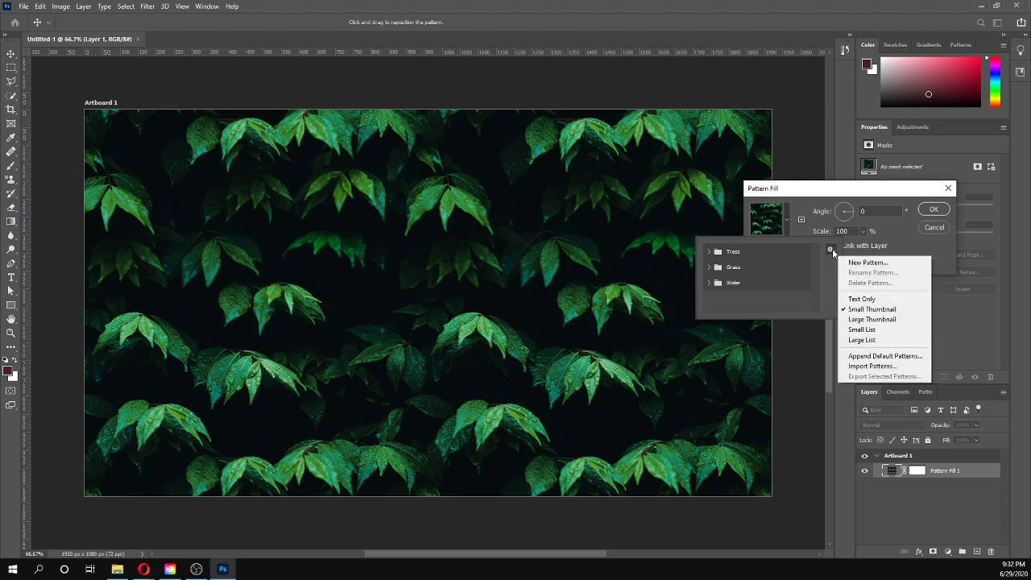
left_click(888, 359)
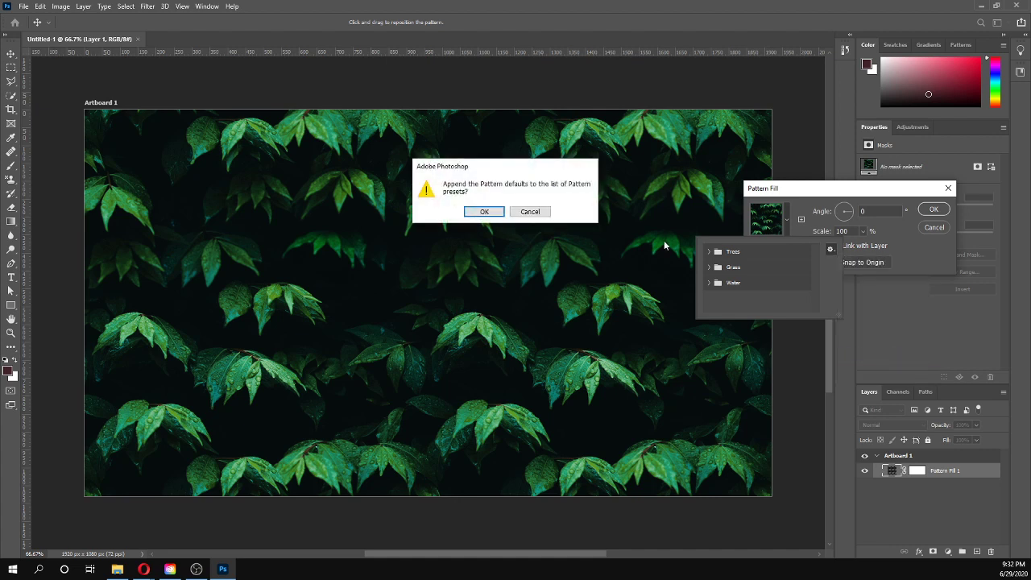
left_click(486, 212)
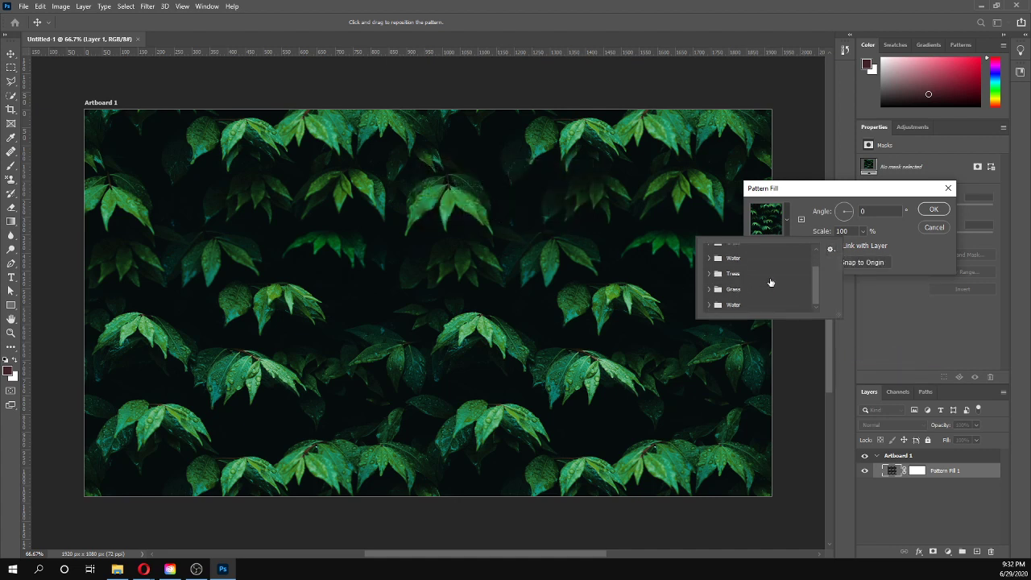
left_click(883, 197)
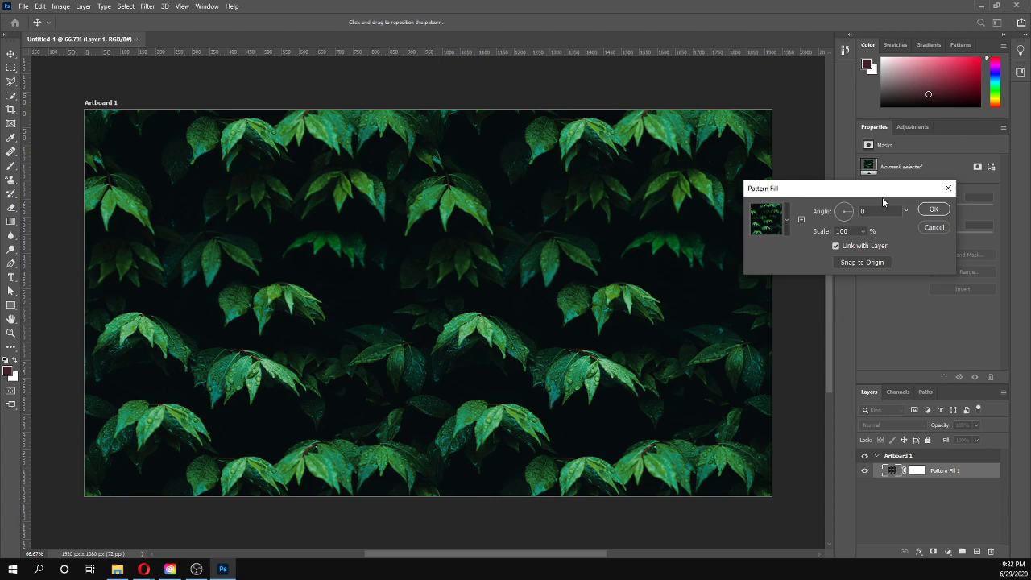
left_click(934, 228)
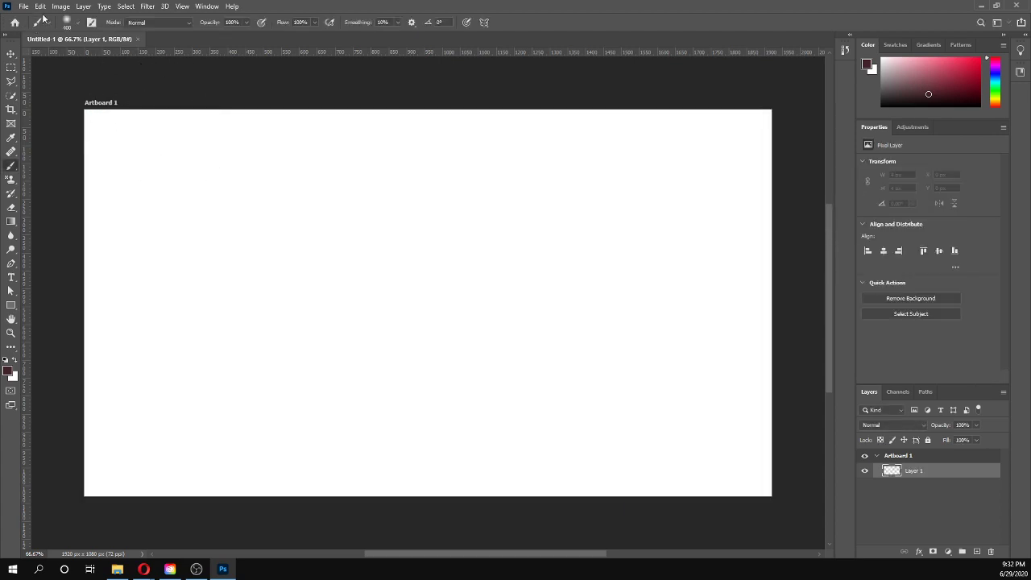
left_click(41, 6)
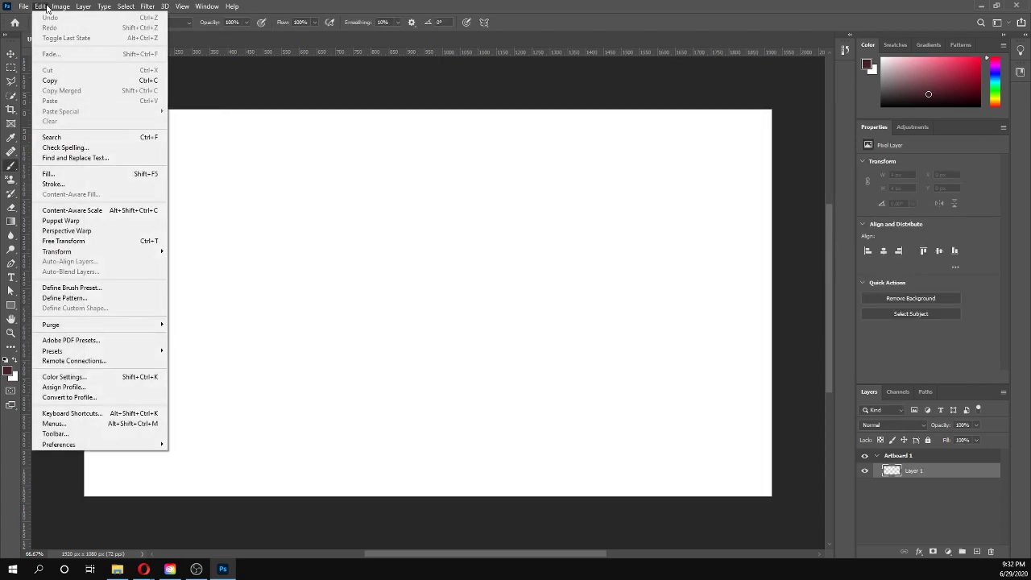
mouse_move(83, 8)
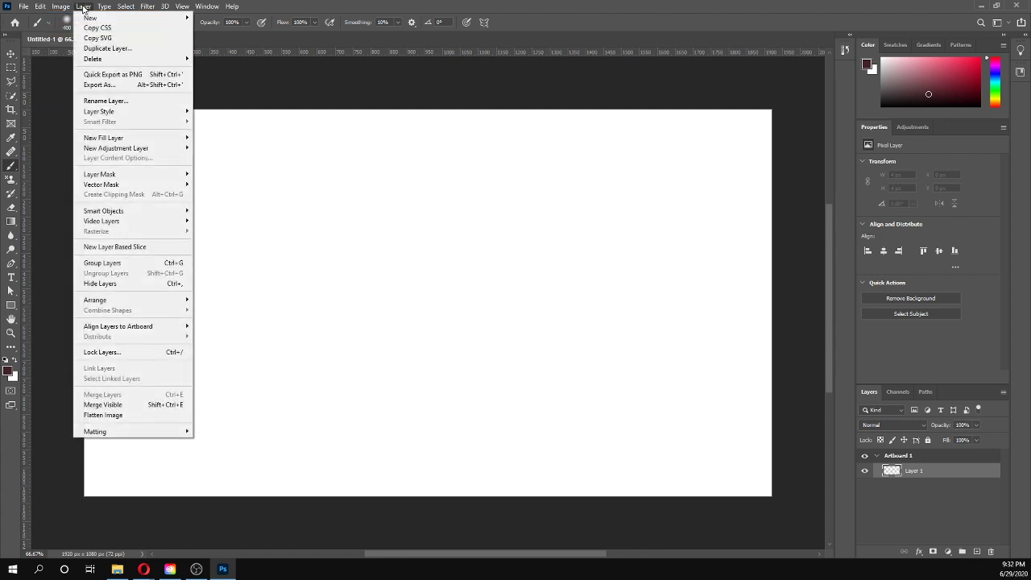
left_click(486, 4)
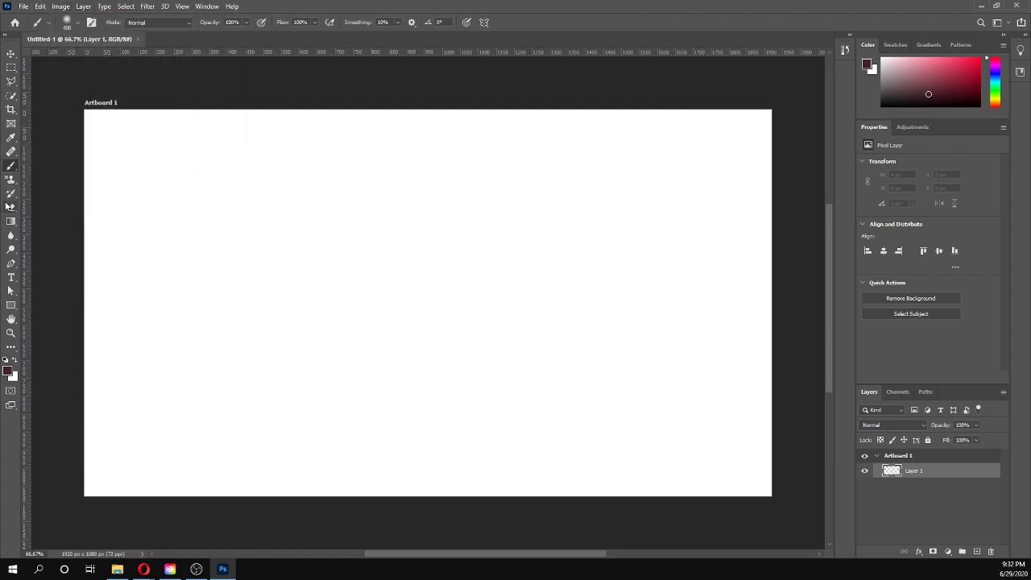
right_click(9, 167)
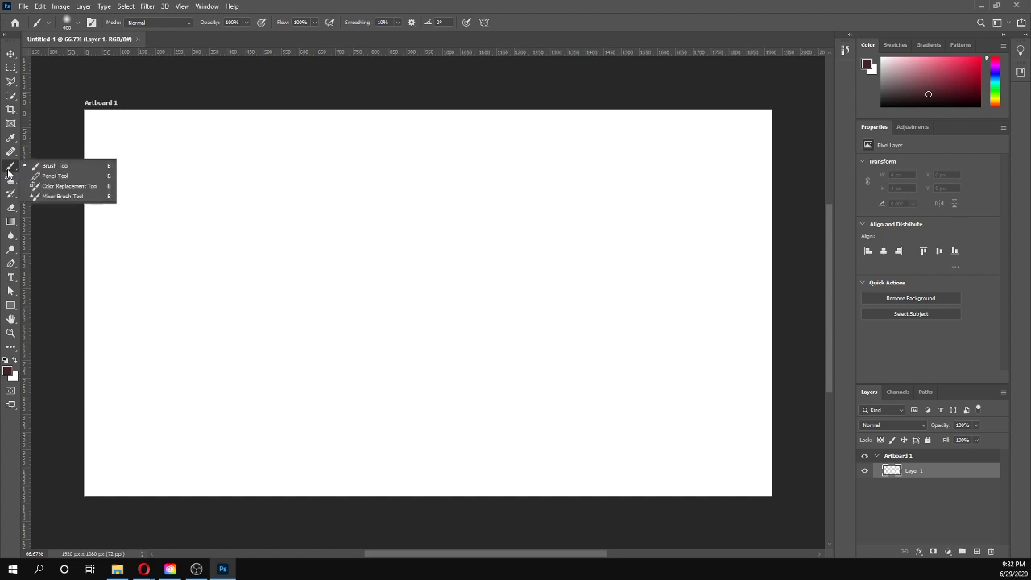
Step: Activate the Pattern Stamp tool and show its brush settings
left_click(12, 182)
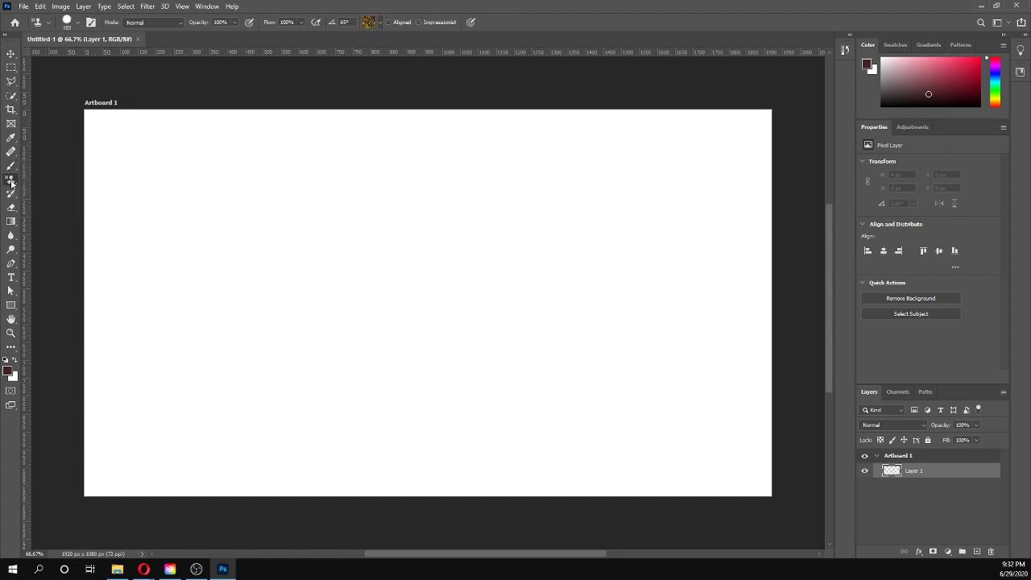
right_click(11, 182)
left_click(42, 191)
left_click(77, 23)
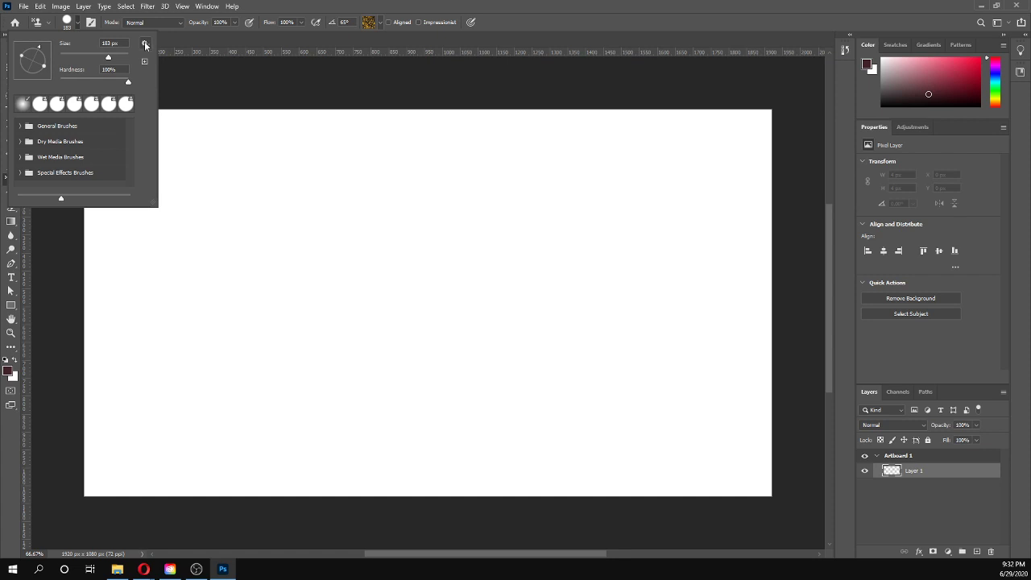
Step: Import the GMUI_Geometry_Seamless_Patterns file into the stamp's patterns from the PAT folder inside Downloads, Compressed, GMUI_GSP20, GMUI_GSP20, IMAGES
left_click(377, 24)
left_click(377, 24)
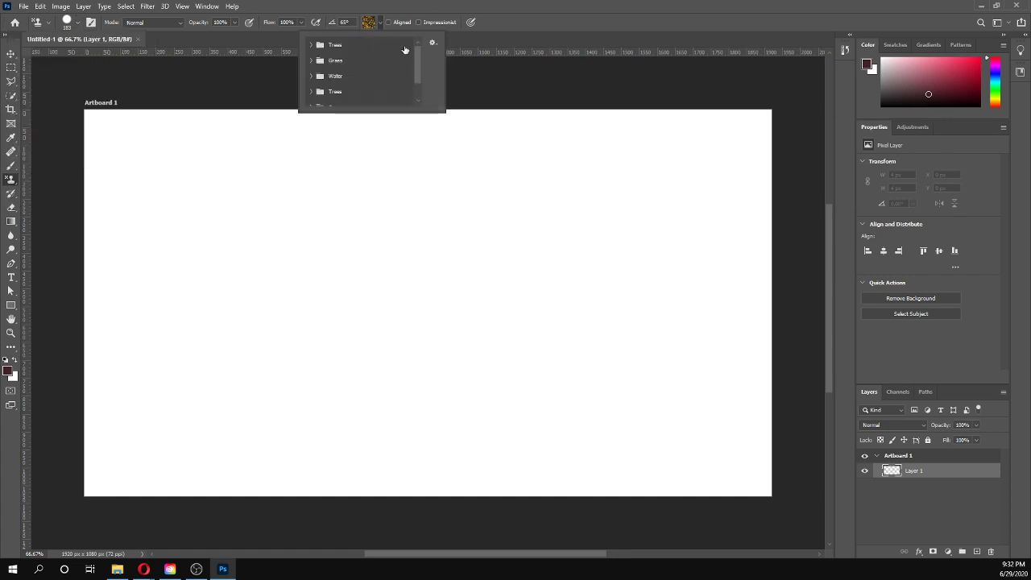
left_click(435, 44)
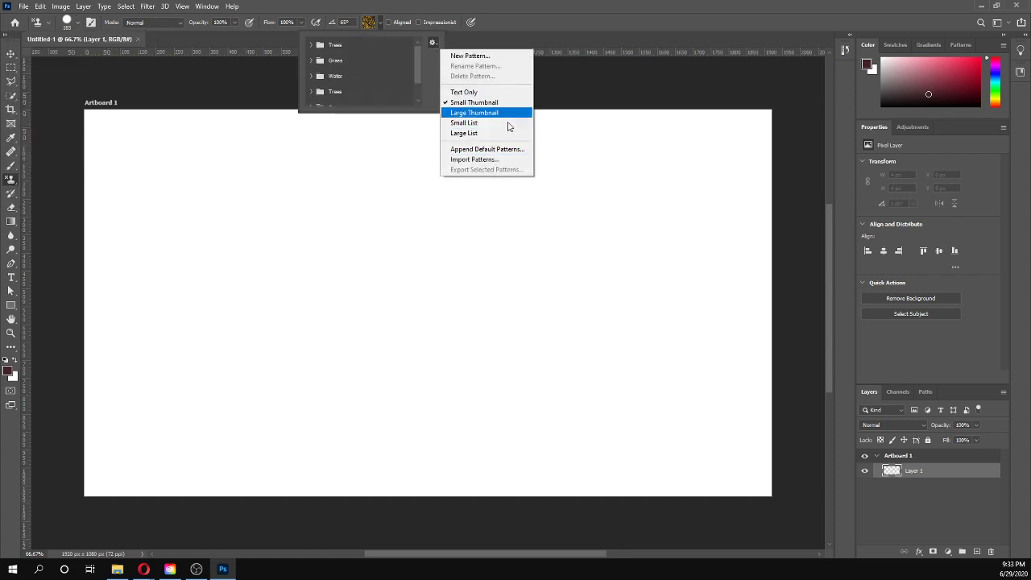
left_click(507, 165)
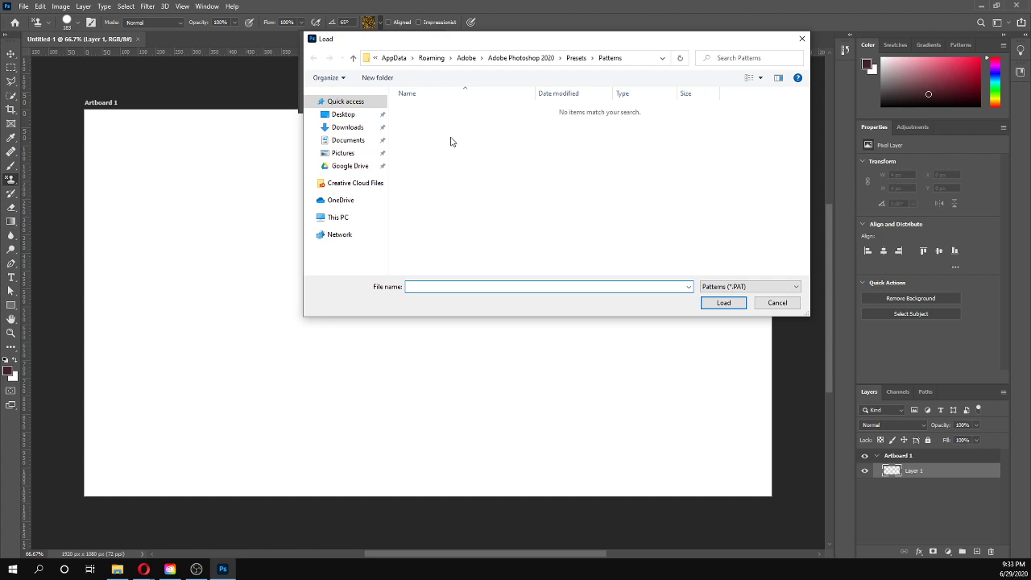
left_click(347, 128)
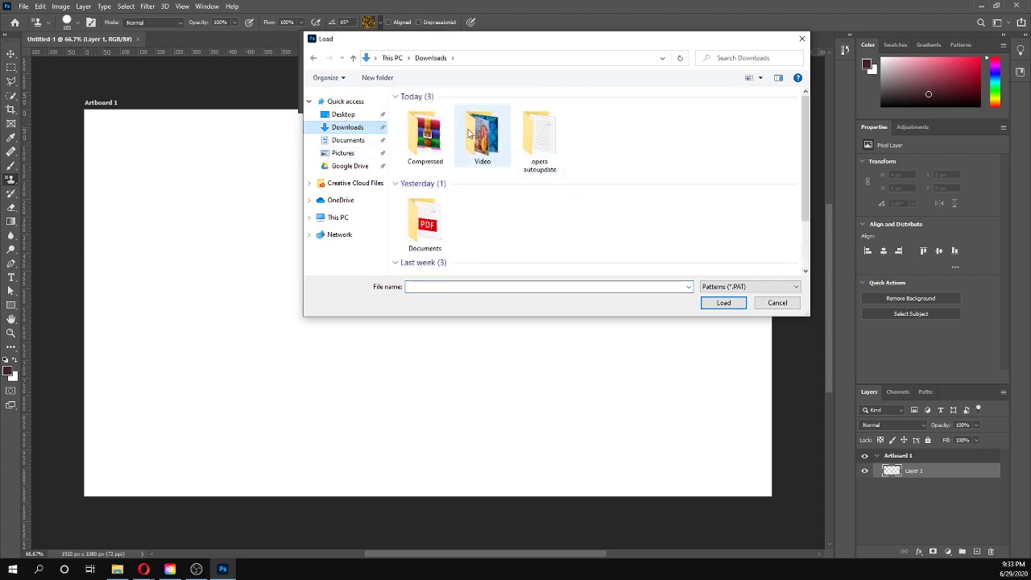
double_click(424, 135)
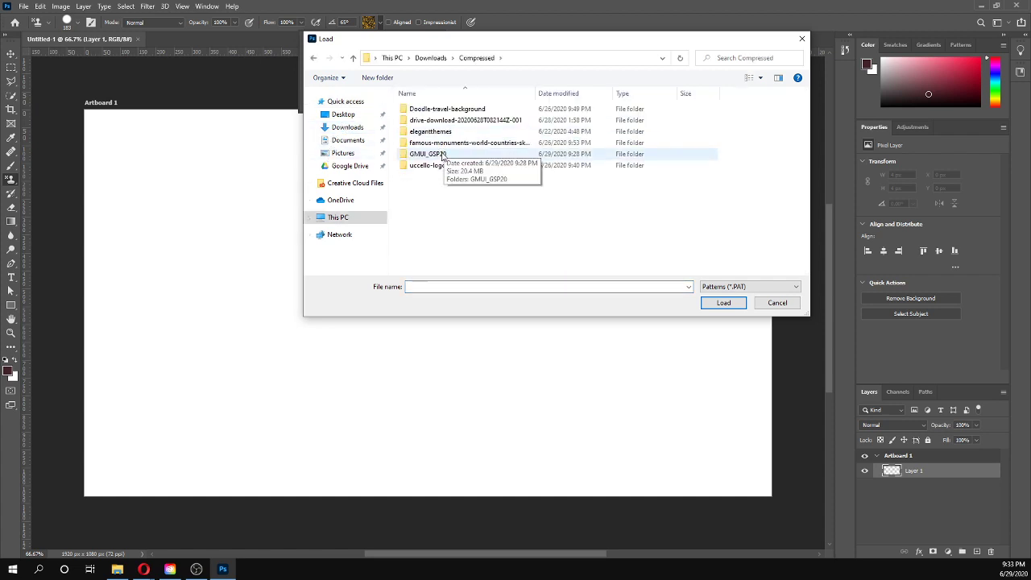
double_click(439, 154)
double_click(432, 110)
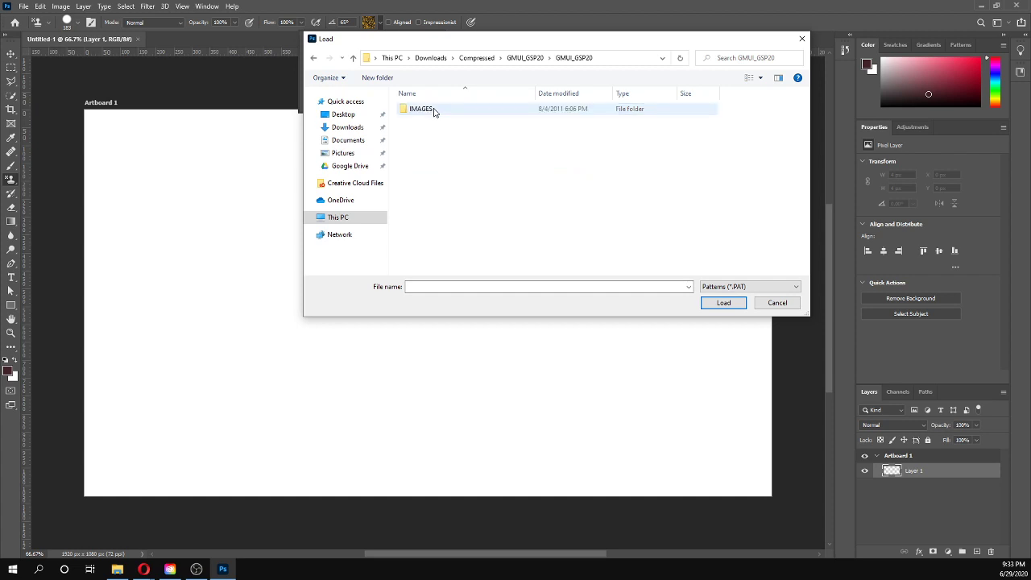
double_click(436, 112)
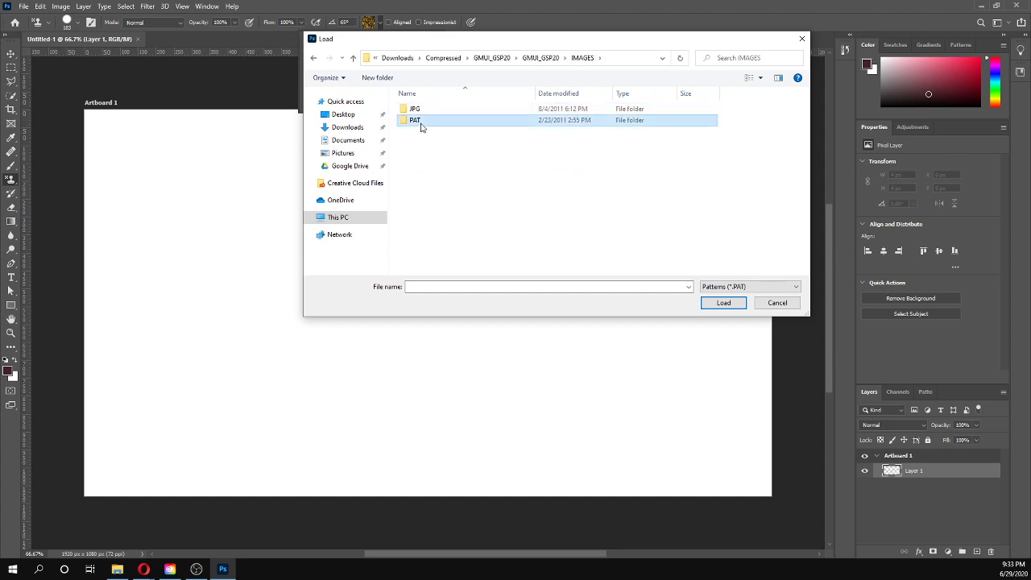
double_click(419, 122)
left_click(446, 113)
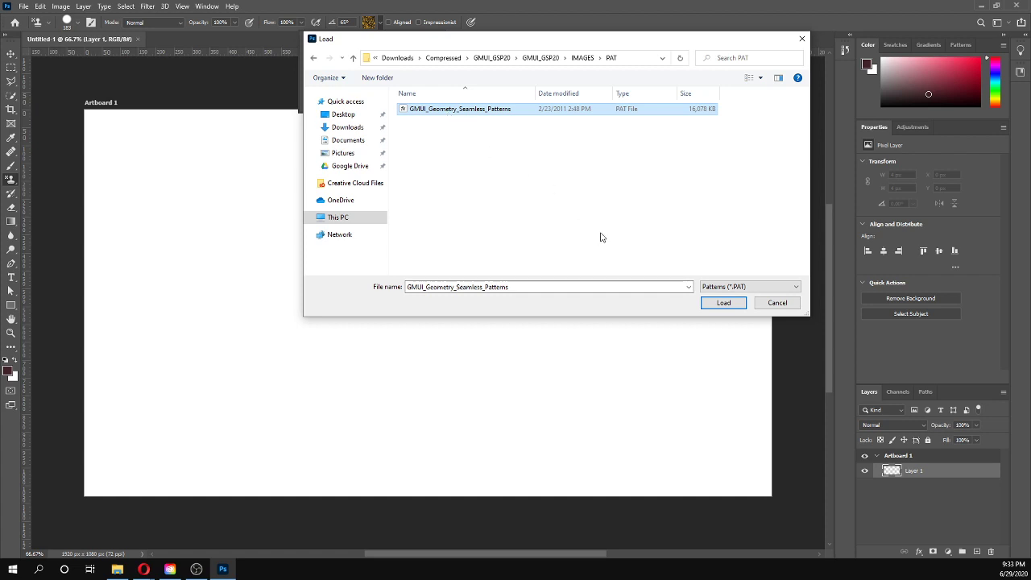
left_click(720, 303)
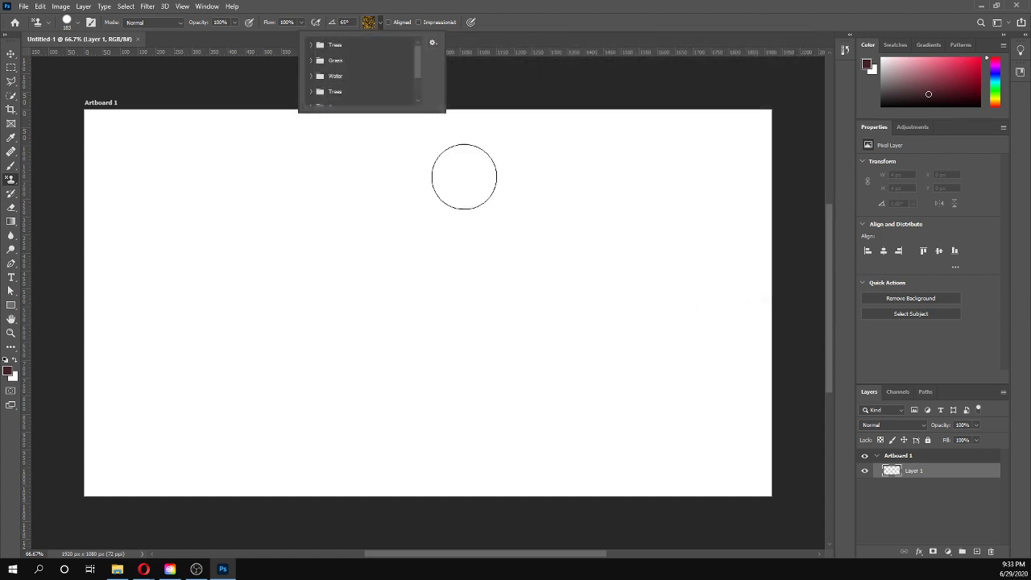
Step: Pick the light checked pattern in the second row of the imported GMUI_Geometry_Seamless_Patterns group for the Pattern Stamp
scroll(386, 90, "down", 2)
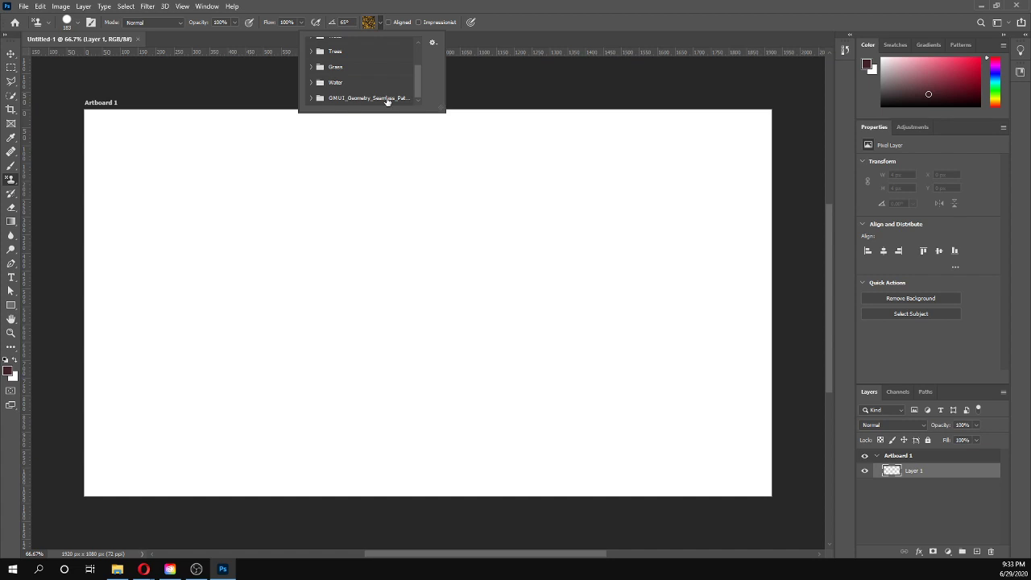
left_click(313, 100)
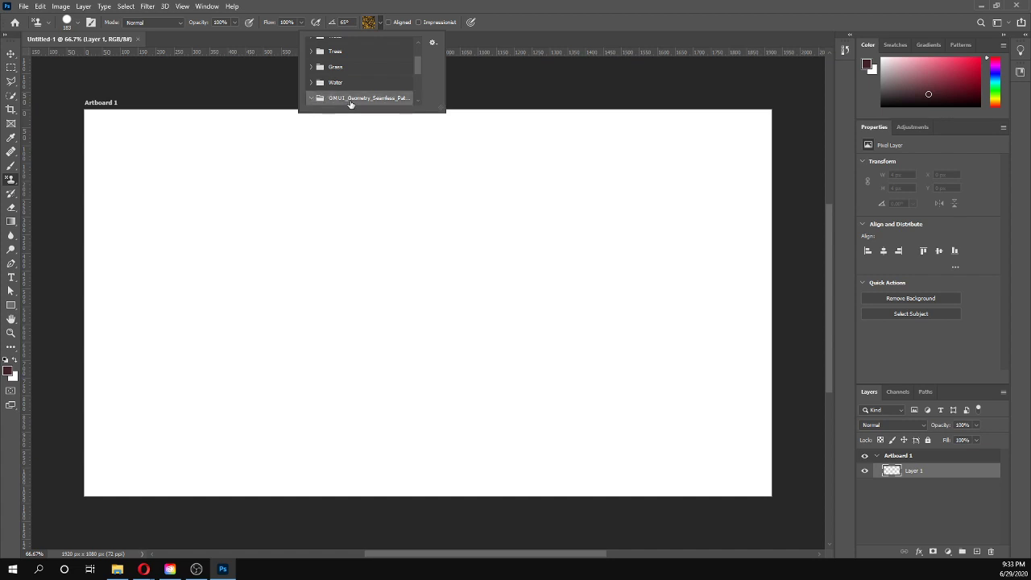
left_click(376, 93)
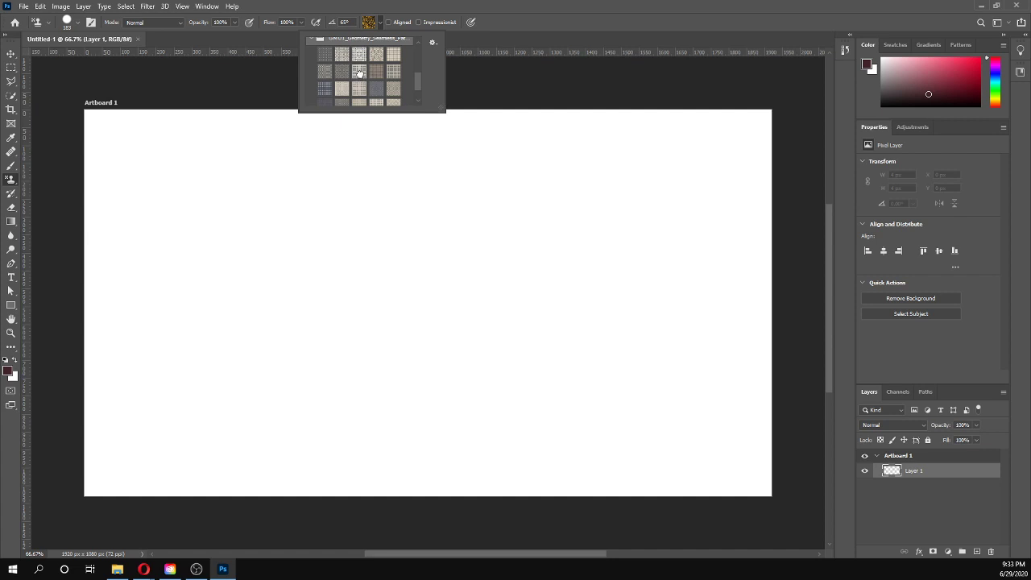
left_click(359, 75)
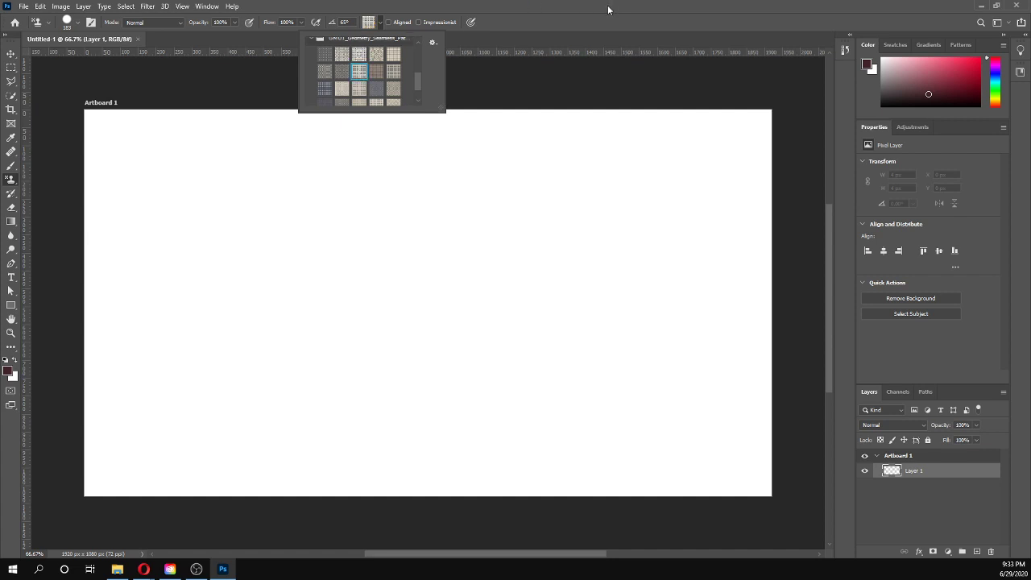
left_click(608, 5)
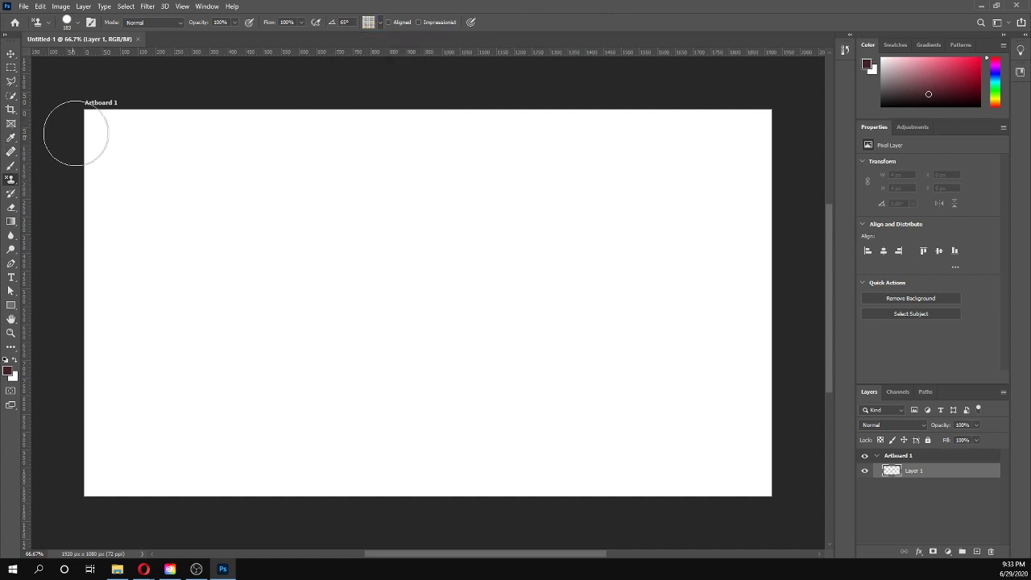
Step: Paint the chosen pattern in broad strokes across the upper half of the artboard on Layer 1 with the Pattern Stamp
mouse_move(69, 131)
left_mouse_down()
mouse_move(177, 134)
mouse_move(155, 216)
mouse_move(373, 189)
mouse_move(440, 209)
mouse_move(677, 99)
mouse_move(737, 191)
mouse_move(451, 274)
left_mouse_up()
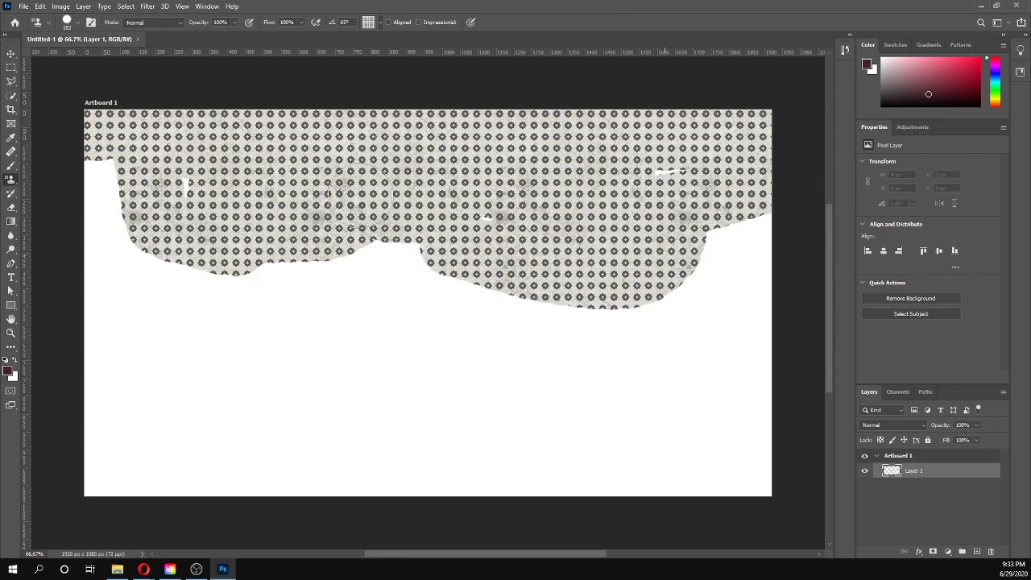
mouse_move(661, 211)
left_mouse_down()
mouse_move(734, 282)
mouse_move(709, 322)
mouse_move(580, 226)
mouse_move(669, 153)
mouse_move(741, 213)
left_mouse_up()
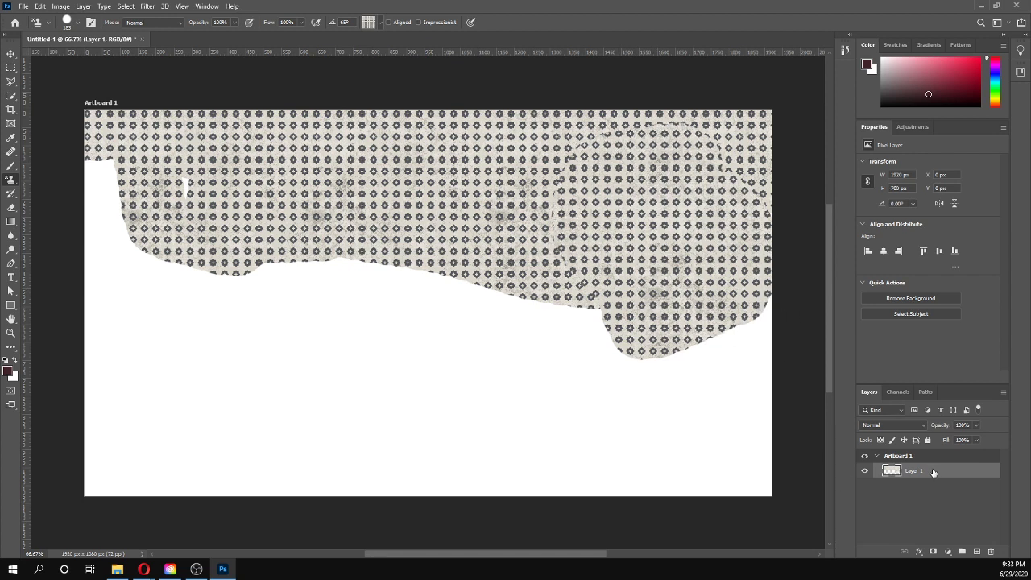
Step: Add a Pattern fill layer using the brown circle pattern from the GMUI_Geometry_Seamless_Patterns group at 155% scale
left_click(948, 552)
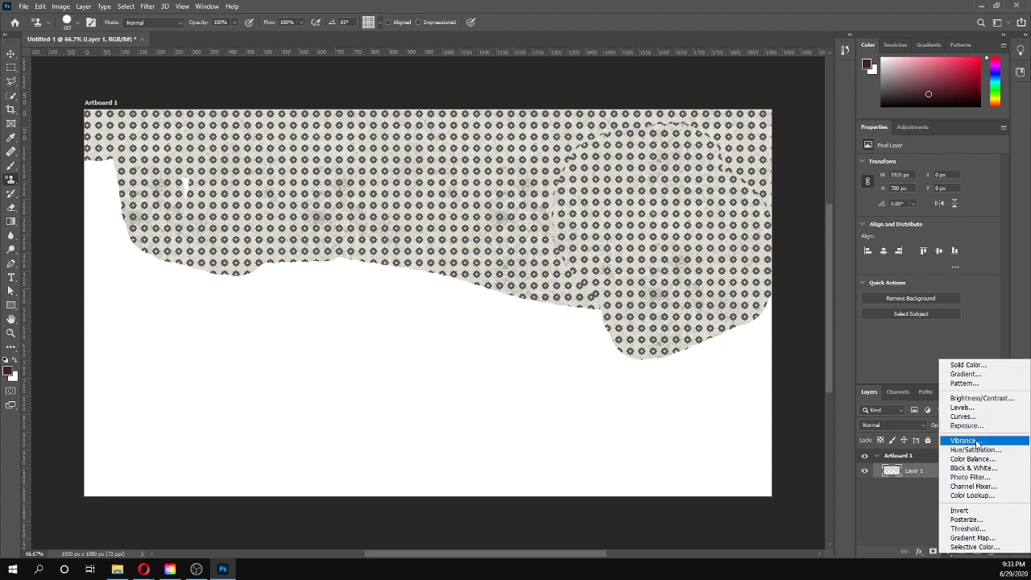
left_click(964, 383)
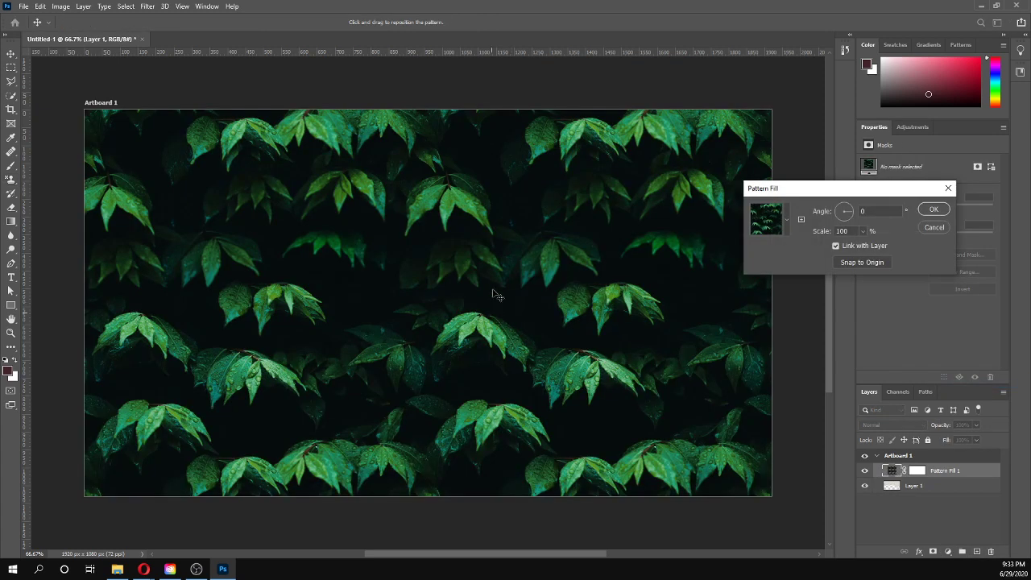
left_click(788, 220)
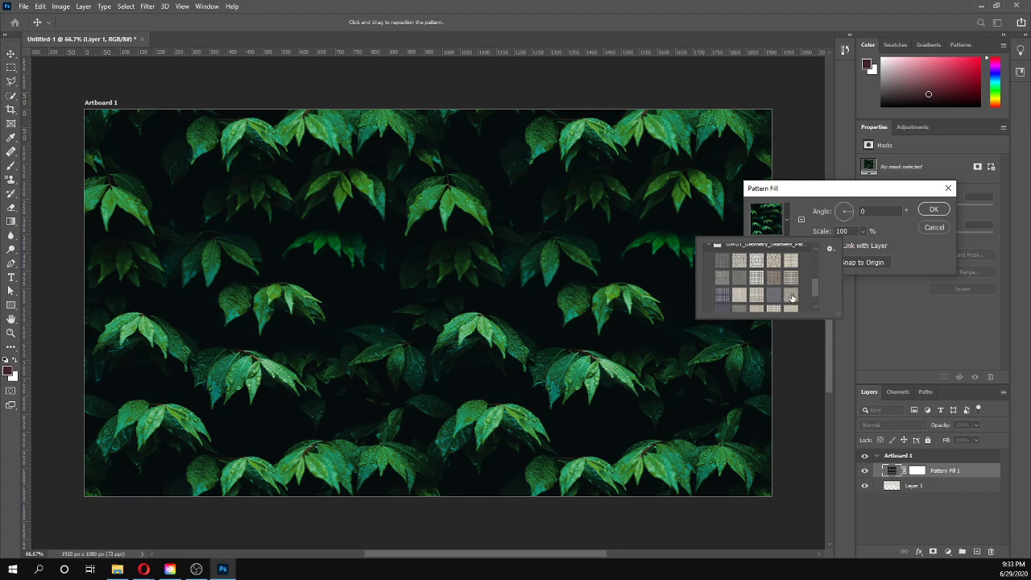
left_click(773, 281)
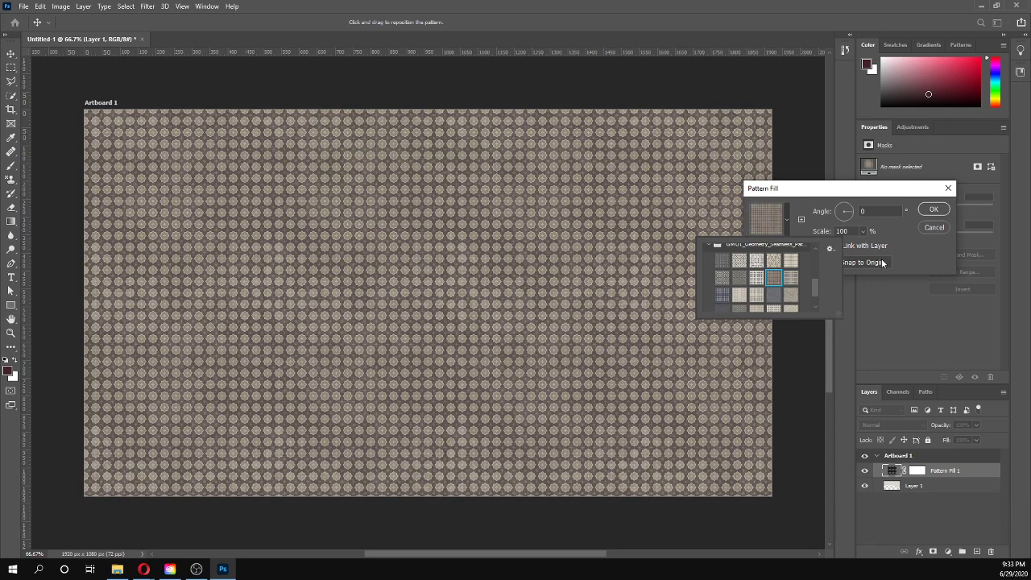
left_click(913, 261)
left_click(863, 232)
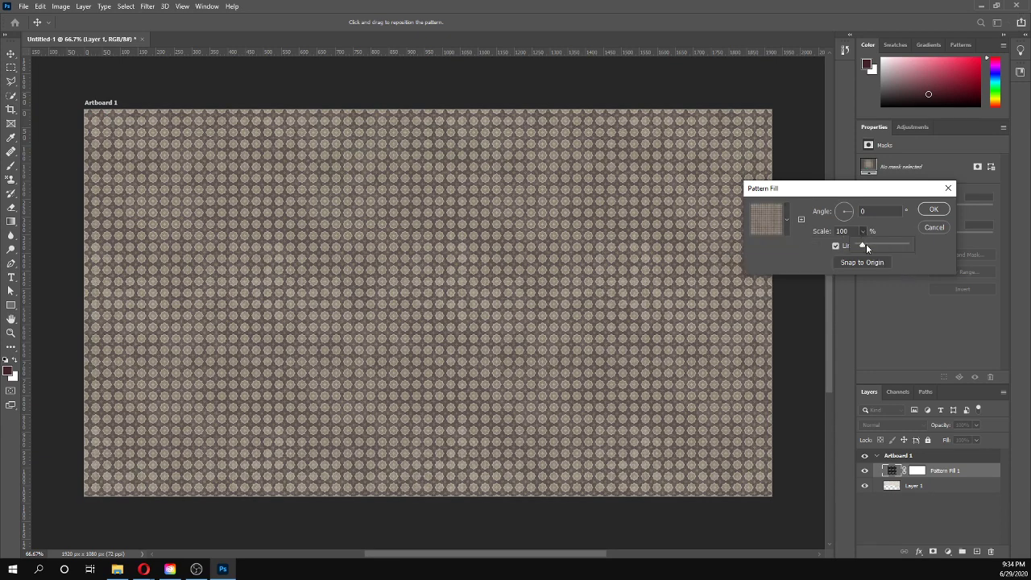
left_click_drag(866, 247, 878, 248)
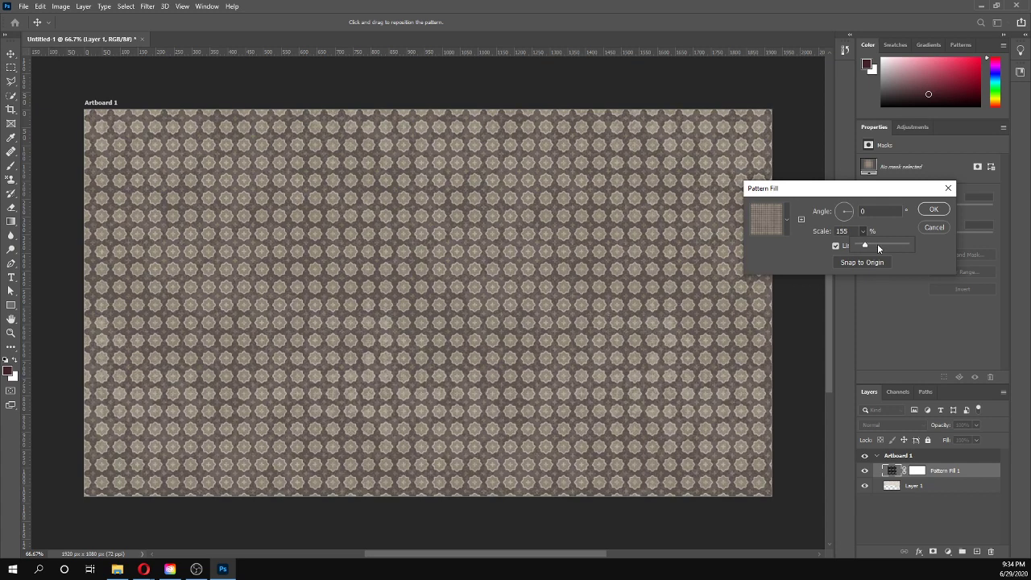
left_click(931, 240)
left_click(933, 210)
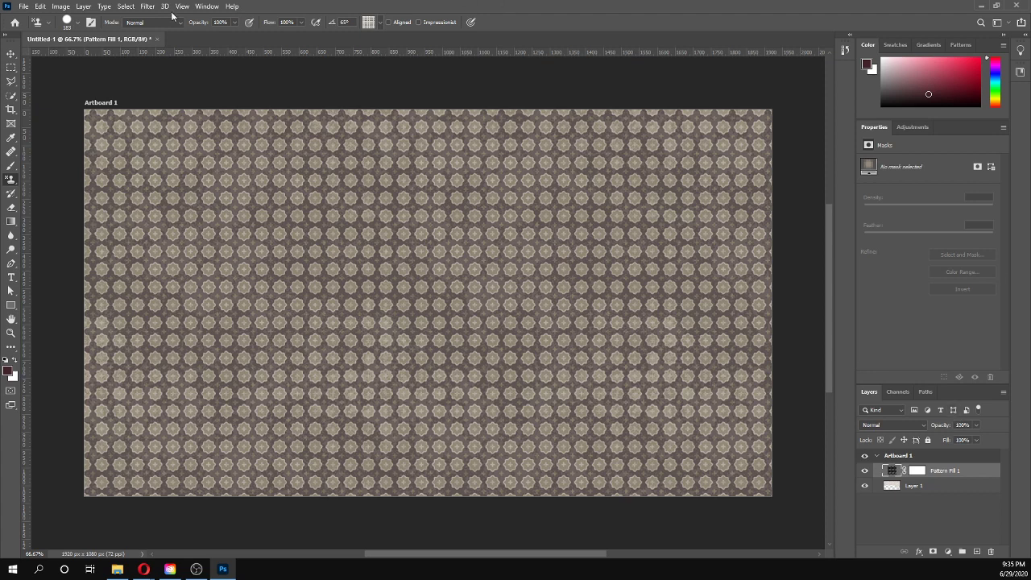
Step: Hide the Pattern Fill 1 layer, leaving the stamped Layer 1 shown
left_click(21, 7)
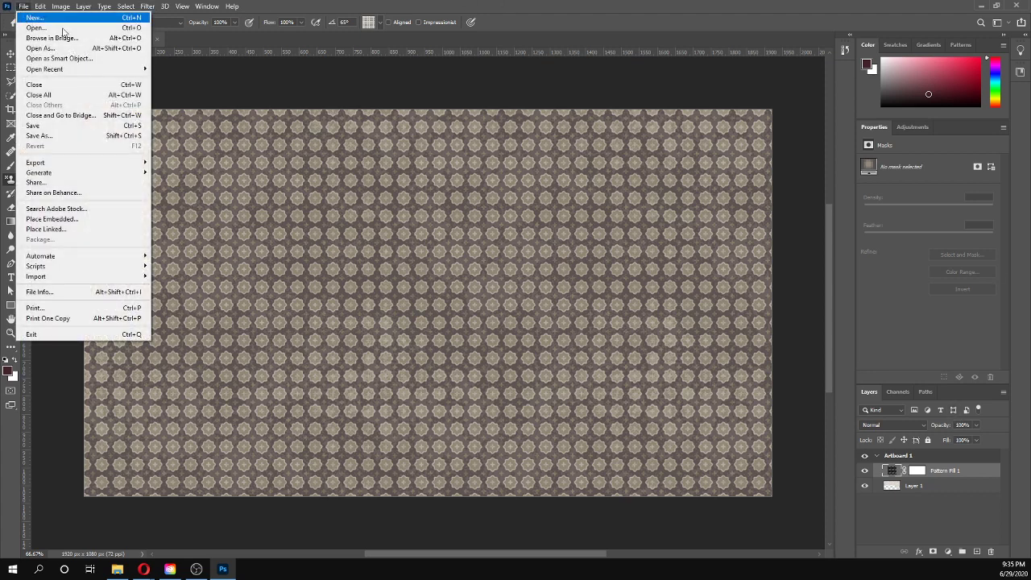
left_click(349, 81)
left_click_drag(867, 476, 865, 495)
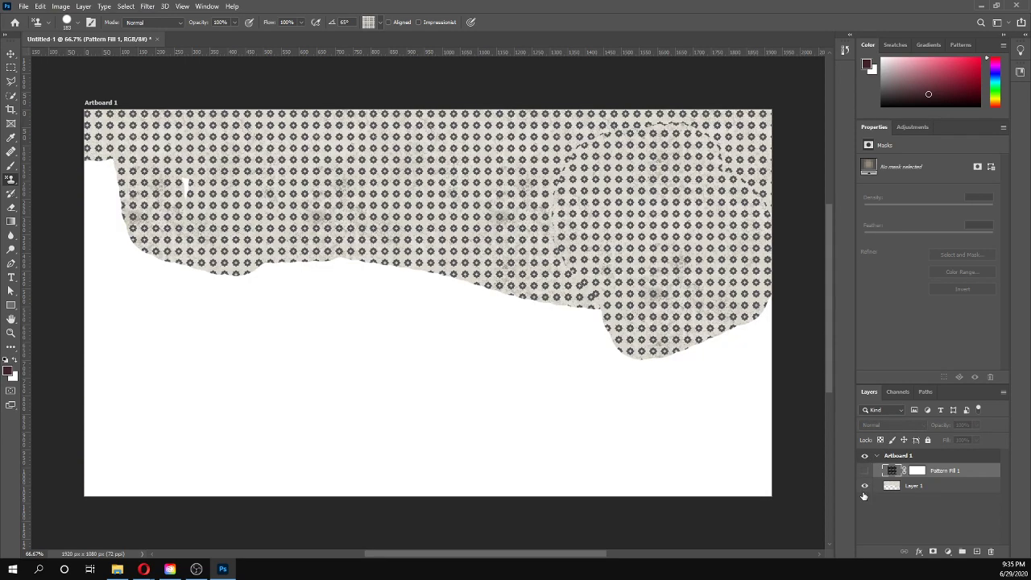
left_click(865, 486)
Step: Create a new 1920 x 1080 px document at 72 ppi with a white background and artboards turned off
left_click(23, 8)
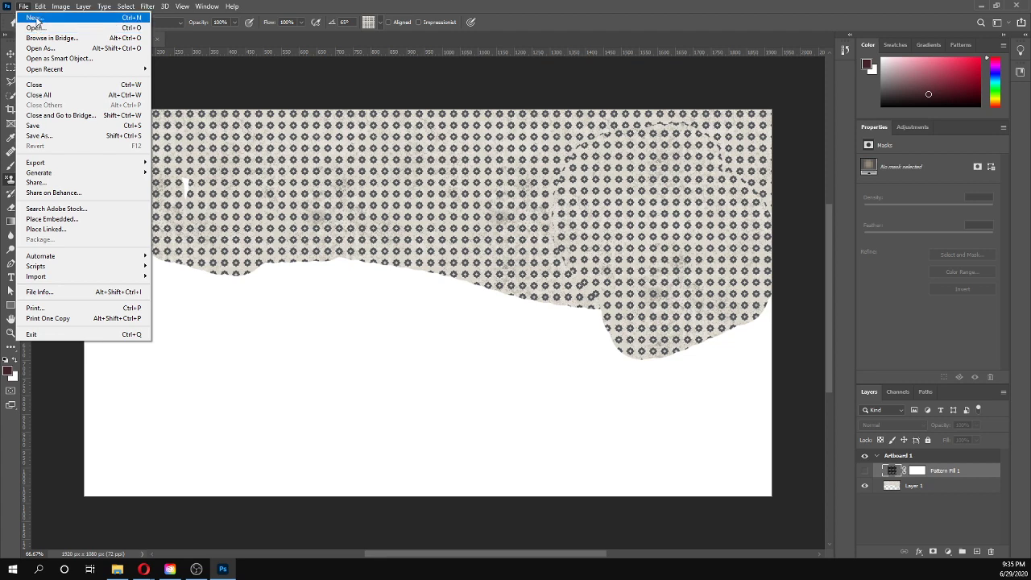
left_click(35, 17)
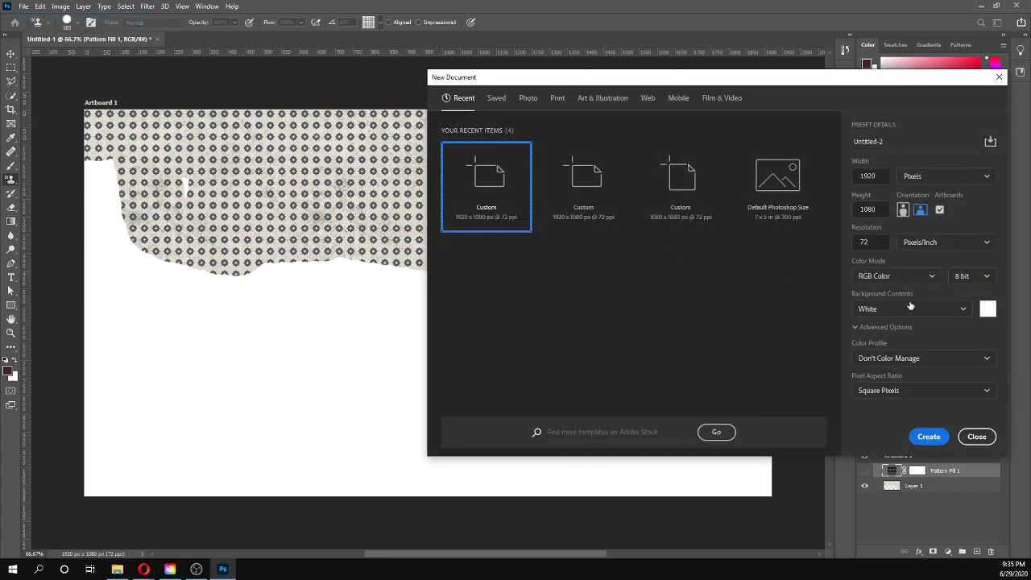
left_click(940, 211)
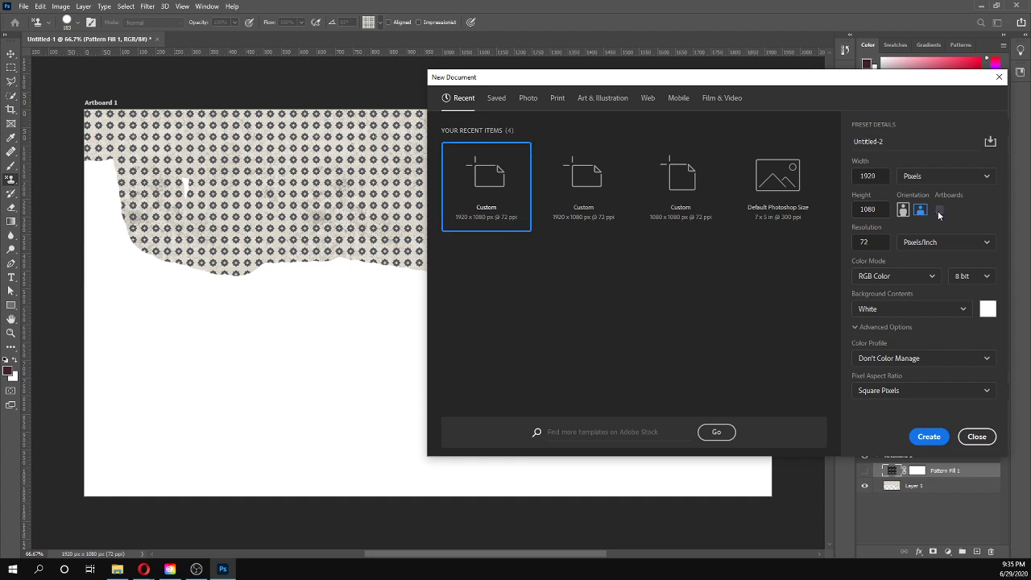
left_click(932, 440)
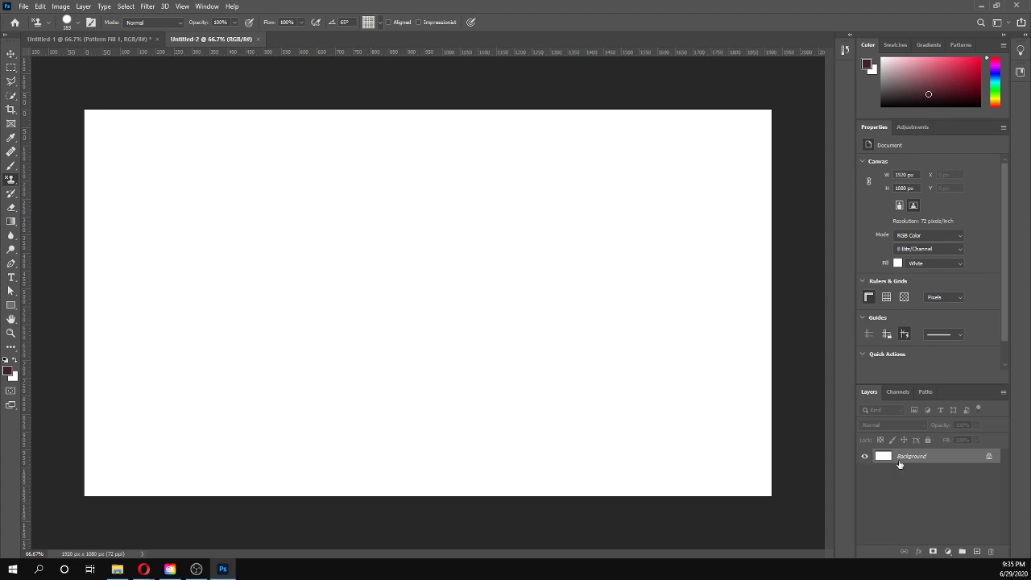
Step: Unlock the Background layer, add an empty layer above it, and hide the white layer
left_click(987, 458)
double_click(986, 459)
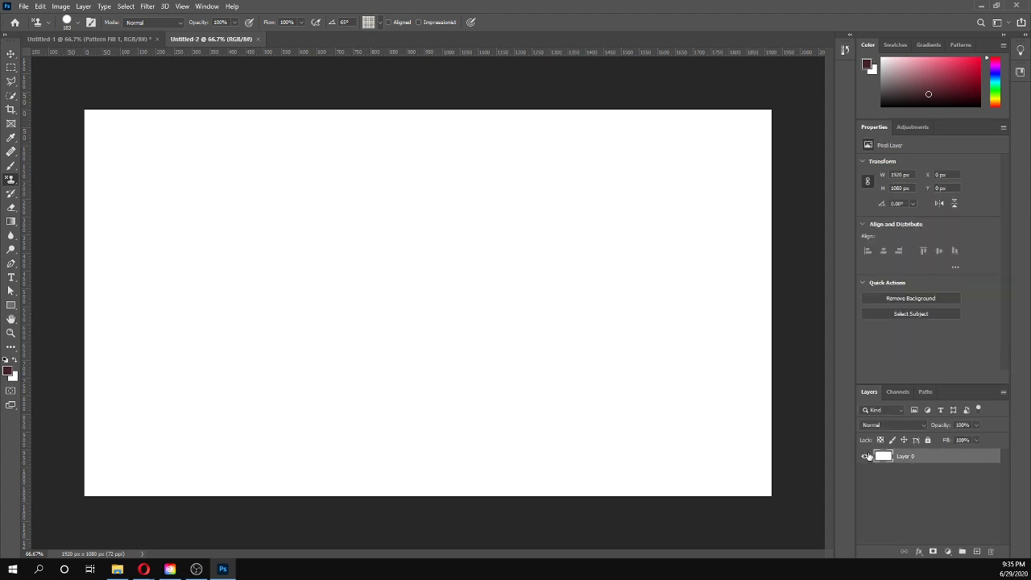
left_click(987, 190)
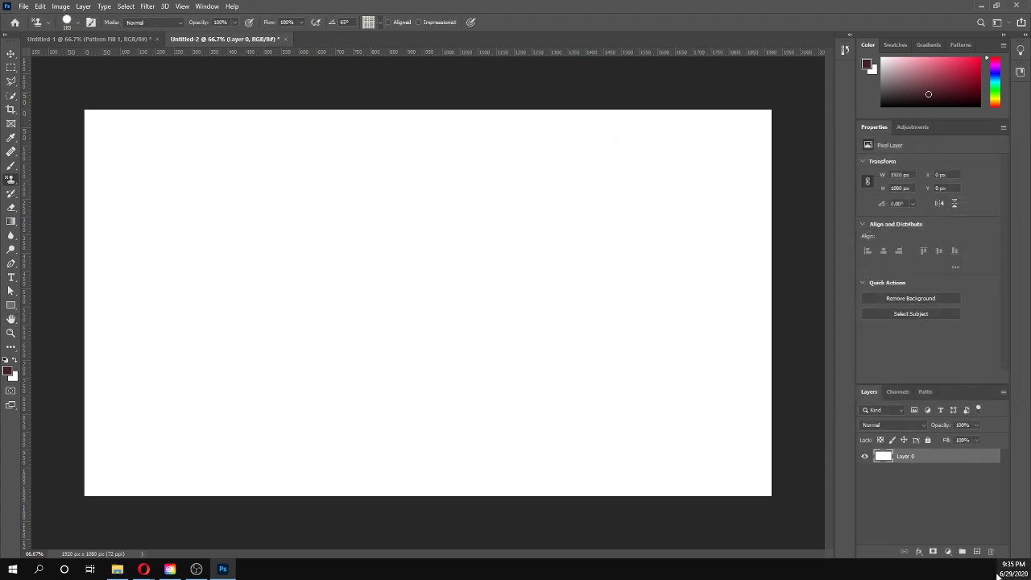
left_click(977, 552)
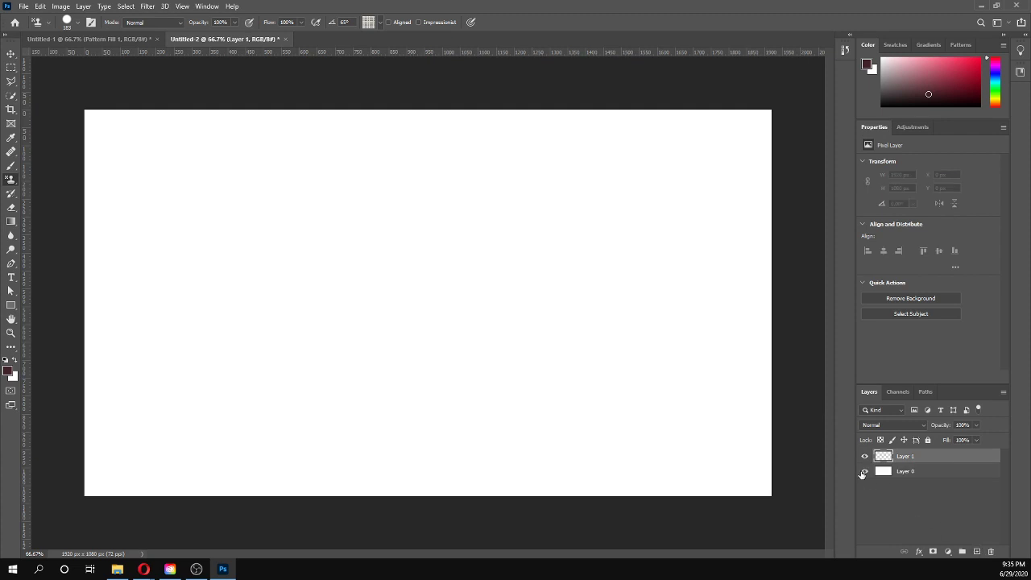
left_click(865, 472)
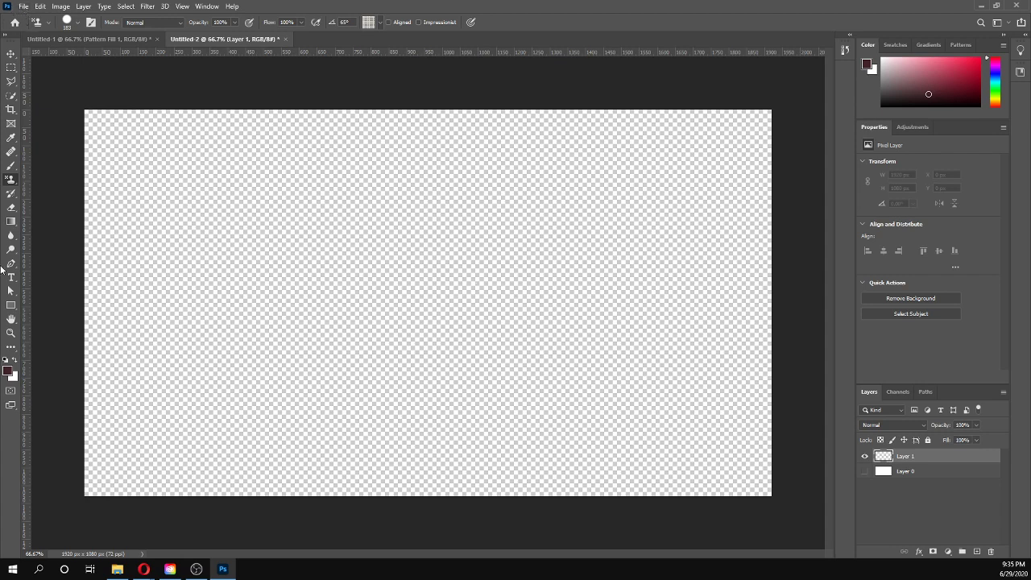
Step: Draw a black square of about 348 x 348 px left of the canvas centre and place a copy flush against its right edge
left_click_drag(11, 304, 24, 303)
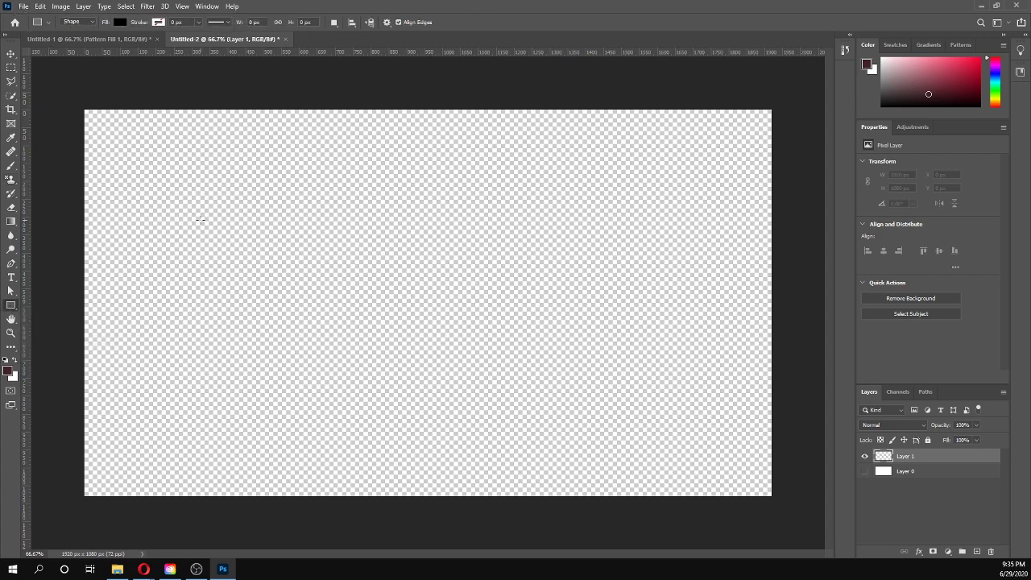
left_click_drag(235, 192, 360, 317)
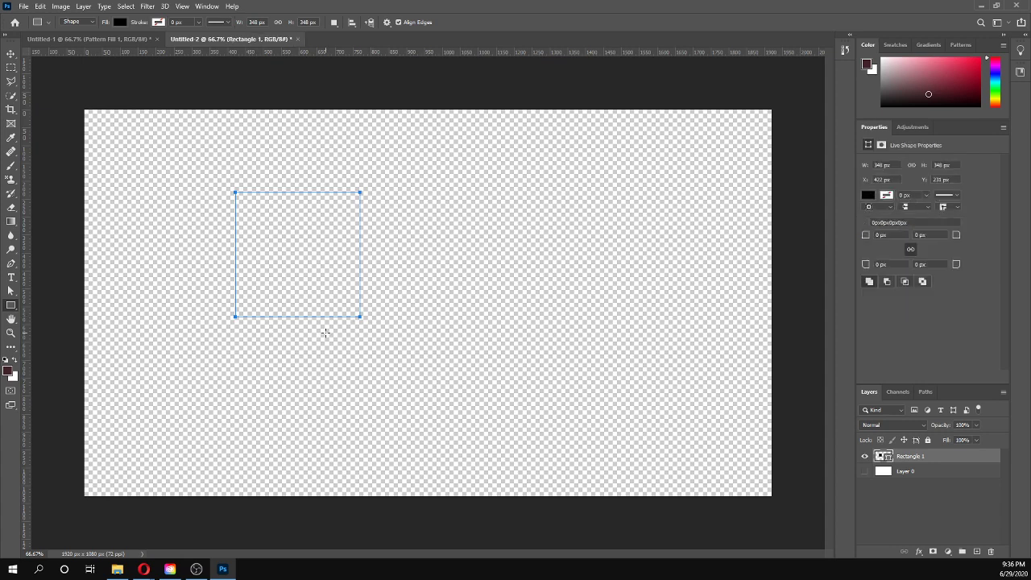
left_click(11, 53)
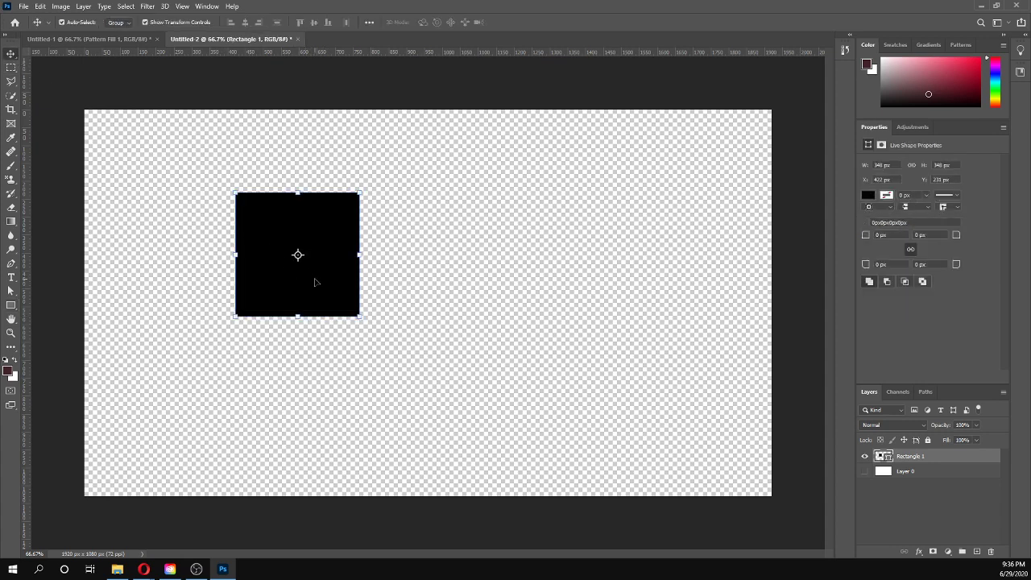
left_click_drag(313, 286, 438, 287)
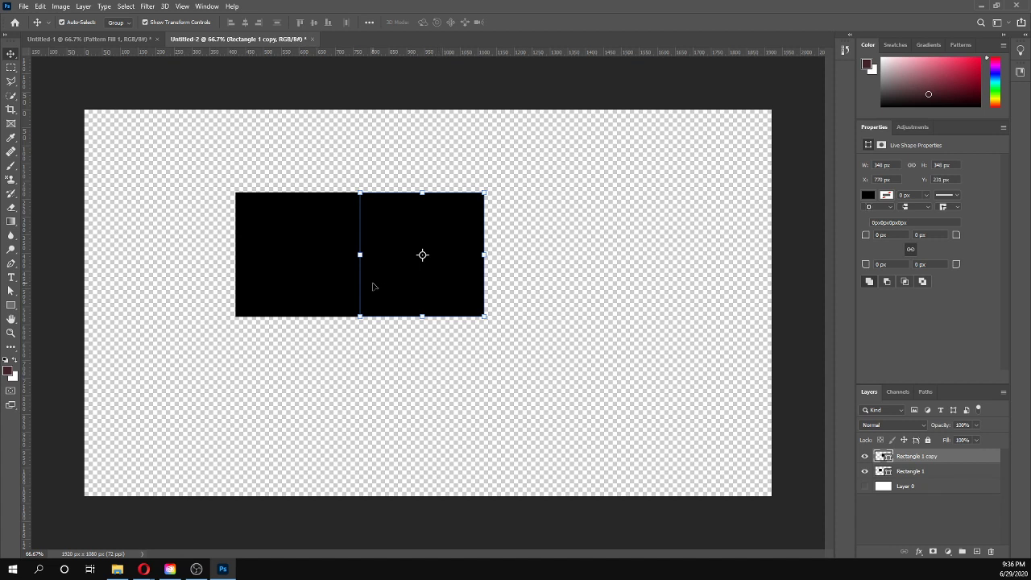
Step: Duplicate both squares directly below the originals to form a two-by-two block, then deselect them
left_click_drag(196, 193, 441, 274)
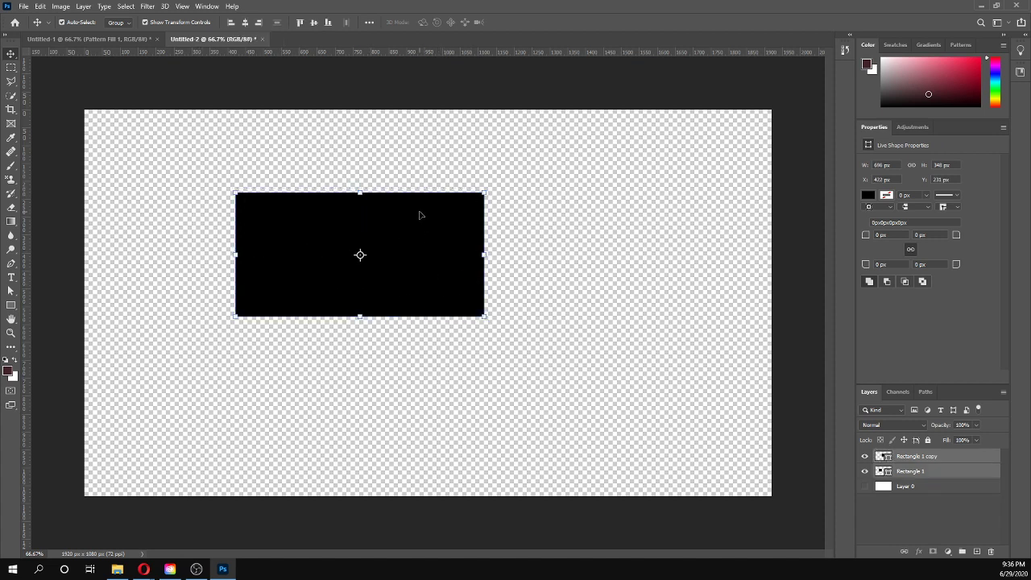
left_click_drag(421, 214, 419, 342)
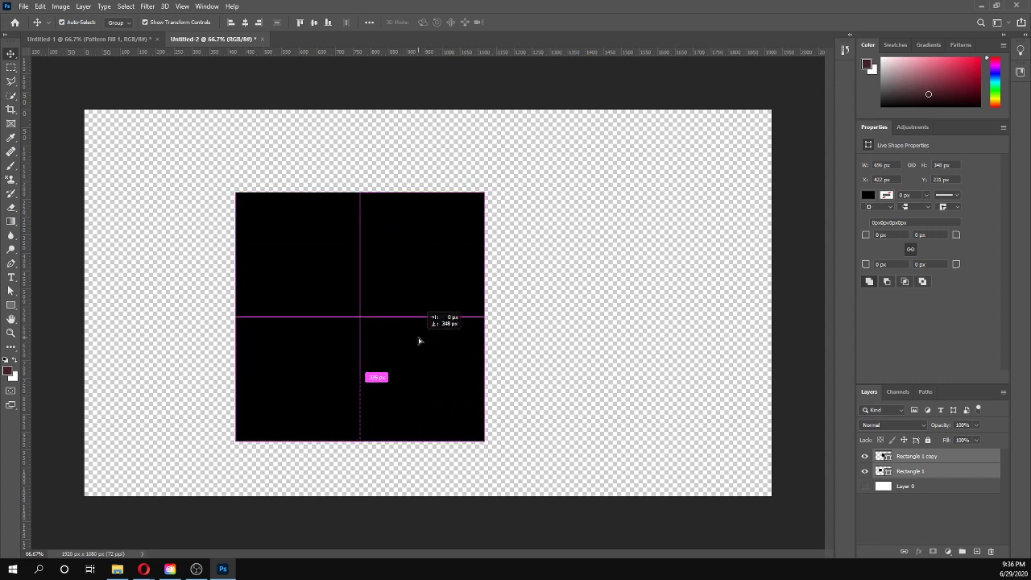
left_click_drag(419, 342, 421, 341)
key("ctrl+j")
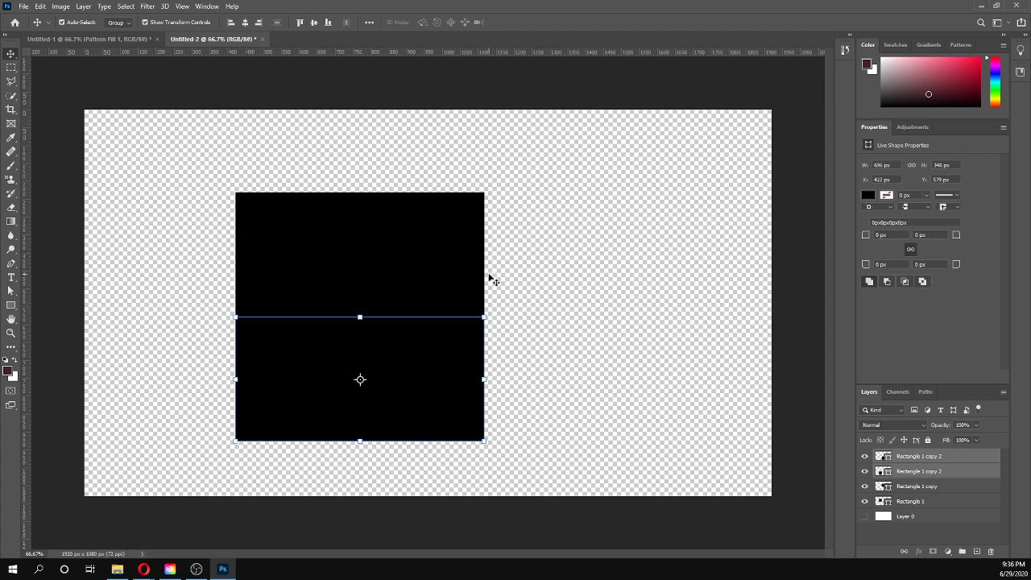
left_click(490, 277)
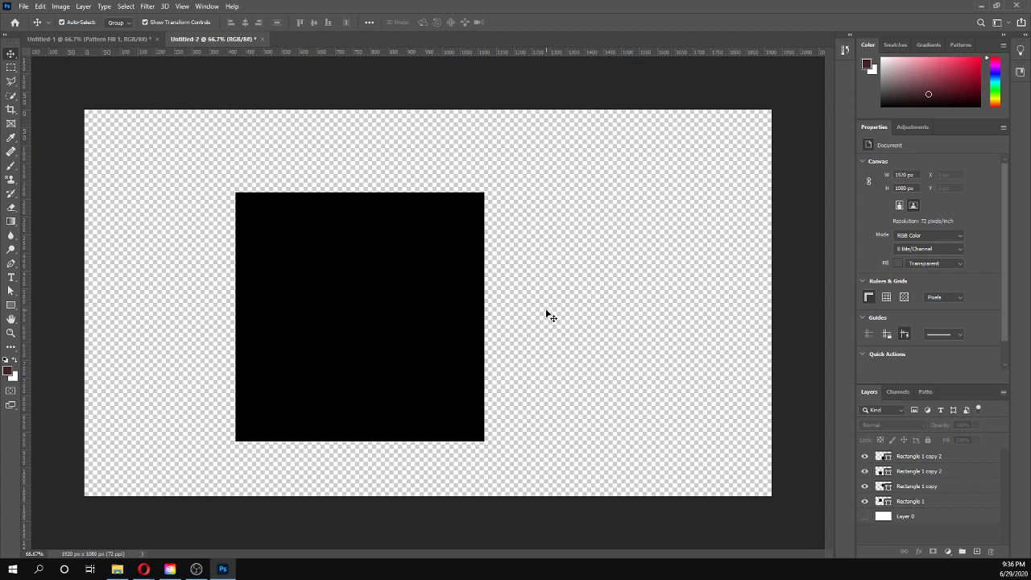
Step: Change the fill colour of the upper-left square, Rectangle 1, to white
left_click(272, 245)
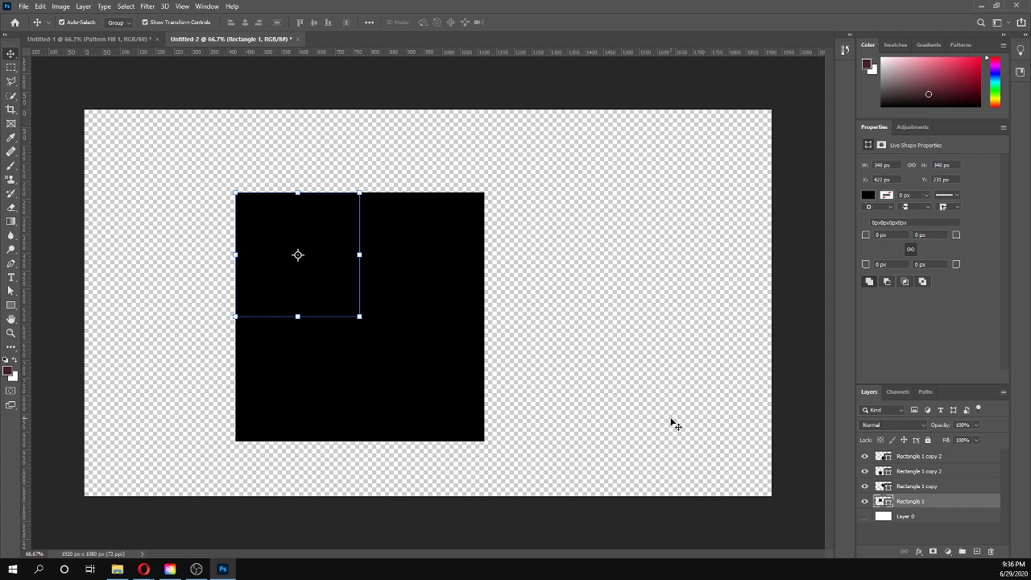
double_click(883, 502)
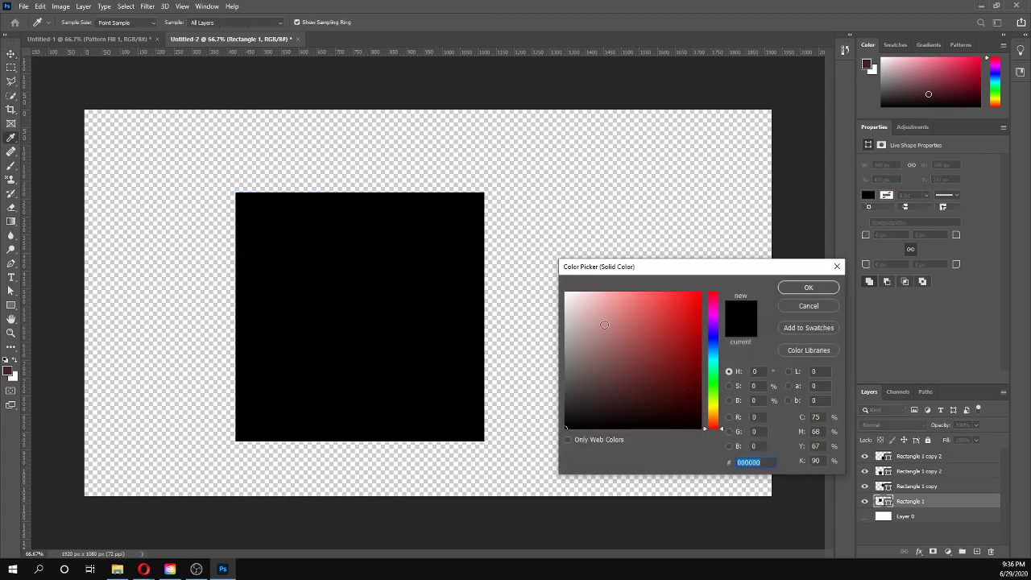
left_click_drag(606, 323, 553, 270)
left_click(790, 289)
key("v")
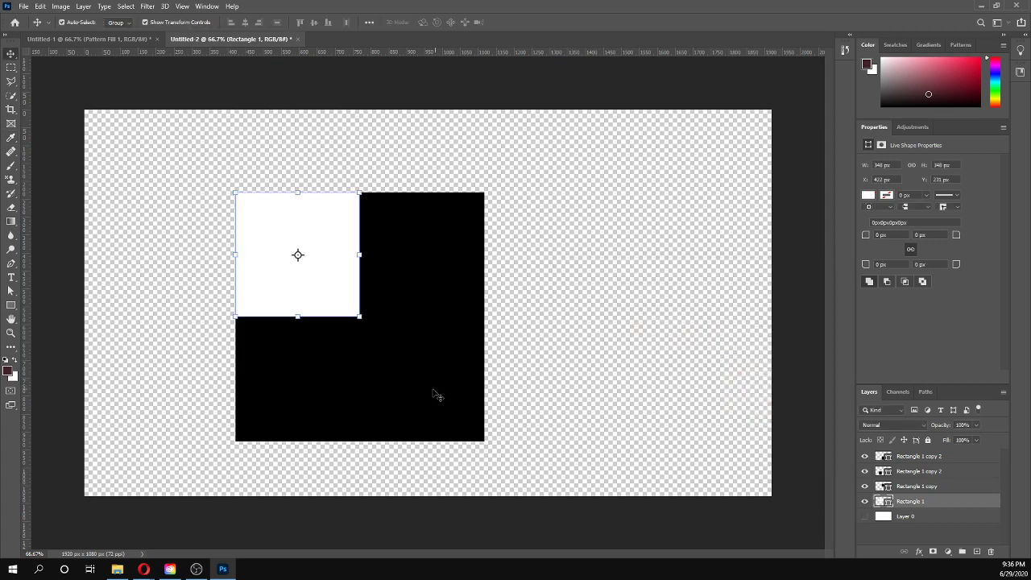
Step: Set the fill colour of the block's lower-right square to white (ffffff)
left_click(435, 396)
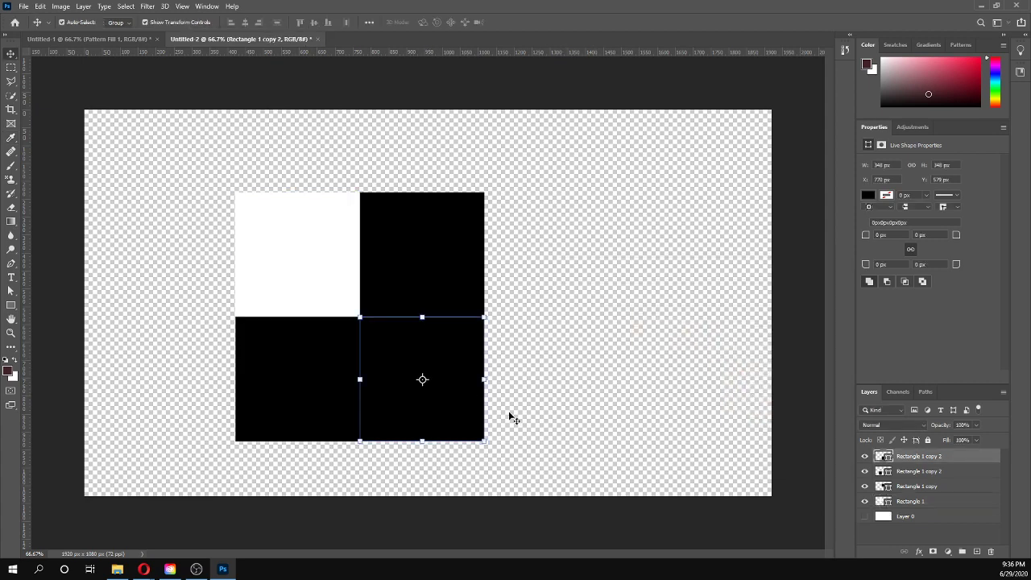
double_click(883, 456)
left_click(592, 313)
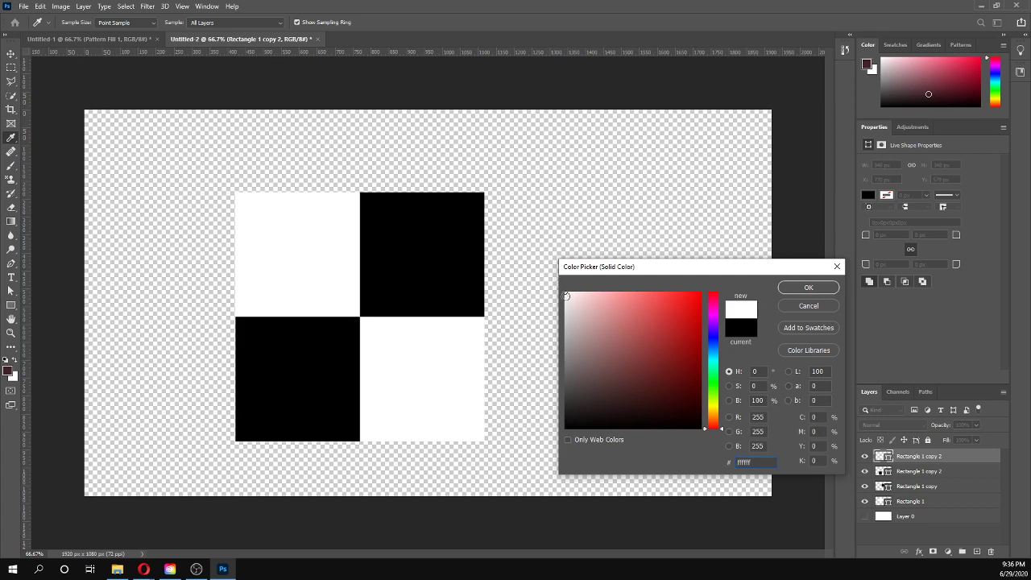
left_click(805, 290)
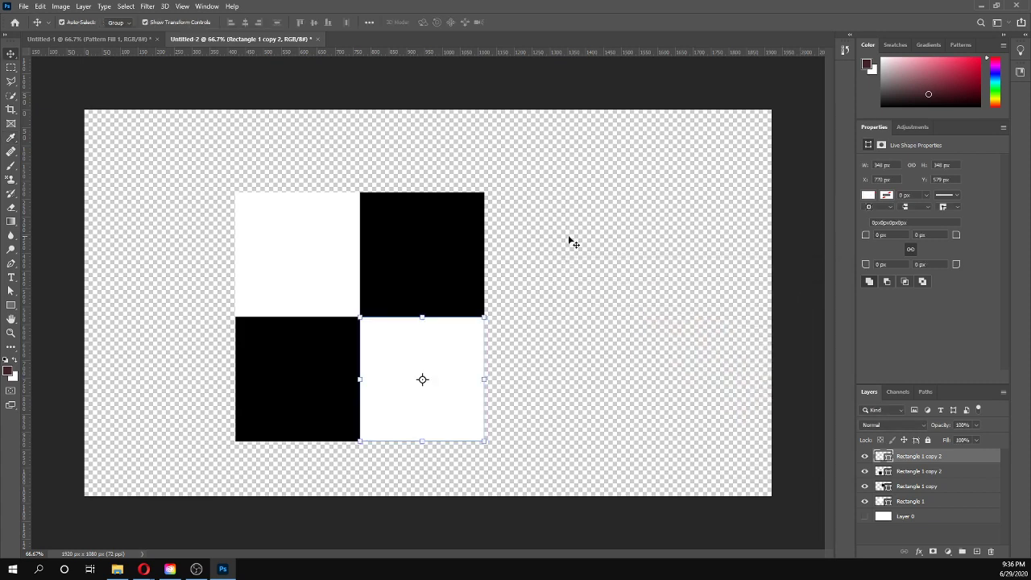
Step: Set the upper-right square's fill to mid grey (9f9f9f) and match the lower-left square's fill to it
left_click(414, 259)
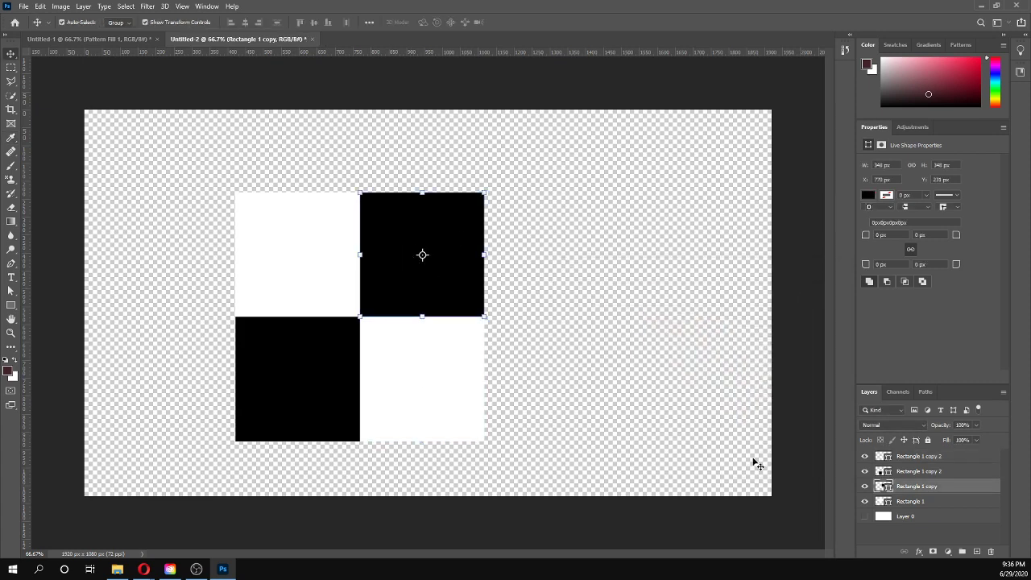
double_click(884, 488)
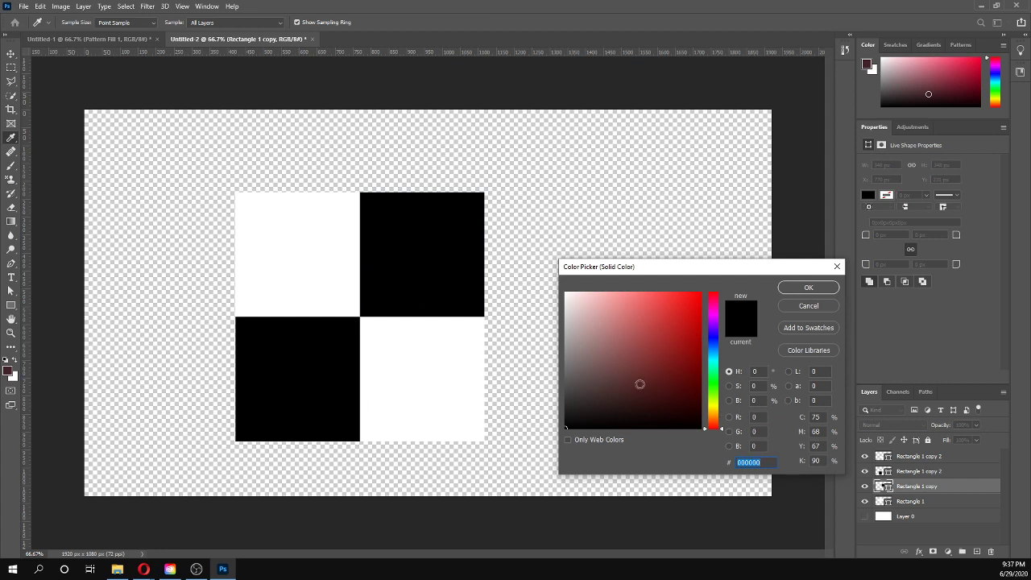
left_click_drag(641, 385, 550, 342)
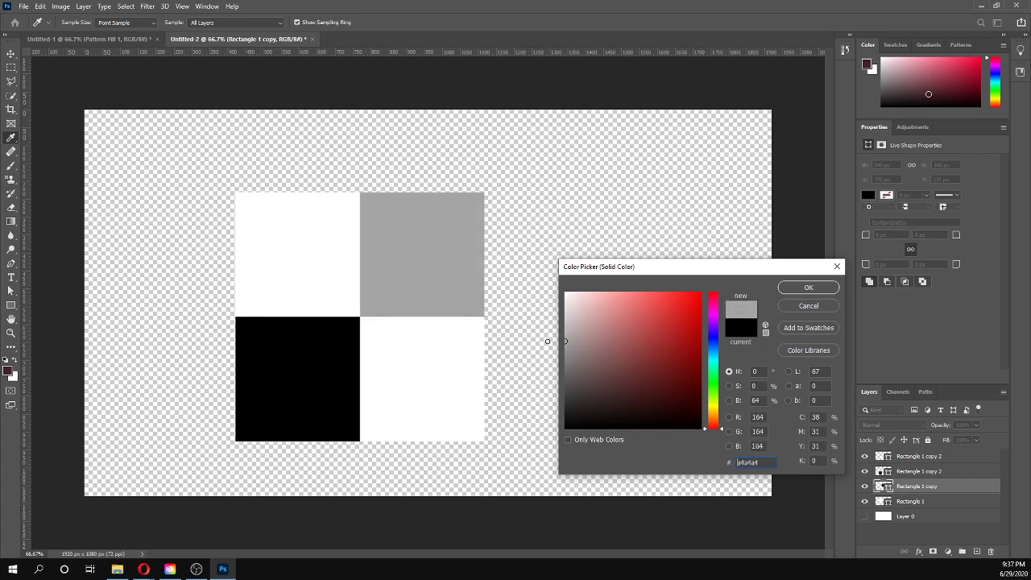
left_click(809, 287)
double_click(884, 471)
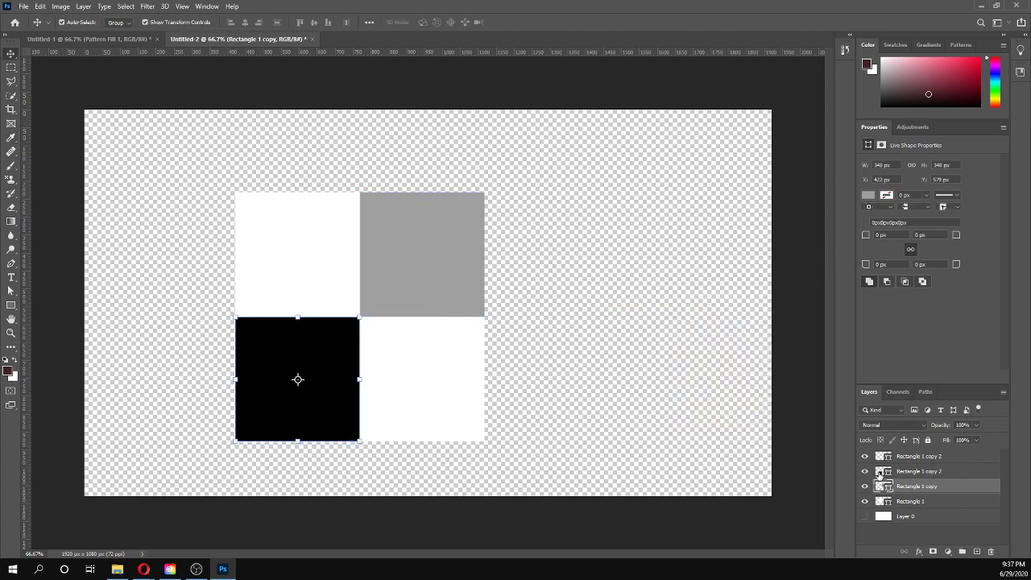
left_click(451, 286)
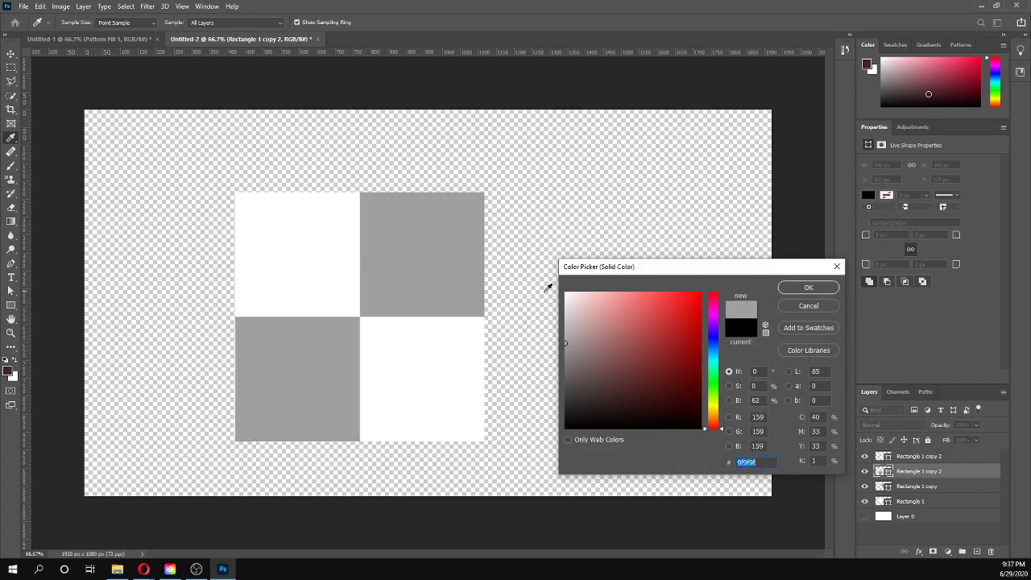
left_click(796, 291)
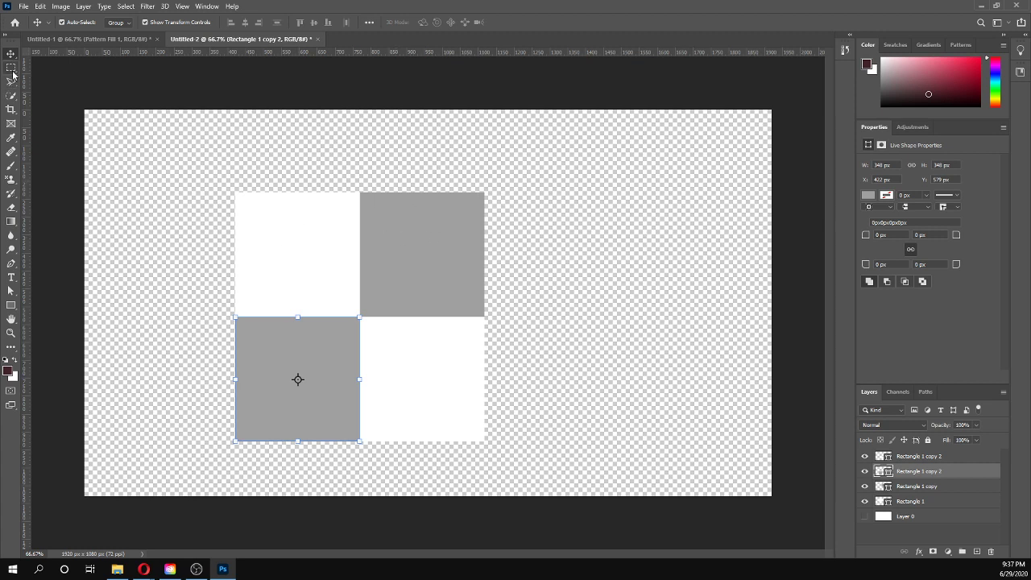
left_click(906, 503)
left_click(903, 458, "shift")
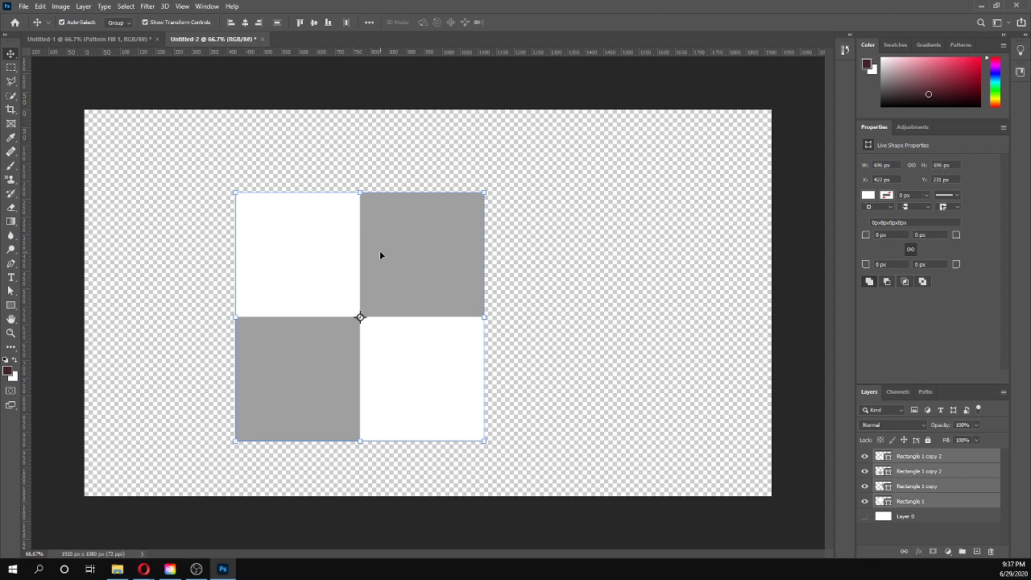
left_click(41, 8)
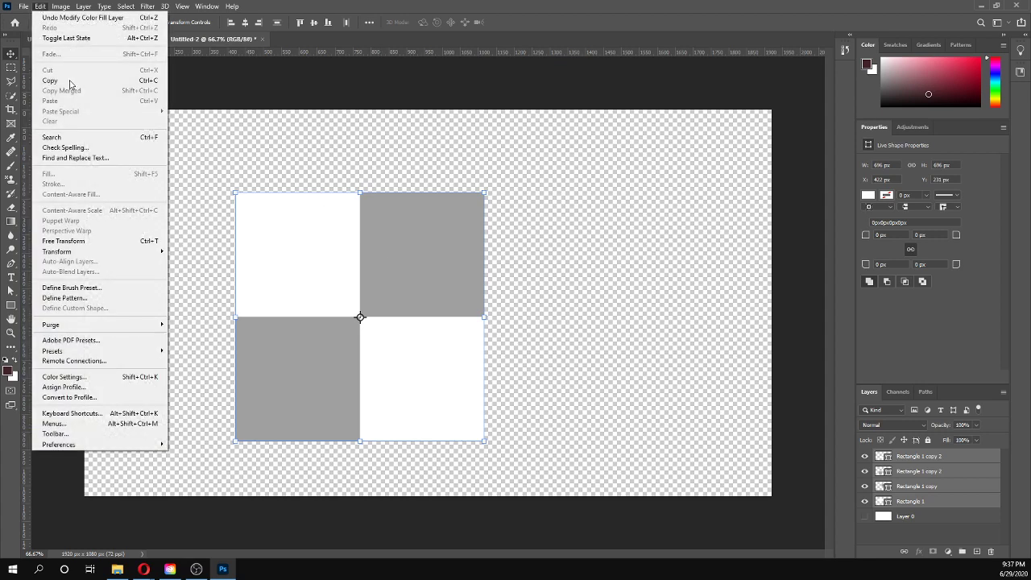
left_click(92, 299)
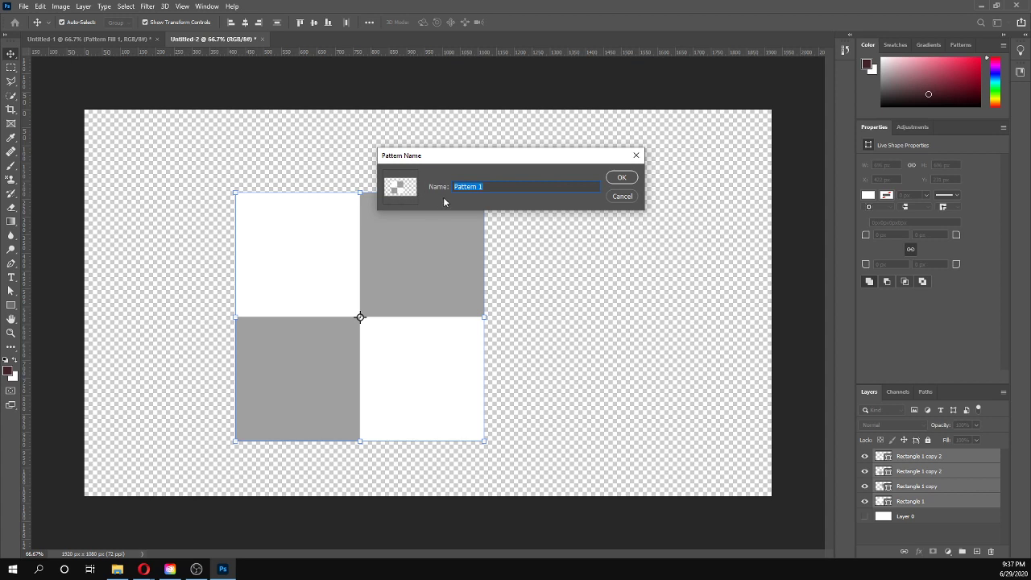
left_click(614, 198)
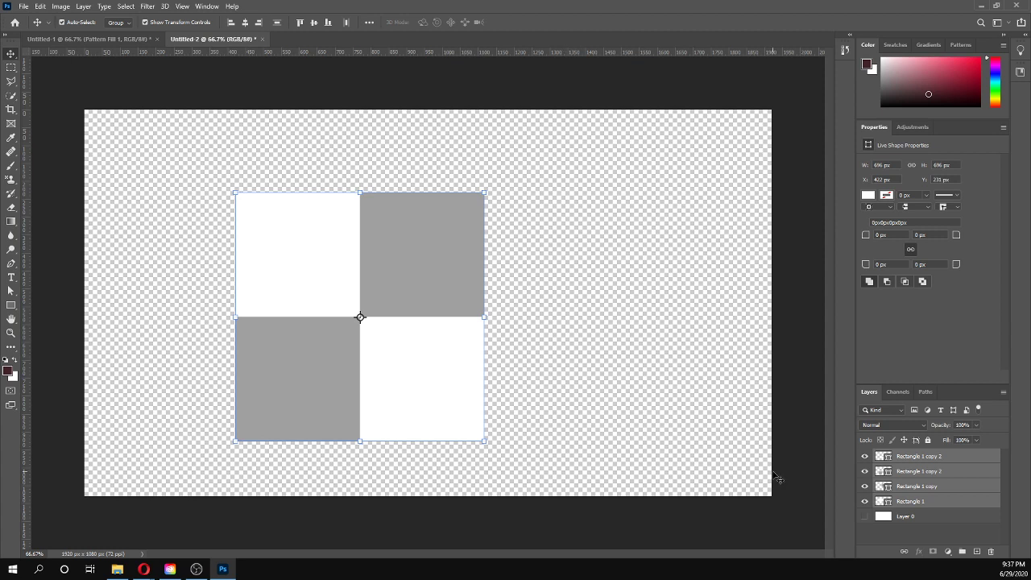
left_click(887, 539)
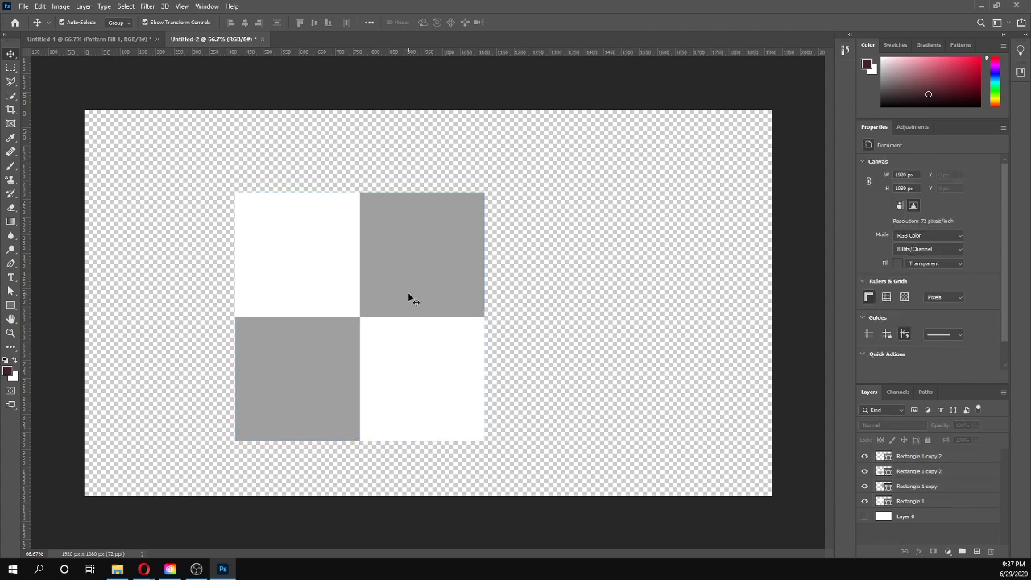
Step: Crop the canvas to the edges of the two-by-two block of squares, 696 x 696 px
left_click(12, 68)
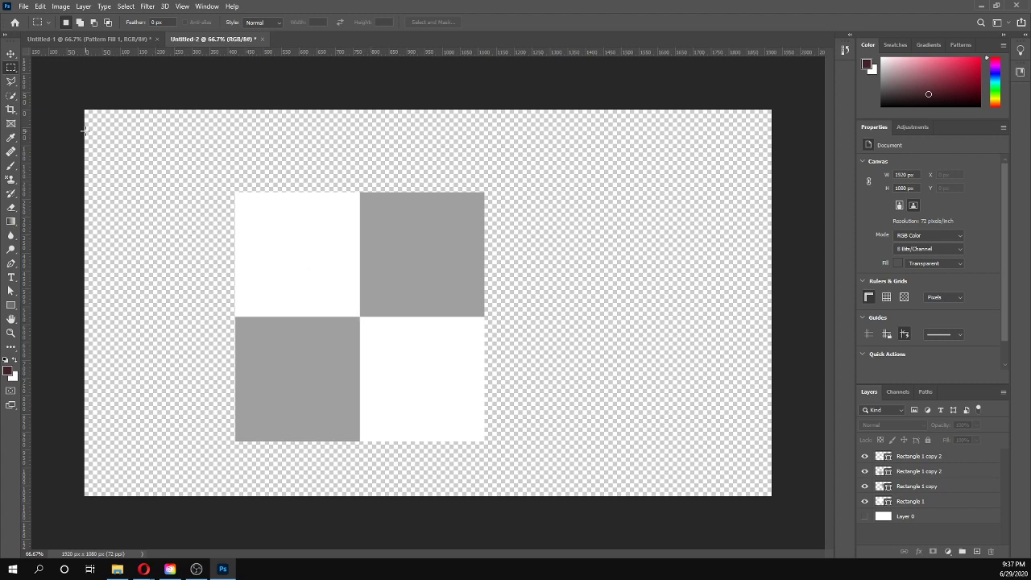
left_click(13, 110)
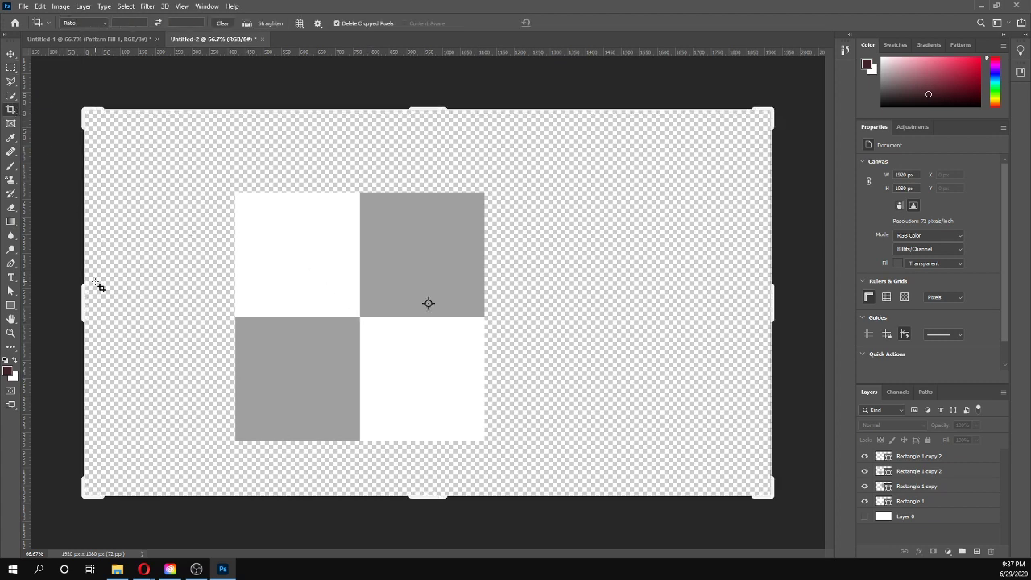
left_click_drag(81, 307, 165, 302)
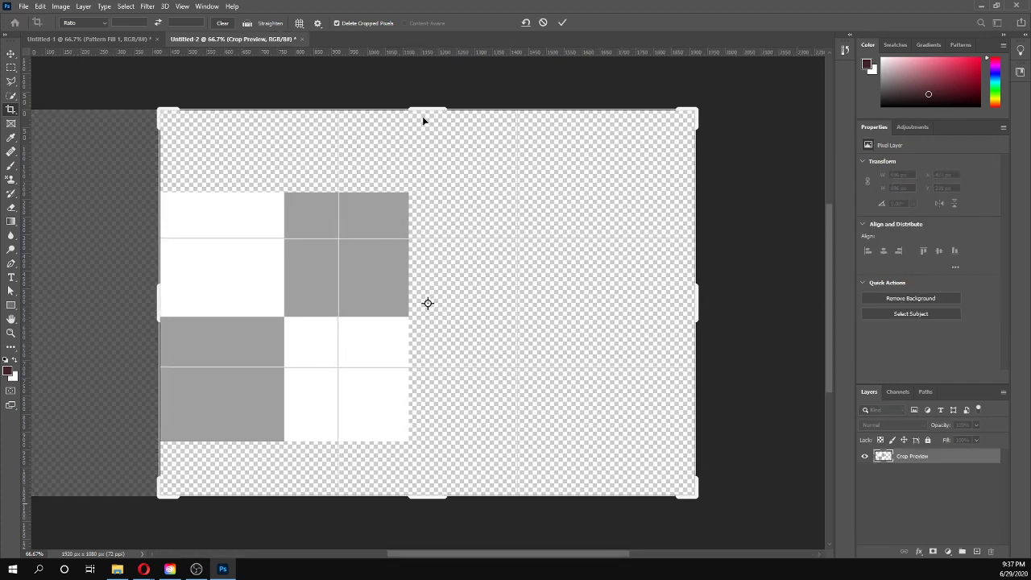
left_click_drag(424, 109, 408, 150)
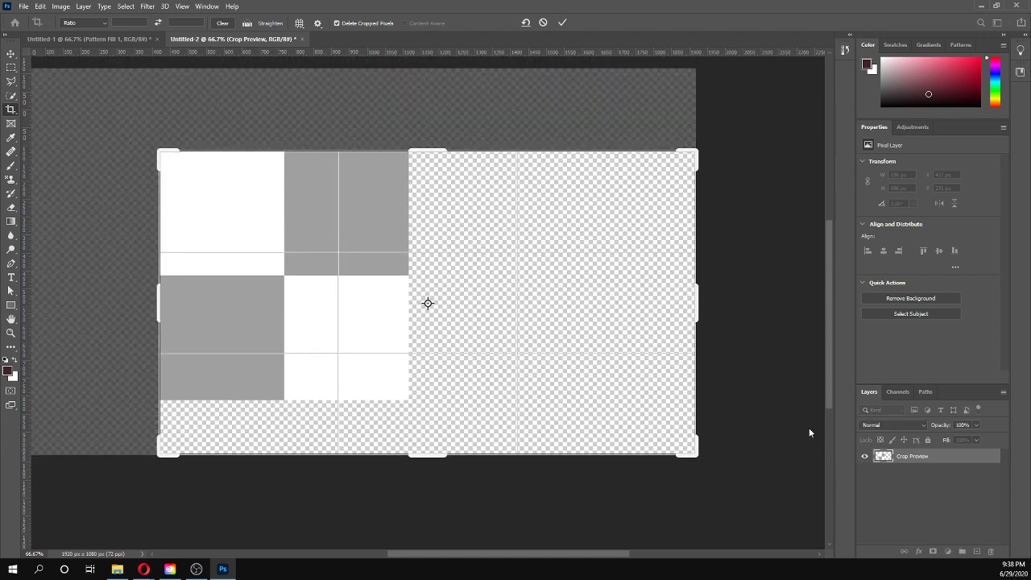
left_click_drag(697, 303, 558, 314)
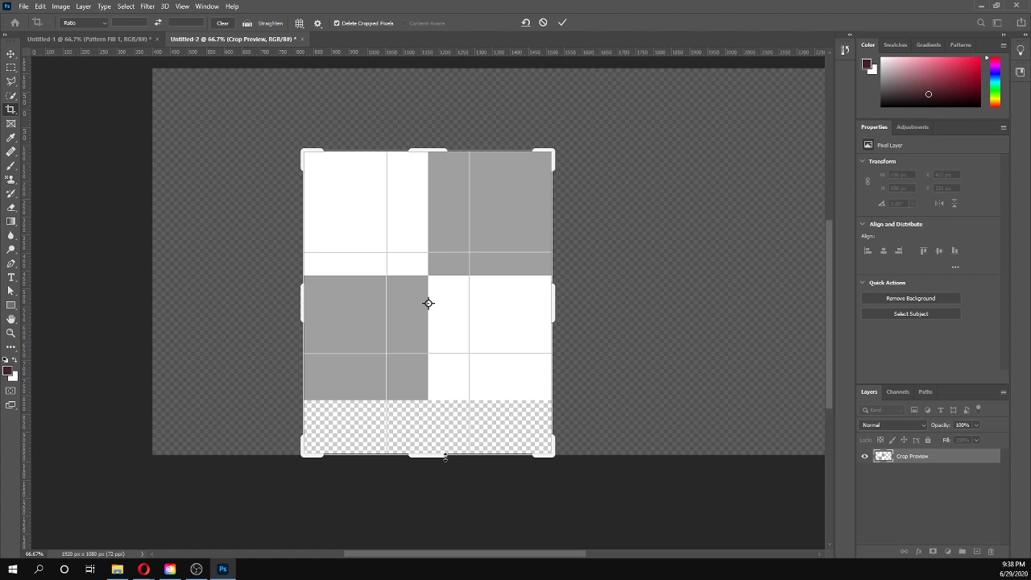
left_click_drag(446, 456, 449, 430)
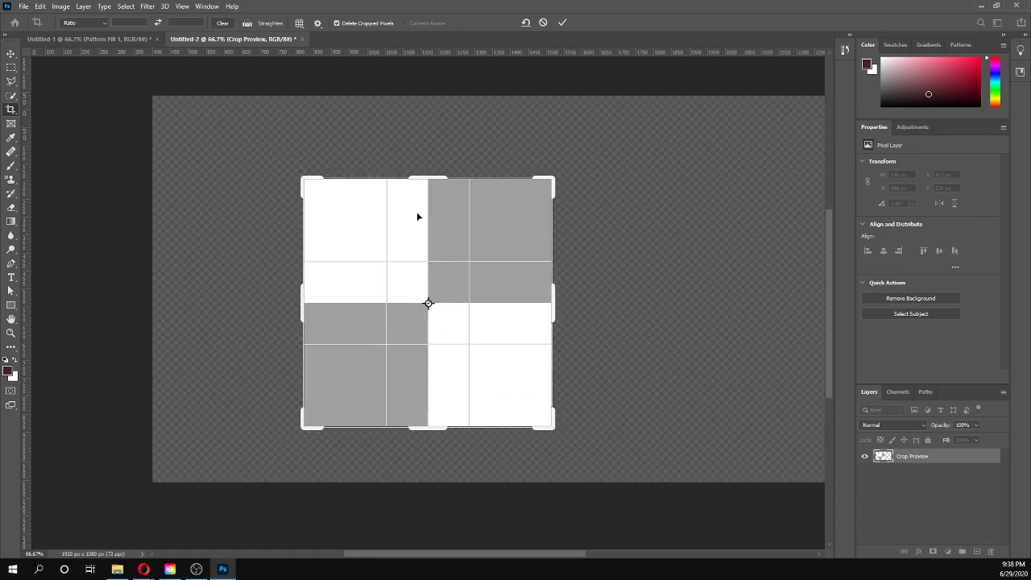
left_click(562, 22)
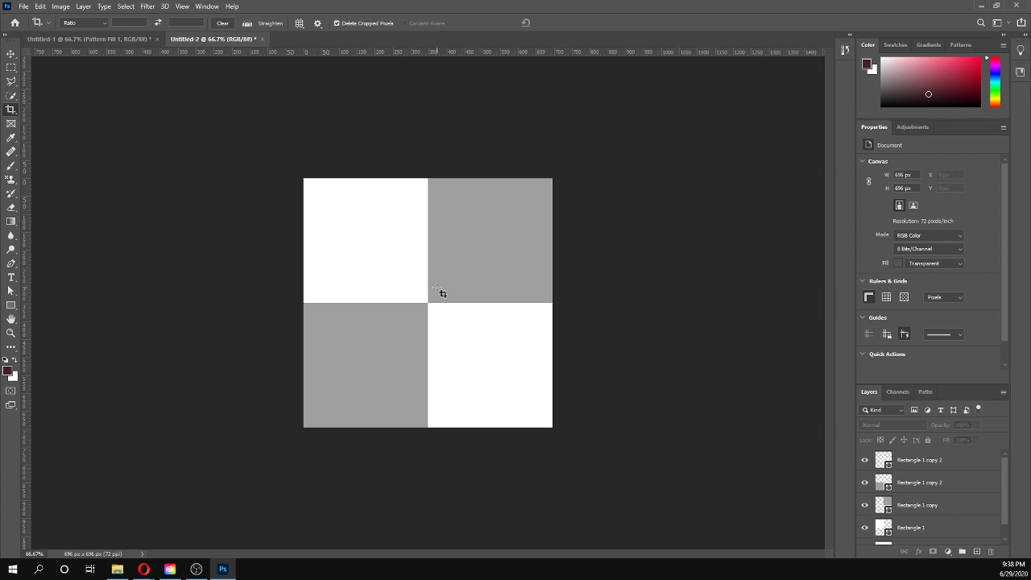
Step: Define the cropped checkered design as a new pattern named transparency grid
left_click(38, 7)
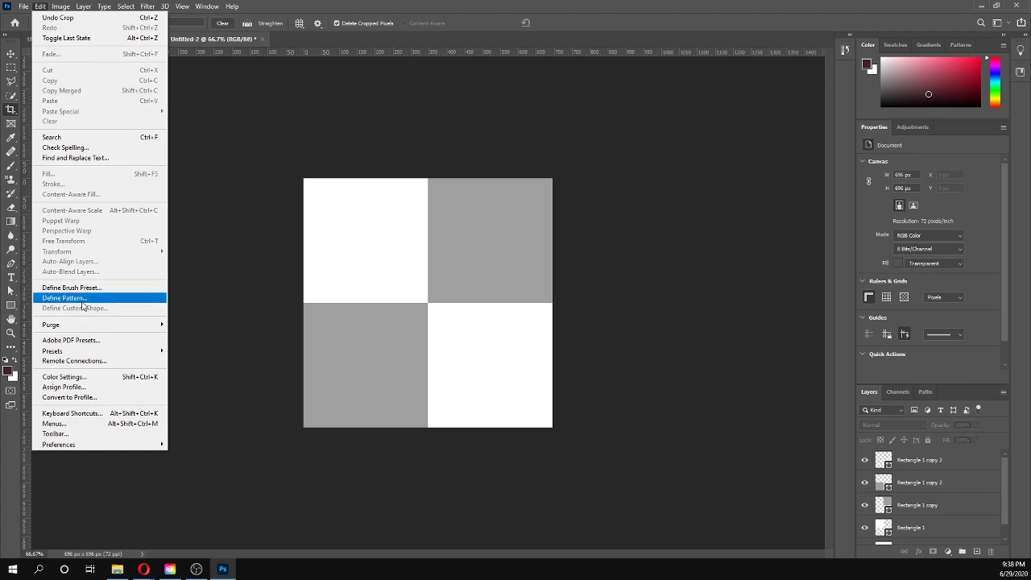
left_click(81, 298)
left_click_drag(483, 186, 397, 195)
key("BackSpace")
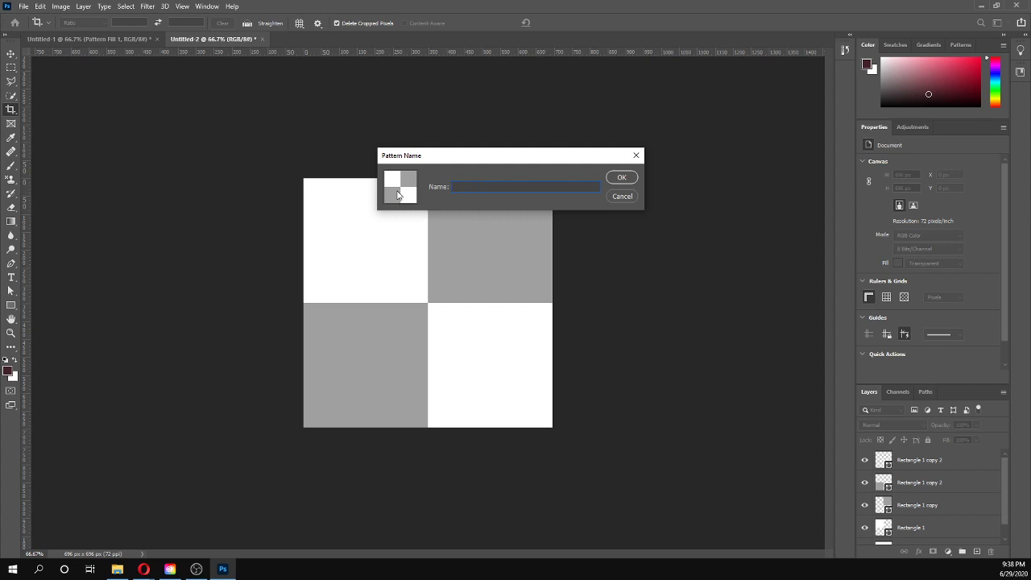
type("1")
type("ransparency g")
type("rid")
left_click(622, 178)
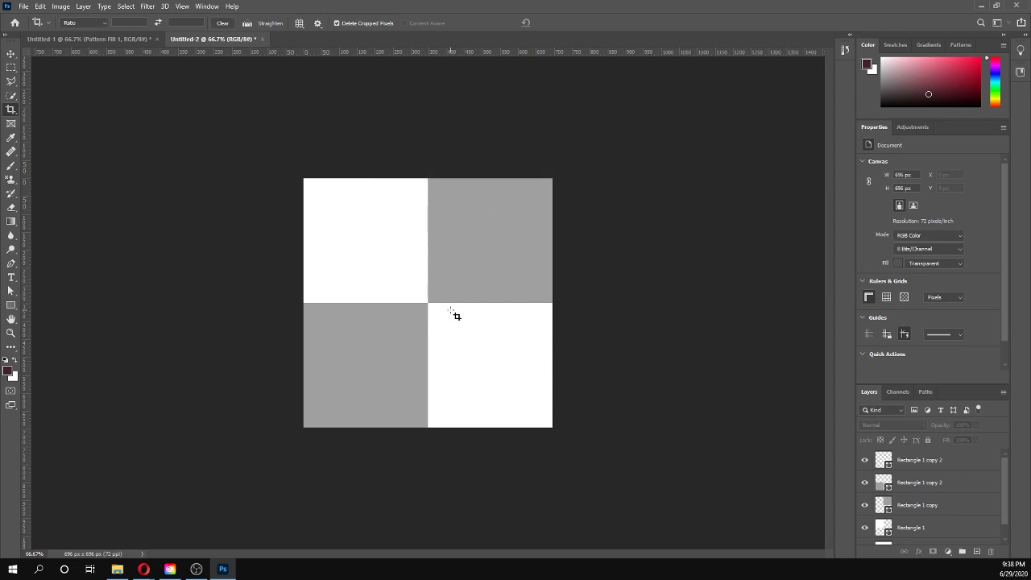
Step: Switch to the Untitled-1 document and make its Pattern Fill 1 layer visible
left_click(81, 37)
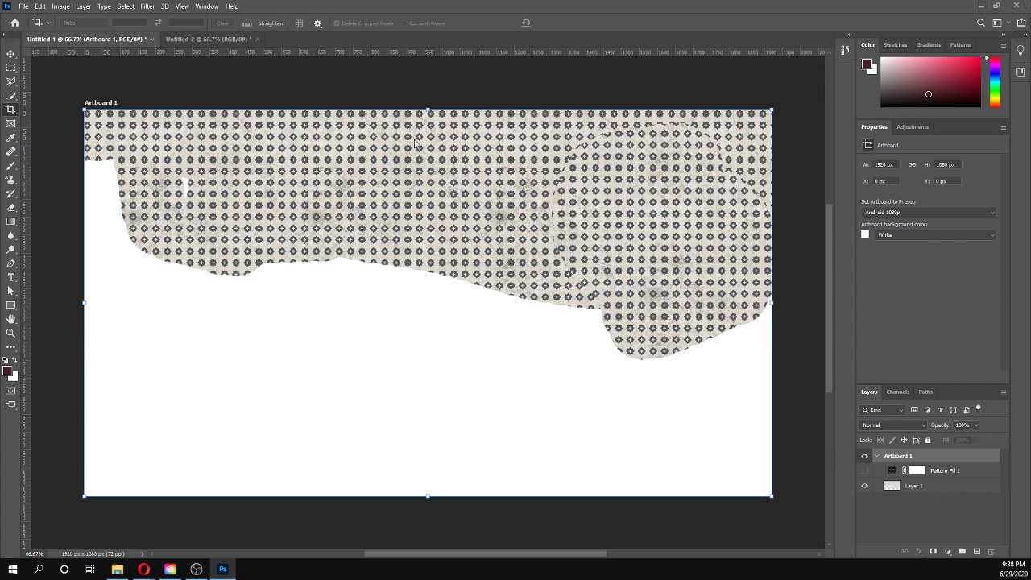
left_click(899, 475)
left_click(865, 471)
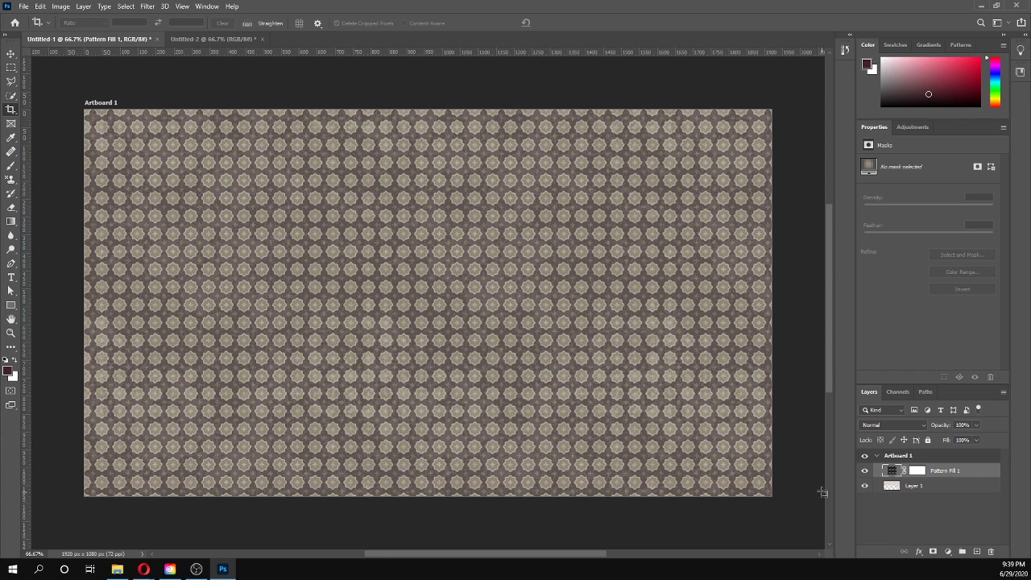
Step: Change the Pattern Fill 1 layer's pattern to the newly defined white and grey checkered pattern
double_click(892, 474)
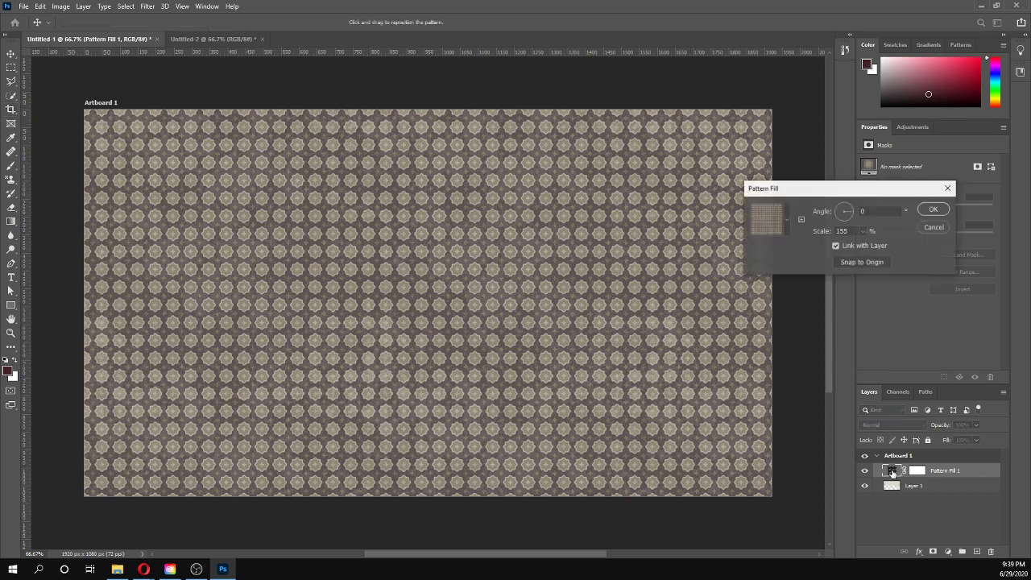
left_click(787, 221)
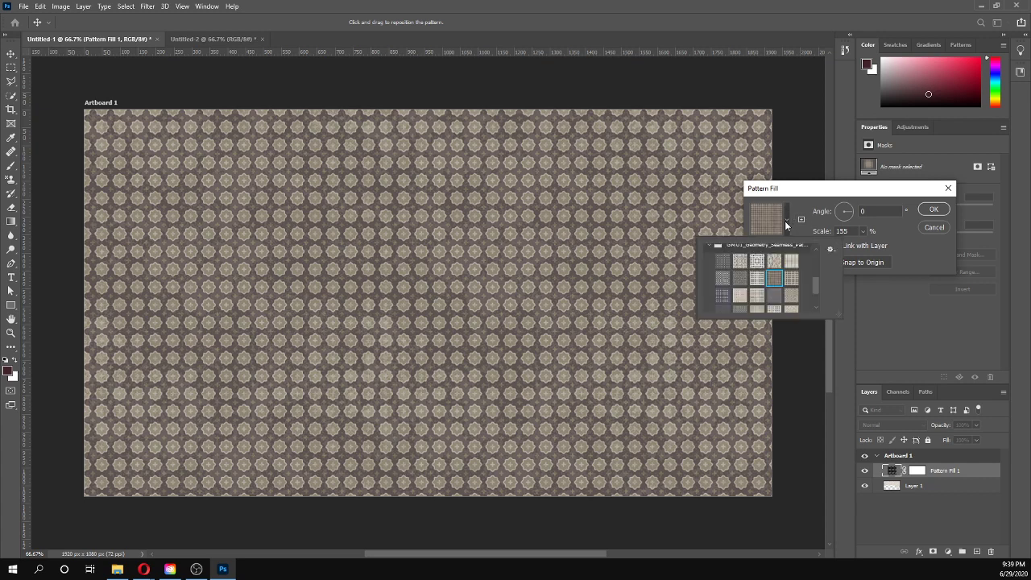
scroll(797, 300, "down", 3)
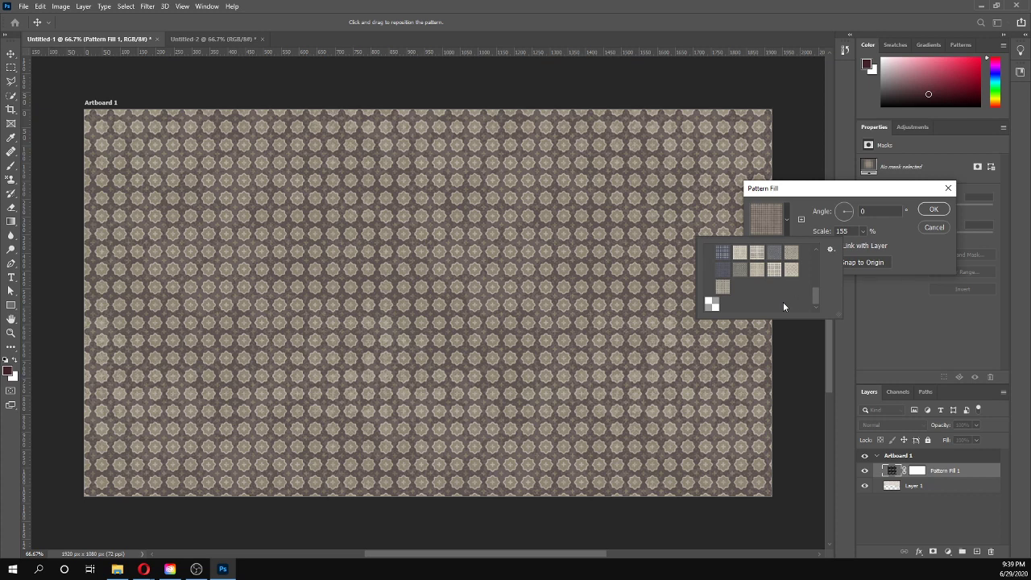
left_click(712, 305)
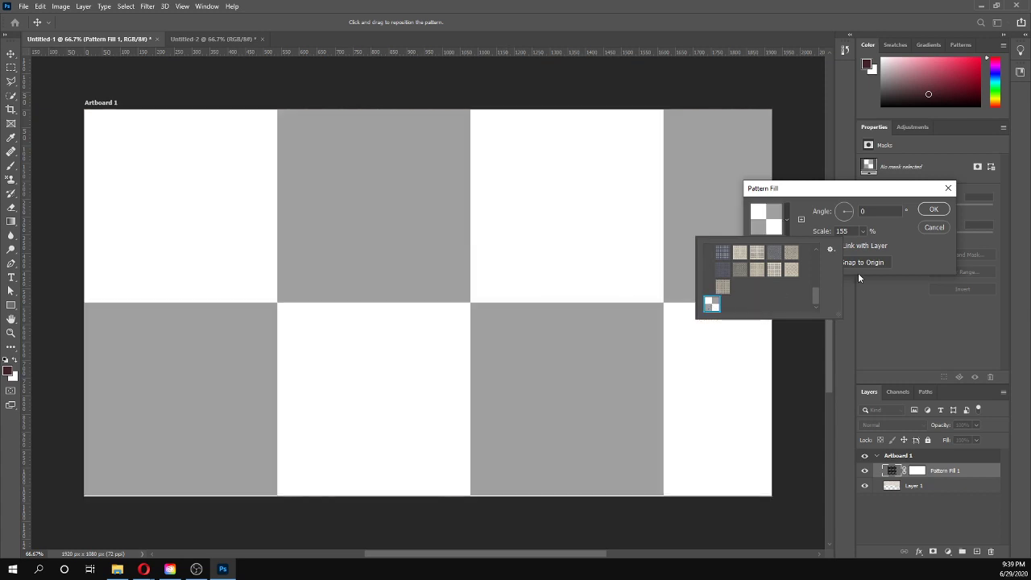
left_click(859, 193)
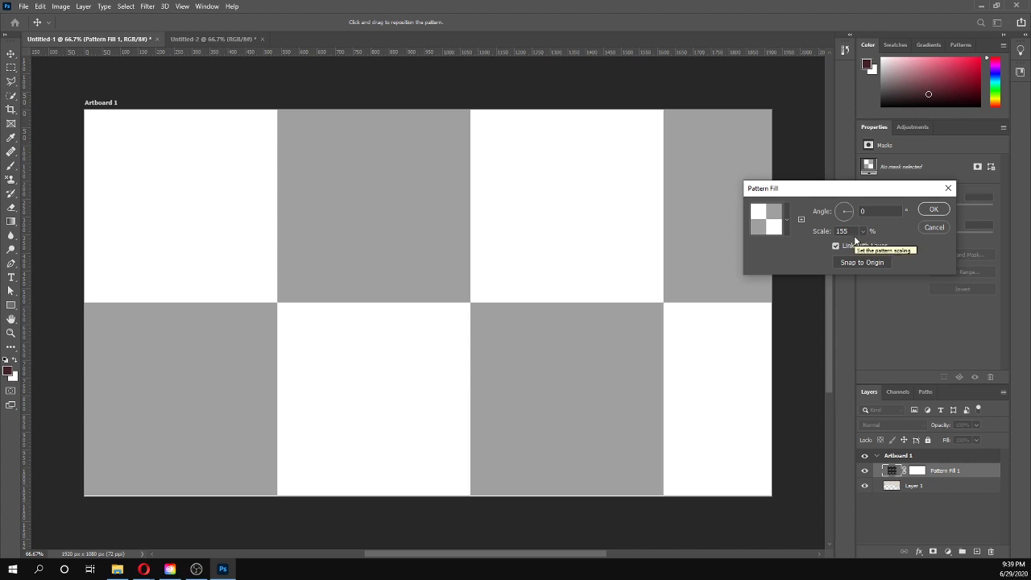
Step: Reduce the checkered pattern fill's scale to 3% and apply it
left_click(863, 232)
left_click_drag(868, 247, 862, 252)
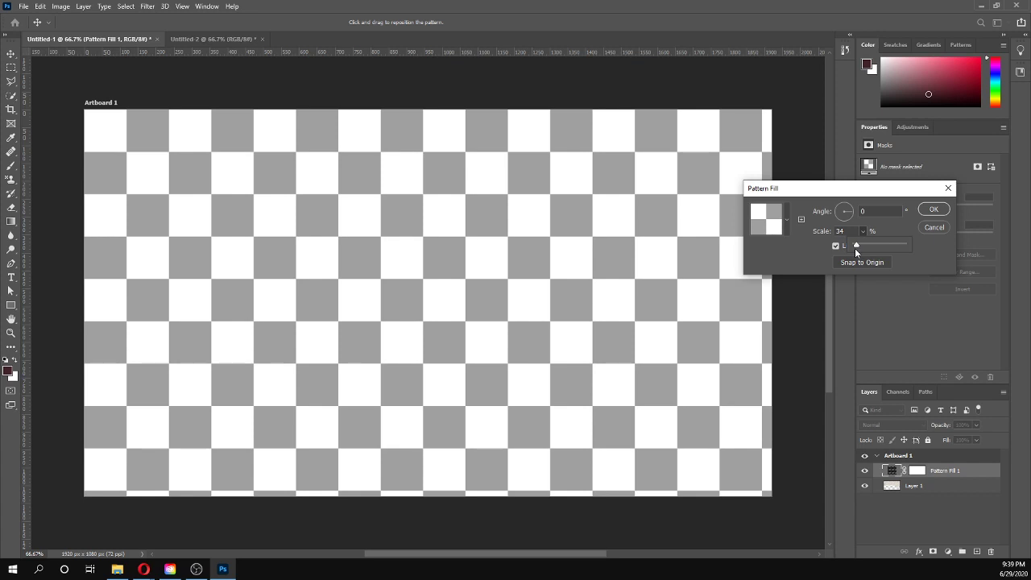
left_click_drag(859, 245, 857, 246)
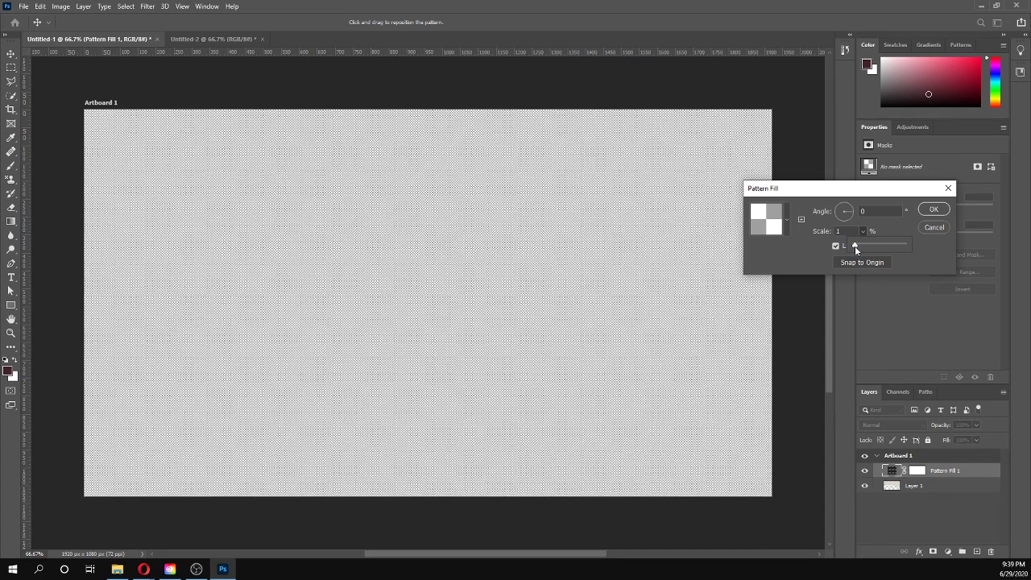
left_click(861, 234)
key("Up")
key("Up")
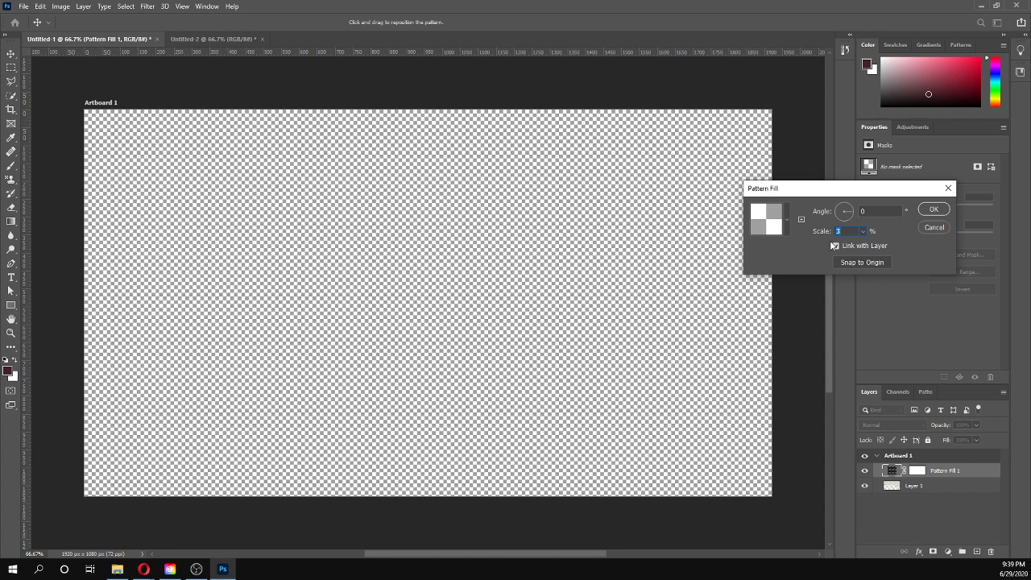
left_click(934, 210)
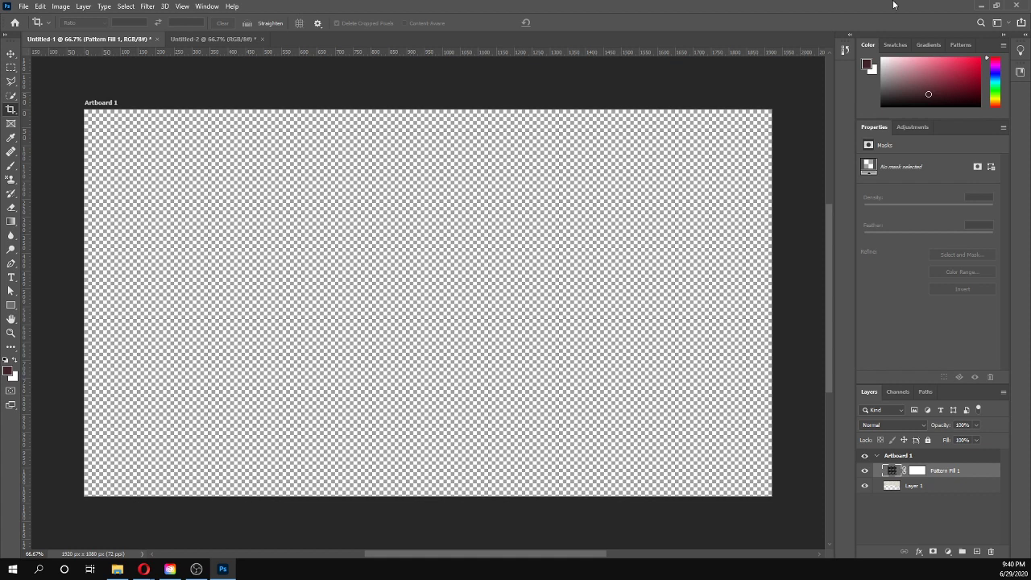
Step: Switch to the Opera browser window with the Brusheezy seamless patterns page
scroll(685, 451, "up", 1)
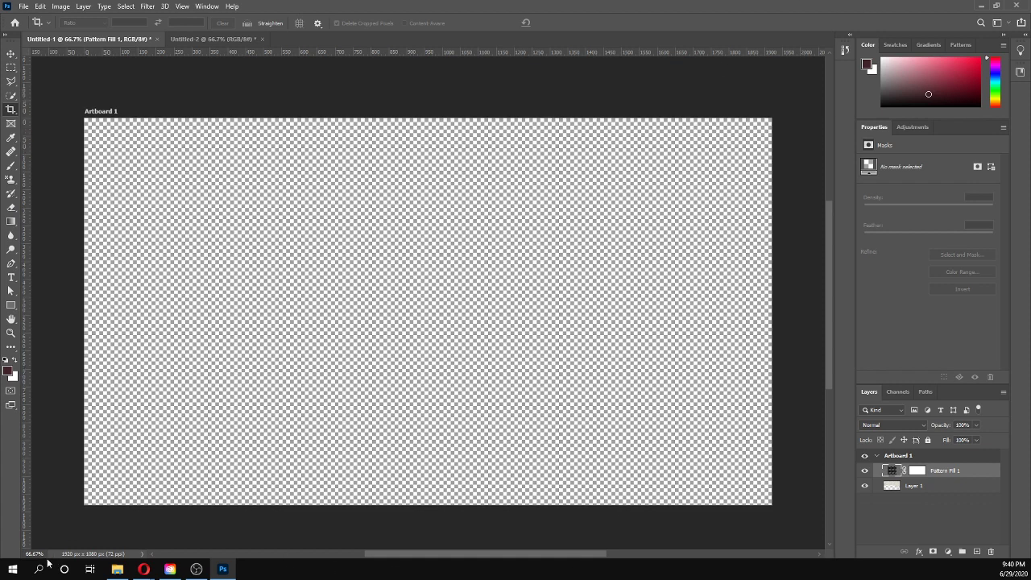
mouse_move(144, 570)
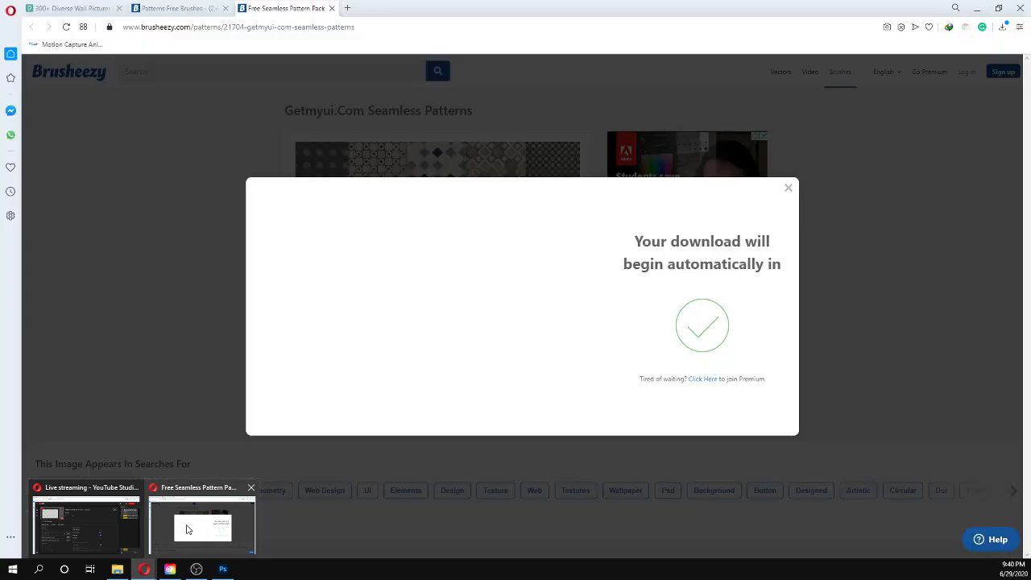
left_click(186, 528)
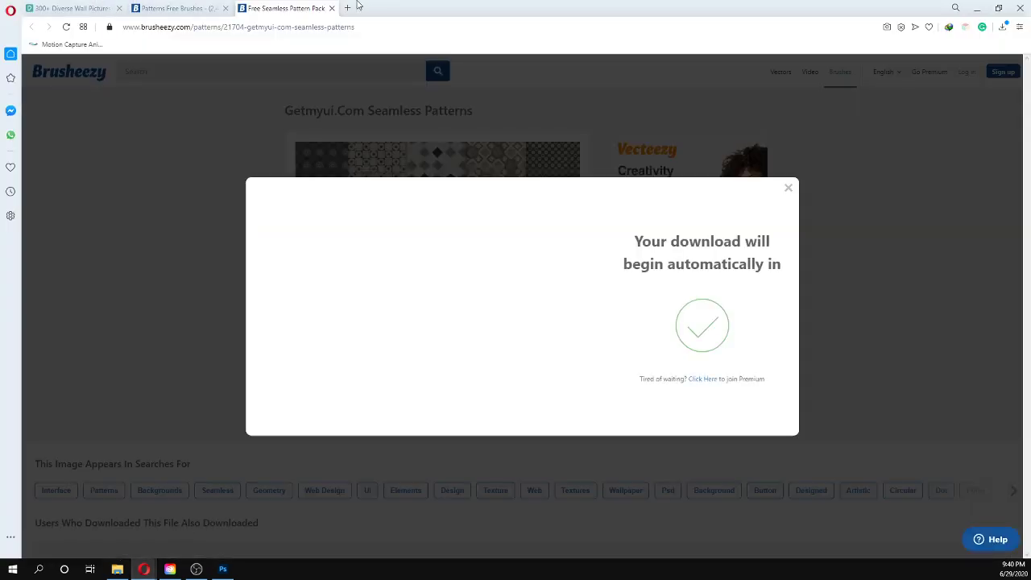
Step: Close the Brusheezy seamless patterns page and browse the Pexels wall photos
left_click(330, 9)
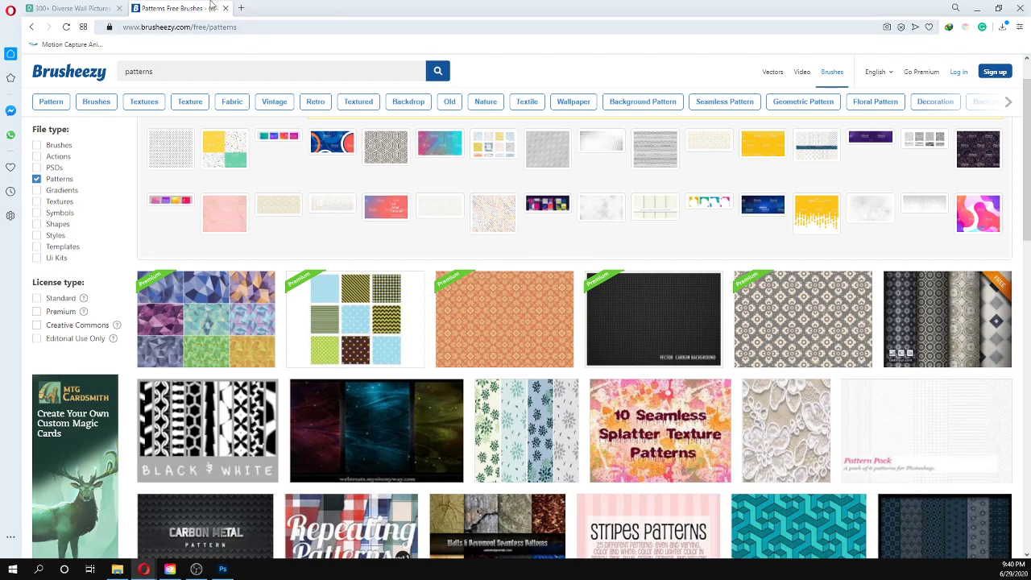
left_click(112, 10)
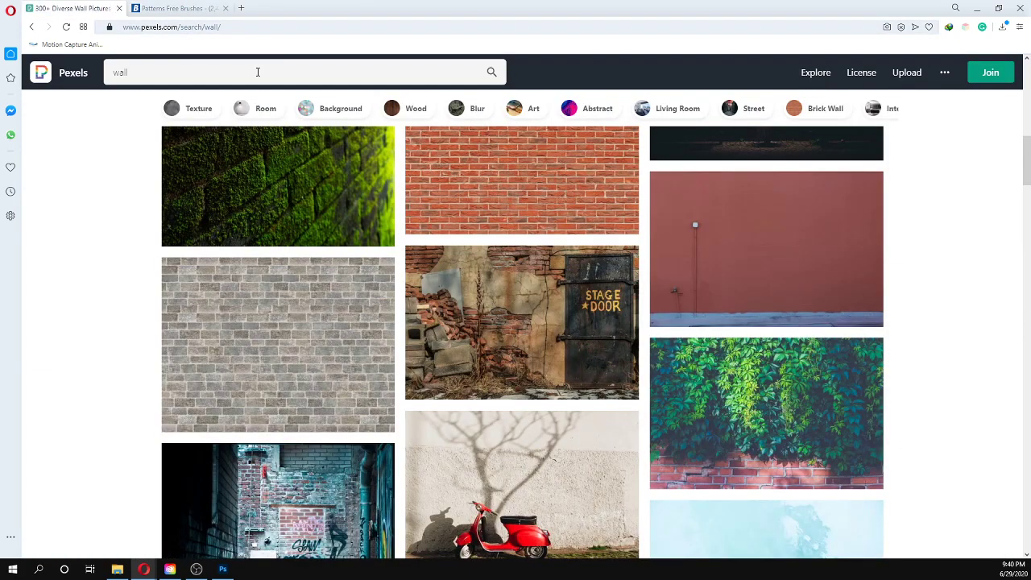
scroll(734, 291, "down", 8)
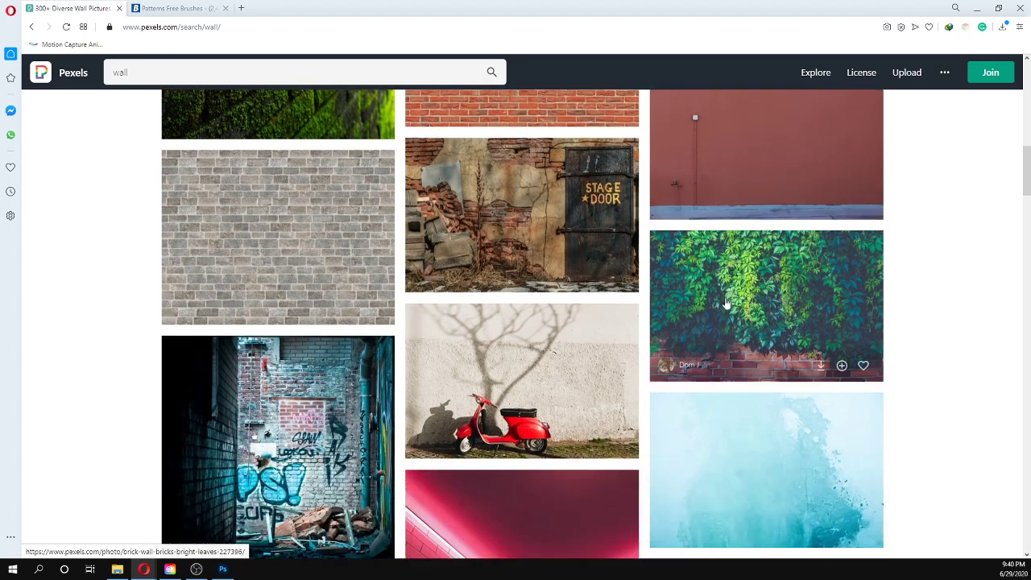
scroll(704, 368, "down", 3)
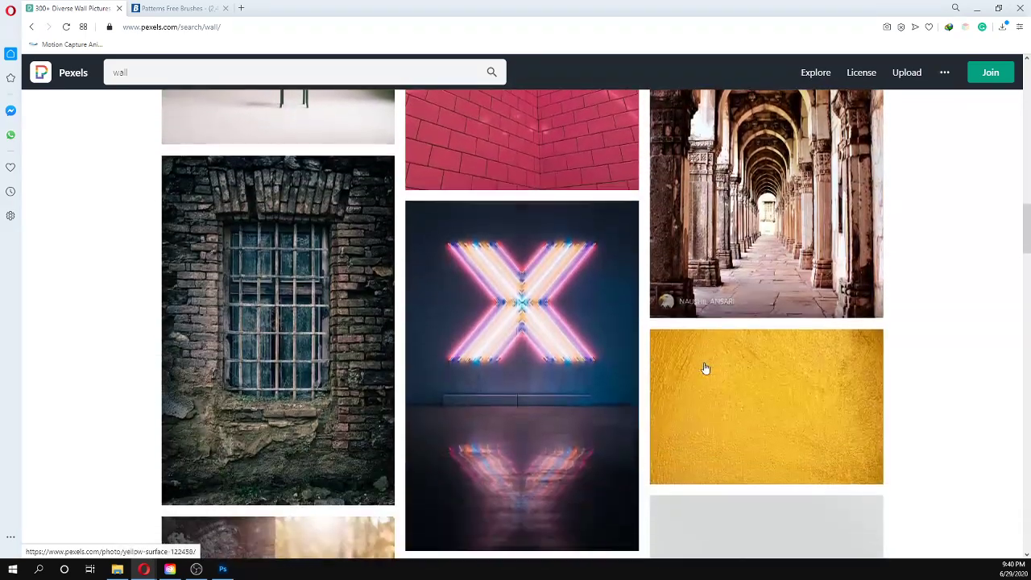
scroll(642, 341, "up", 2)
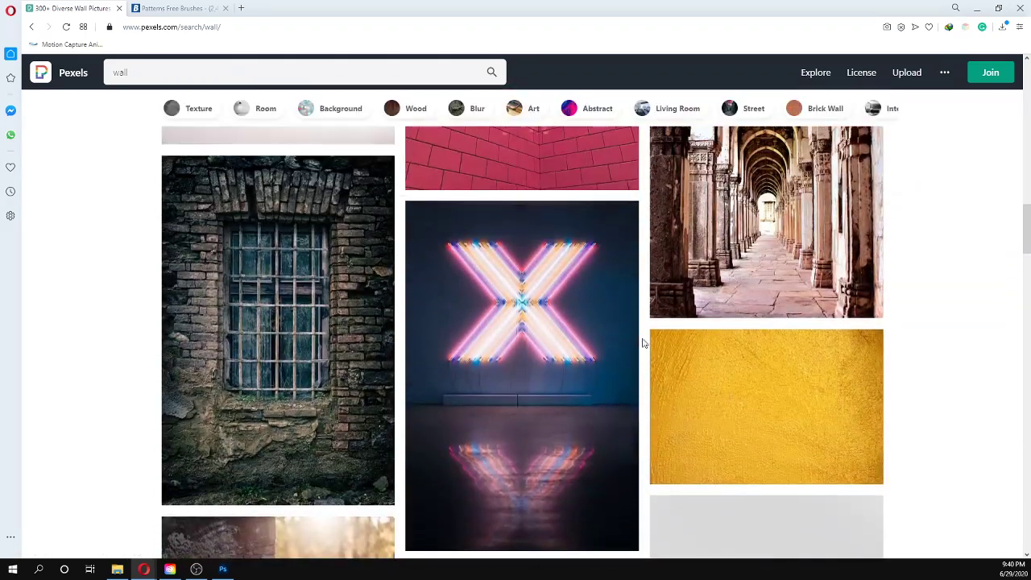
Step: Open the Pexels photo of the brick wall with a barred window in a new tab and download it
middle_click(282, 279)
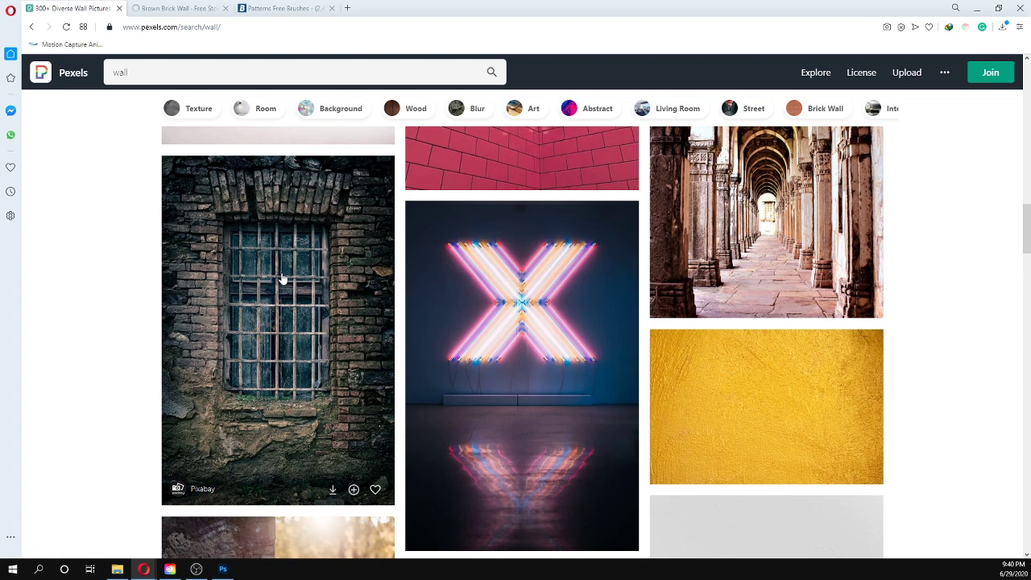
left_click(180, 9)
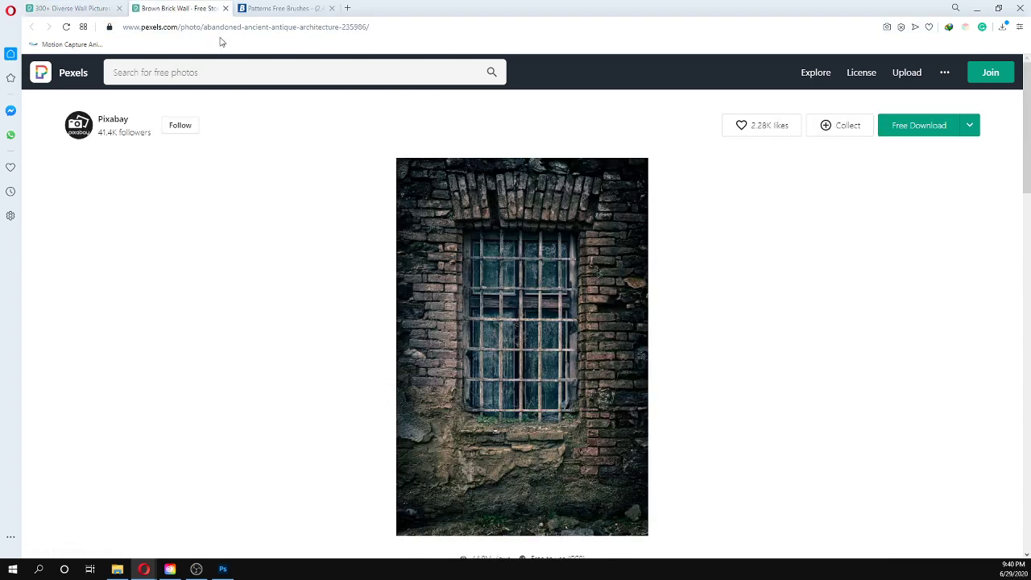
left_click(908, 127)
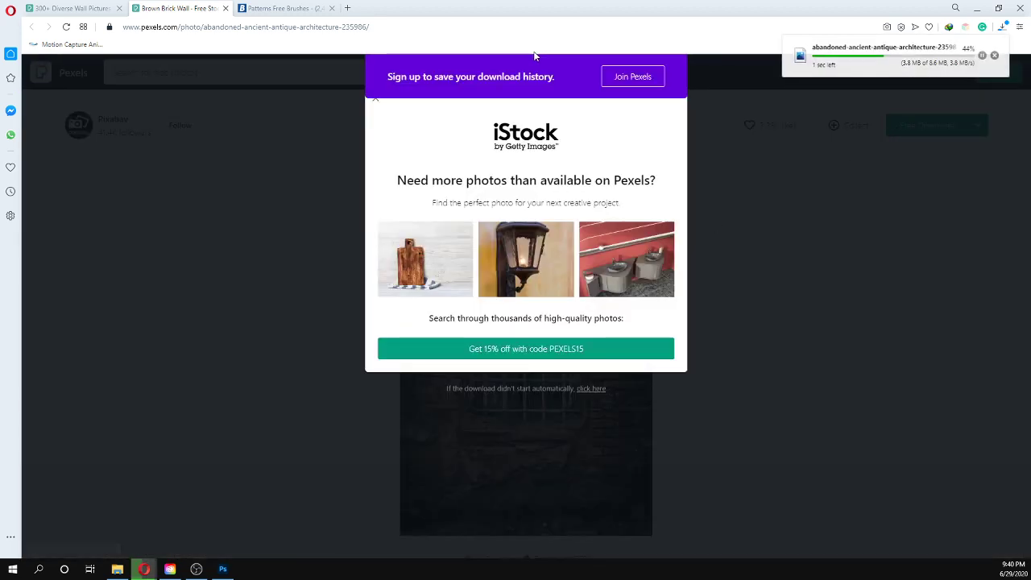
Step: Copy the brick wall photo page's web address and switch to Photoshop
left_click(166, 30)
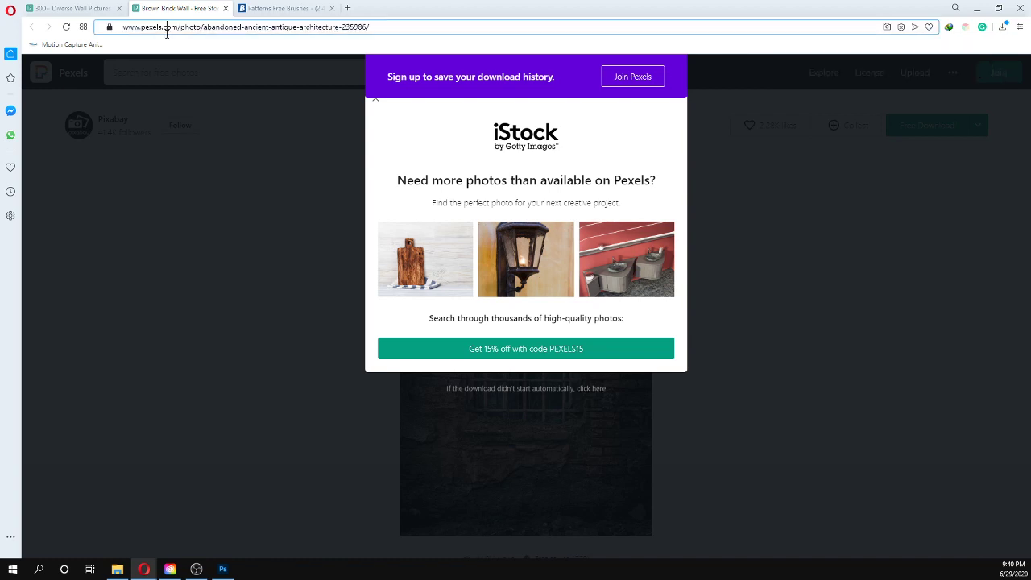
right_click(166, 32)
left_click(186, 71)
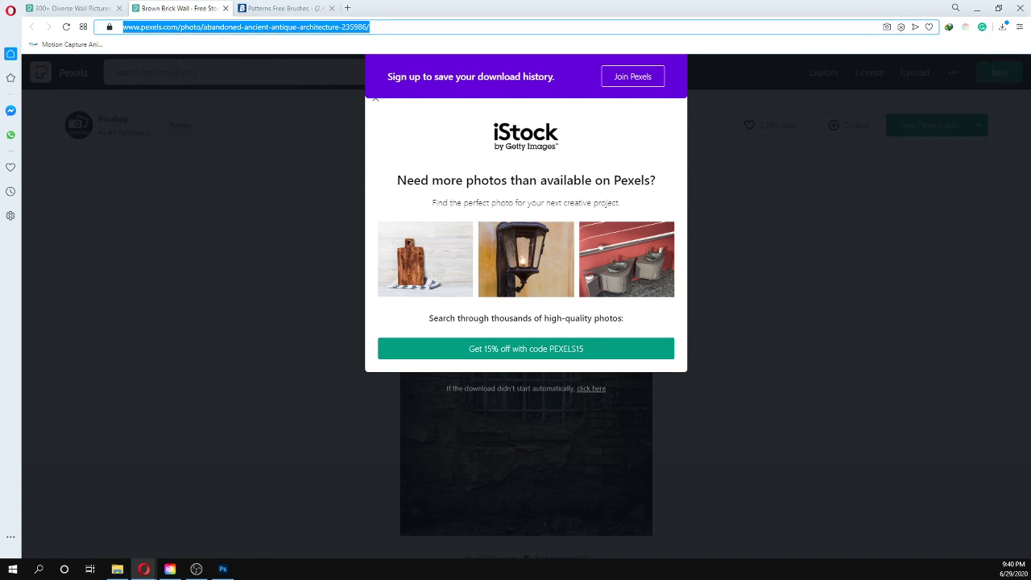
key("alt+Tab")
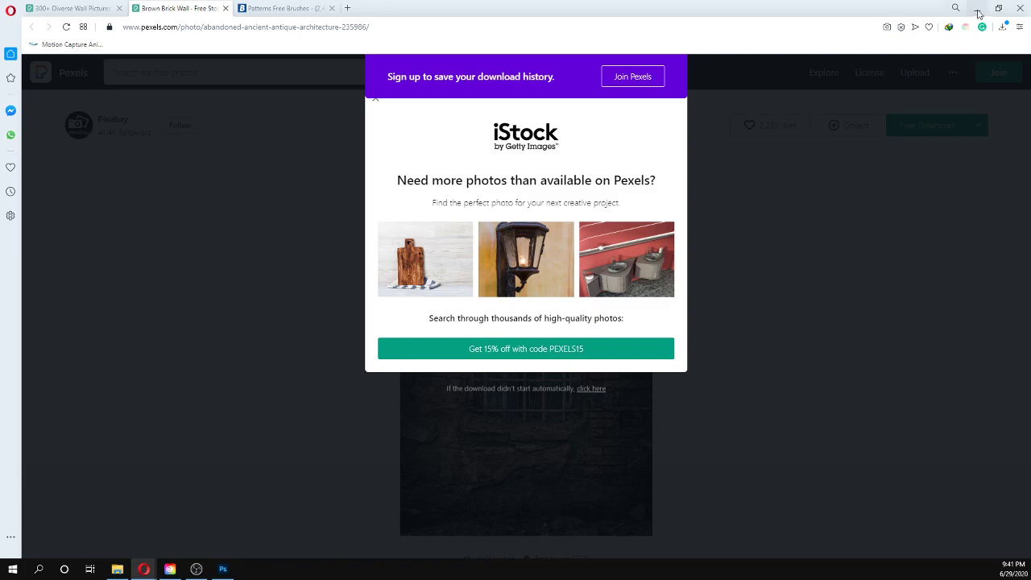
key("alt+Tab")
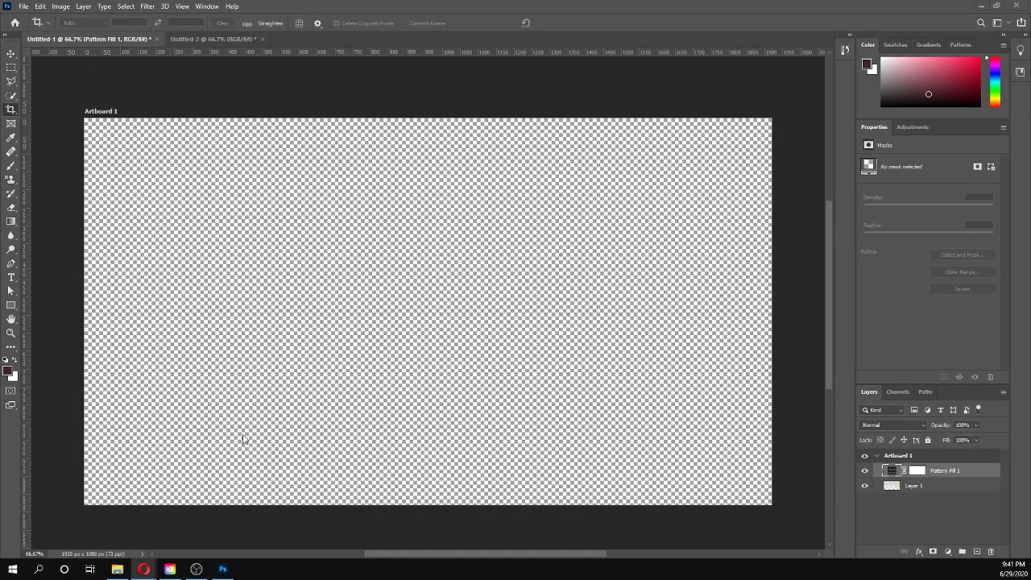
Step: Switch back to Opera and show the downloaded abandoned-ancient-antique-architecture-235986.jpg in its folder
left_click(123, 569)
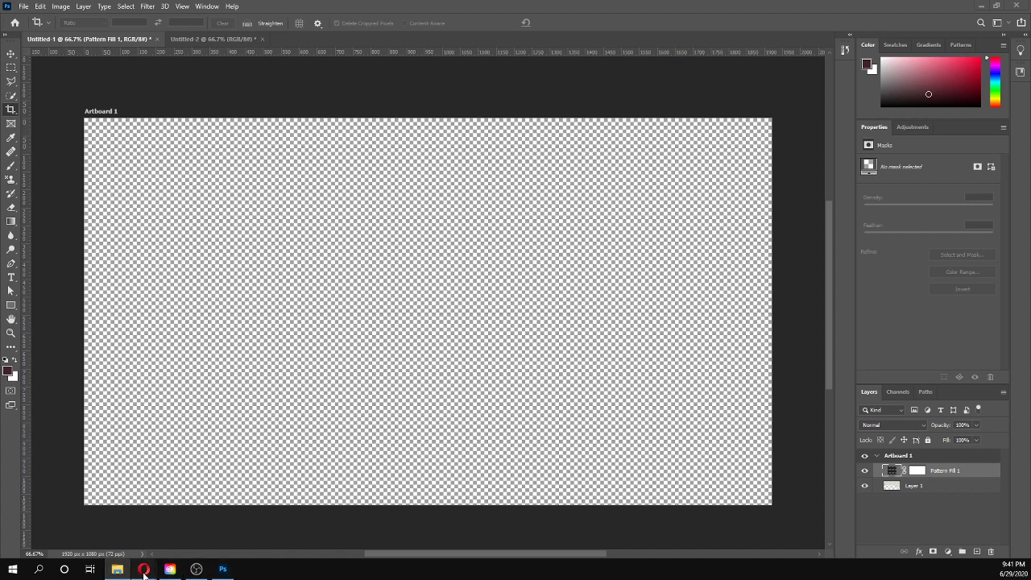
mouse_move(145, 573)
left_click(182, 540)
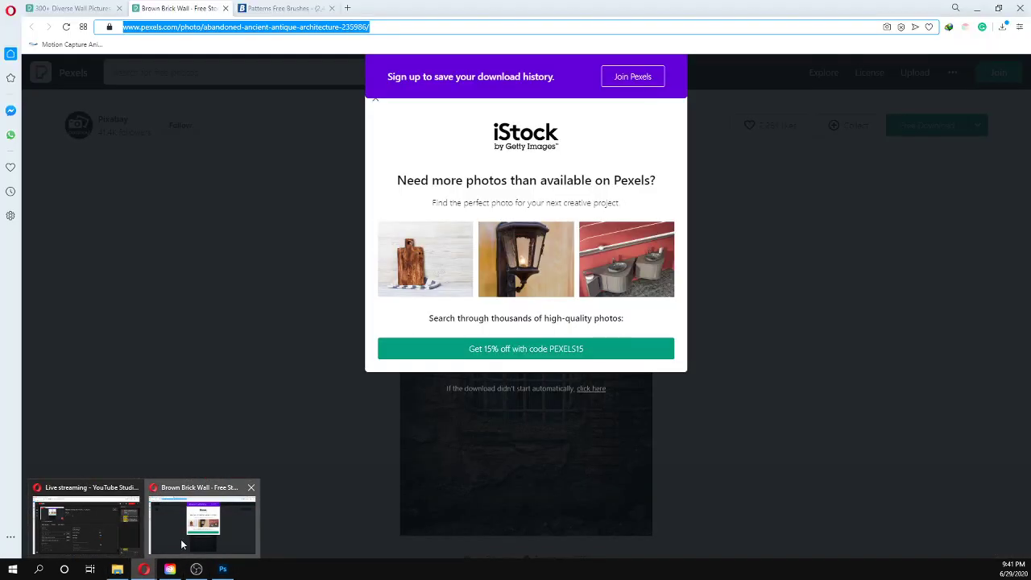
left_click(1003, 26)
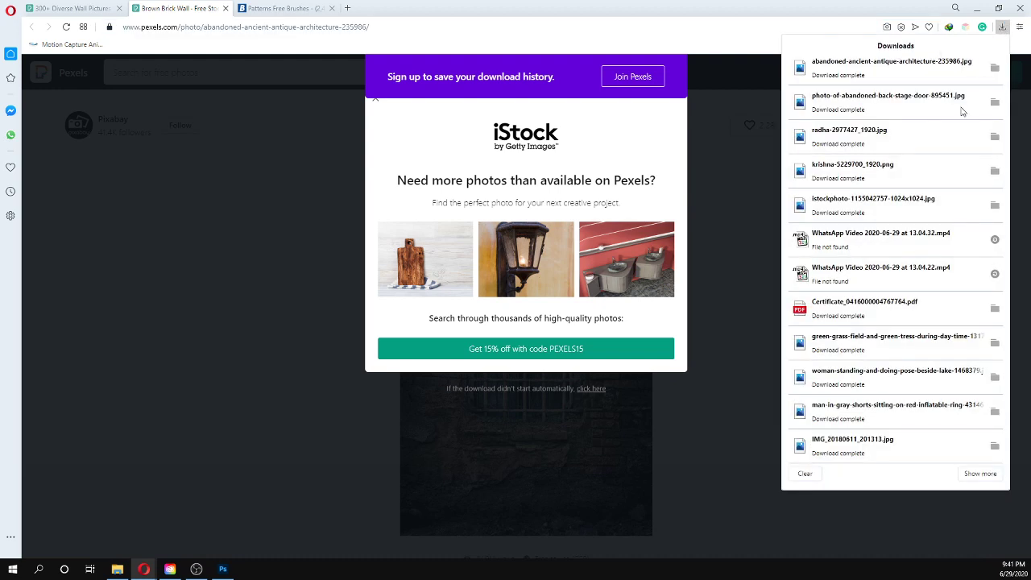
left_click(996, 69)
Step: Open abandoned-ancient-antique-architecture-235986.jpg in Photoshop as its own document and activate the Move tool
left_click_drag(1024, 161, 223, 574)
left_click(223, 575)
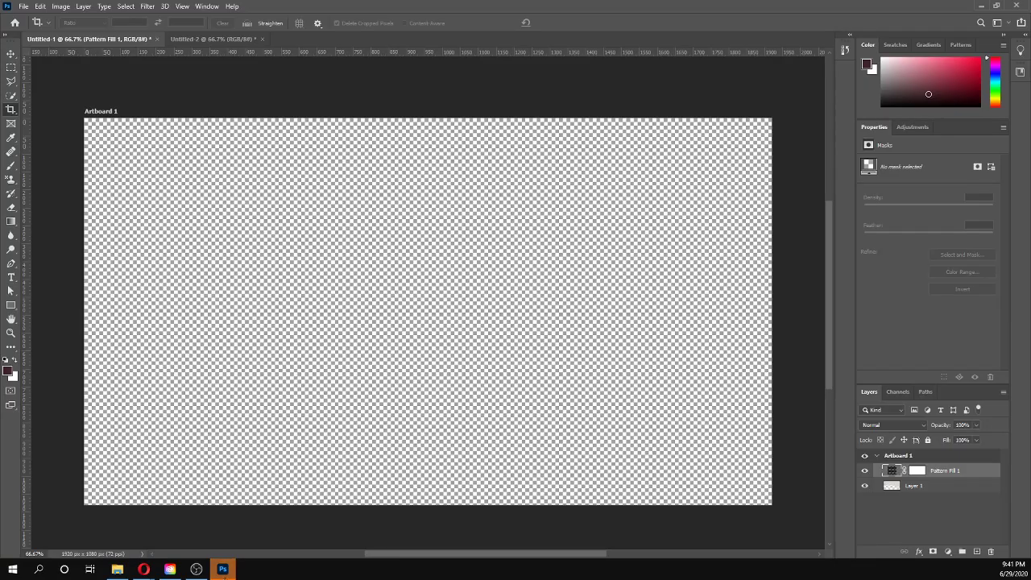
right_click(223, 574)
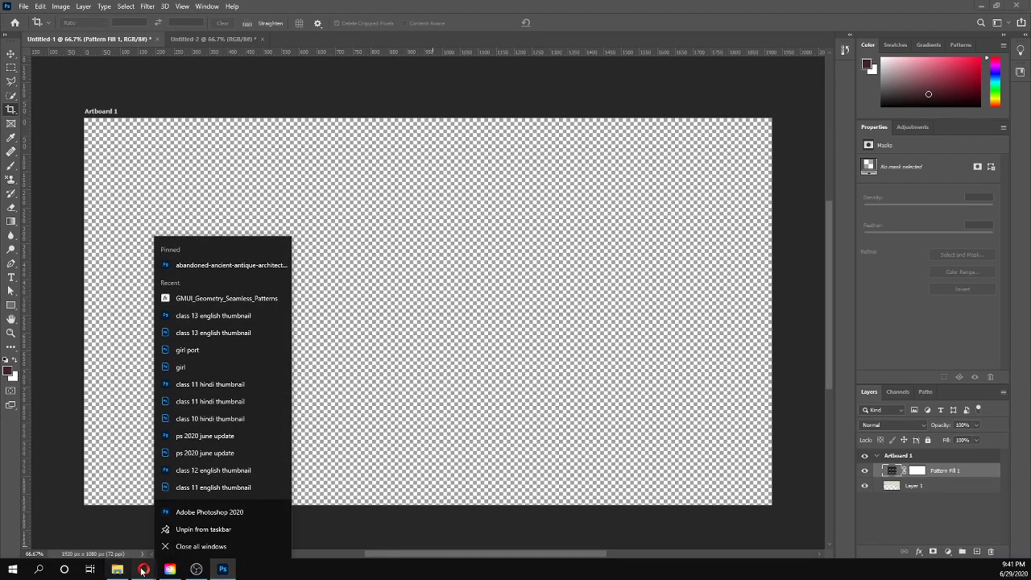
left_click(117, 568)
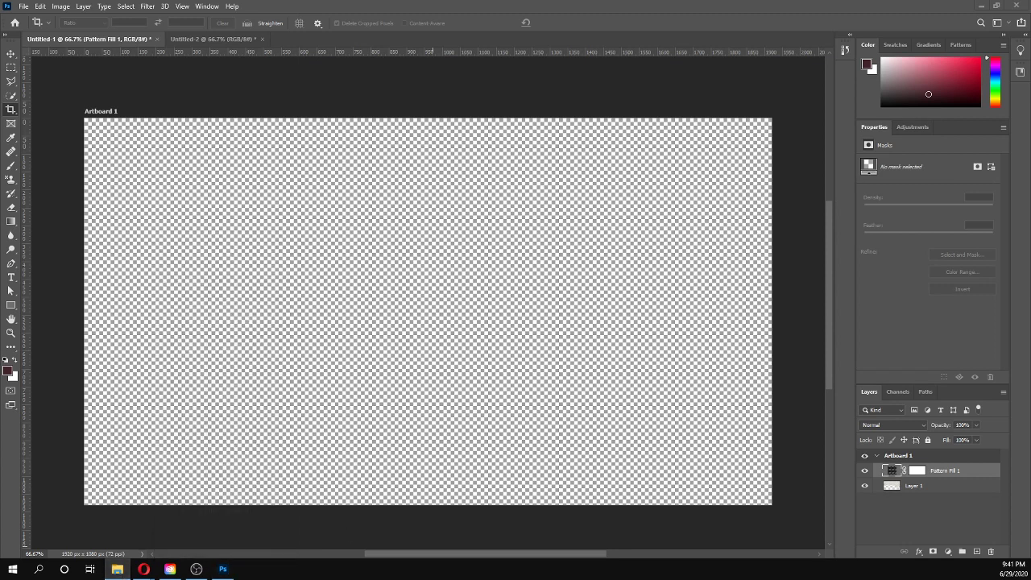
left_click_drag(549, 135, 498, 43)
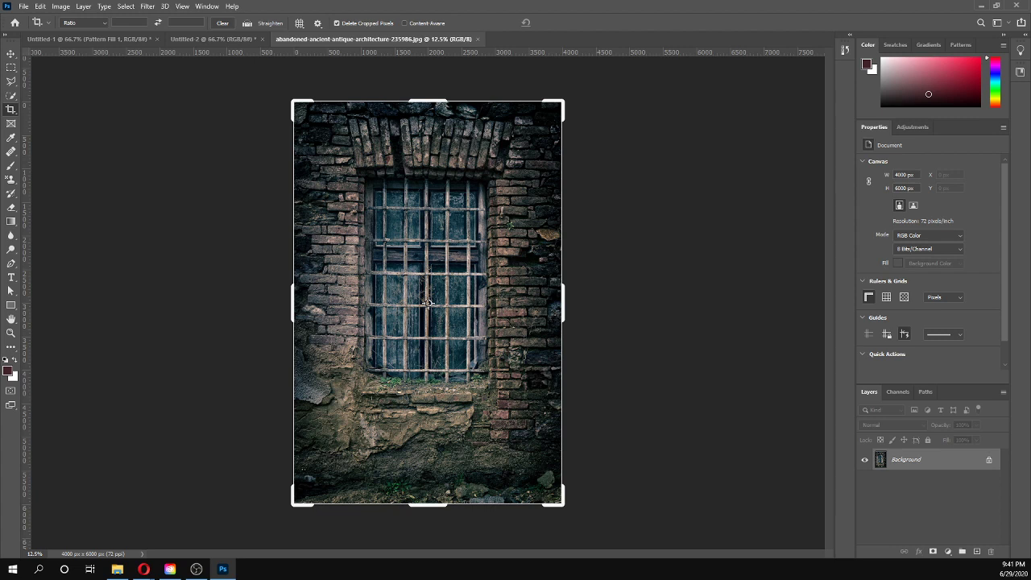
key("alt+Tab")
key("alt+Tab")
left_click(11, 54)
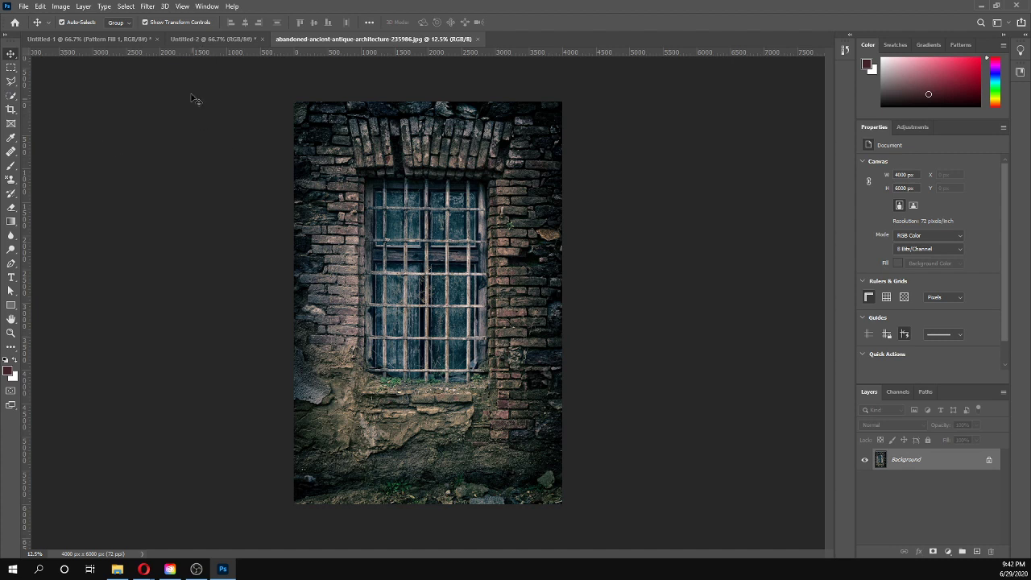
Step: Apply the Offset filter to the wall photo with +1718 pixels horizontal, 0 vertical and Wrap Around
left_click(146, 7)
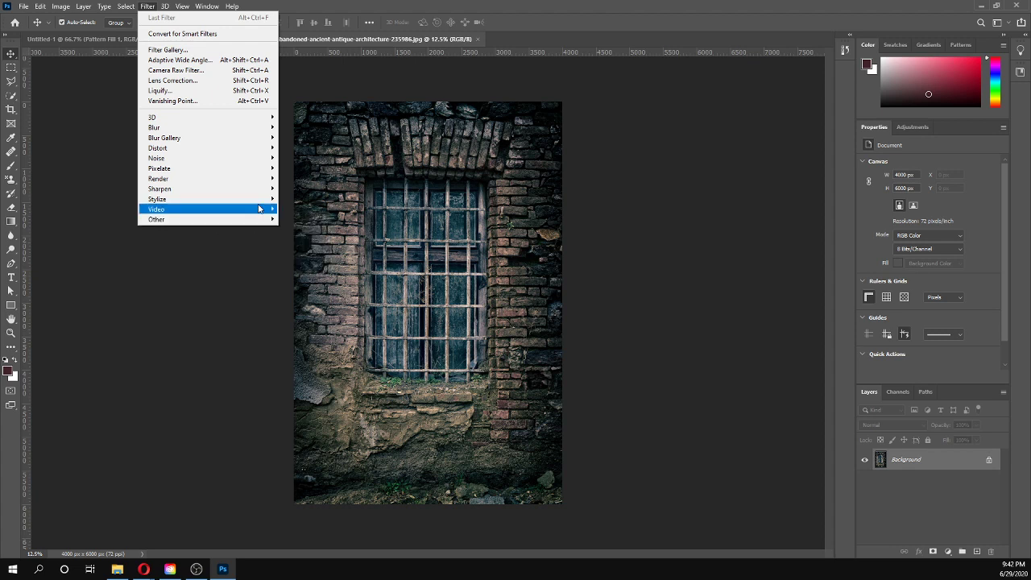
mouse_move(255, 218)
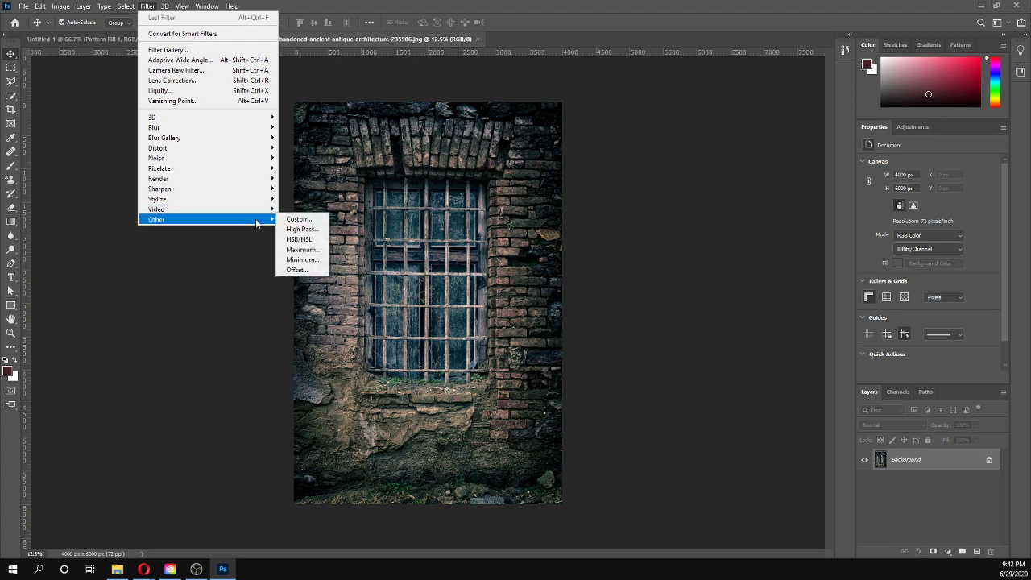
left_click(299, 270)
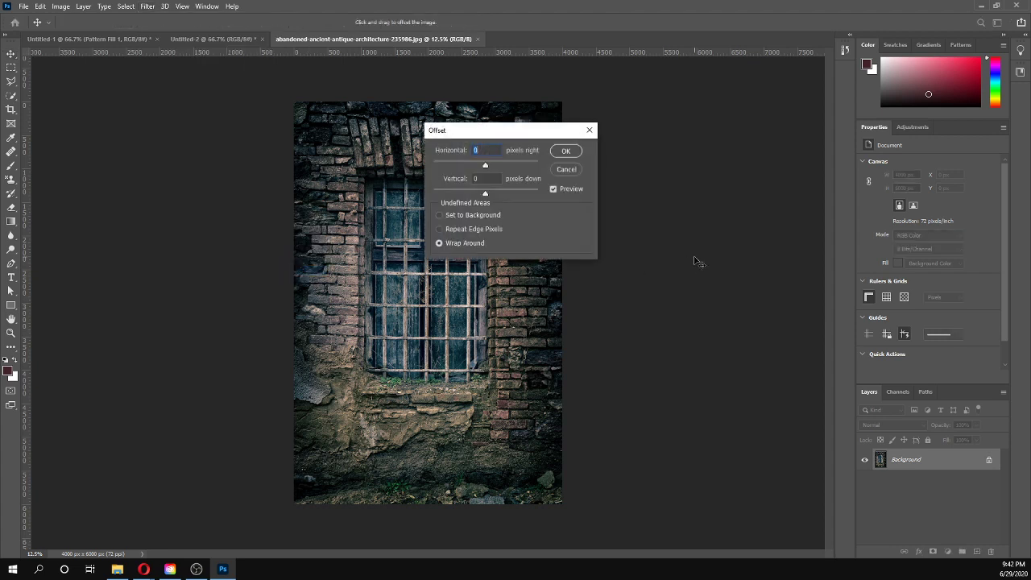
left_click_drag(522, 127, 611, 154)
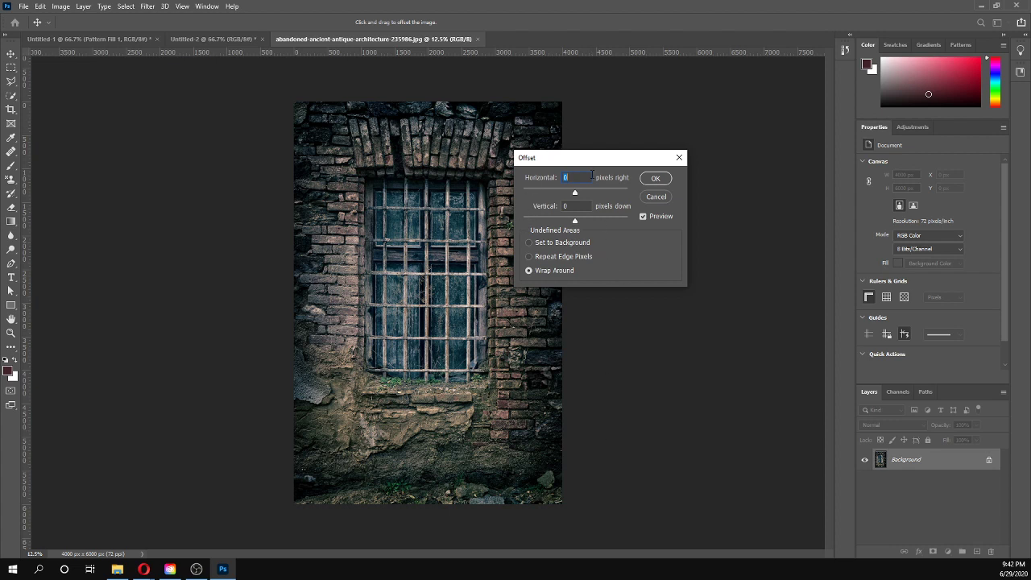
left_click_drag(593, 158, 662, 153)
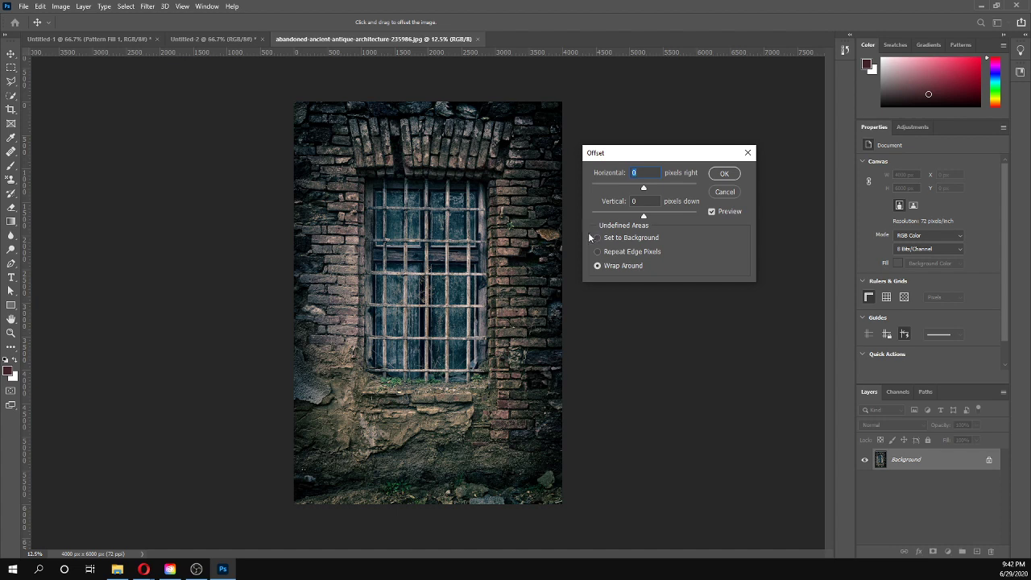
left_click_drag(643, 188, 657, 190)
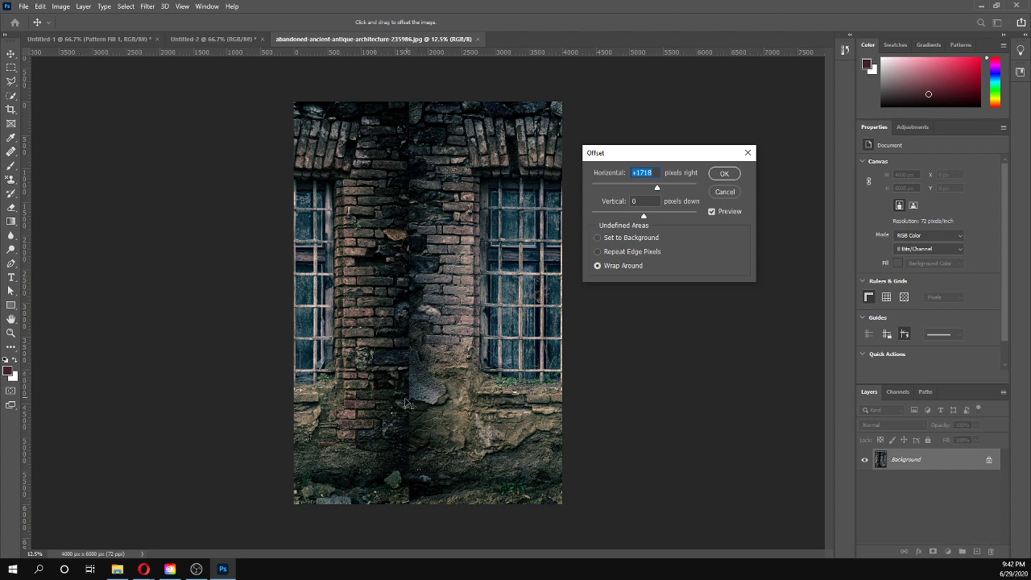
left_click(723, 174)
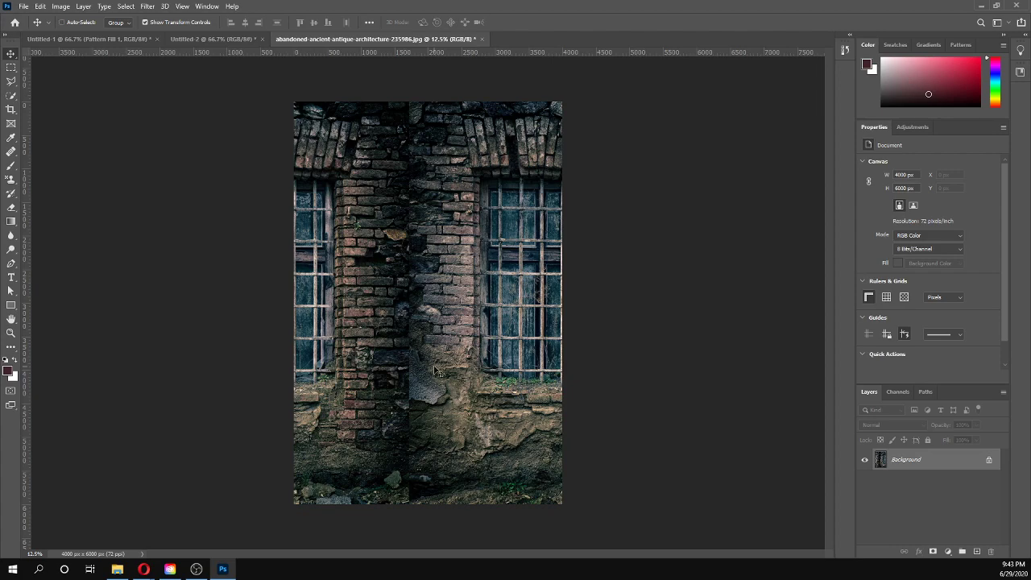
Step: Switch to the freehand Lasso tool for working on the vertical seam in the middle of the wall
key("ctrl+plus")
key("ctrl+plus")
key("ctrl+plus")
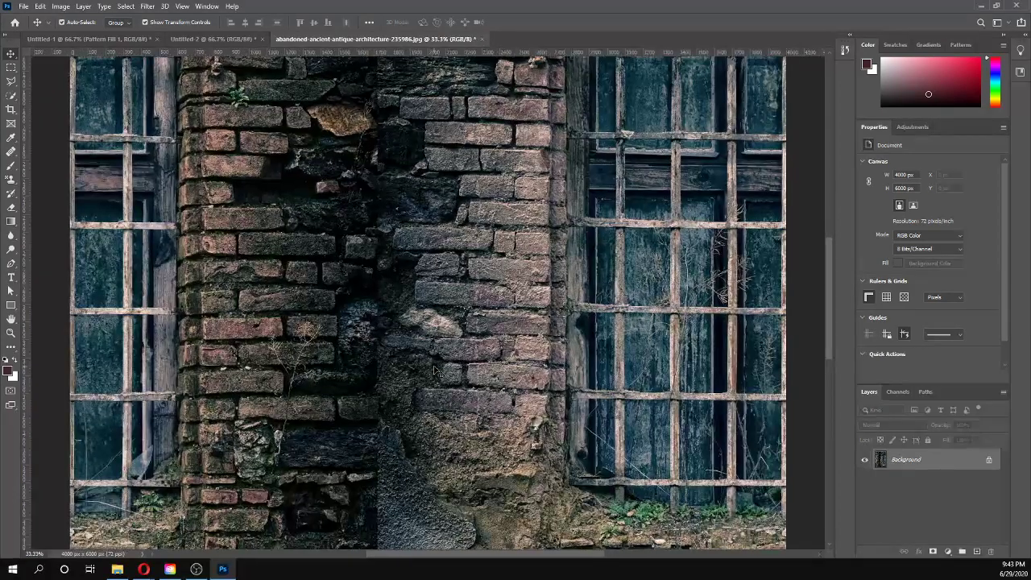
scroll(410, 403, "down", 3)
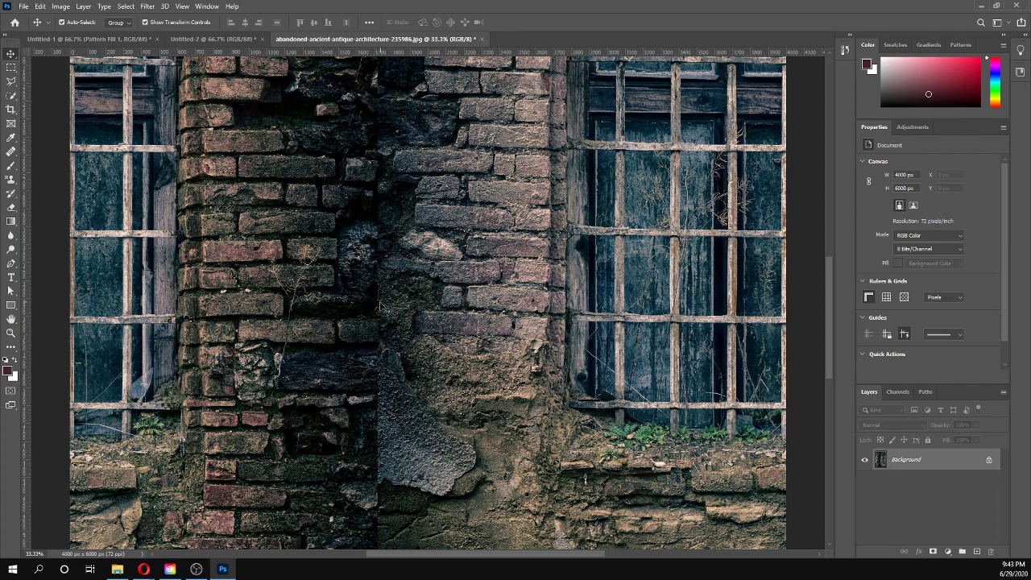
left_click(11, 82)
right_click(11, 87)
left_click(59, 83)
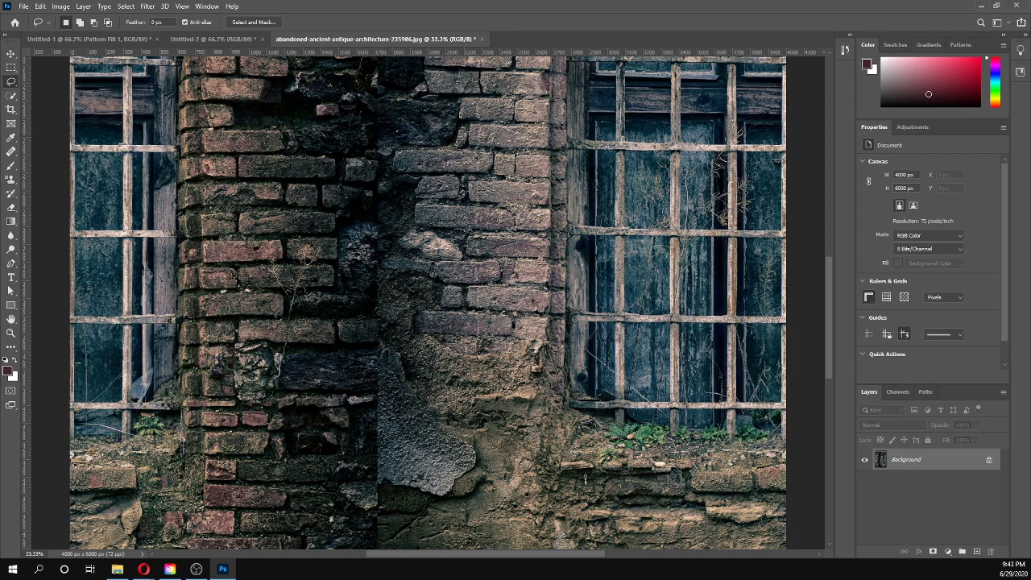
Step: Add an empty layer and duplicate the Background layer
left_click(976, 551)
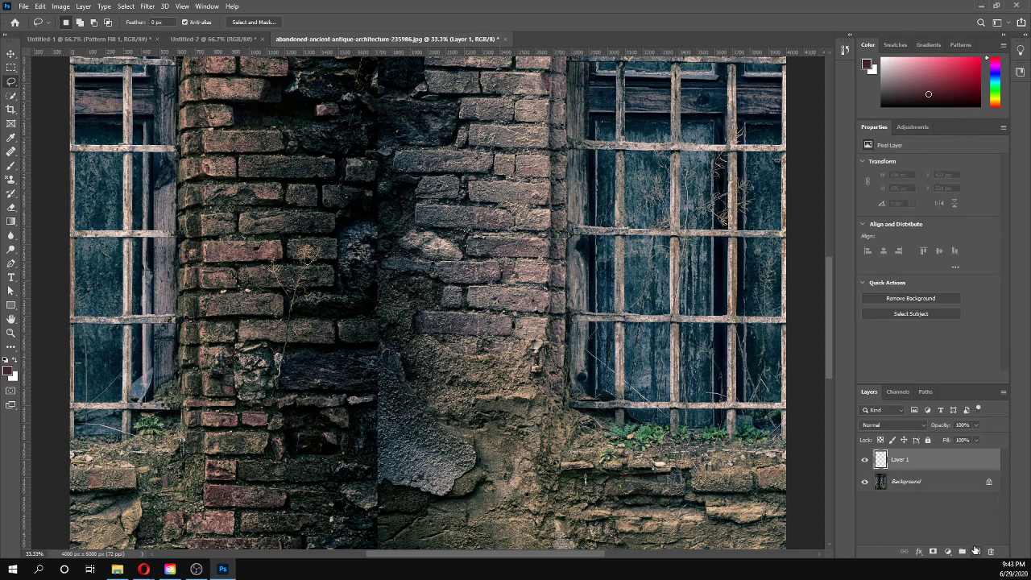
left_click(920, 487)
left_click_drag(956, 493, 978, 552)
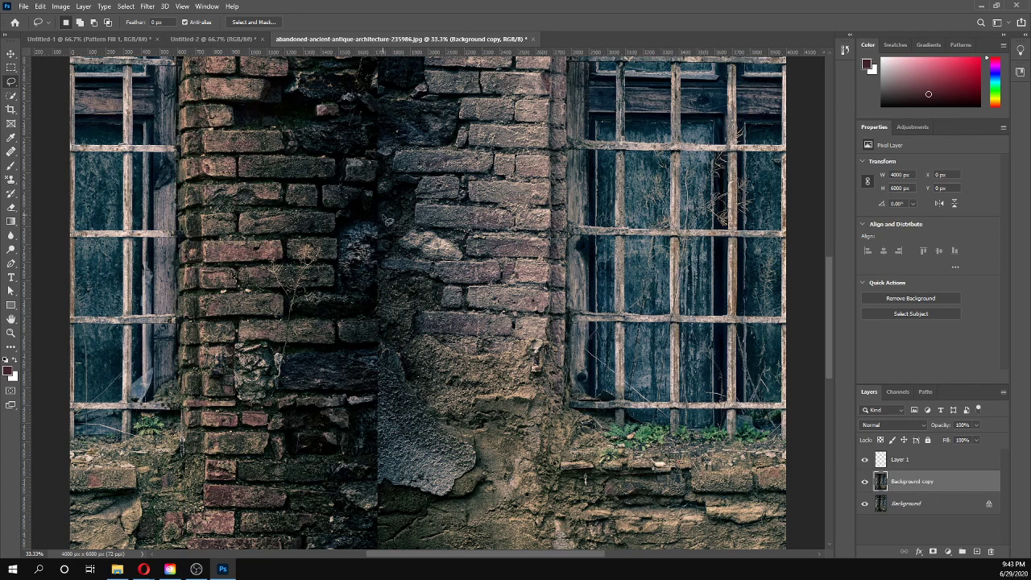
Step: Lasso an area about 480 × 765 px over the vertical seam at the wall's mid-height, replace it with Content-Aware Fill, and deselect
mouse_move(380, 209)
left_mouse_down()
mouse_move(332, 242)
mouse_move(349, 362)
mouse_move(377, 398)
mouse_move(409, 403)
mouse_move(437, 349)
mouse_move(419, 230)
left_mouse_up()
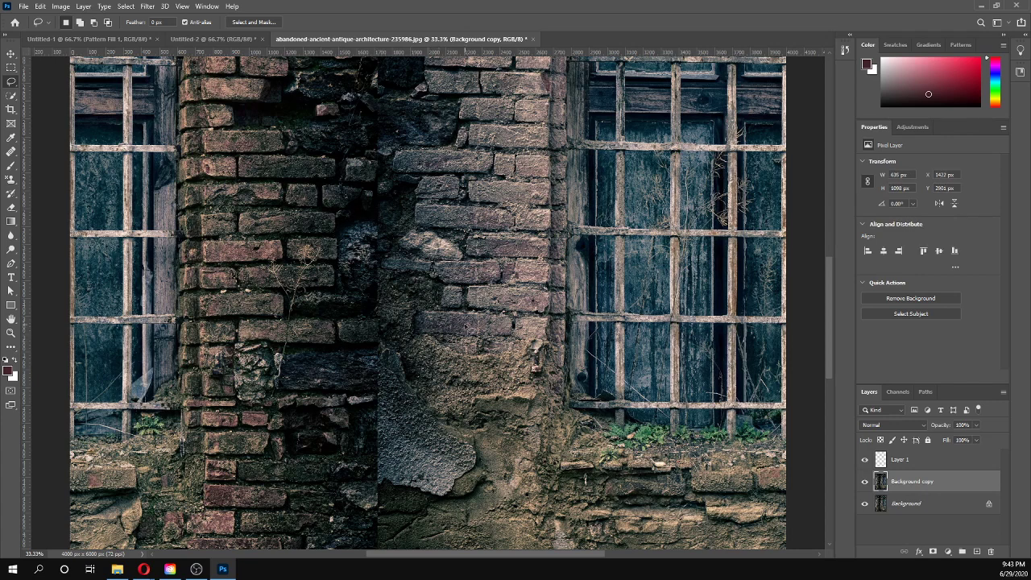
left_click(392, 215)
mouse_move(341, 269)
left_mouse_down()
mouse_move(361, 343)
mouse_move(406, 339)
mouse_move(417, 300)
mouse_move(396, 221)
left_mouse_up()
key("shift")
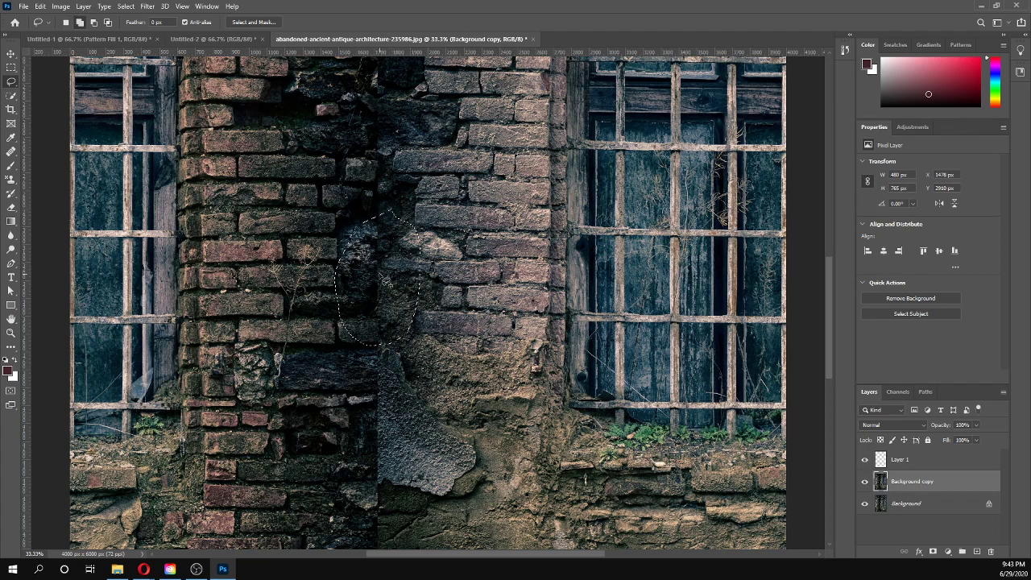
key("shift+BackSpace")
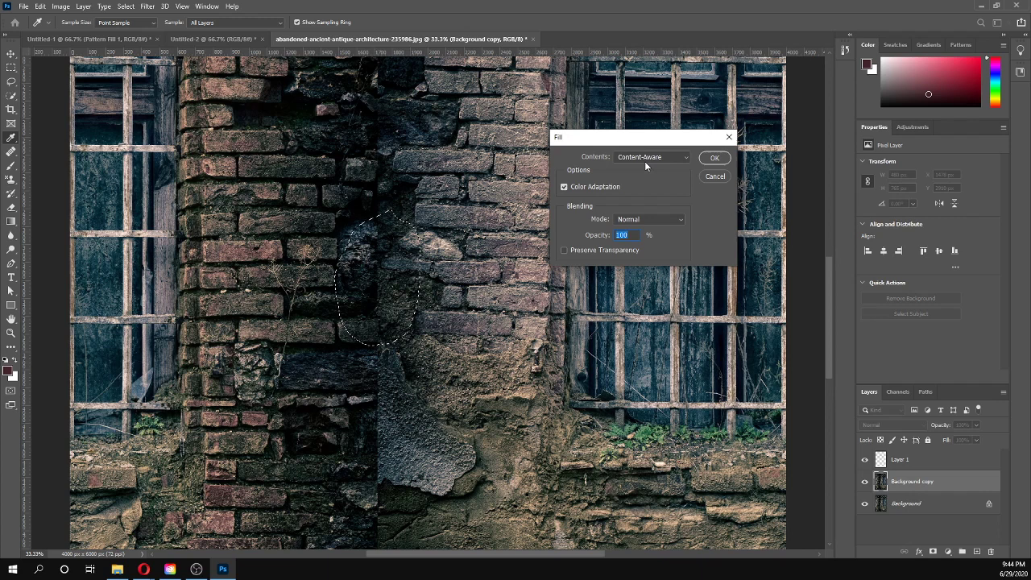
left_click(719, 163)
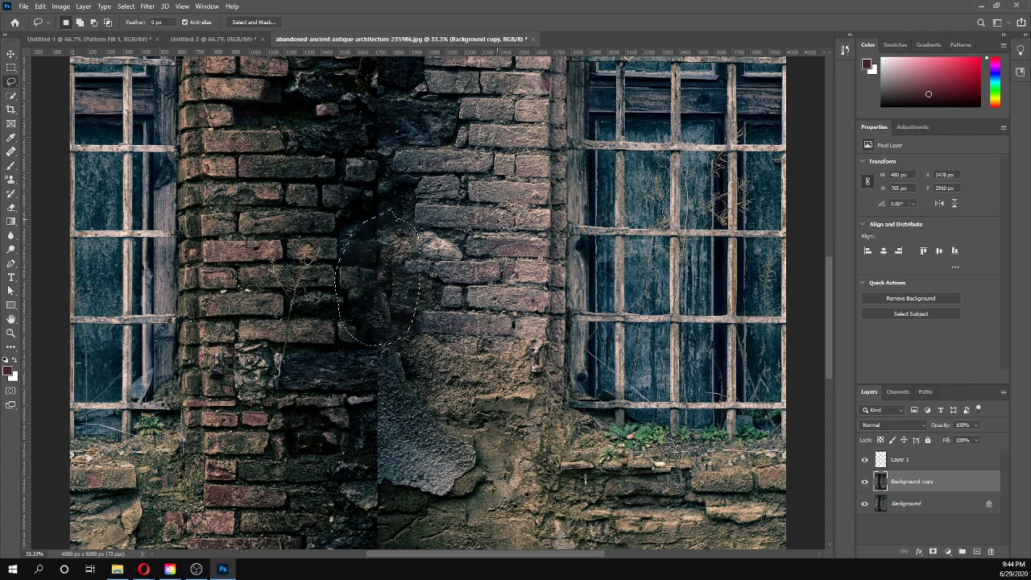
key("ctrl+d")
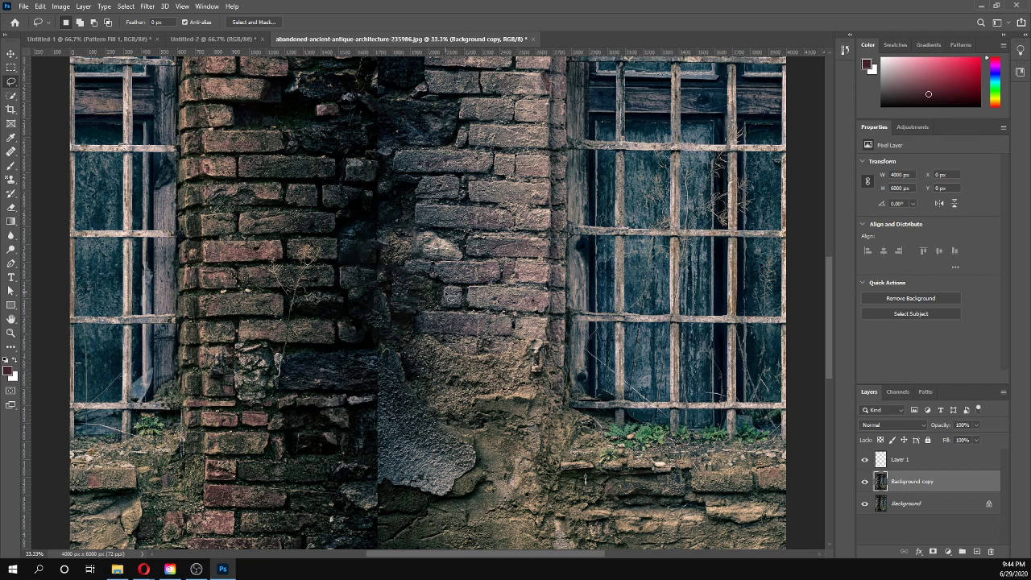
Step: Lasso the grey plaster patch cut by the seam, about 945 × 1128 px, replace it with Content-Aware Fill, and deselect
scroll(354, 203, "down", 5)
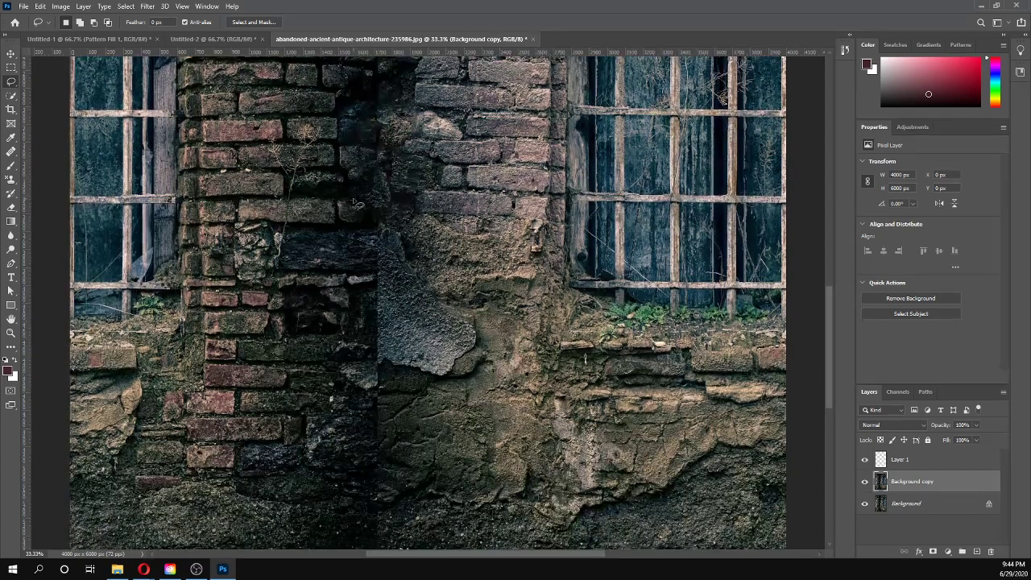
mouse_move(391, 214)
left_mouse_down()
mouse_move(346, 269)
mouse_move(345, 319)
mouse_move(367, 393)
mouse_move(410, 416)
mouse_move(452, 408)
mouse_move(507, 363)
mouse_move(480, 385)
mouse_move(394, 214)
left_mouse_up()
right_click(419, 310)
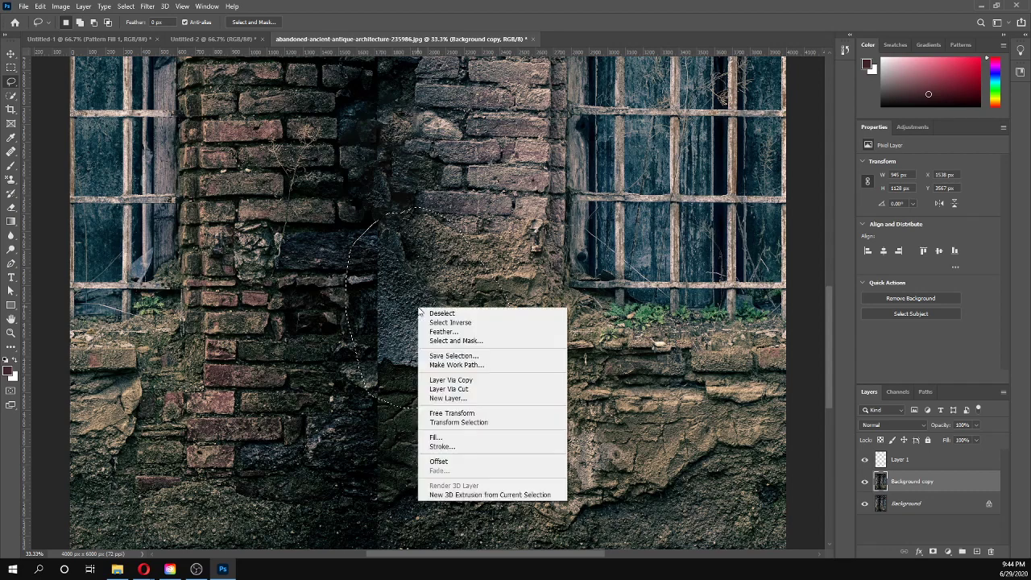
left_click(391, 291)
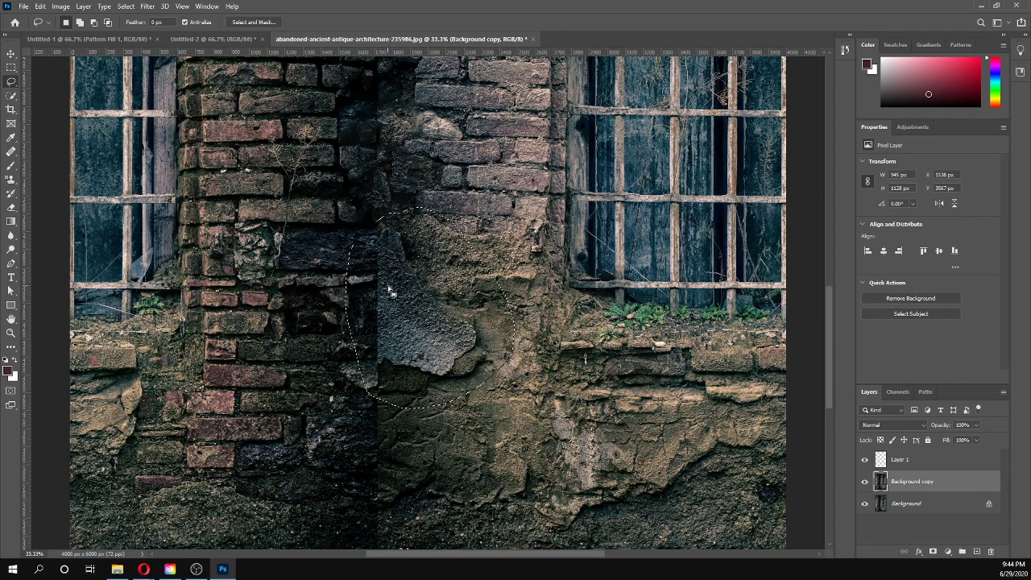
key("shift+BackSpace")
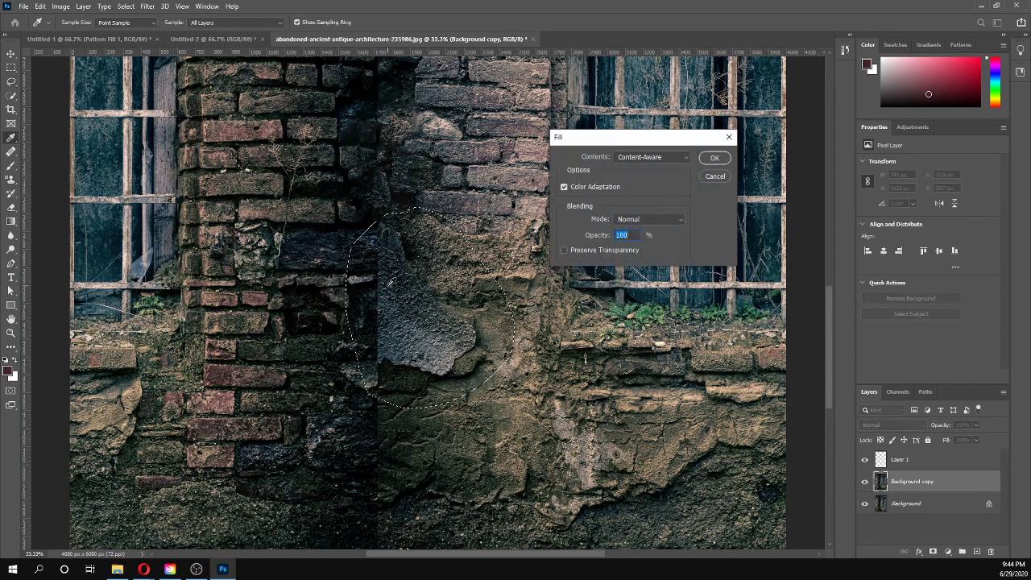
left_click(715, 158)
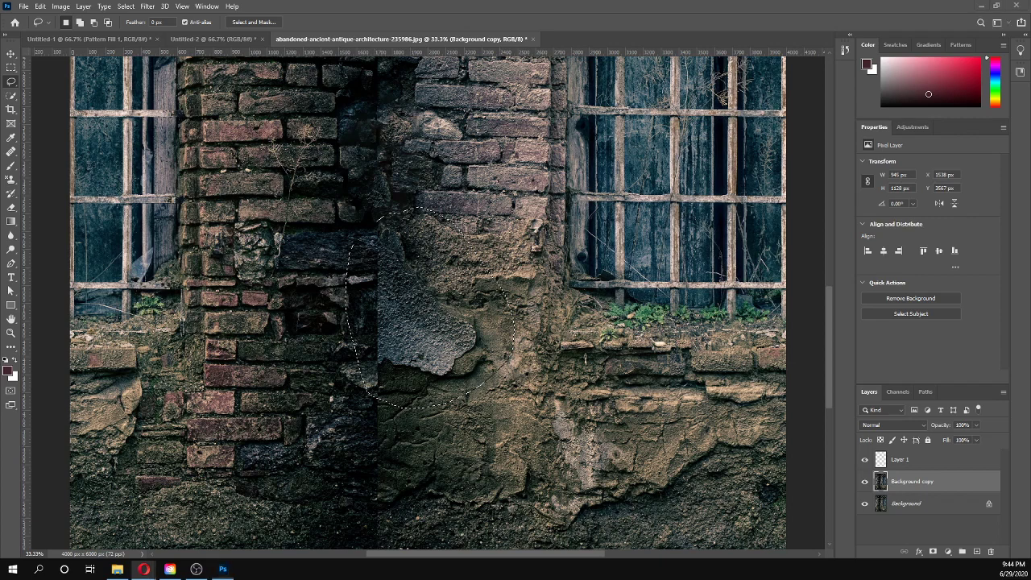
key("ctrl+d")
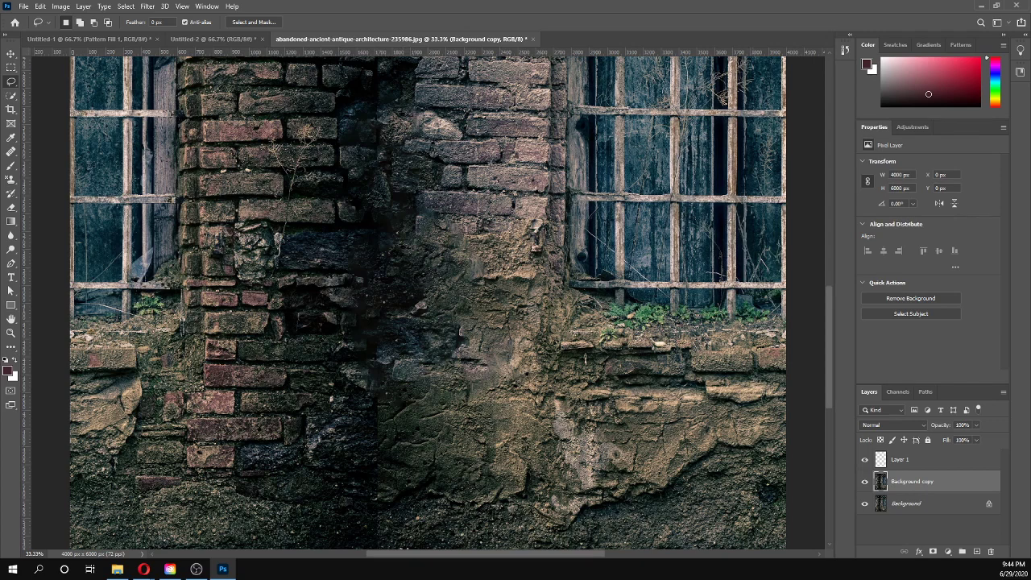
Step: Lasso a tall area about 539 × 1365 px over the seam in the lower wall, replace it with Content-Aware Fill, and deselect
scroll(501, 331, "down", 5)
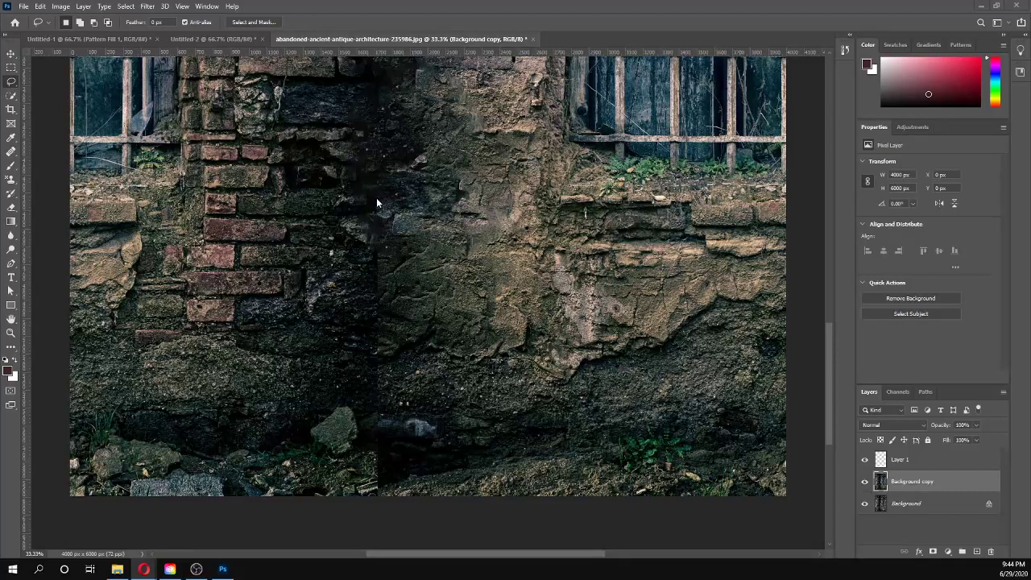
left_click(45, 109)
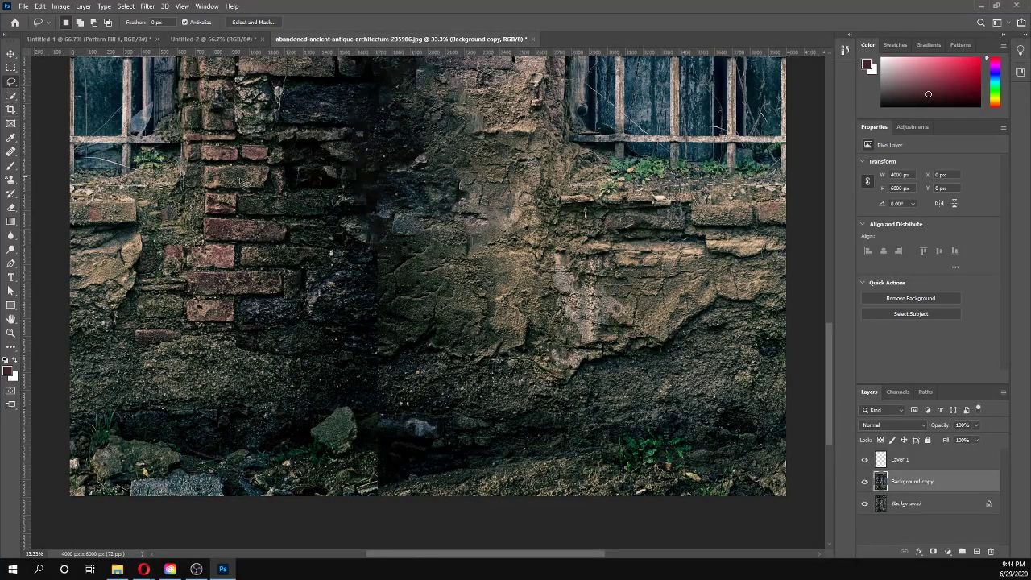
mouse_move(376, 146)
left_mouse_down()
mouse_move(357, 263)
mouse_move(376, 312)
mouse_move(378, 373)
mouse_move(411, 176)
mouse_move(385, 152)
left_mouse_up()
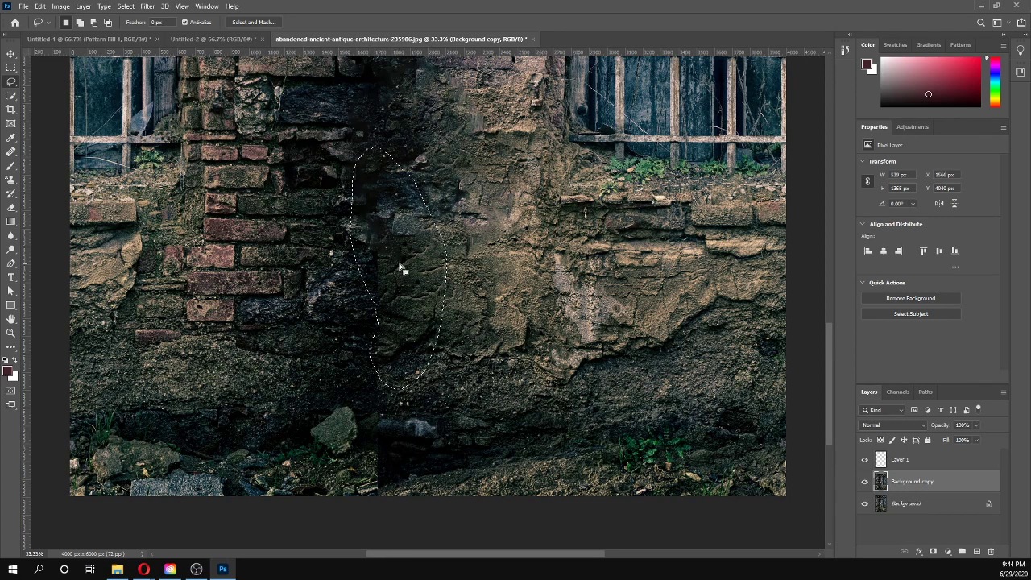
key("shift")
key("shift+F5")
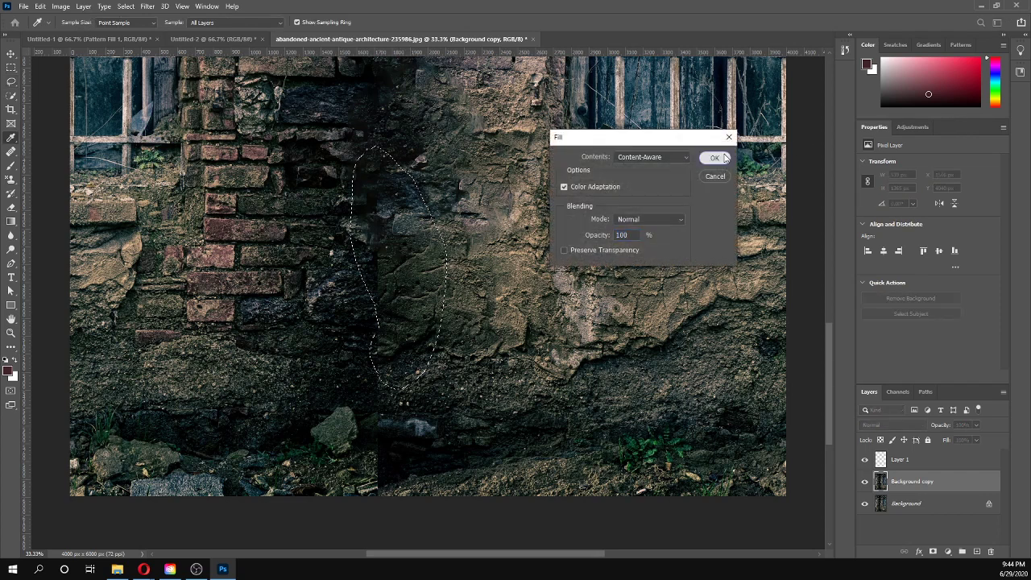
key("Return")
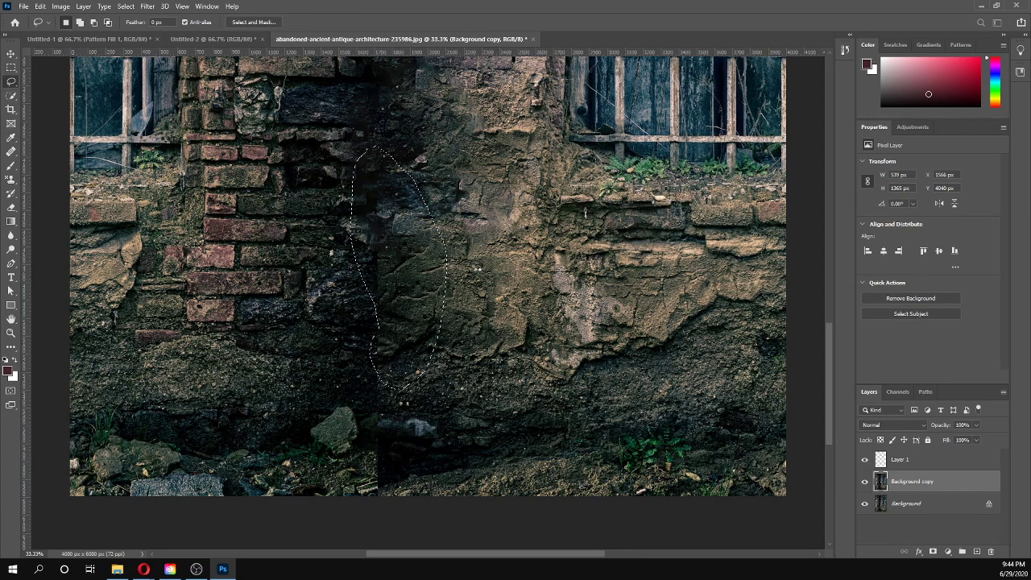
key("ctrl+d")
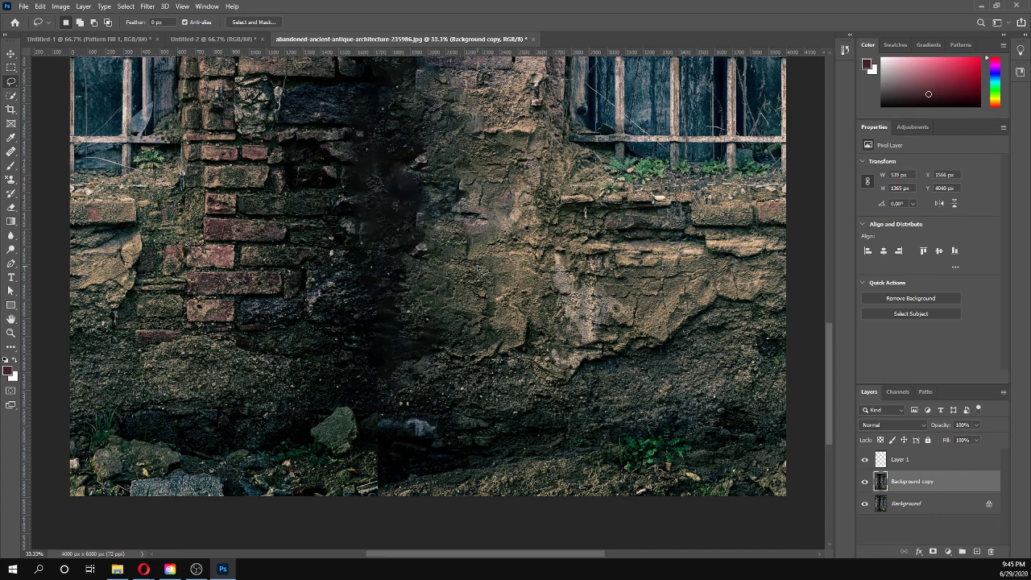
Step: Lasso the seam's lowest stretch at the photo's bottom edge, about 427 × 719 px, replace it with Content-Aware Fill, and deselect
mouse_move(396, 377)
left_mouse_down()
mouse_move(367, 426)
mouse_move(373, 517)
mouse_move(390, 526)
mouse_move(427, 455)
mouse_move(420, 401)
mouse_move(364, 420)
mouse_move(350, 458)
mouse_move(355, 500)
mouse_move(415, 483)
left_mouse_up()
left_click_drag(408, 381, 403, 376)
key("shift+BackSpace")
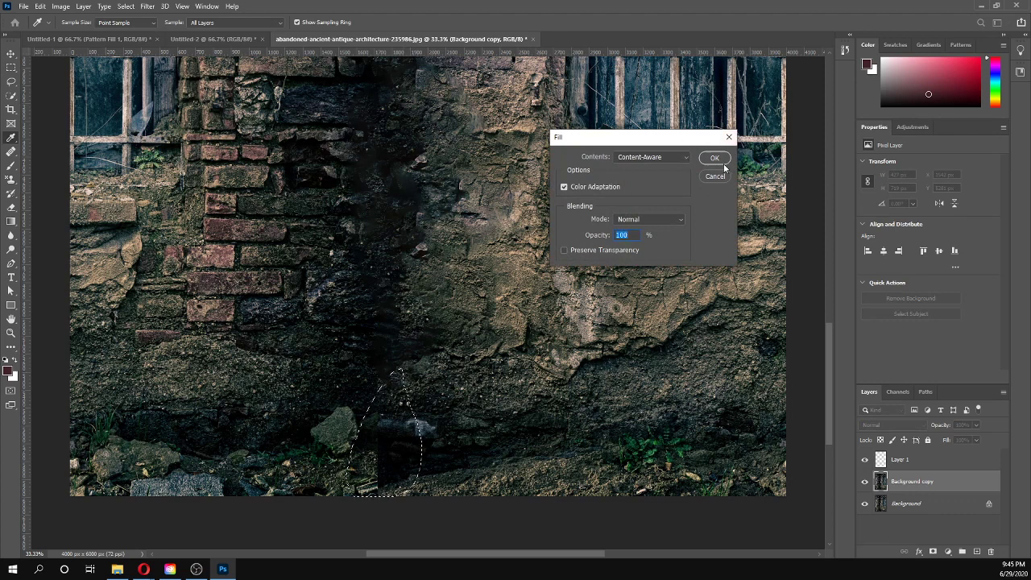
key("Return")
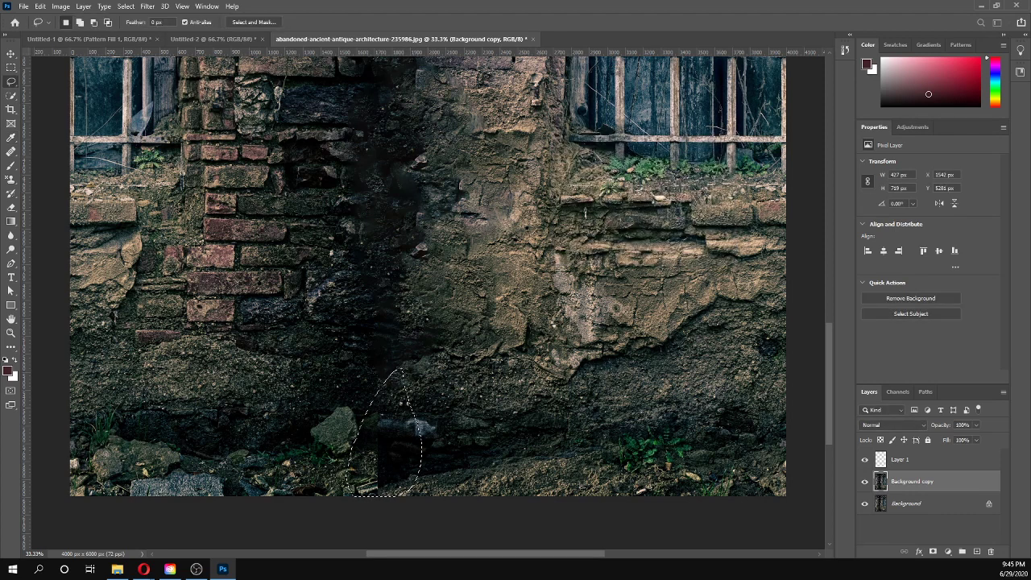
key("ctrl+d")
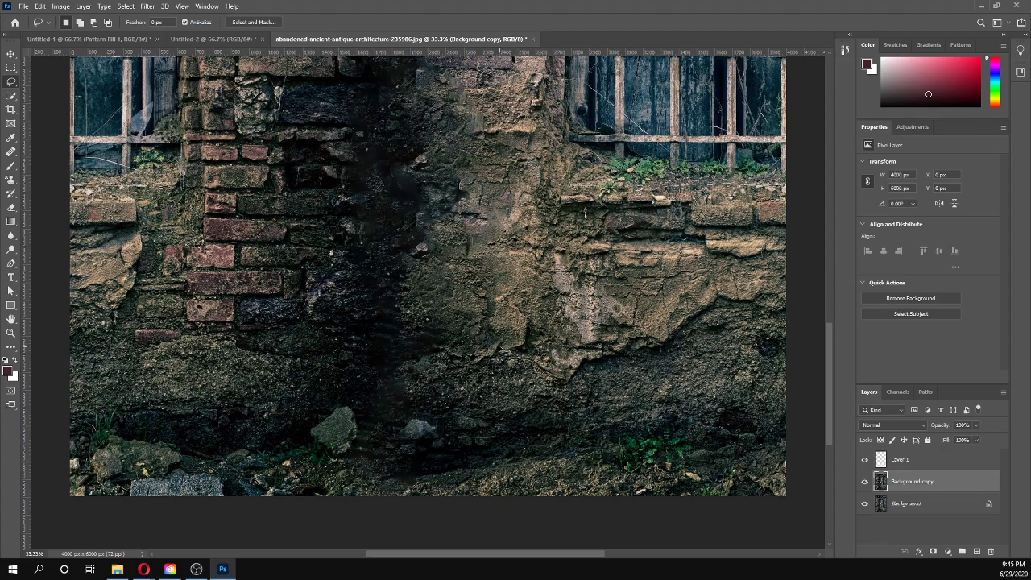
Step: Lasso about 309 × 562 px of the seam just above the orange stone, replace it with Content-Aware Fill, and deselect
scroll(499, 348, "up", 2)
scroll(499, 348, "up", 6)
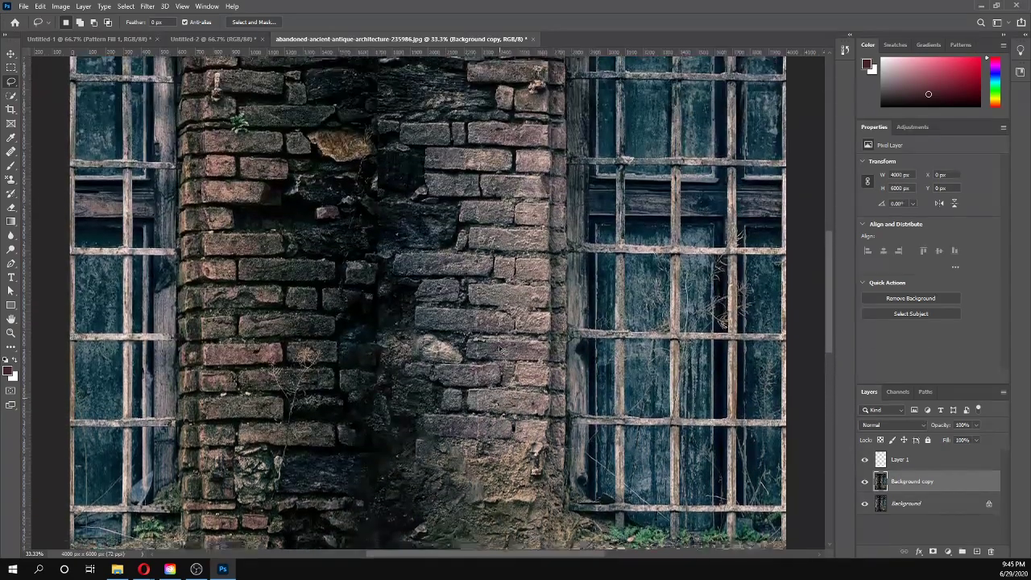
scroll(504, 352, "up", 3)
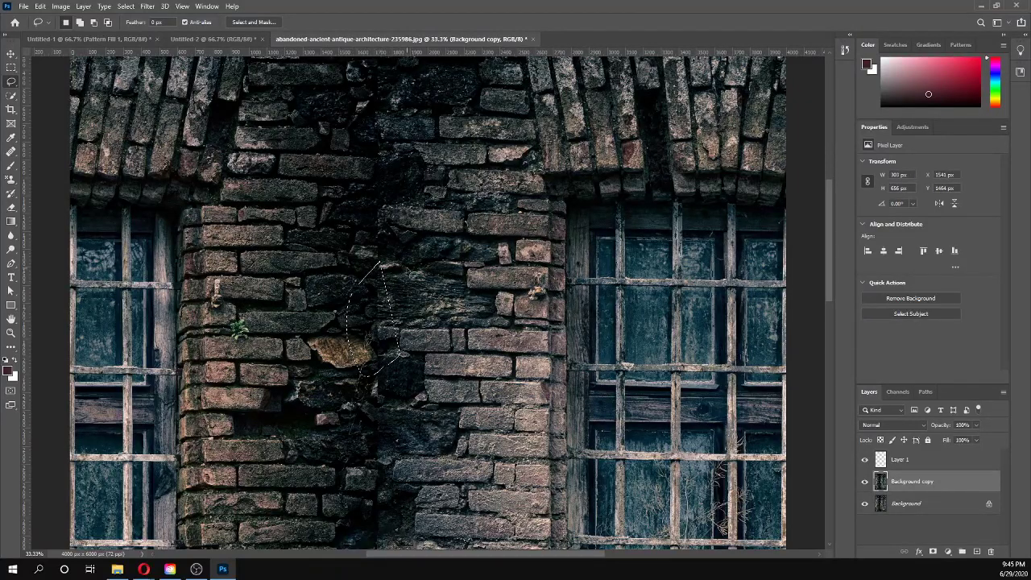
mouse_move(376, 250)
left_mouse_down()
mouse_move(365, 318)
mouse_move(382, 345)
mouse_move(419, 332)
mouse_move(398, 262)
mouse_move(403, 282)
left_mouse_up()
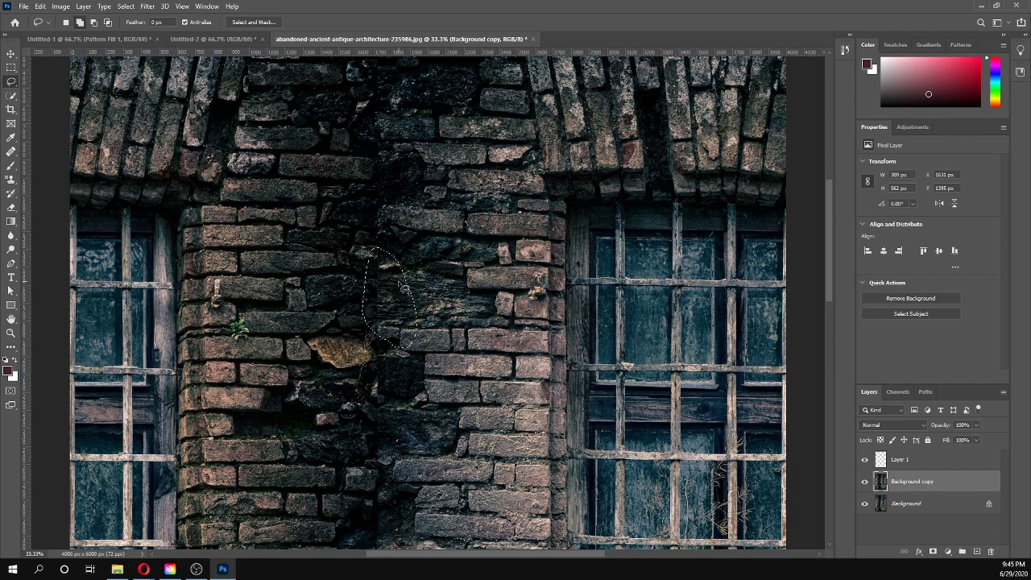
key("shift+BackSpace")
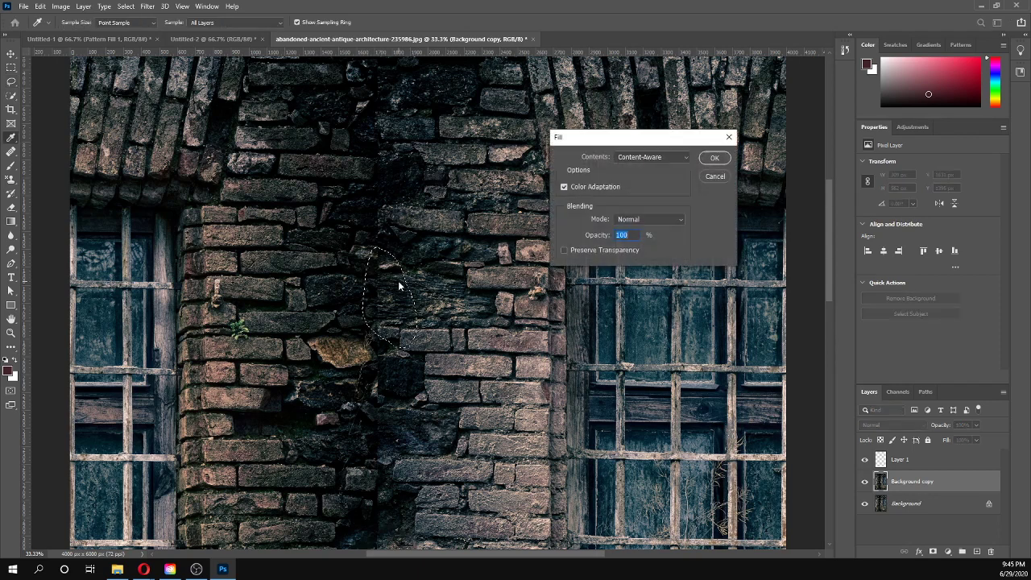
left_click(716, 160)
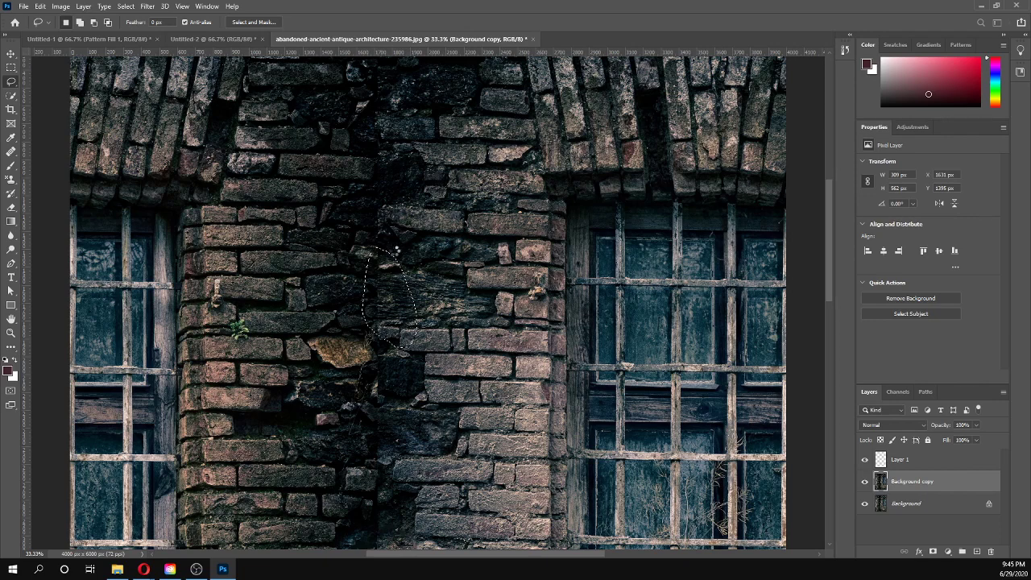
key("ctrl+d")
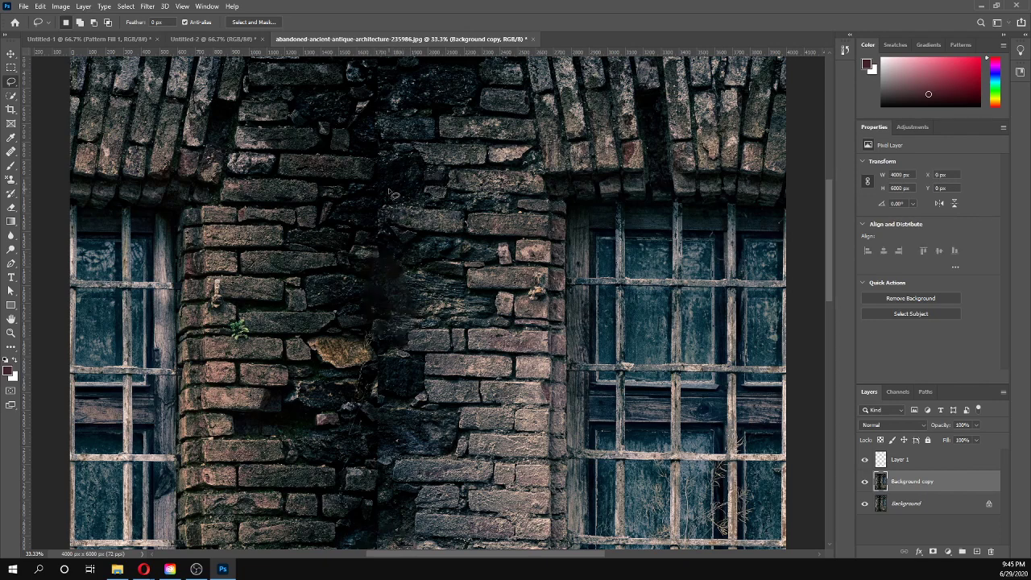
Step: Lasso about 420 × 613 px around the cut stone at the photo's top edge, replace it with Content-Aware Fill, and deselect
scroll(388, 191, "up", 5)
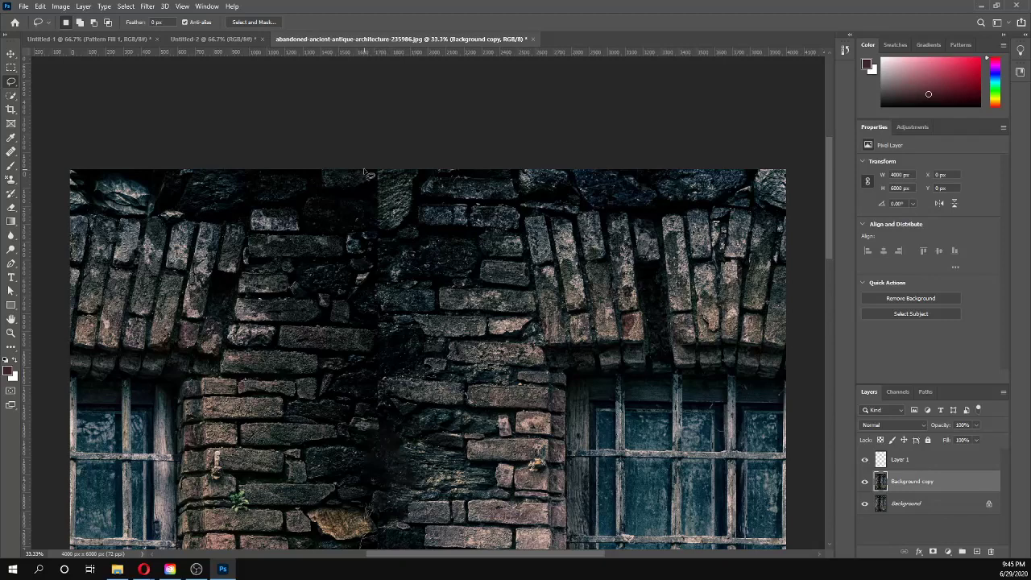
mouse_move(366, 173)
left_mouse_down()
mouse_move(350, 192)
mouse_move(347, 257)
mouse_move(419, 220)
mouse_move(411, 179)
mouse_move(387, 170)
left_mouse_up()
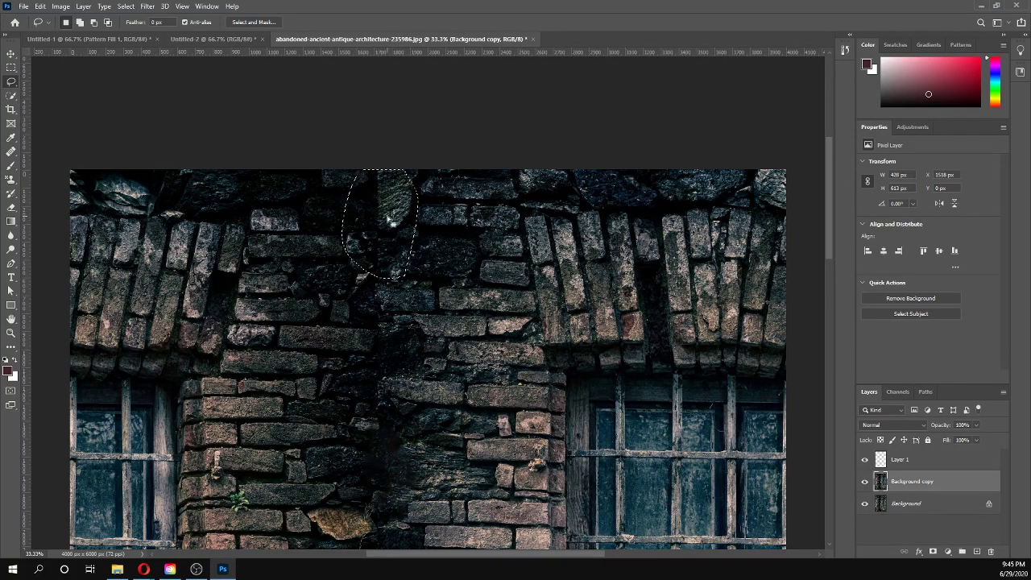
key("shift")
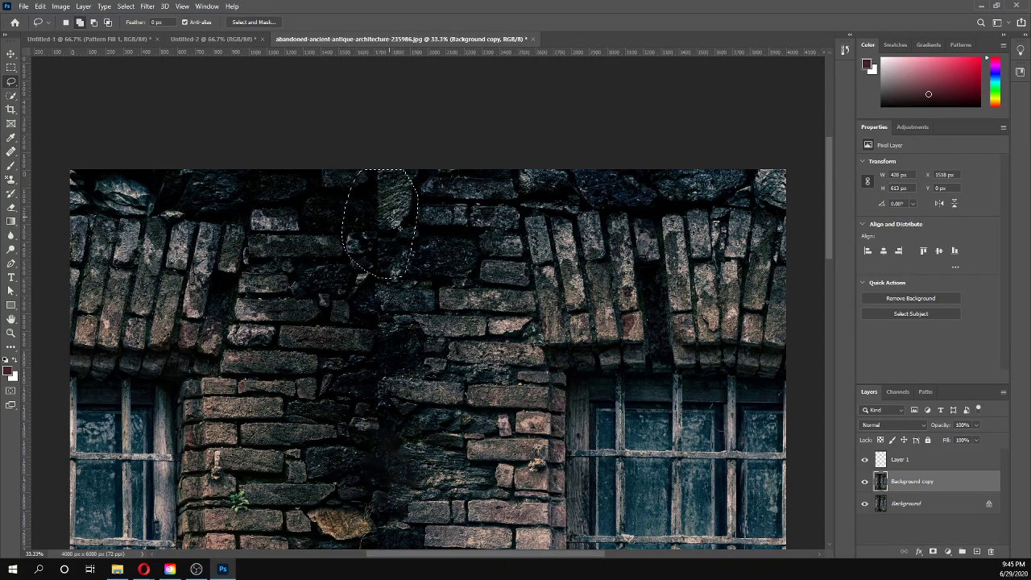
key("shift+BackSpace")
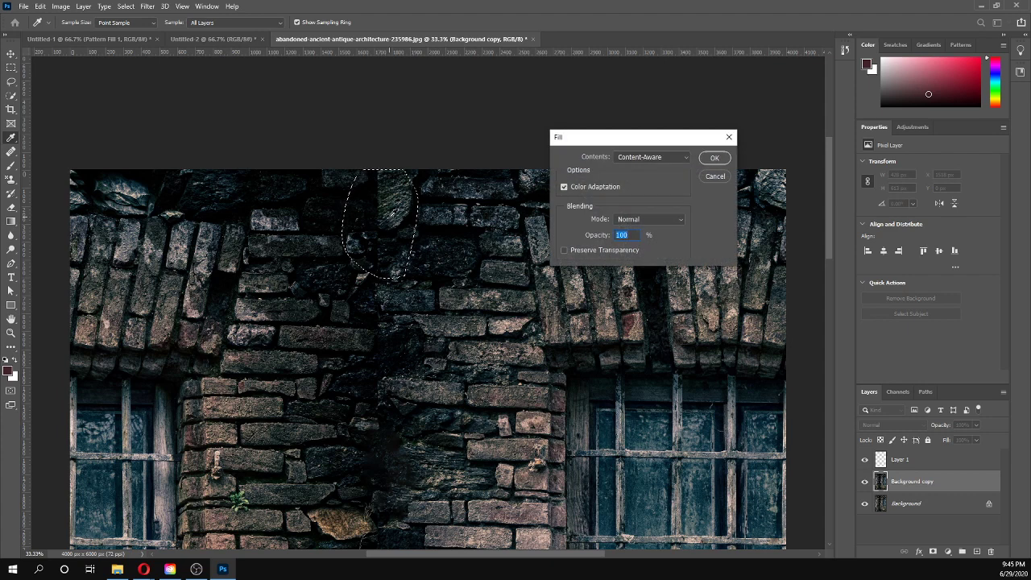
key("Return")
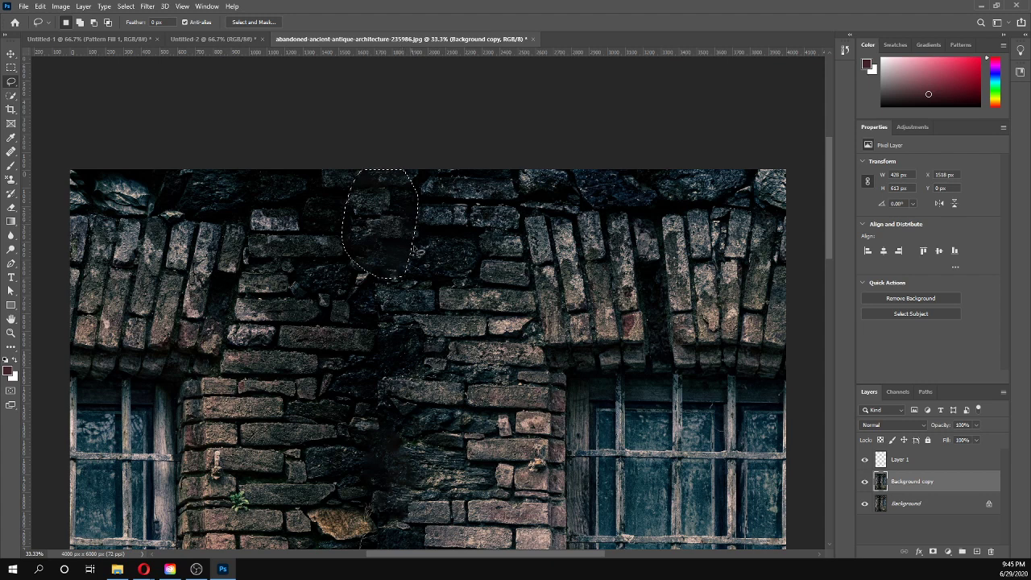
key("ctrl+d")
Step: Lasso about 487 × 1050 px of the seam in the upper brickwork between the window arches, replace it with Content-Aware Fill, and deselect
mouse_move(370, 261)
left_mouse_down()
mouse_move(321, 412)
mouse_move(383, 444)
mouse_move(399, 322)
mouse_move(369, 263)
left_mouse_up()
key("shift+F5")
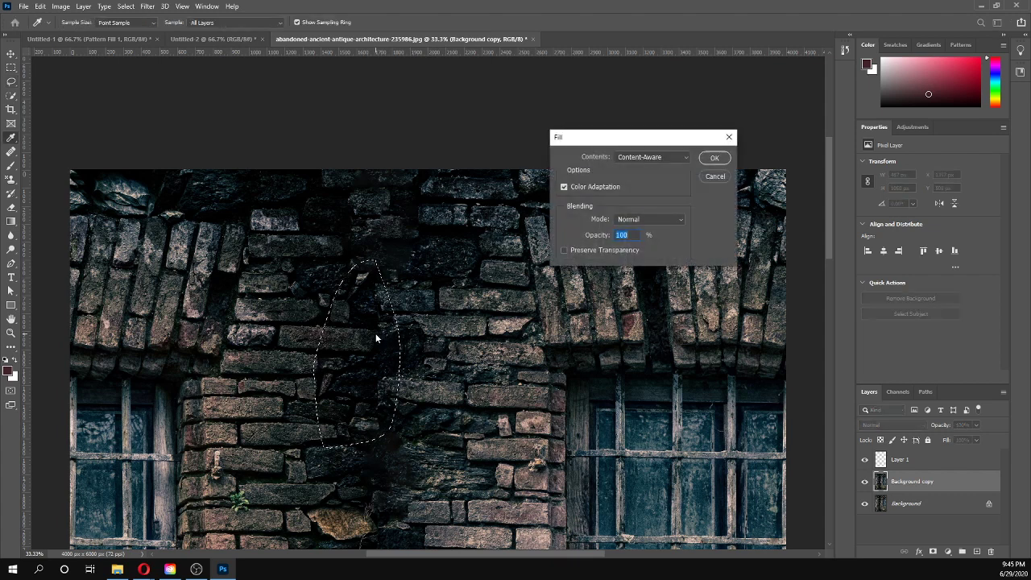
key("Return")
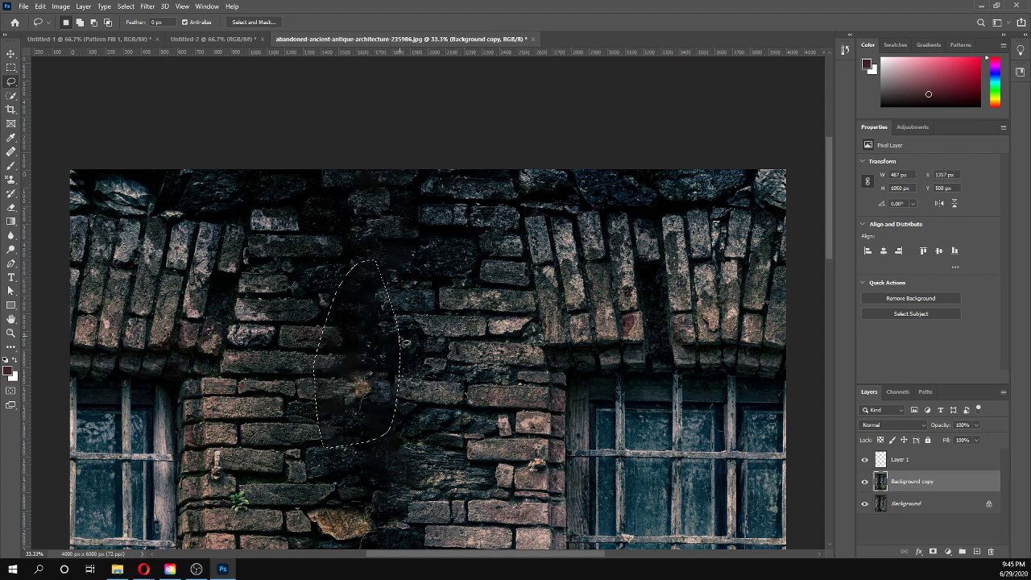
key("ctrl+d")
scroll(421, 418, "down", 2)
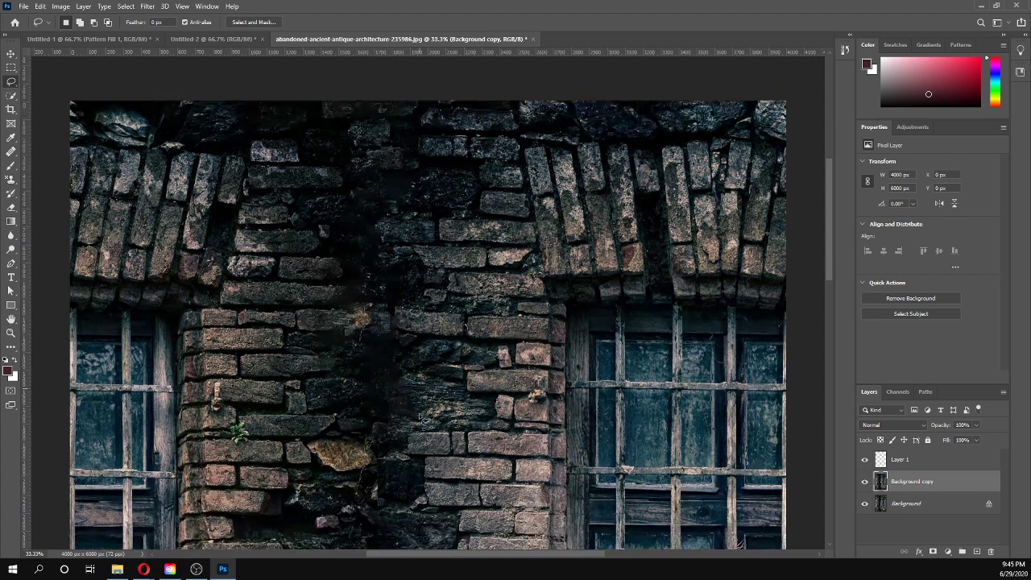
scroll(421, 418, "down", 4)
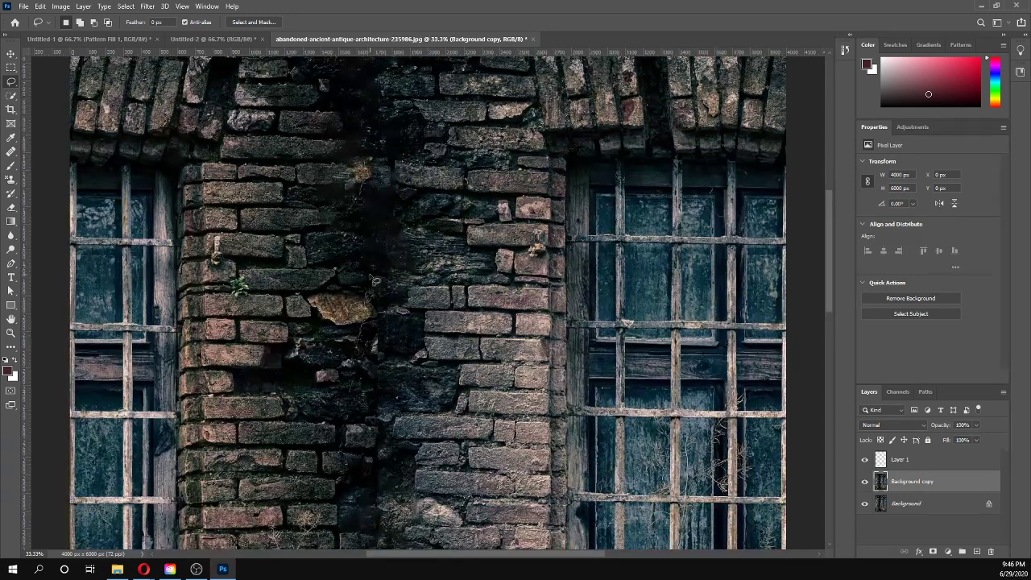
Step: Lasso about 619 × 1138 px around the orange stone and the seam below it, replace it with Content-Aware Fill, and deselect
mouse_move(374, 281)
left_mouse_down()
mouse_move(295, 298)
mouse_move(373, 432)
left_mouse_up()
mouse_move(379, 474)
left_mouse_down()
mouse_move(403, 346)
mouse_move(388, 270)
left_mouse_up()
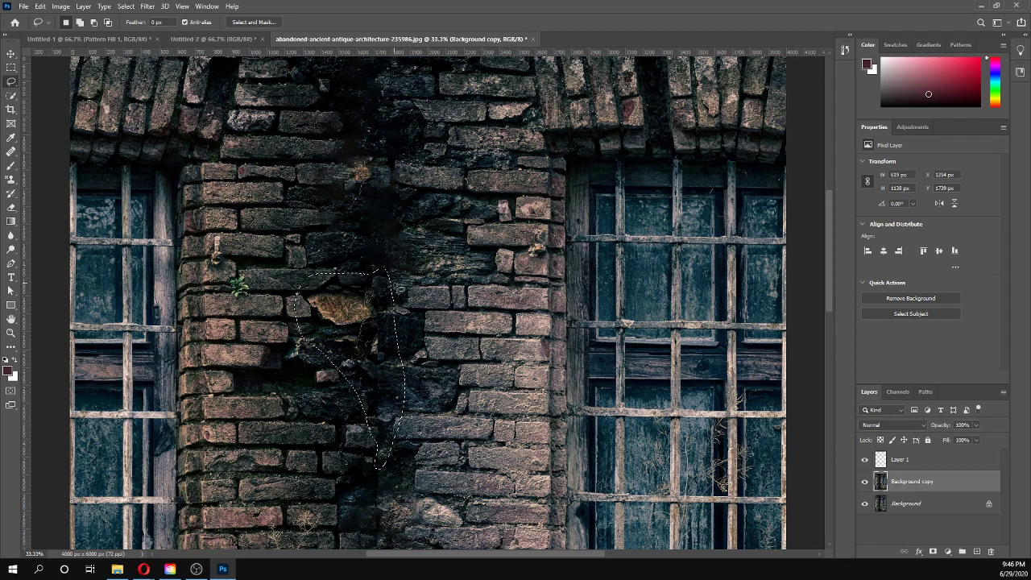
key("shift+BackSpace")
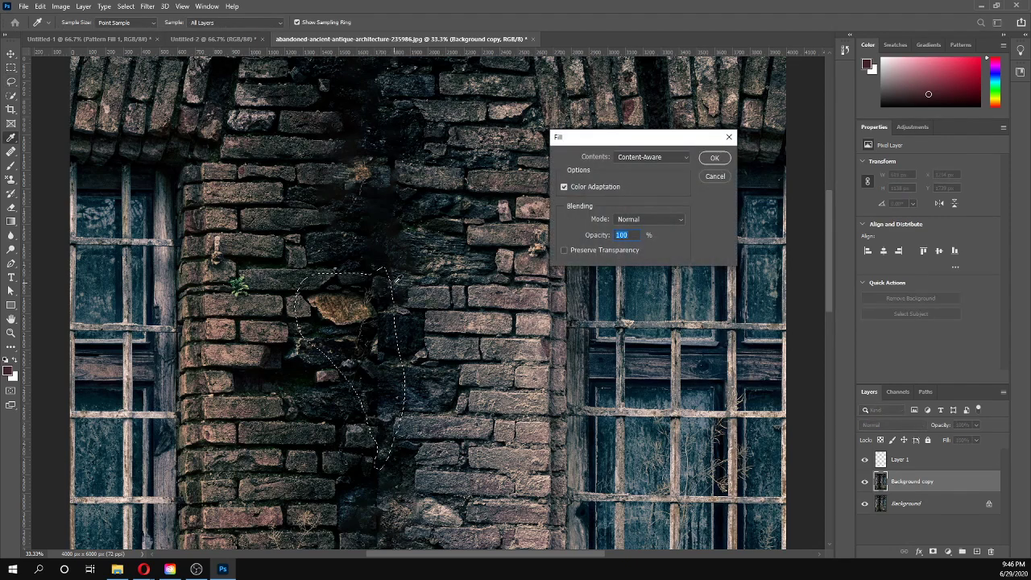
left_click(715, 157)
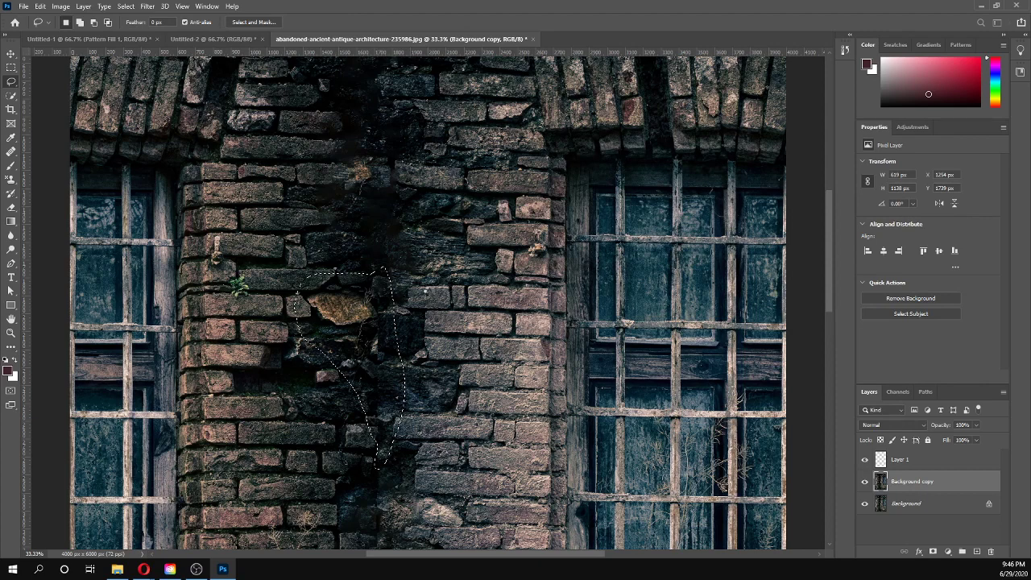
key("ctrl+d")
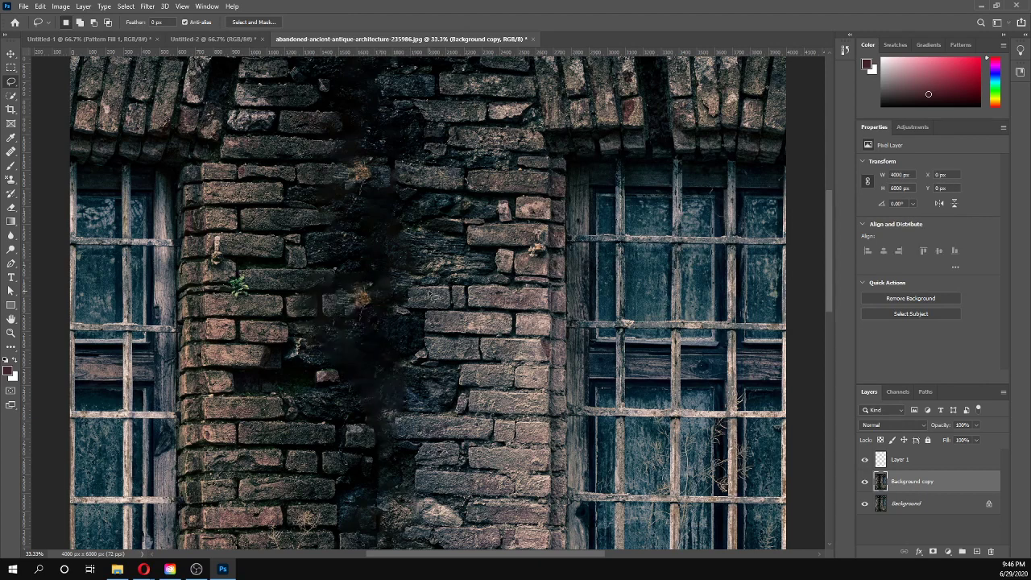
Step: Apply the Offset filter to the Background copy layer with horizontal +1718, vertical +2887 and Wrap Around
scroll(399, 353, "down", 3)
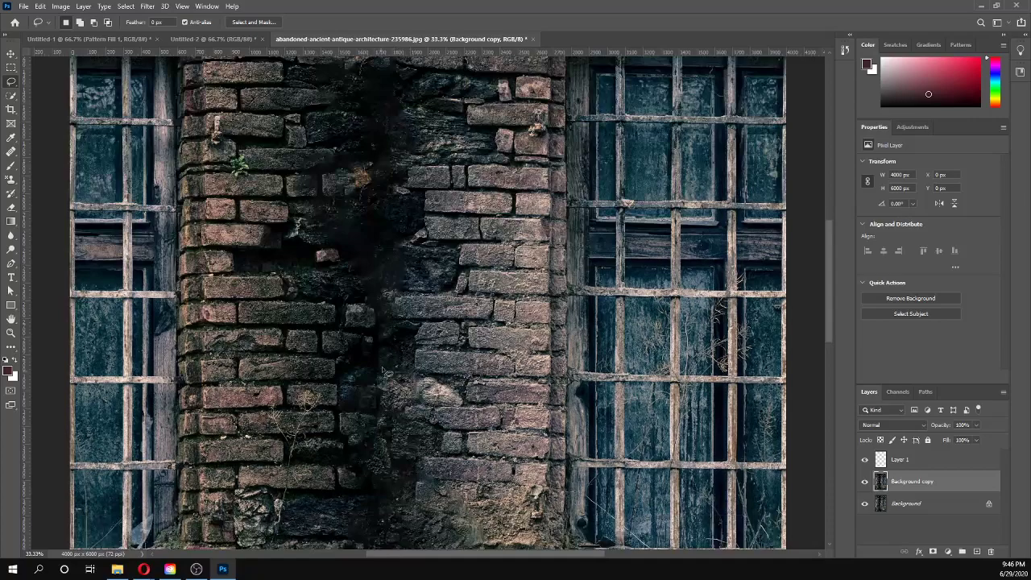
scroll(379, 330, "down", 5)
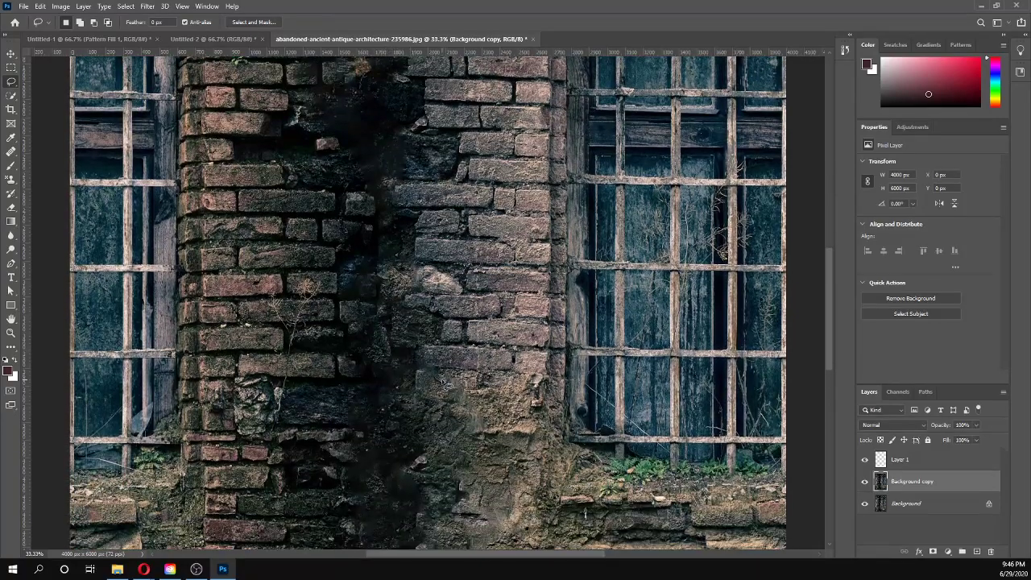
scroll(442, 380, "down", 3)
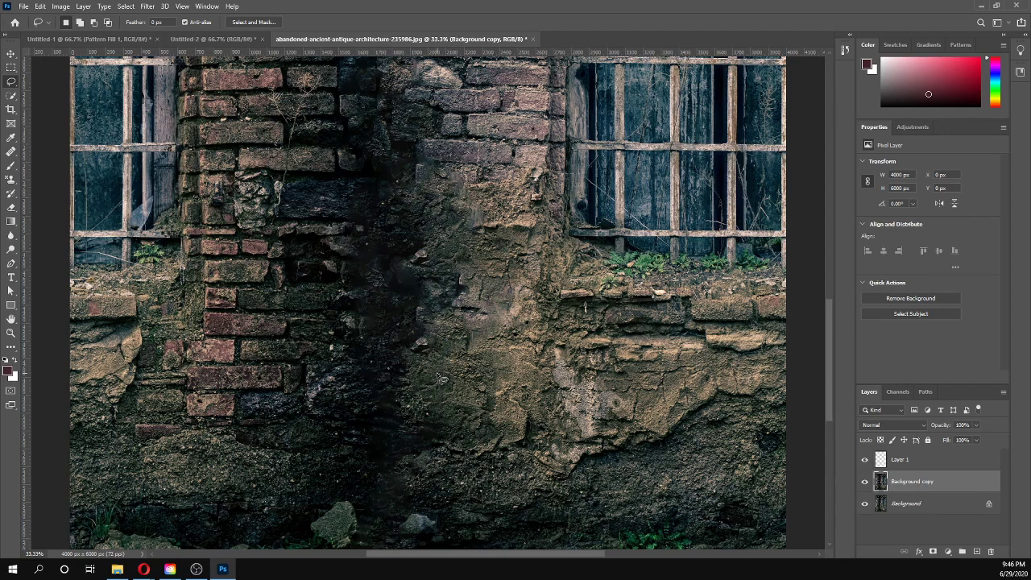
scroll(441, 378, "up", 6)
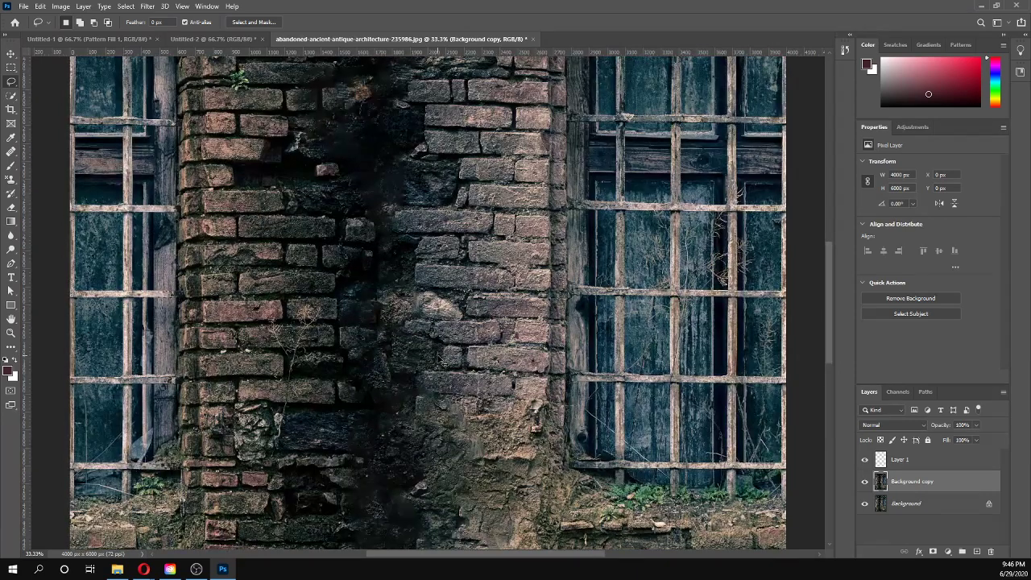
key("ctrl+0")
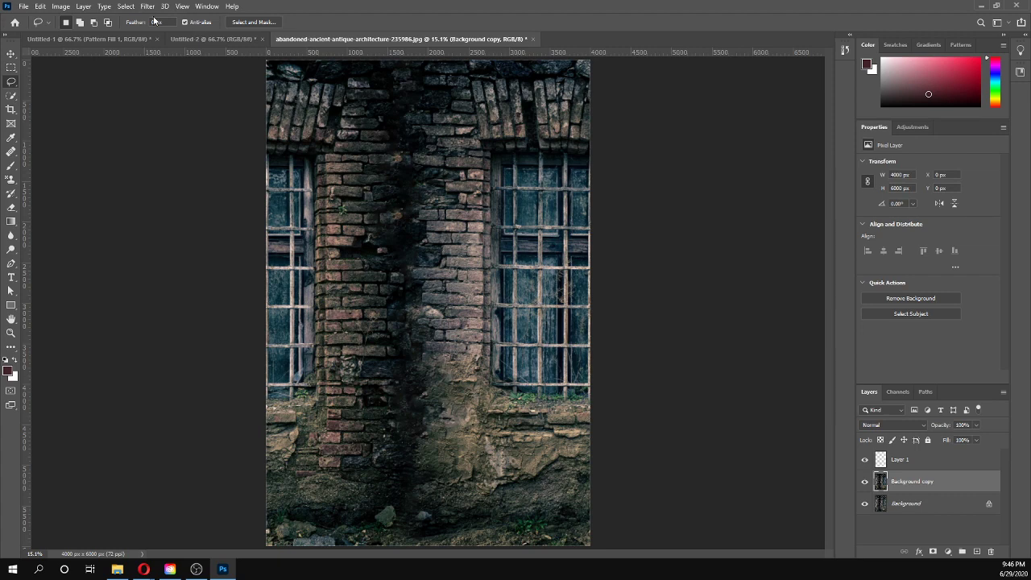
left_click(206, 7)
mouse_move(182, 8)
mouse_move(147, 6)
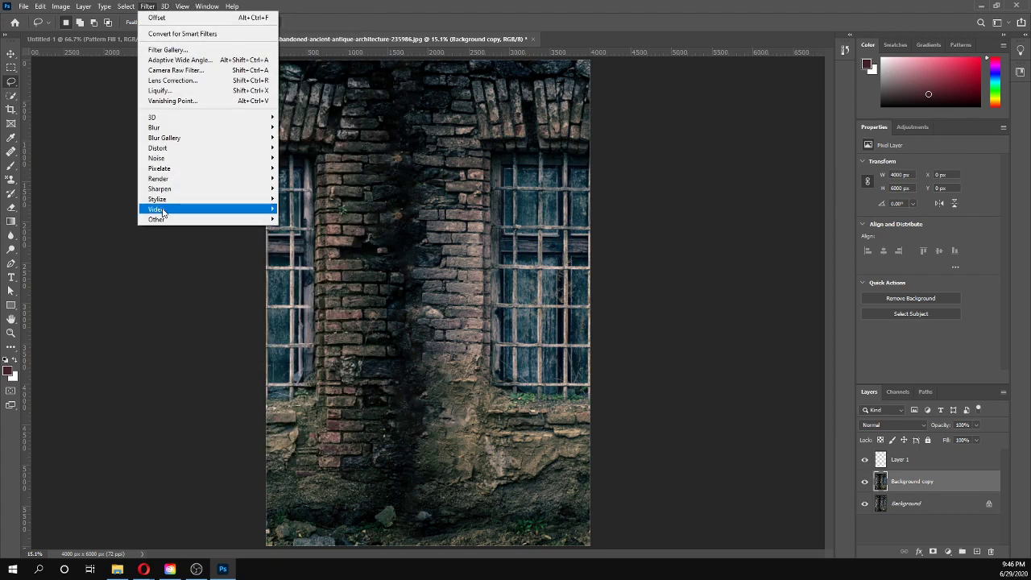
mouse_move(259, 218)
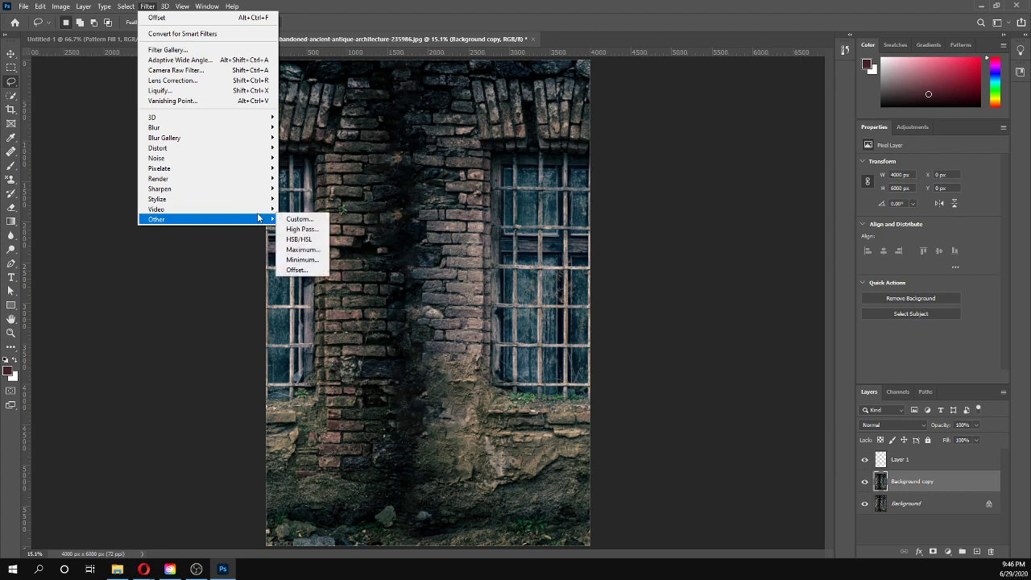
left_click(307, 271)
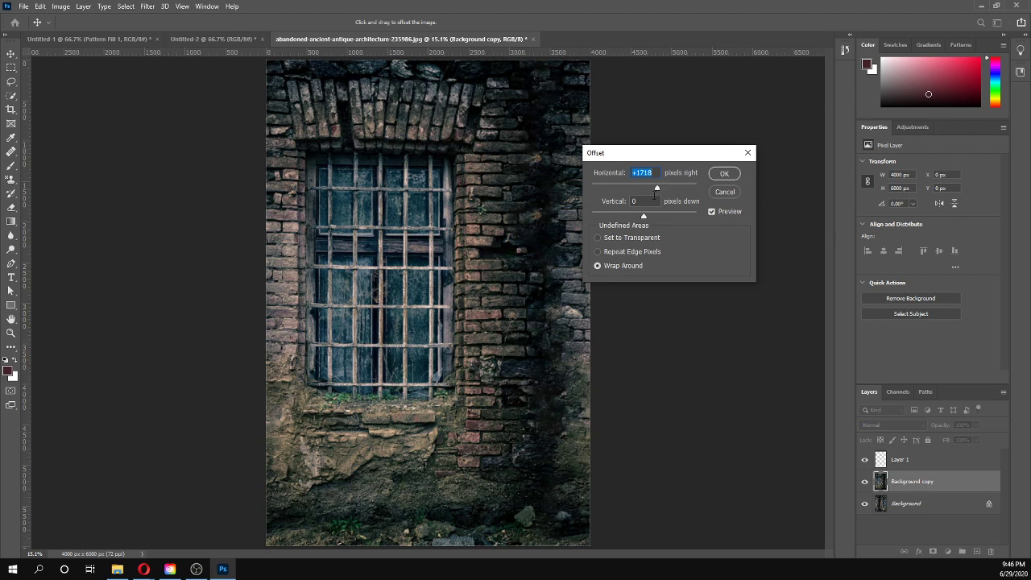
left_click_drag(645, 216, 657, 215)
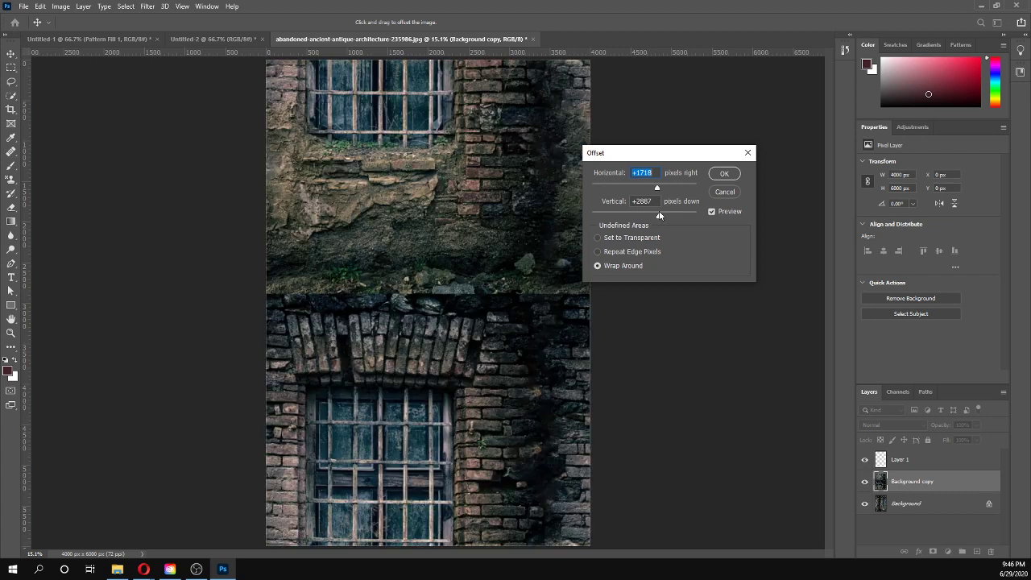
key("Tab")
left_click(724, 172)
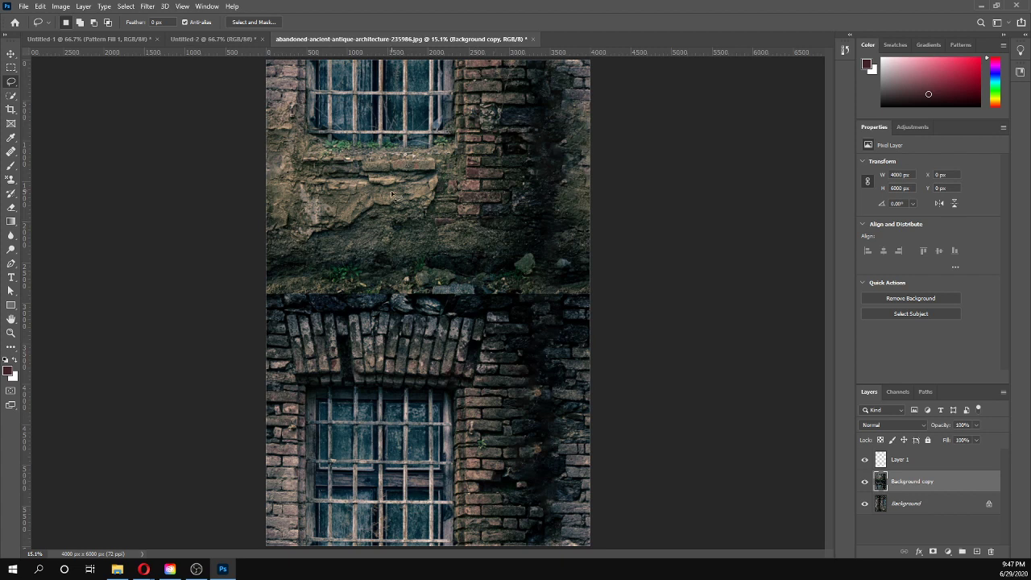
Step: Try to replace a lassoed patch of about 1317 × 890 px across the middle of the horizontal seam with Content-Aware Fill, and deselect
mouse_move(410, 251)
left_mouse_down()
mouse_move(323, 295)
mouse_move(327, 307)
mouse_move(421, 312)
mouse_move(427, 275)
mouse_move(411, 250)
left_mouse_up()
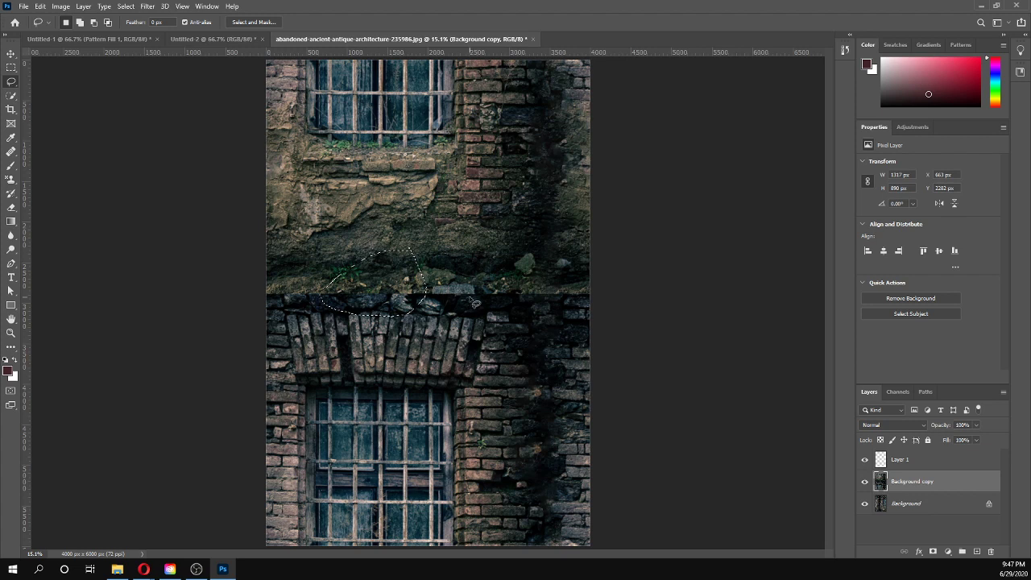
key("shift")
key("shift+F5")
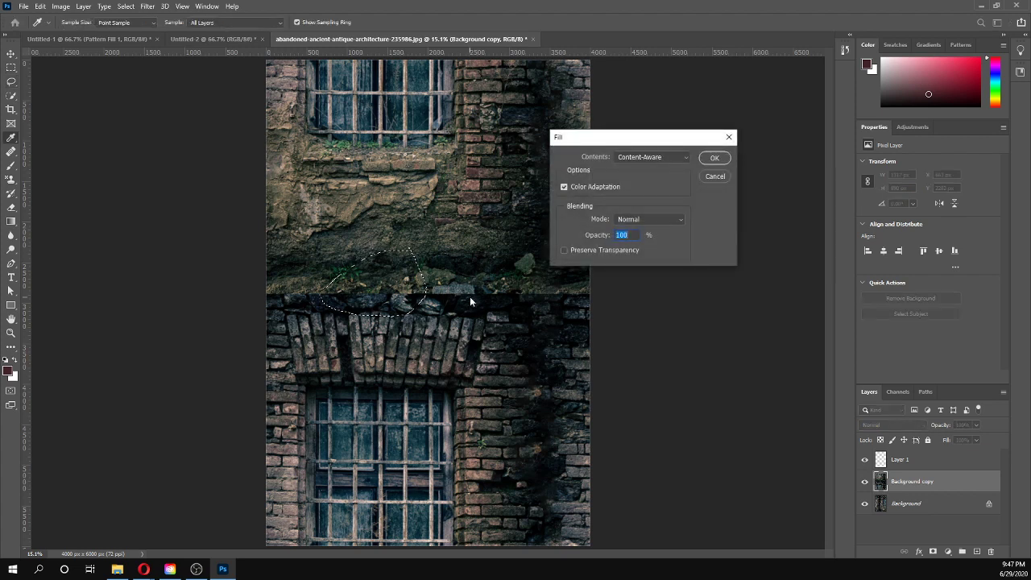
key("Return")
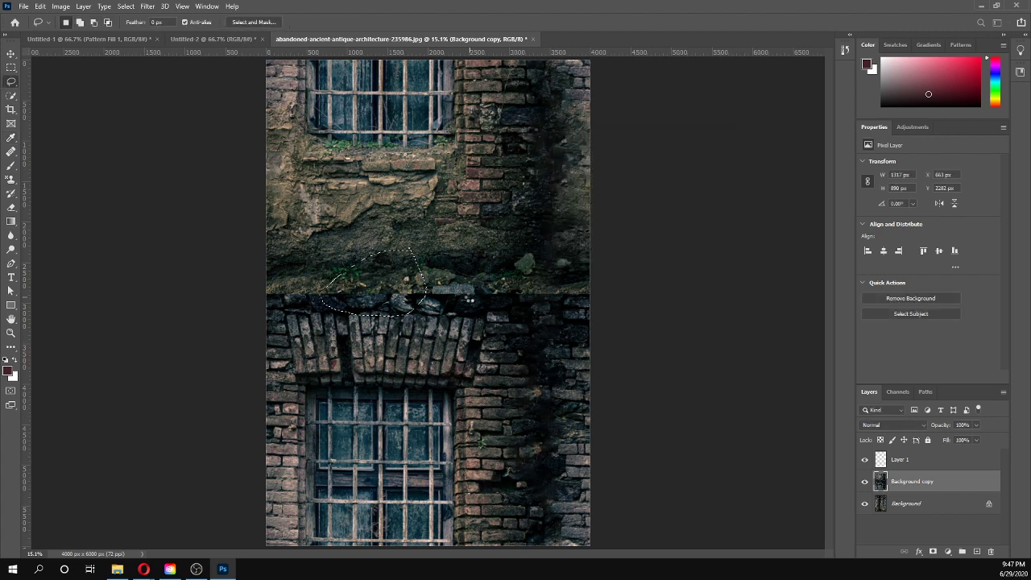
key("ctrl+d")
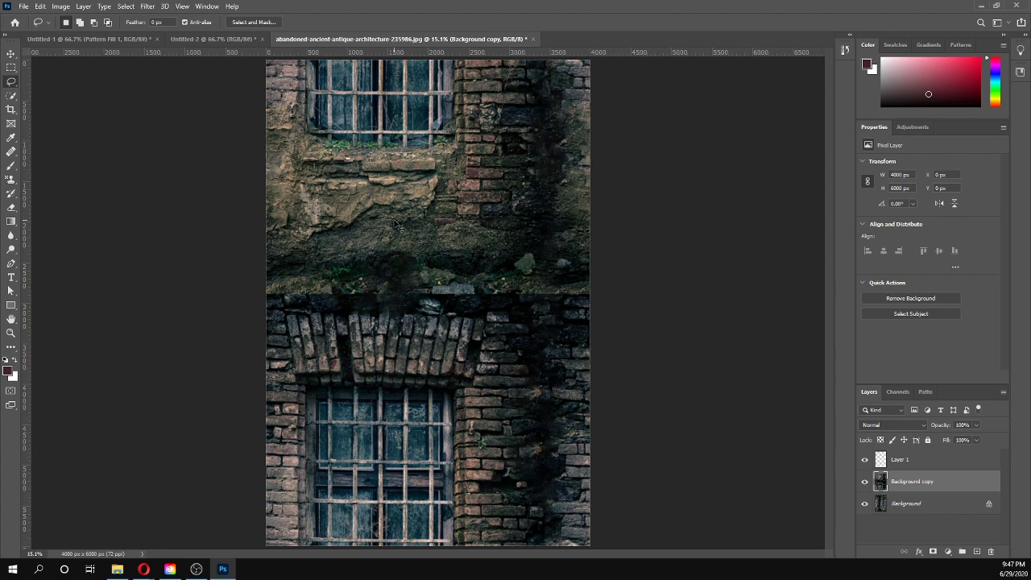
Step: Undo the Content-Aware Fill on the horizontal seam patch and clear the restored selection
key("ctrl+z")
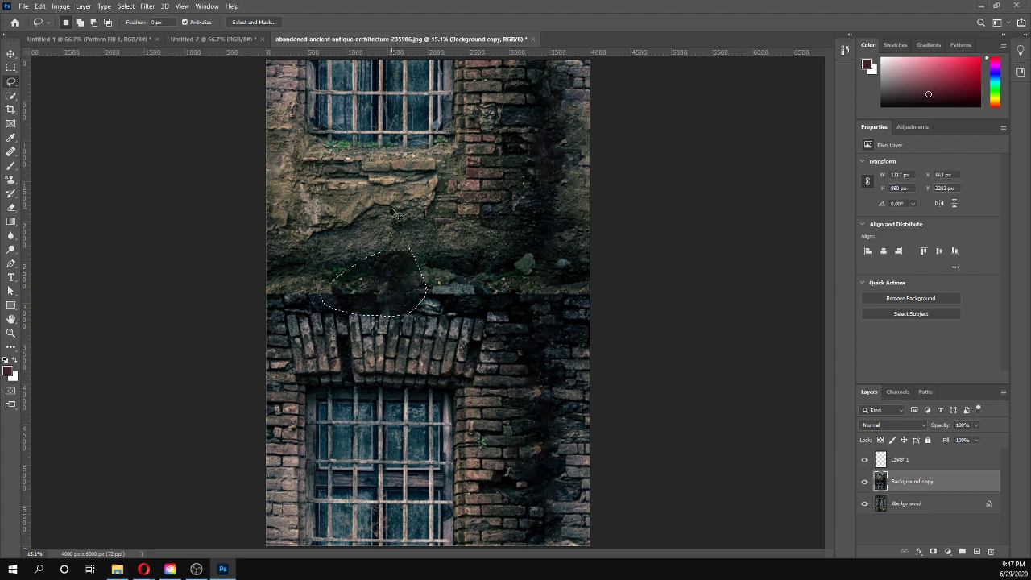
key("ctrl+d")
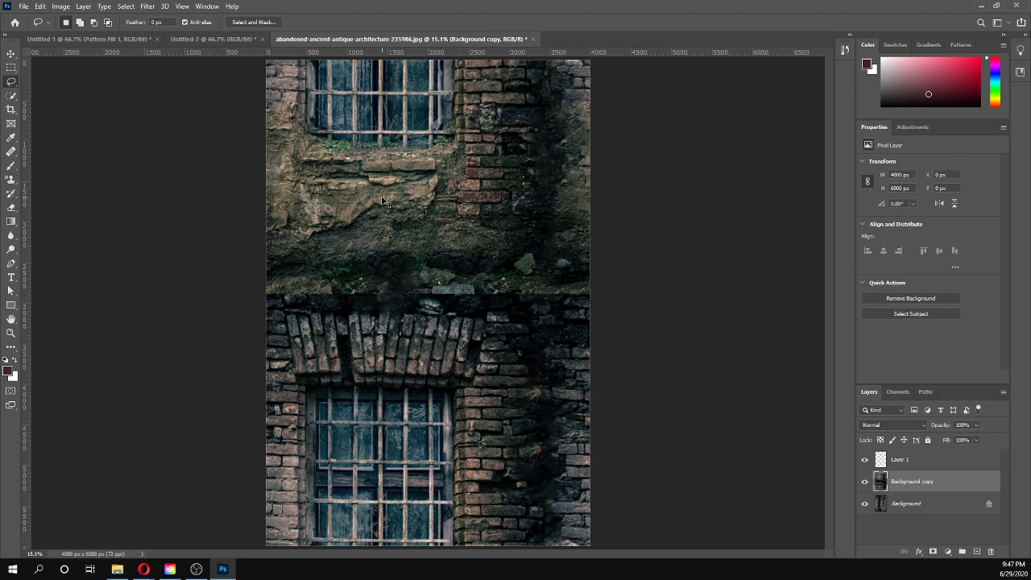
key("ctrl+z")
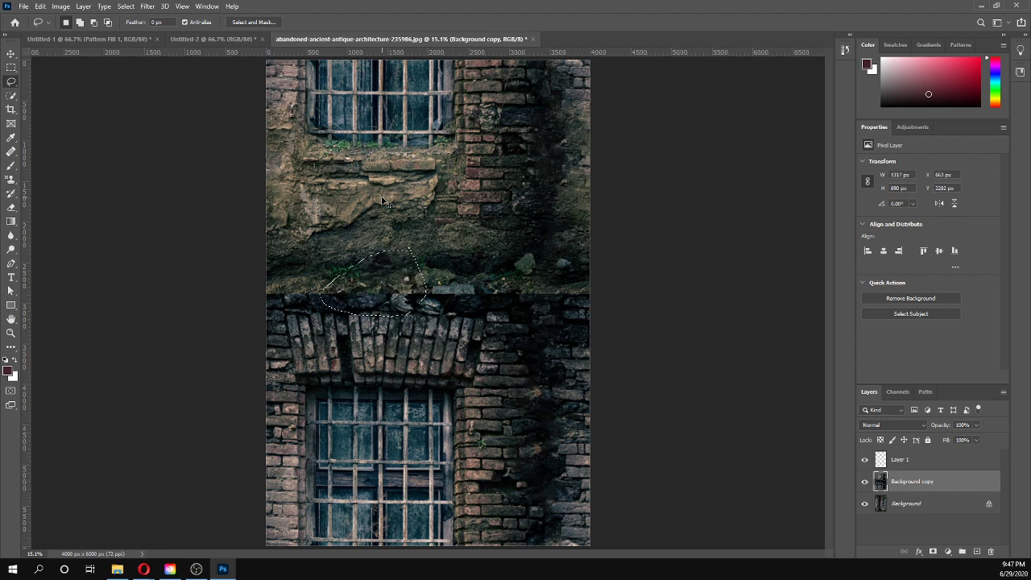
key("ctrl+d")
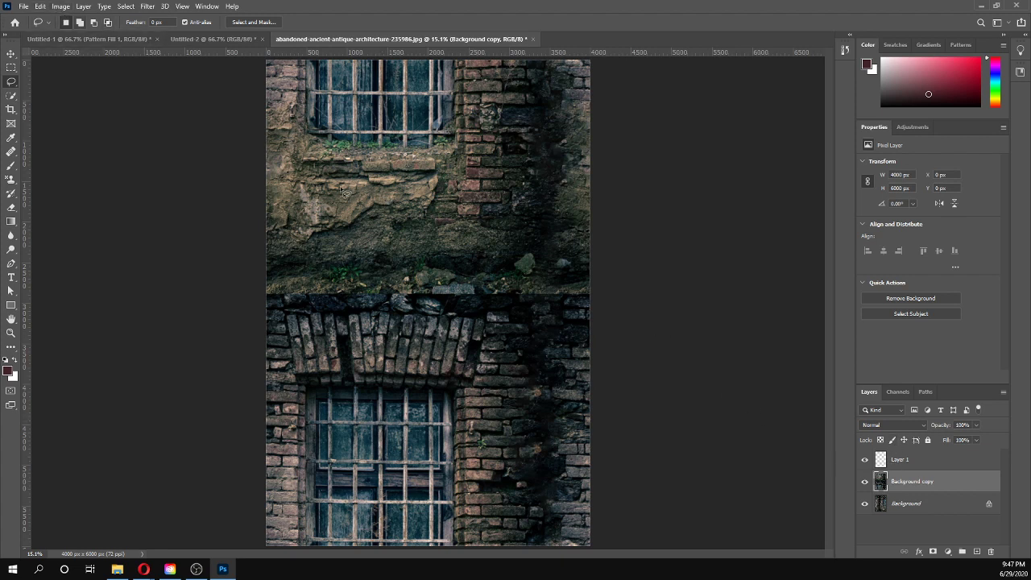
Step: Lasso a full-width band of about 4000 × 1079 px along the horizontal seam and replace it with Content-Aware Fill, output to a new layer
mouse_move(315, 249)
left_mouse_down()
mouse_move(257, 276)
mouse_move(280, 335)
mouse_move(437, 337)
mouse_move(547, 316)
left_mouse_up()
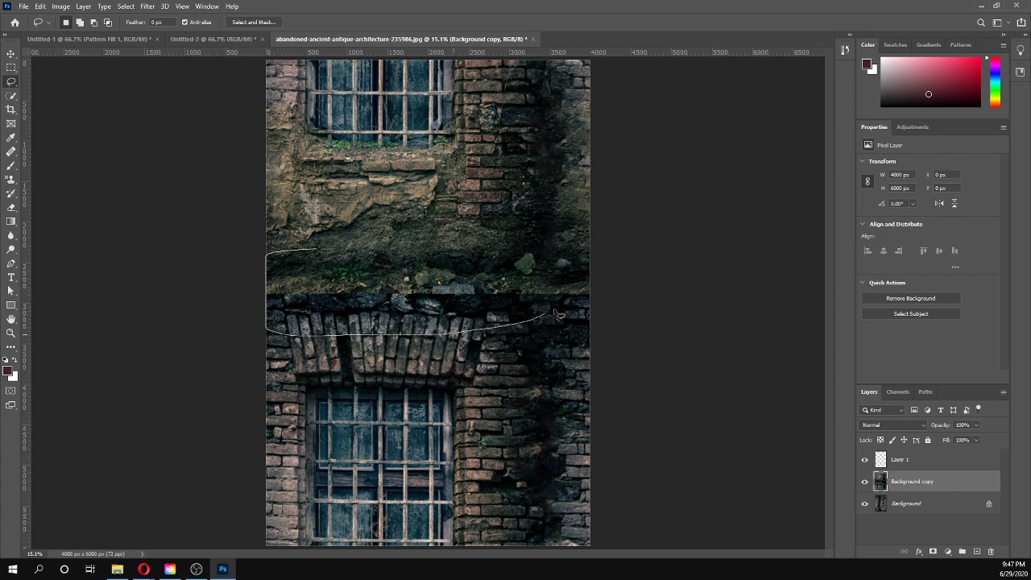
mouse_move(571, 261)
left_mouse_down()
mouse_move(384, 258)
mouse_move(316, 251)
left_mouse_up()
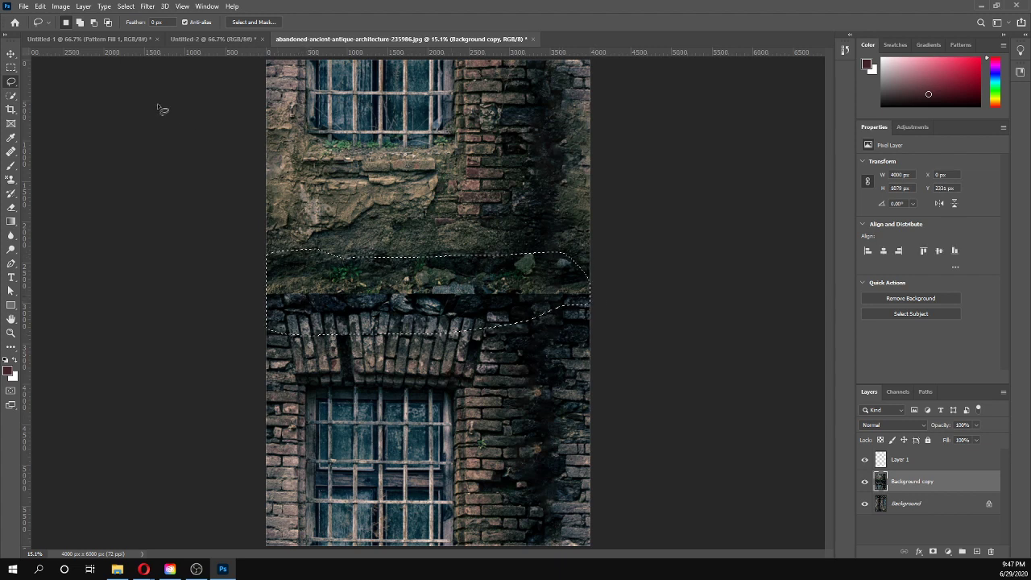
left_click(53, 6)
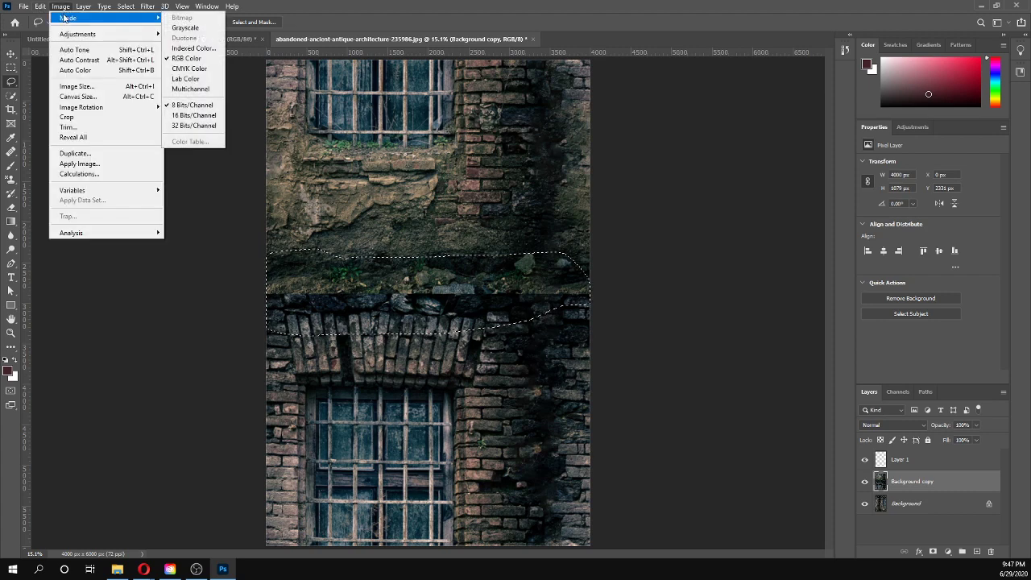
mouse_move(40, 6)
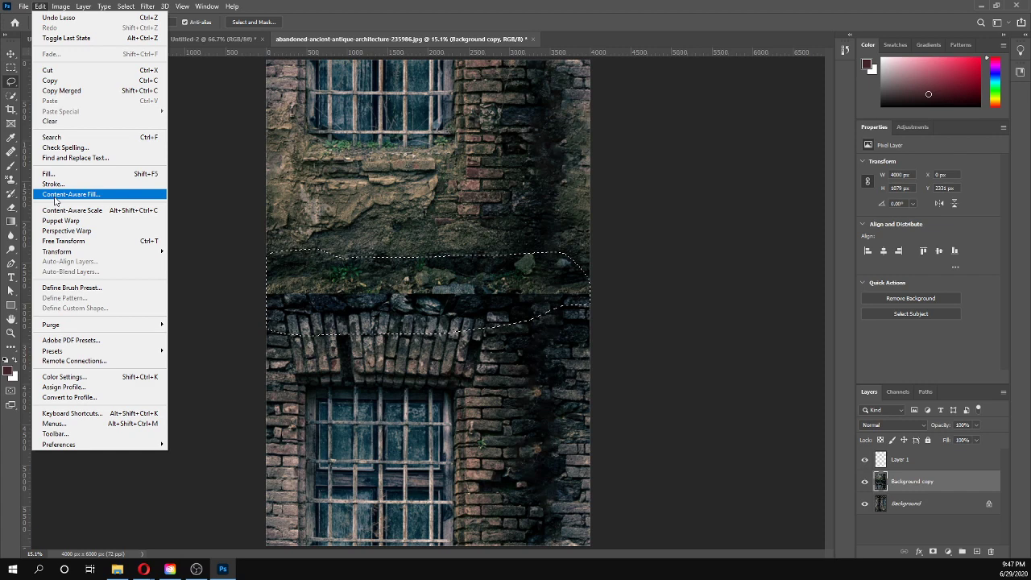
left_click(54, 197)
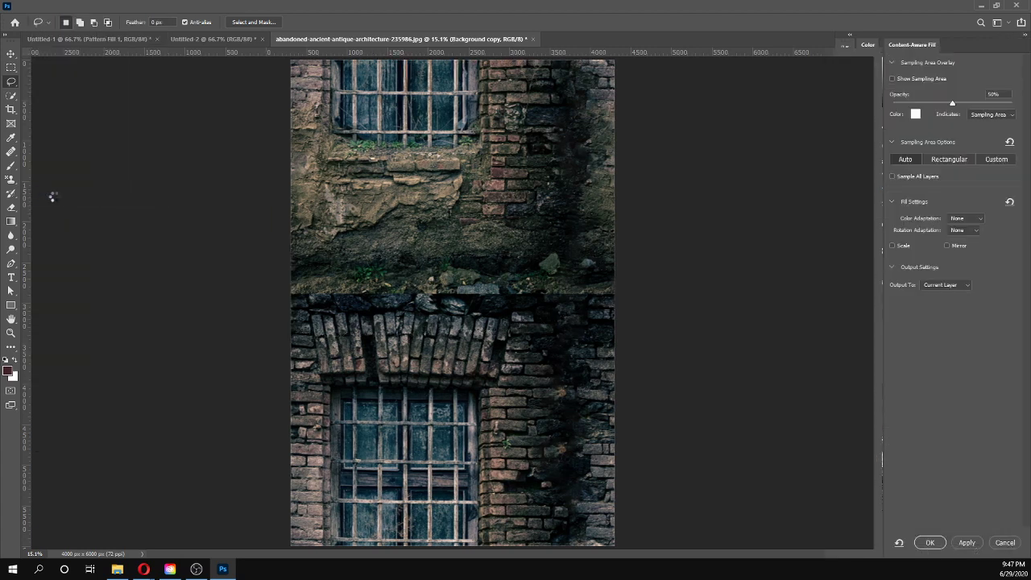
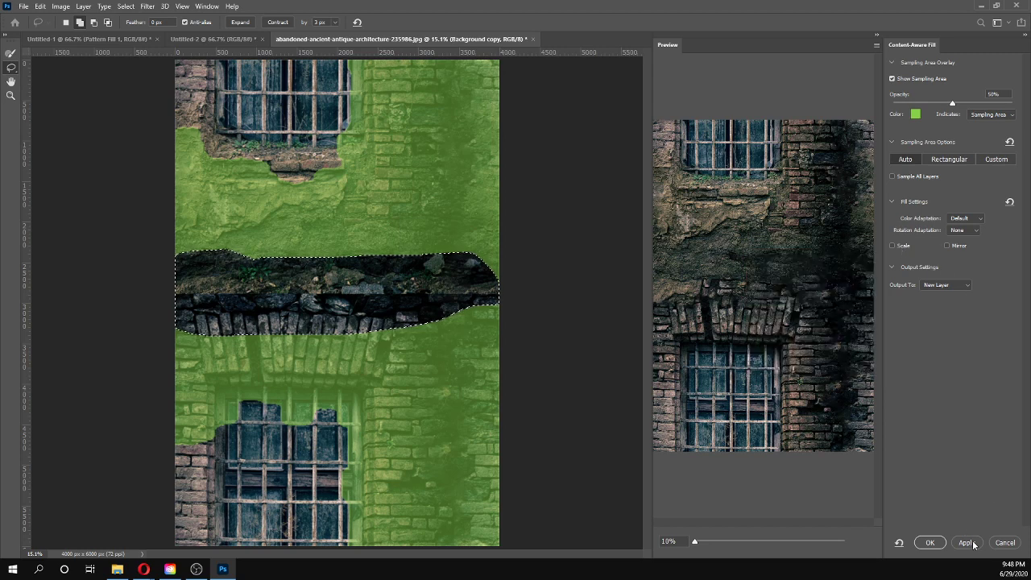
left_click(931, 543)
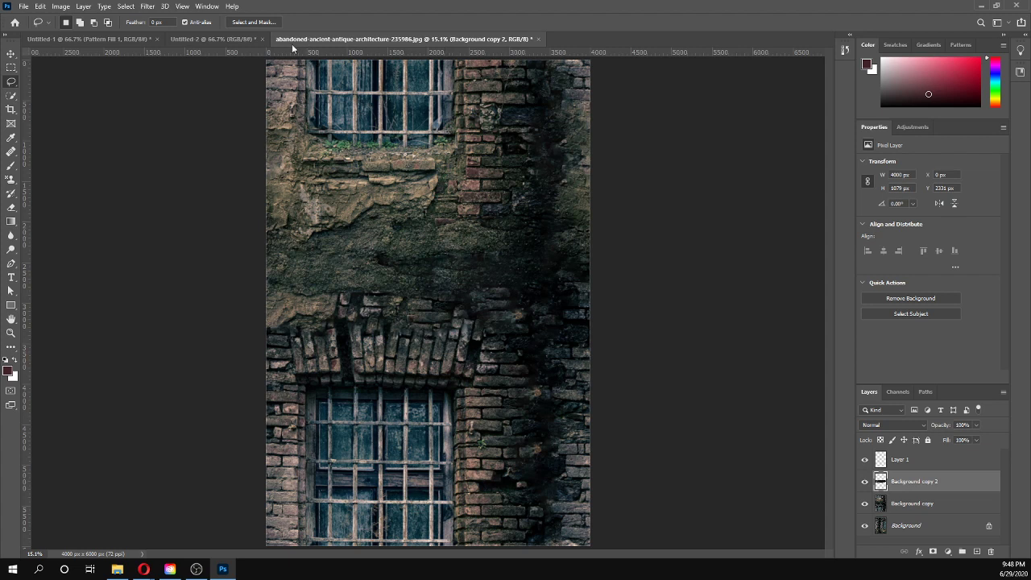
left_click(148, 8)
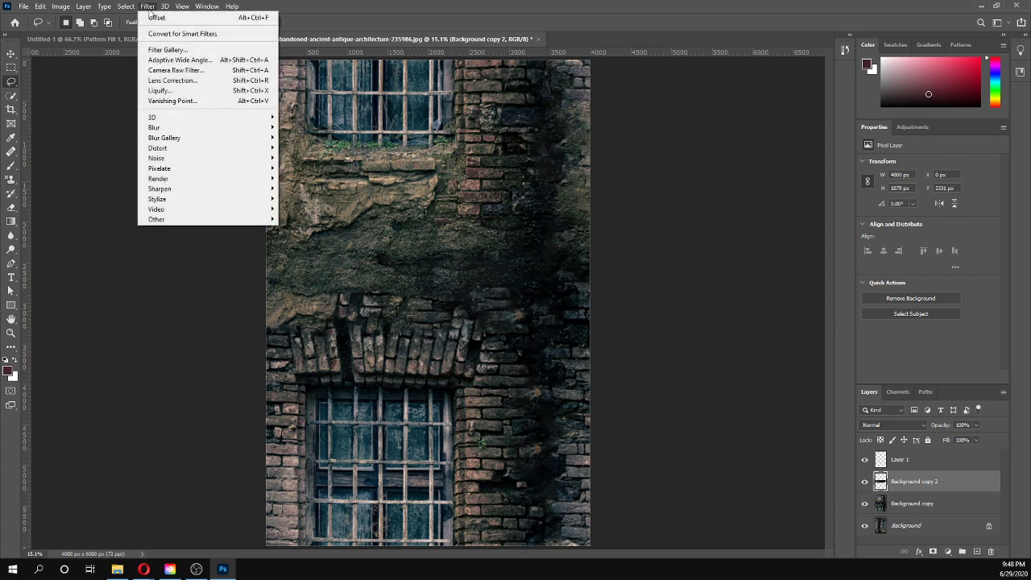
mouse_move(242, 219)
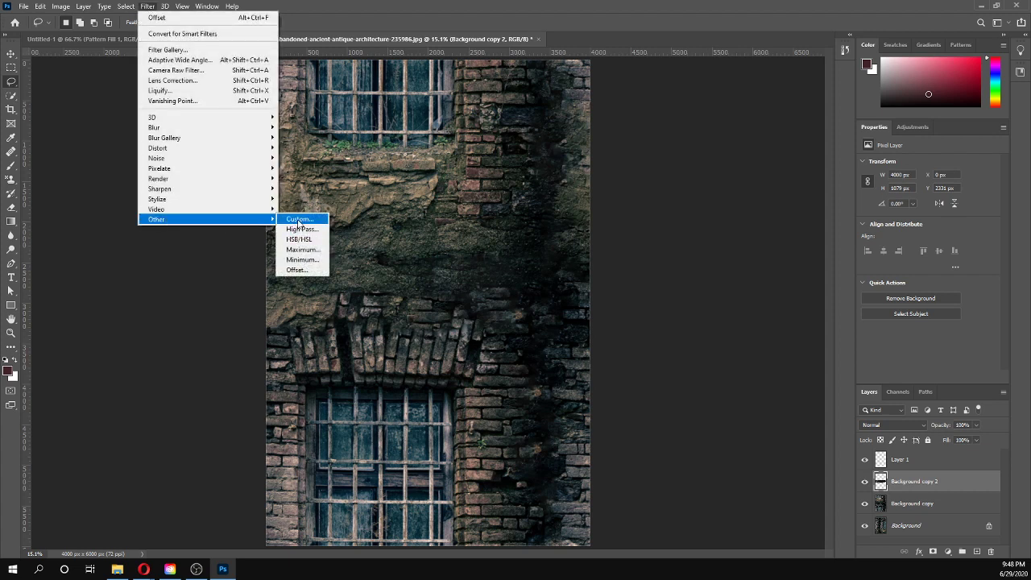
left_click(298, 270)
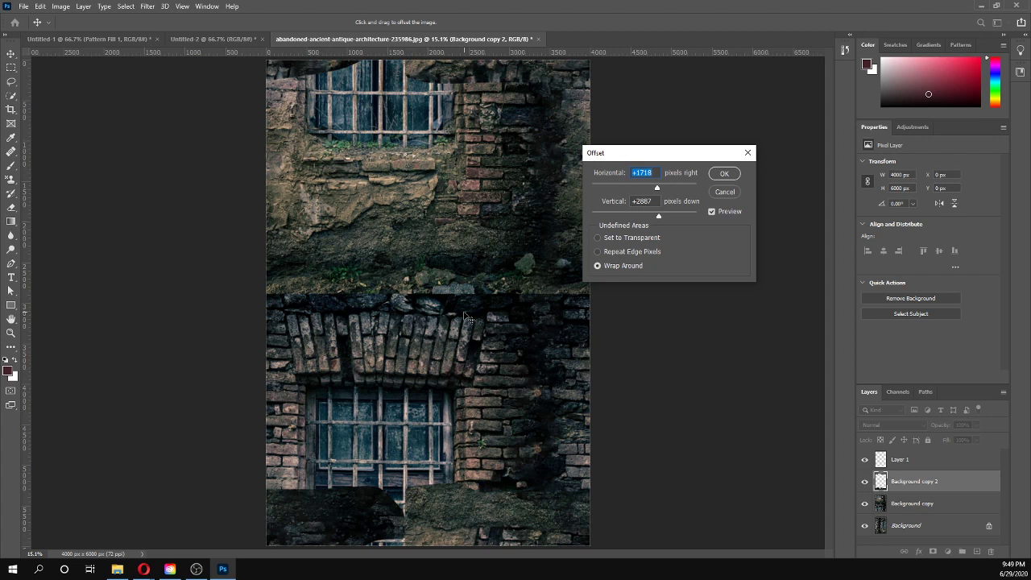
left_click(735, 193)
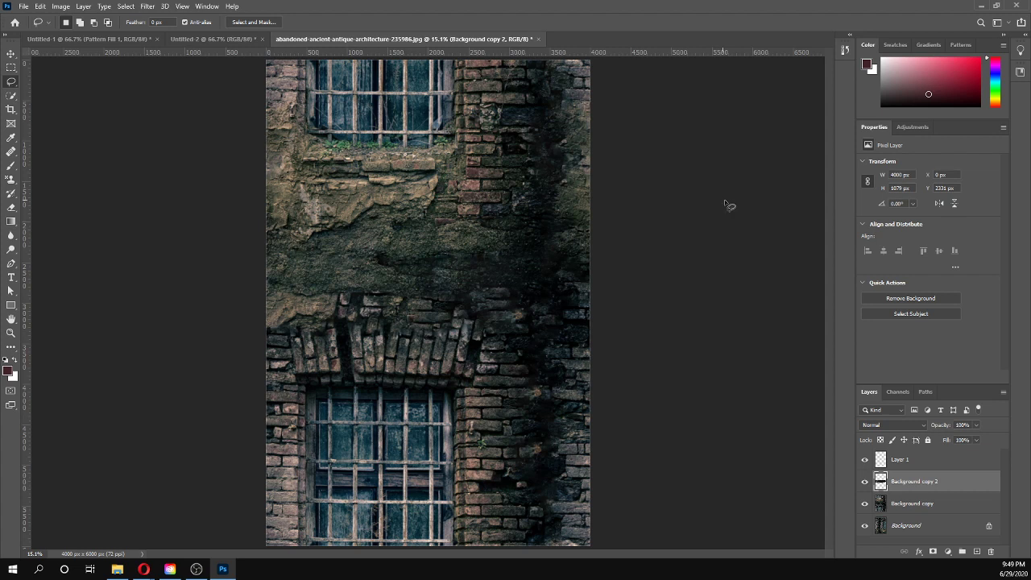
Step: Merge the Background copy 2 and Background copy layers into one
left_click(949, 508, "shift")
right_click(939, 487)
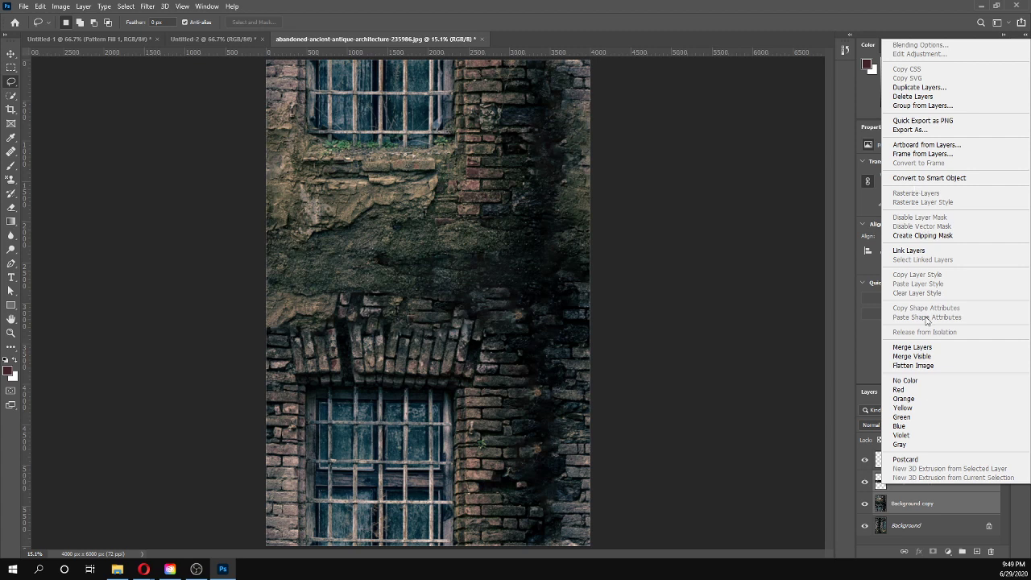
left_click(917, 348)
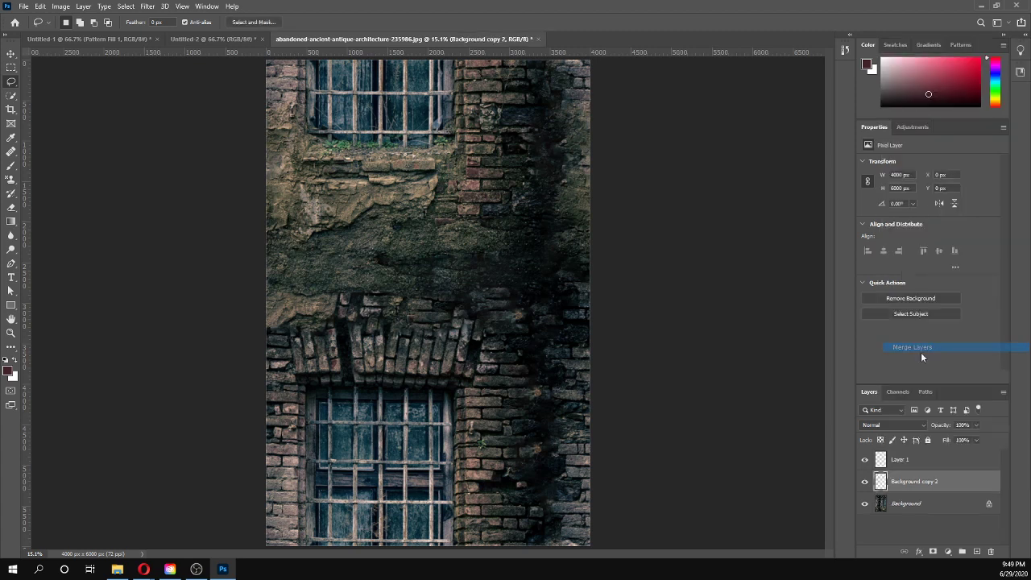
Step: Offset the Background copy 2 layer by +1718 px horizontally and 0 px vertically with undefined areas wrapped around
left_click(148, 7)
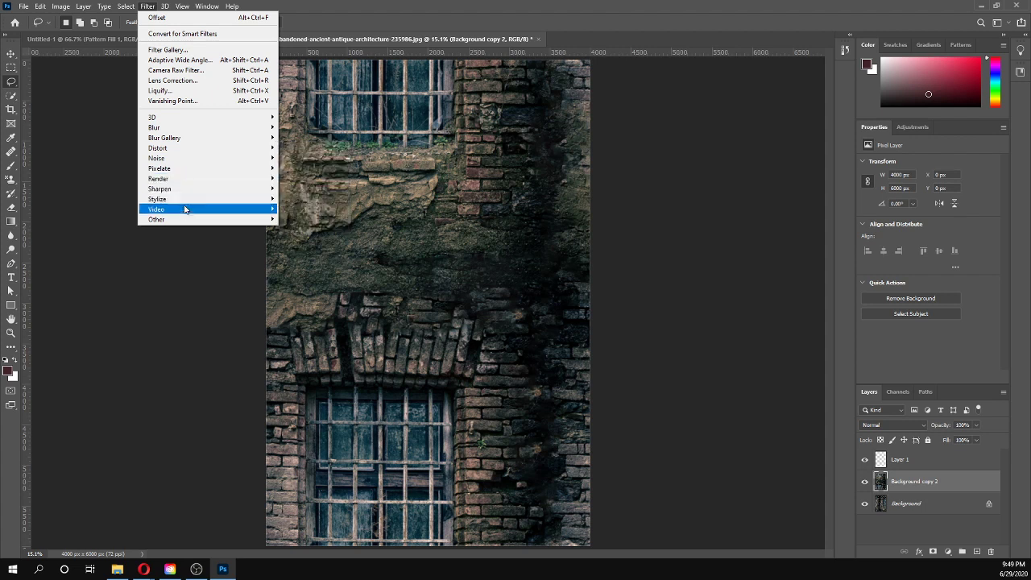
mouse_move(184, 212)
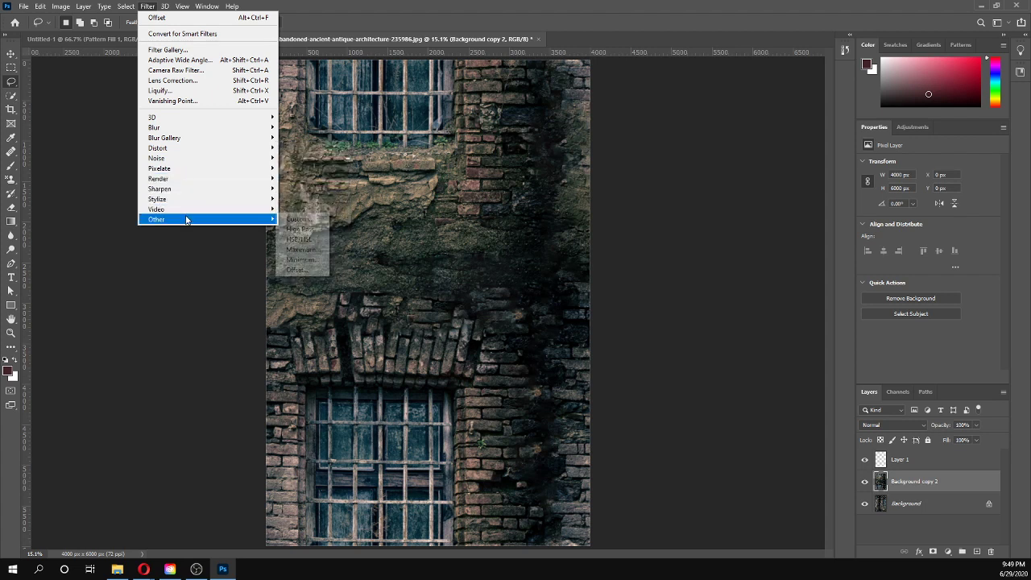
left_click(291, 271)
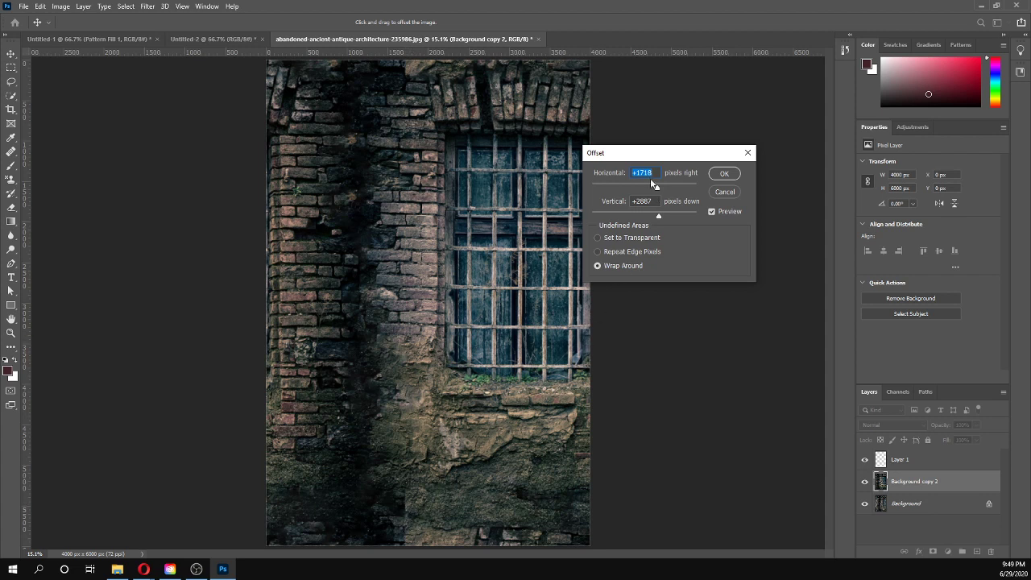
left_click(630, 201)
type("0")
left_click(722, 174)
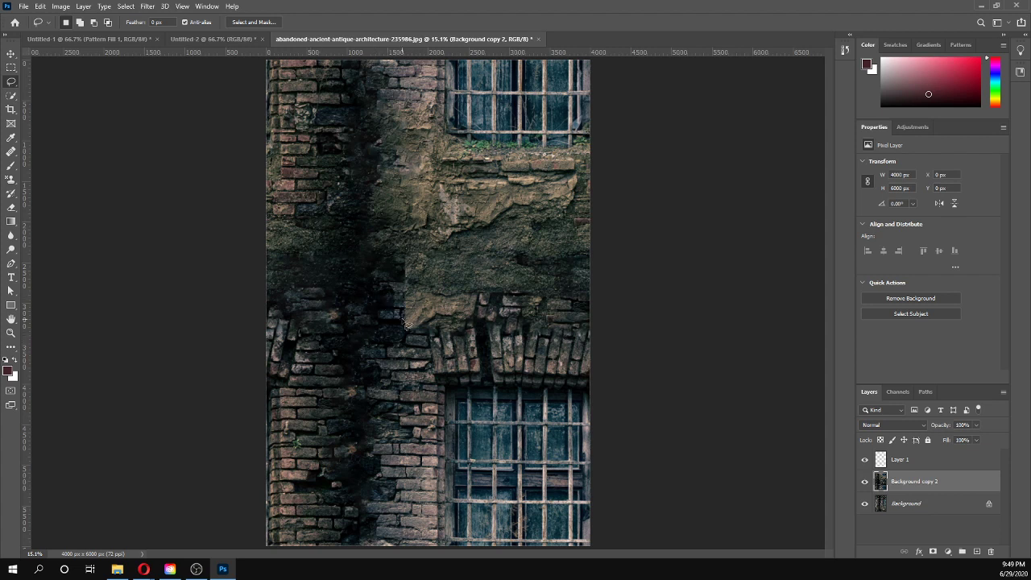
Step: Lasso a patch of about 494 × 1398 px over the vertical seam near the plaster's edge, replace it with Content-Aware Fill, and deselect
mouse_move(403, 235)
left_mouse_down()
mouse_move(406, 338)
mouse_move(425, 337)
mouse_move(411, 231)
left_mouse_up()
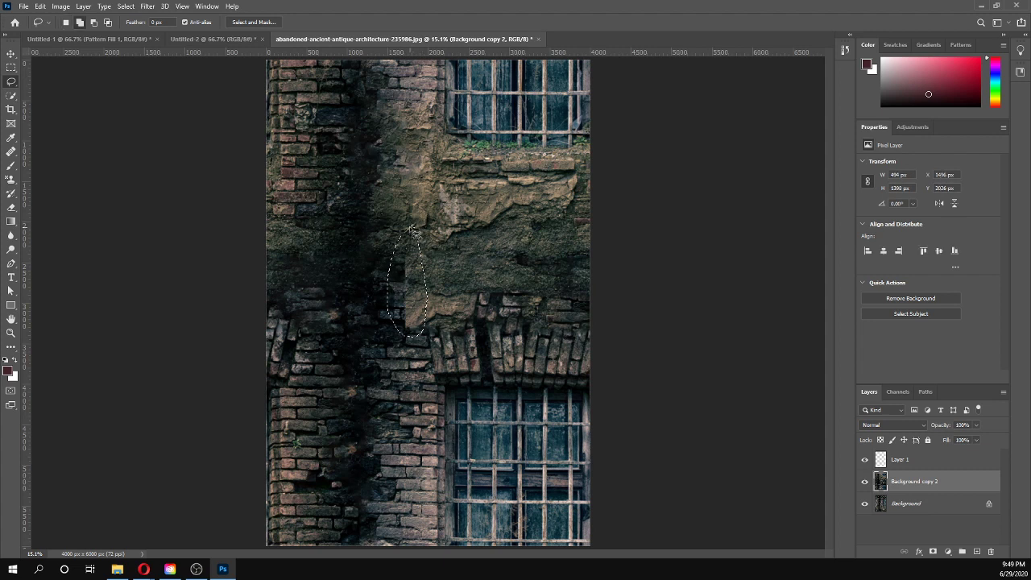
key("shift+F5")
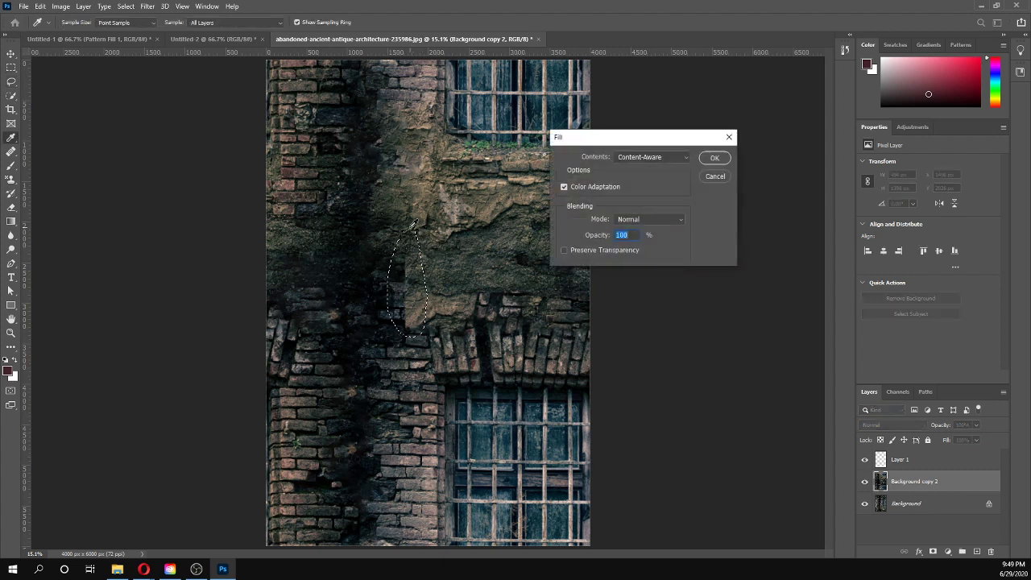
key("Return")
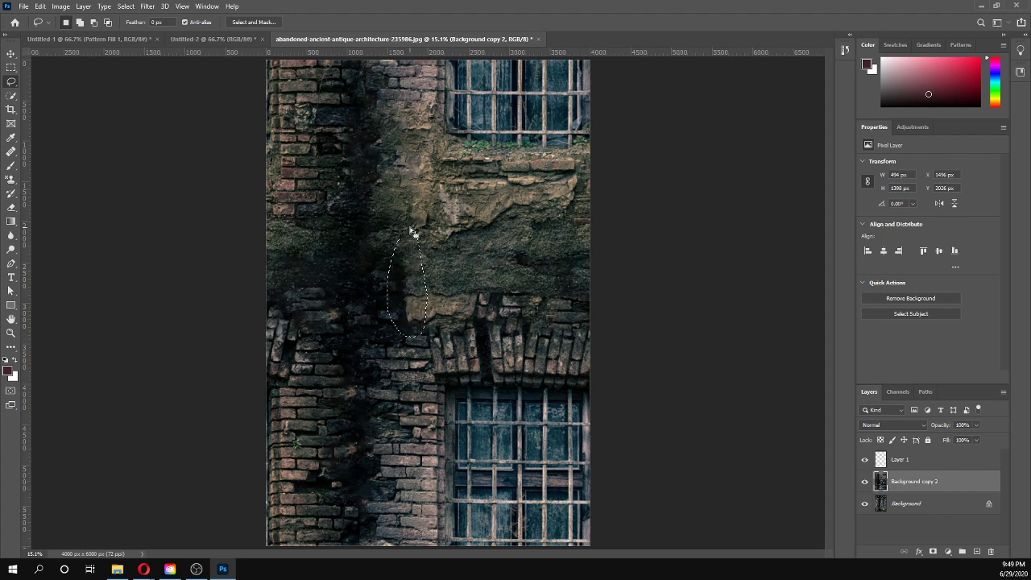
key("ctrl+d")
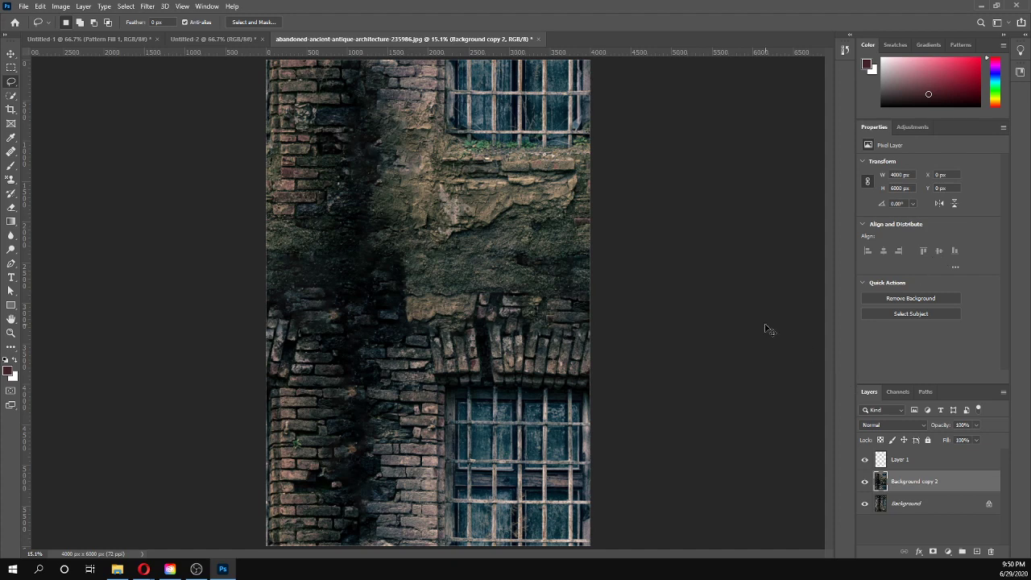
Step: Define the finished seamless wall image as a pattern named "old building"
key("ctrl+minus")
key("ctrl+minus")
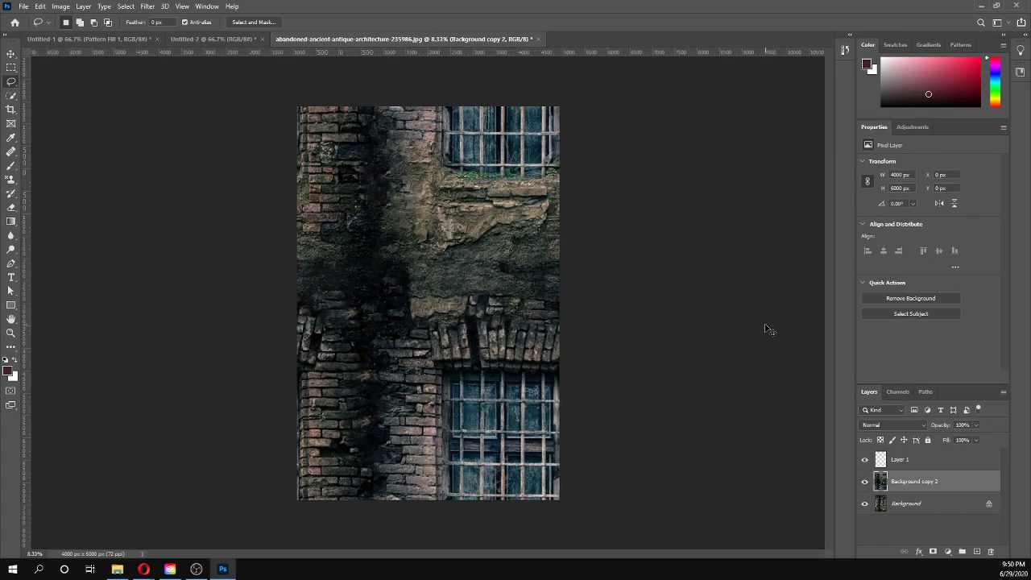
key("ctrl+minus")
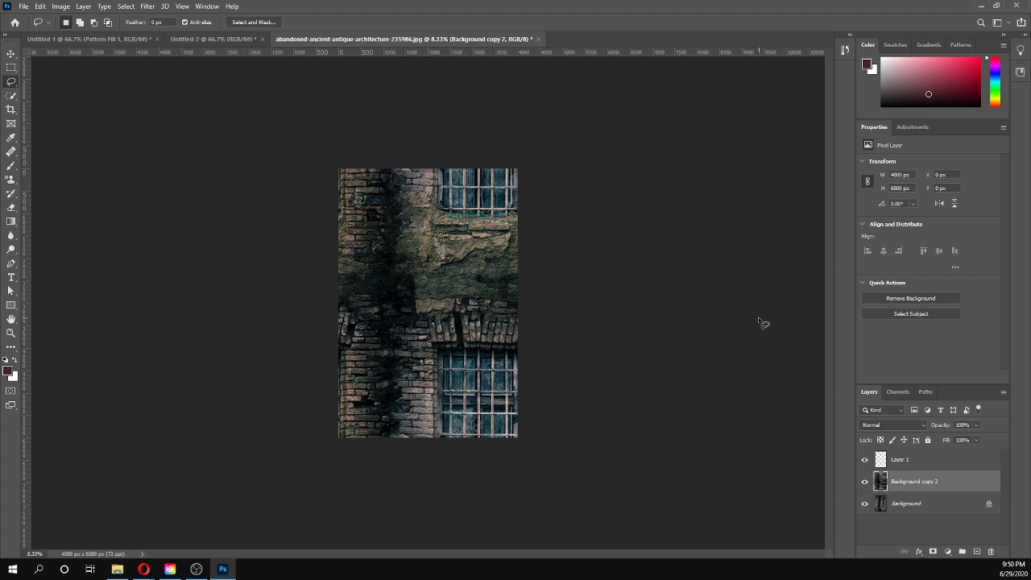
left_click(41, 7)
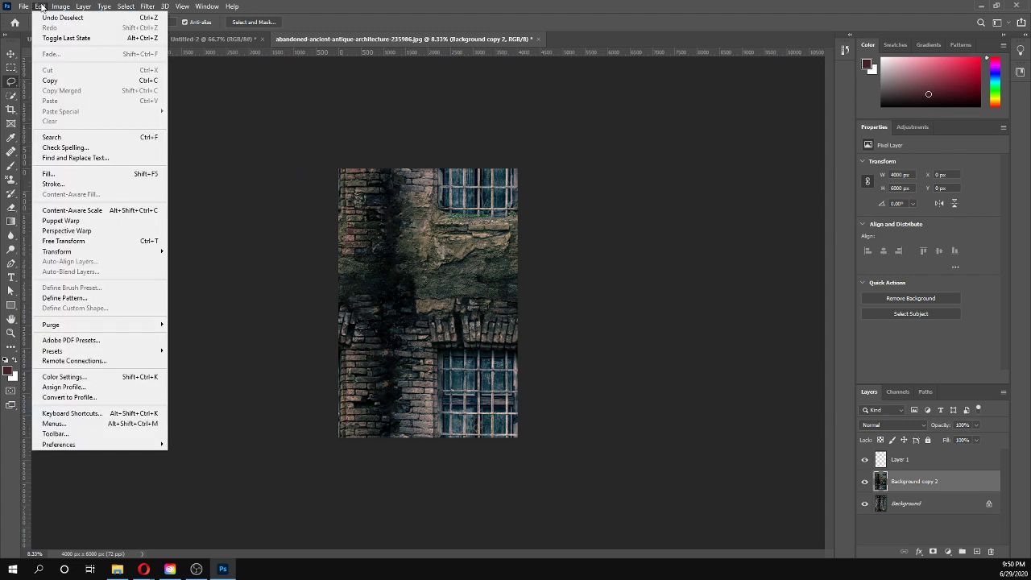
left_click(90, 299)
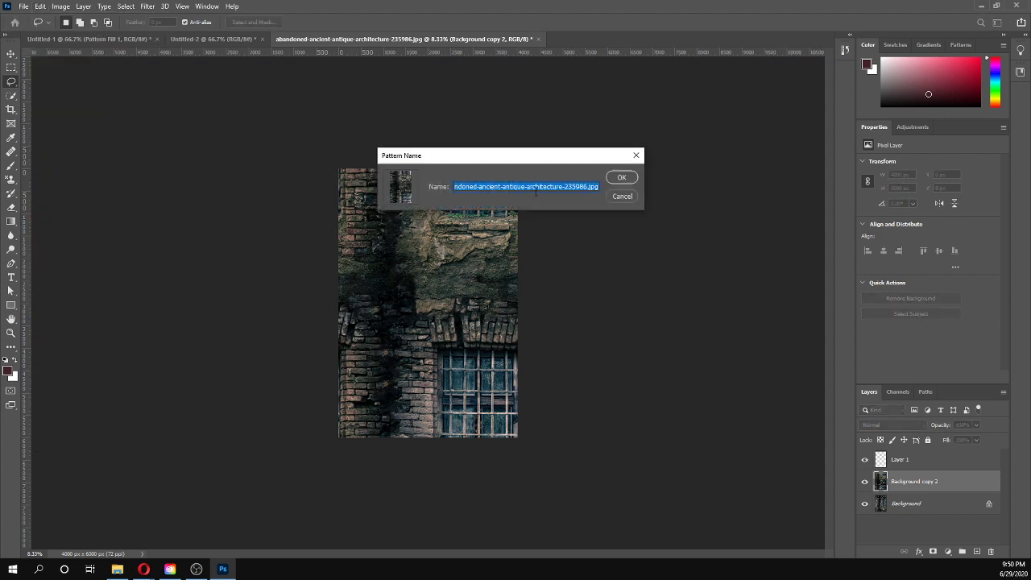
key("BackSpace")
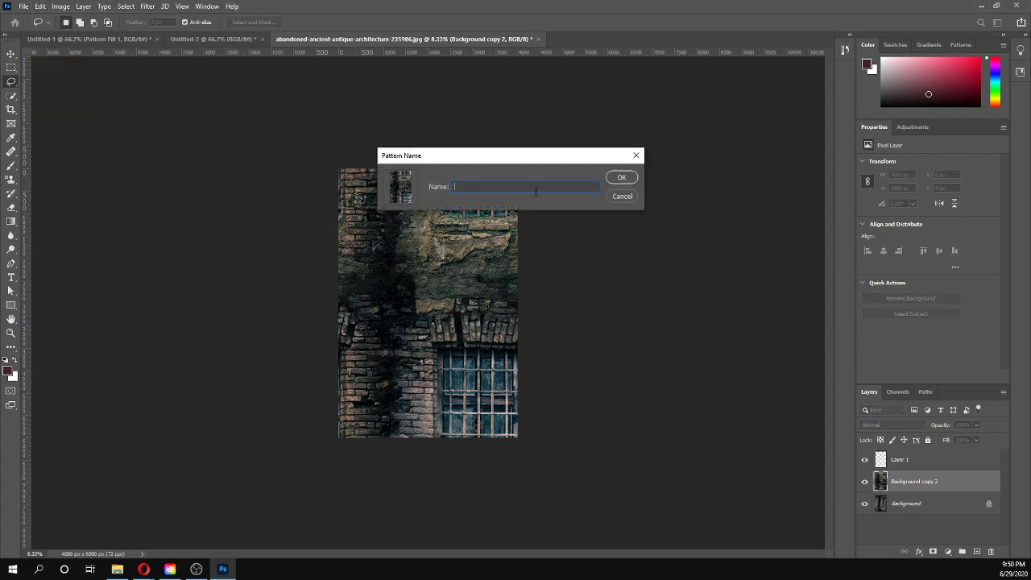
type("old building")
key("Return")
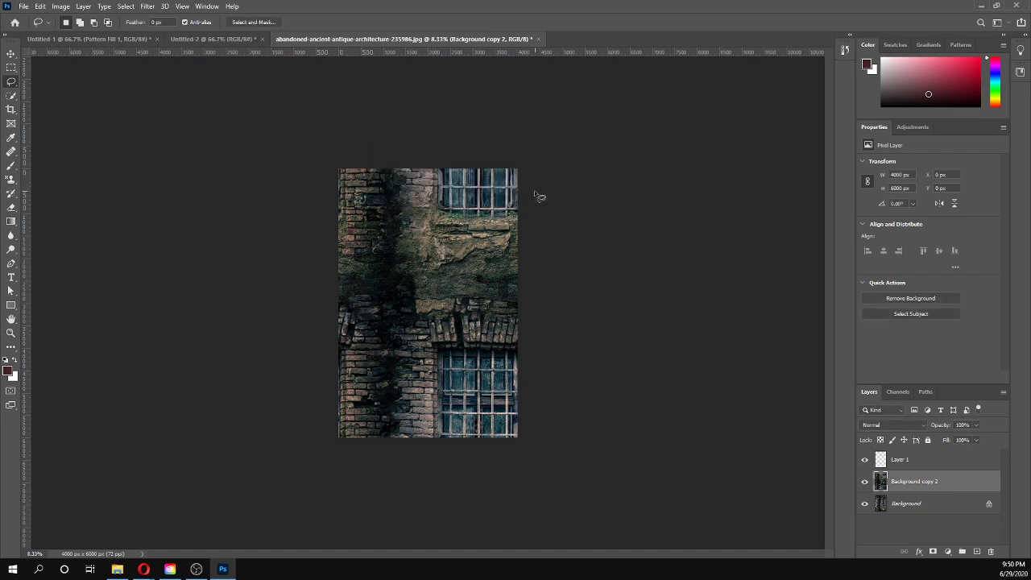
Step: In the Untitled-1 document, change the Pattern Fill 1 layer's pattern to the old building texture
left_click(116, 40)
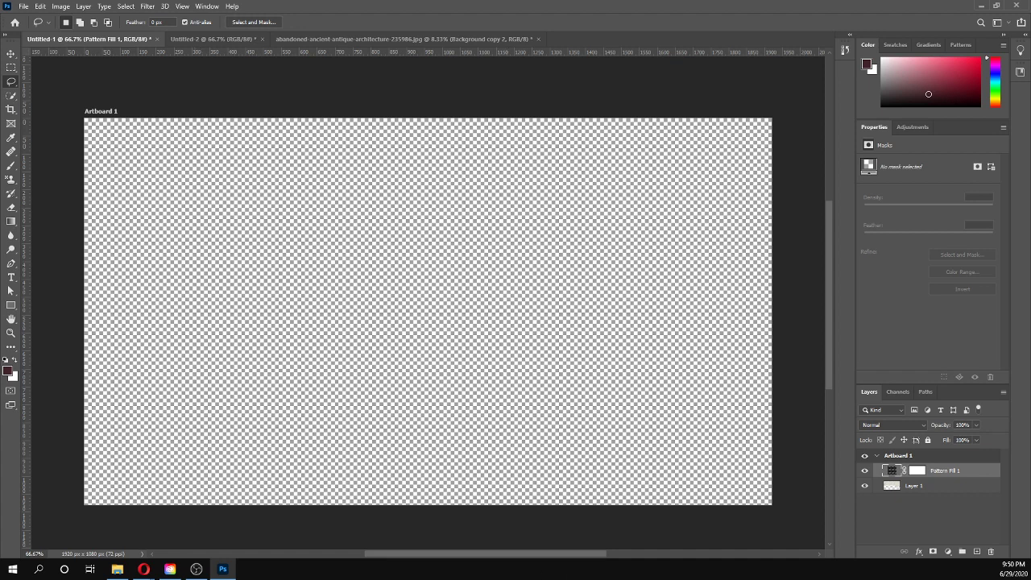
double_click(893, 471)
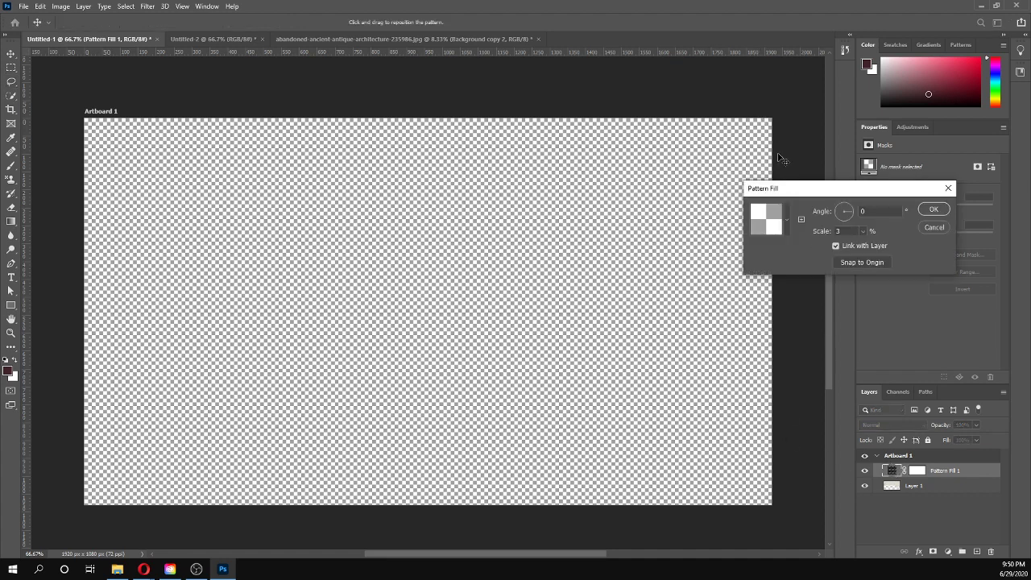
left_click(782, 220)
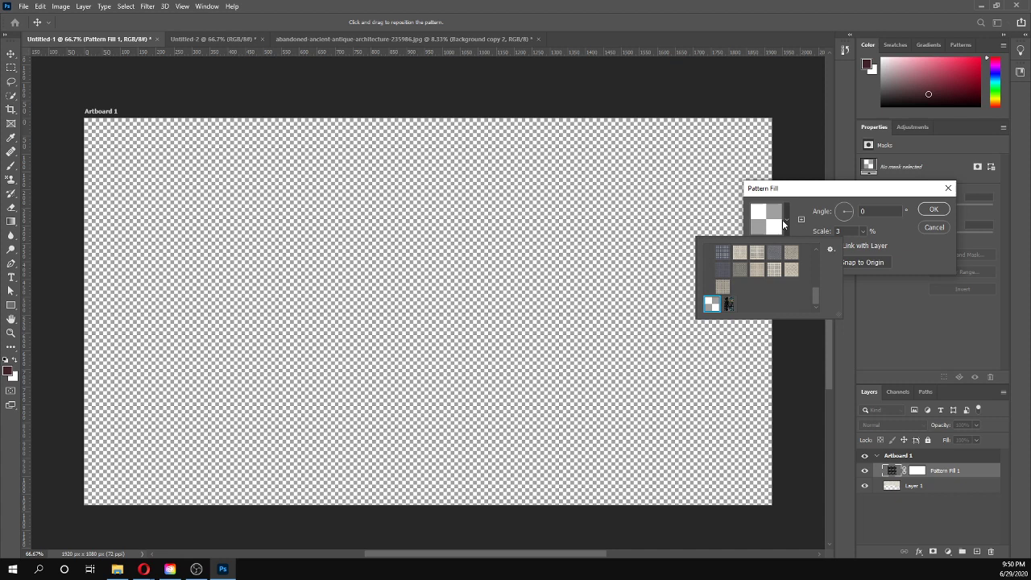
left_click(731, 306)
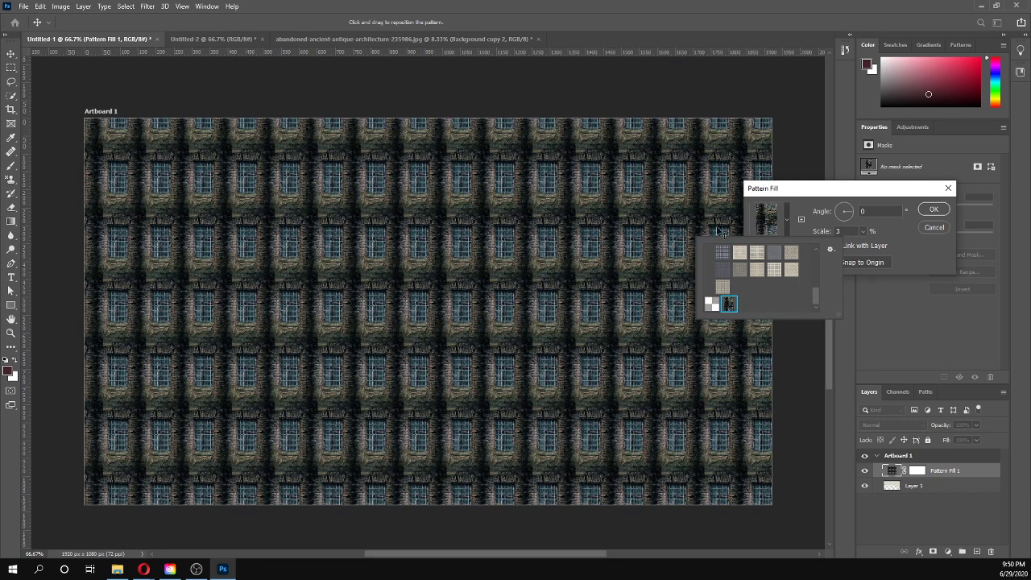
left_click(835, 191)
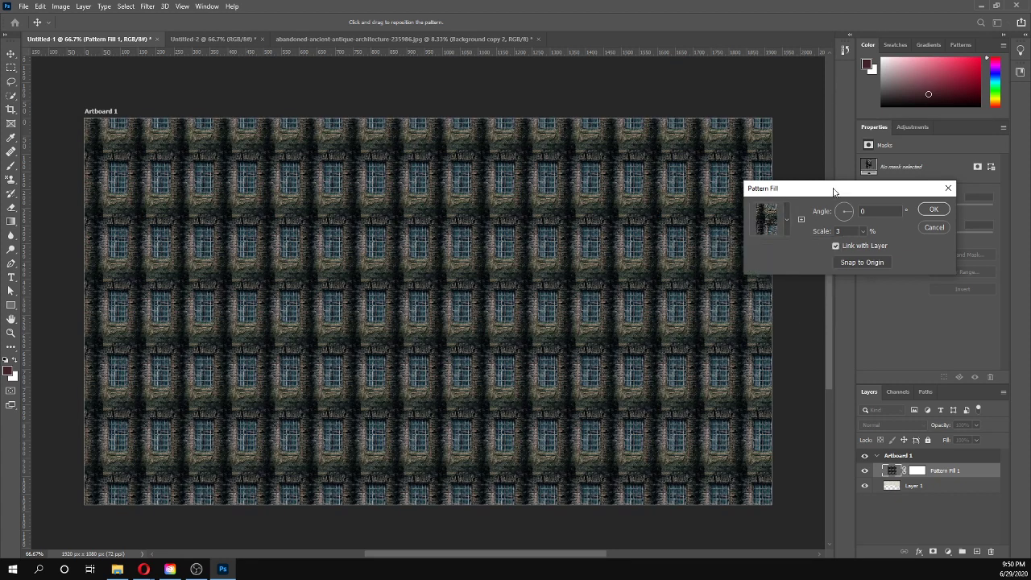
Step: Set the scale of the old building pattern fill to 8% and apply it
left_click(863, 232)
left_click_drag(861, 245, 861, 245)
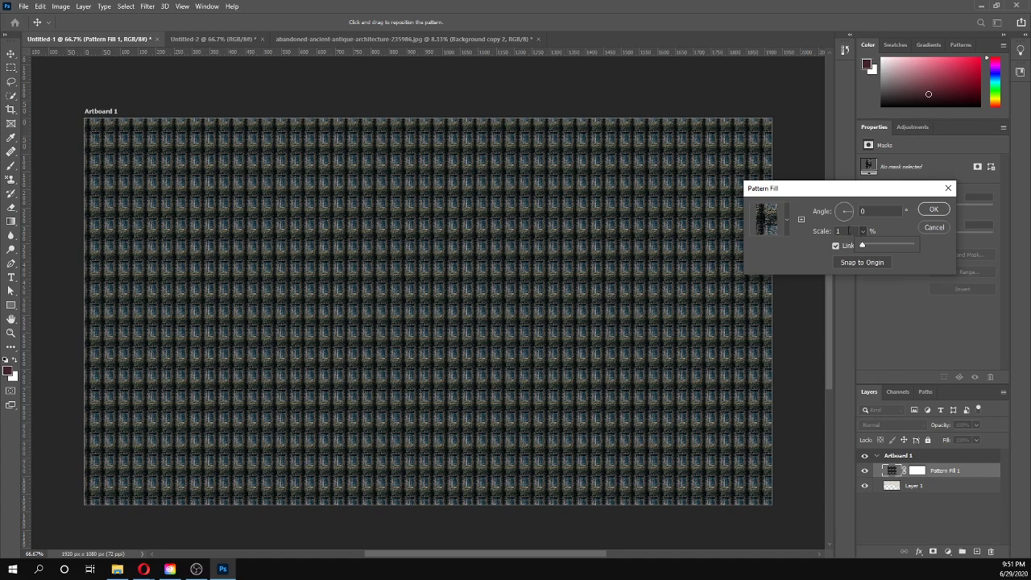
left_click(847, 230)
key("Up")
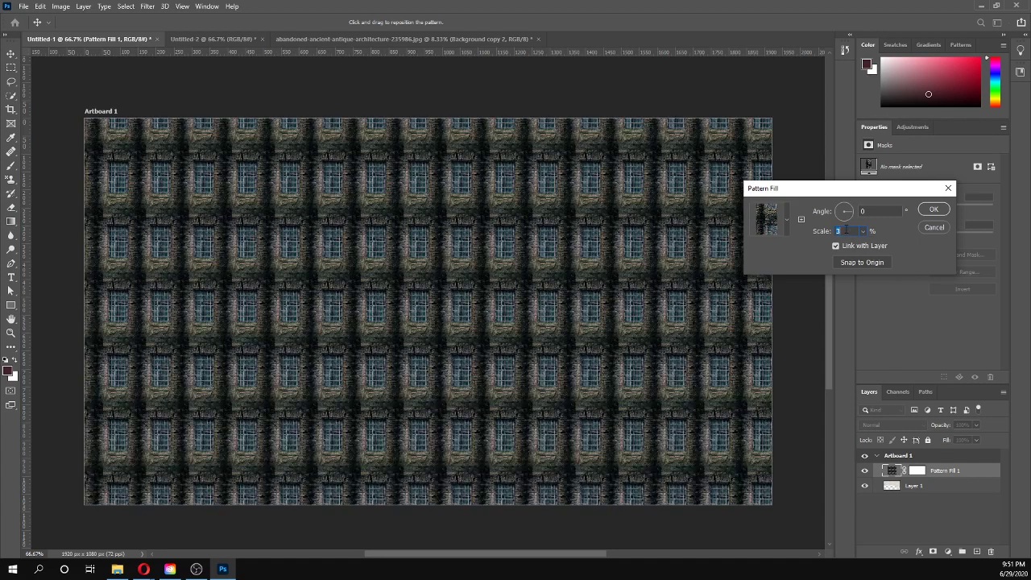
key("Up")
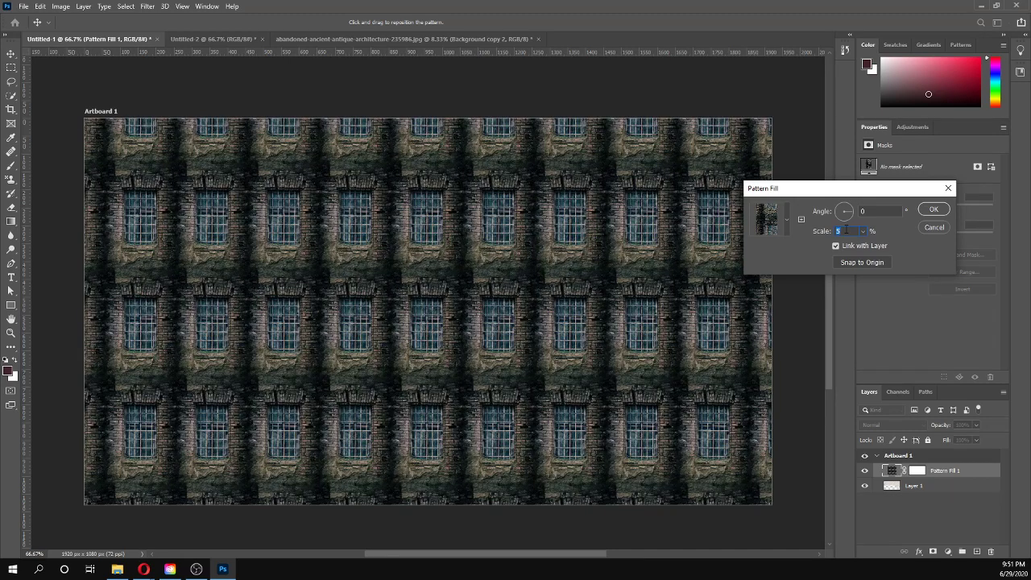
key("Up")
key("Up")
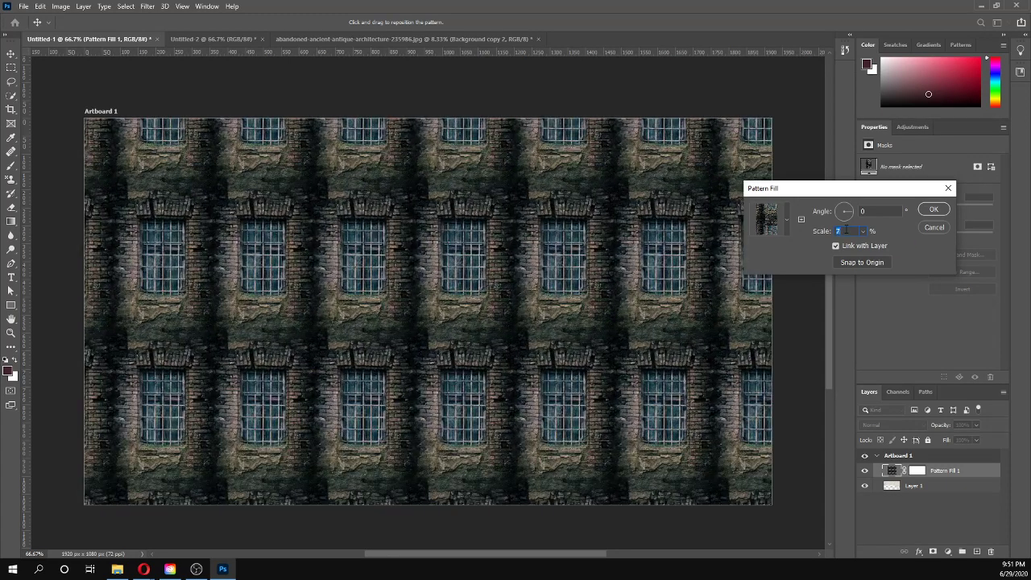
key("Up")
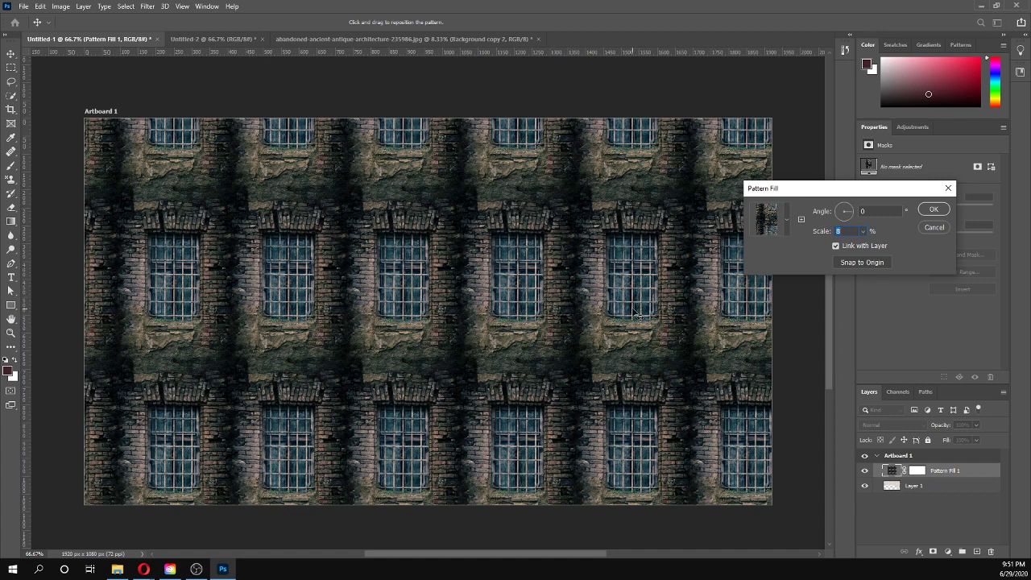
left_click(930, 210)
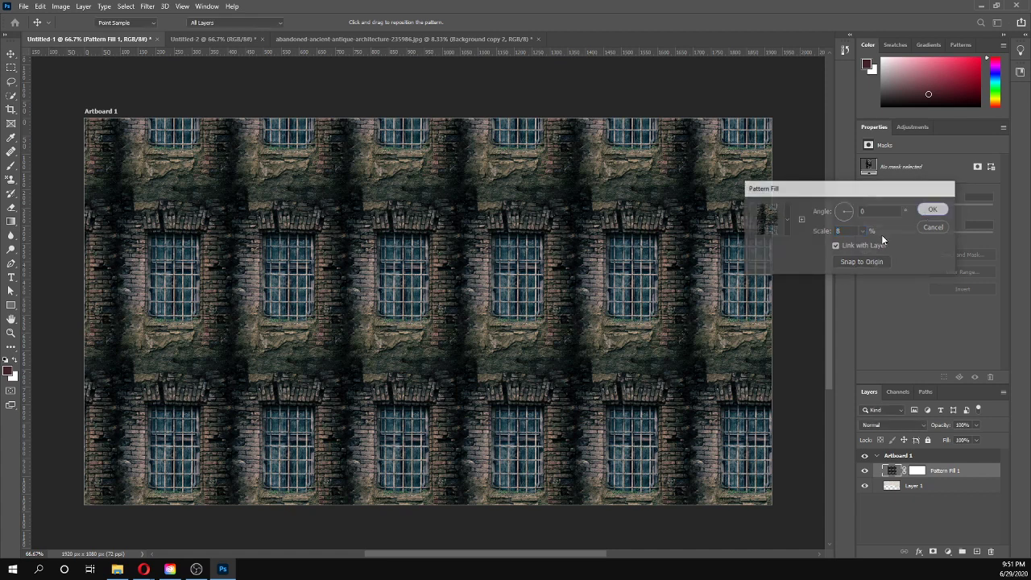